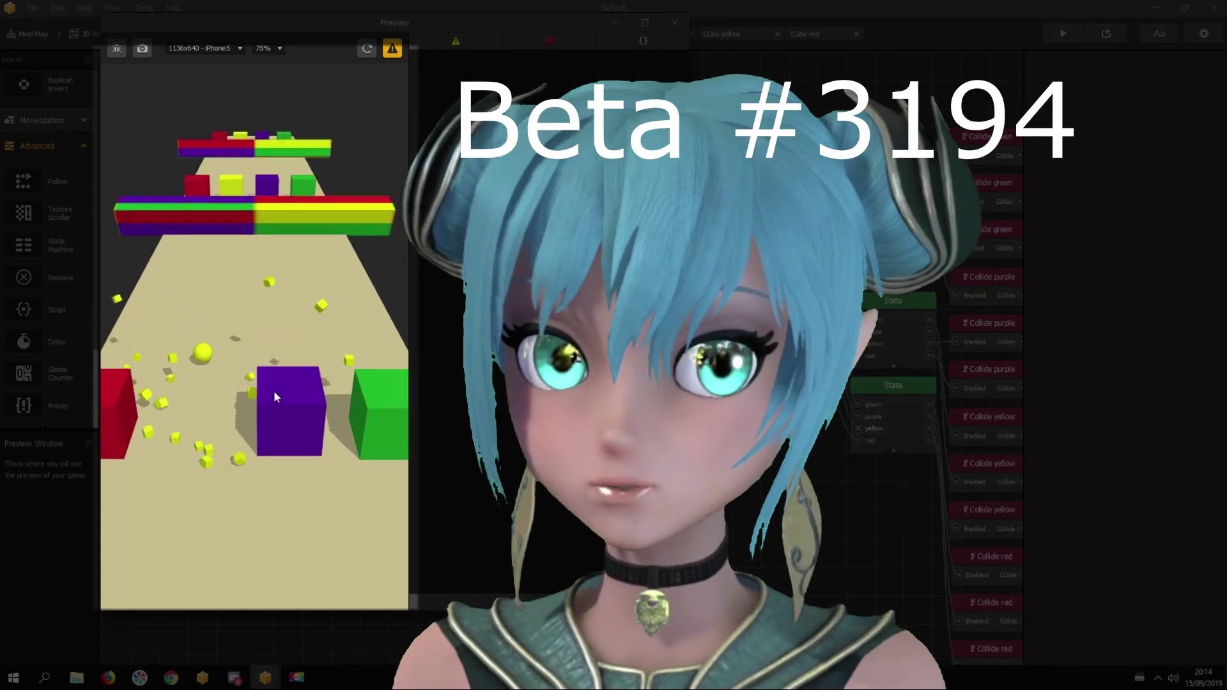
# Playtest the colour-switching runner, steering the ball and restarting the preview twice
pyautogui.moveTo(273, 391)
pyautogui.mouseDown()
pyautogui.moveTo(310, 395)
pyautogui.moveTo(280, 396)
pyautogui.moveTo(294, 408)
pyautogui.moveTo(343, 412)
pyautogui.moveTo(304, 423)
pyautogui.moveTo(341, 417)
pyautogui.moveTo(321, 425)
pyautogui.moveTo(456, 447)
pyautogui.moveTo(338, 430)
pyautogui.mouseUp()
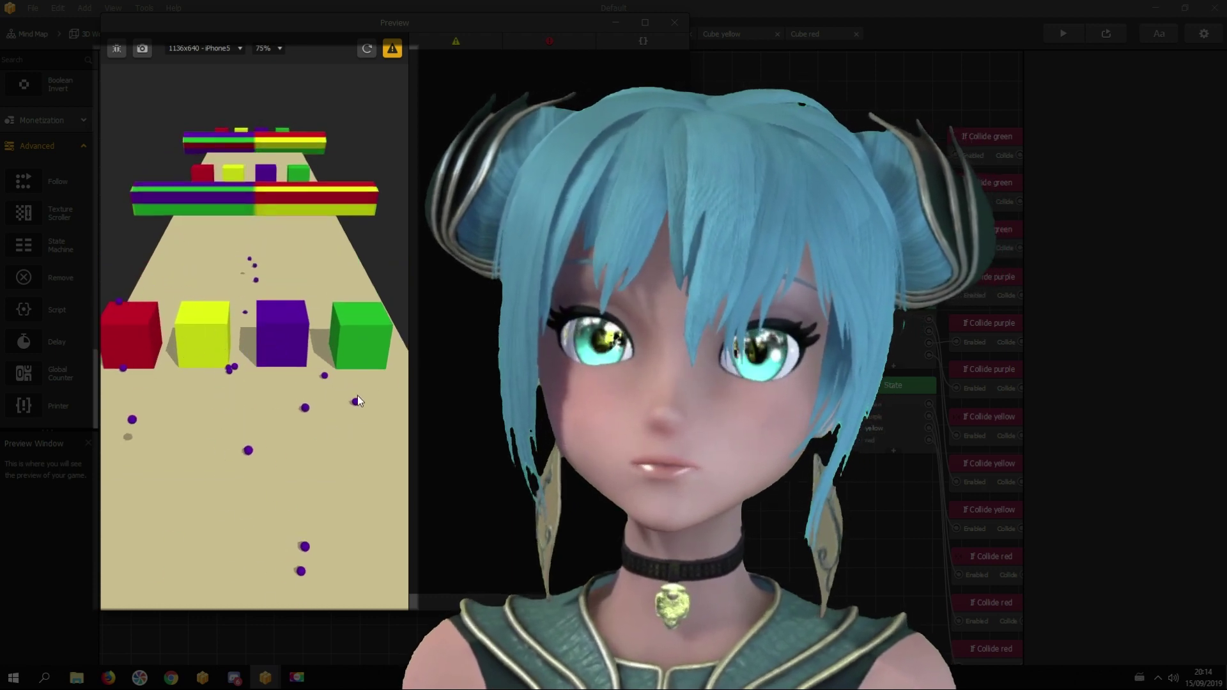
pyautogui.click(365, 49)
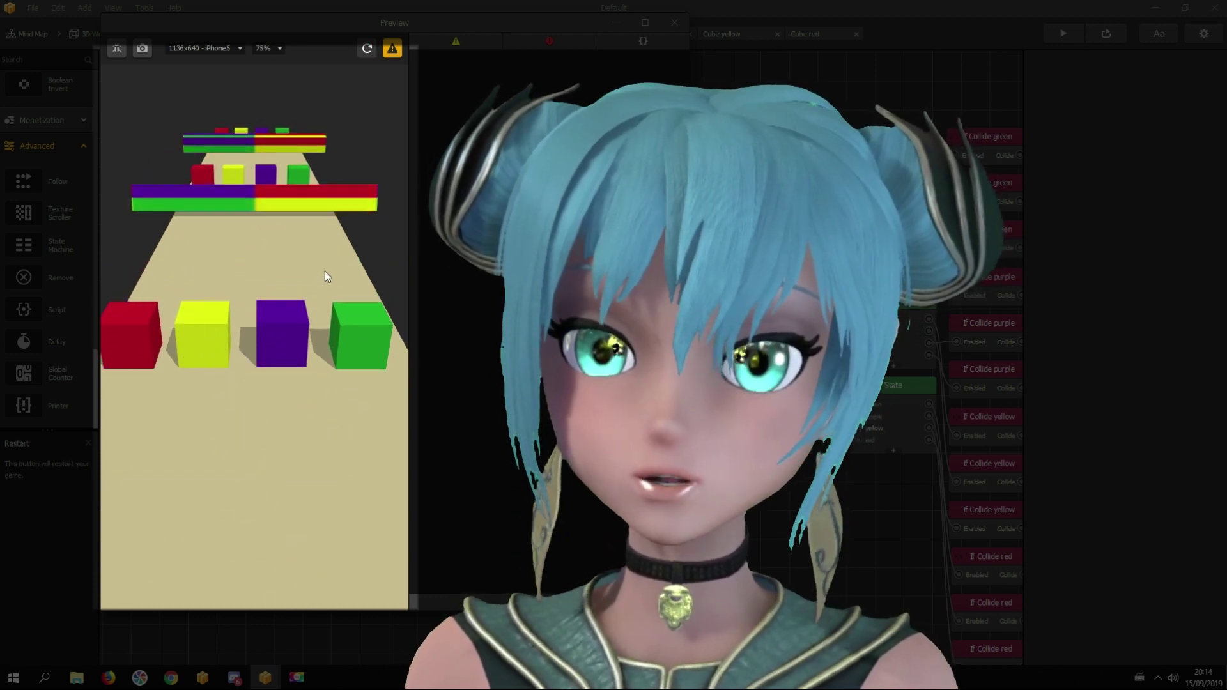
pyautogui.moveTo(325, 272)
pyautogui.mouseDown()
pyautogui.moveTo(199, 330)
pyautogui.moveTo(209, 327)
pyautogui.mouseUp()
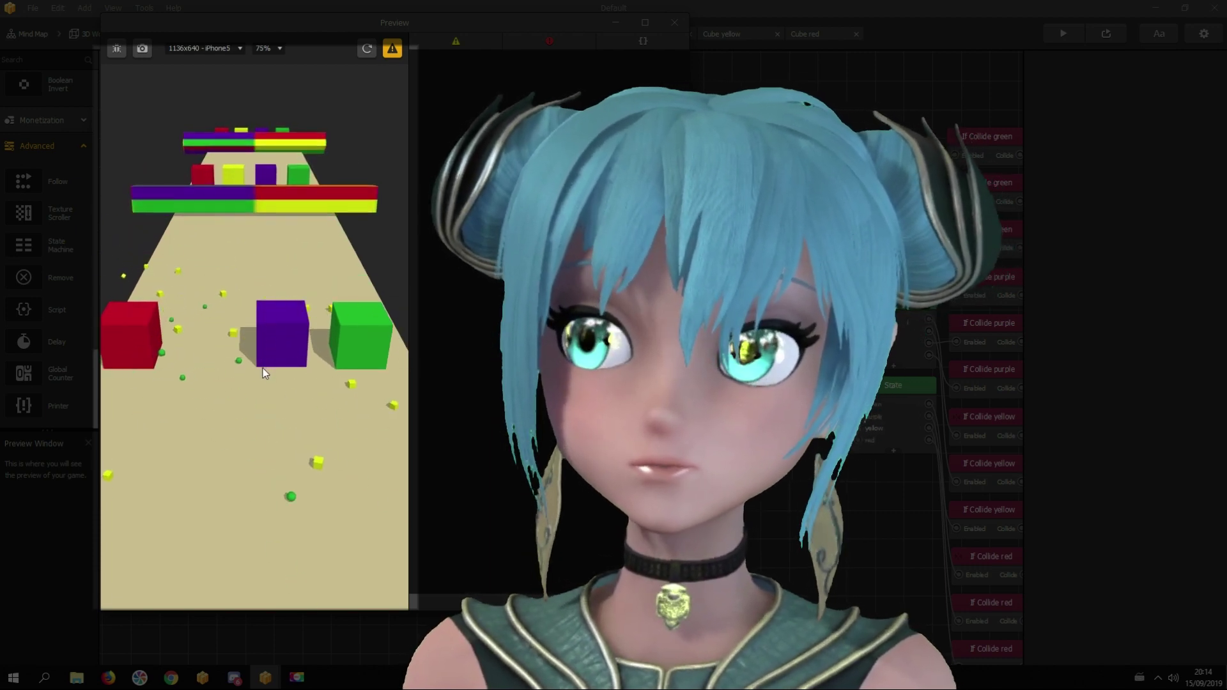
pyautogui.click(366, 49)
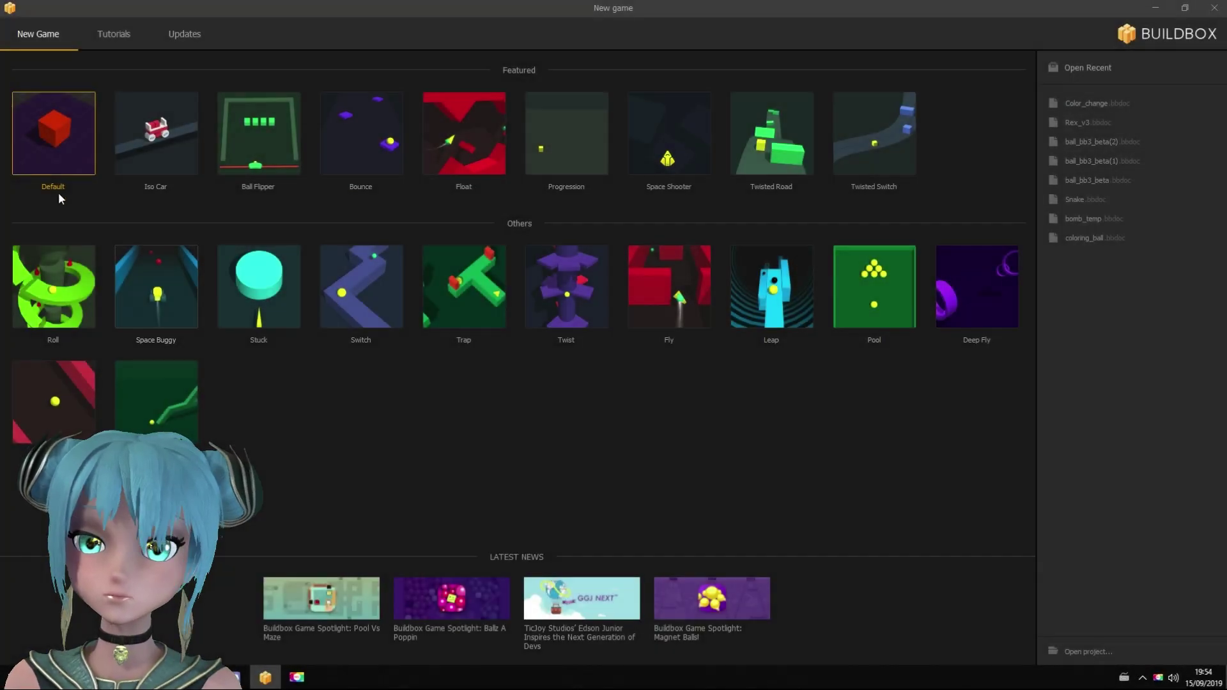
# Start a Default template project, open its 3D World and select the Ground
pyautogui.click(54, 135)
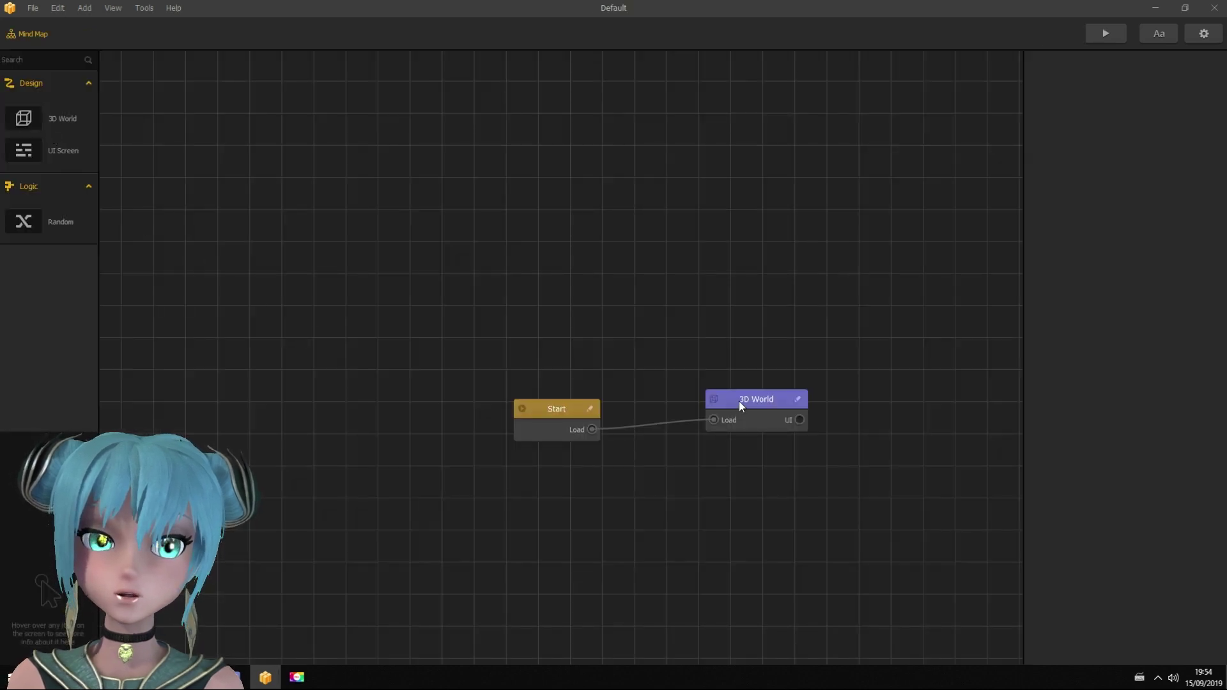
pyautogui.doubleClick(740, 399)
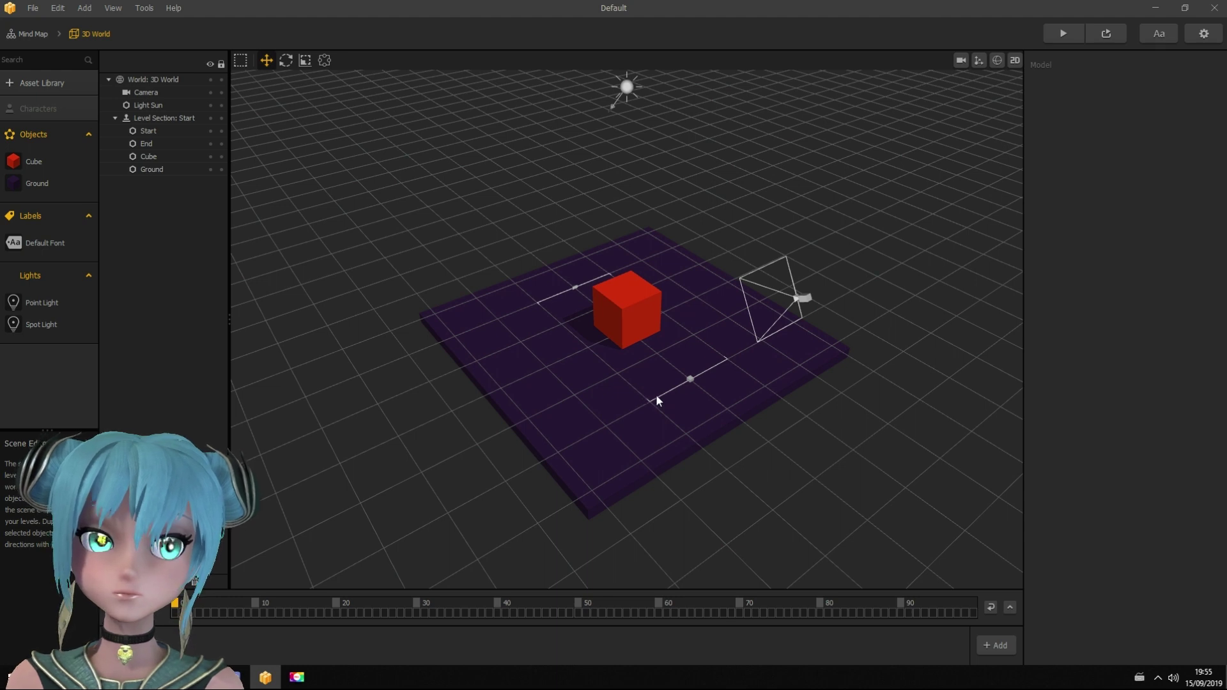
pyautogui.click(39, 191)
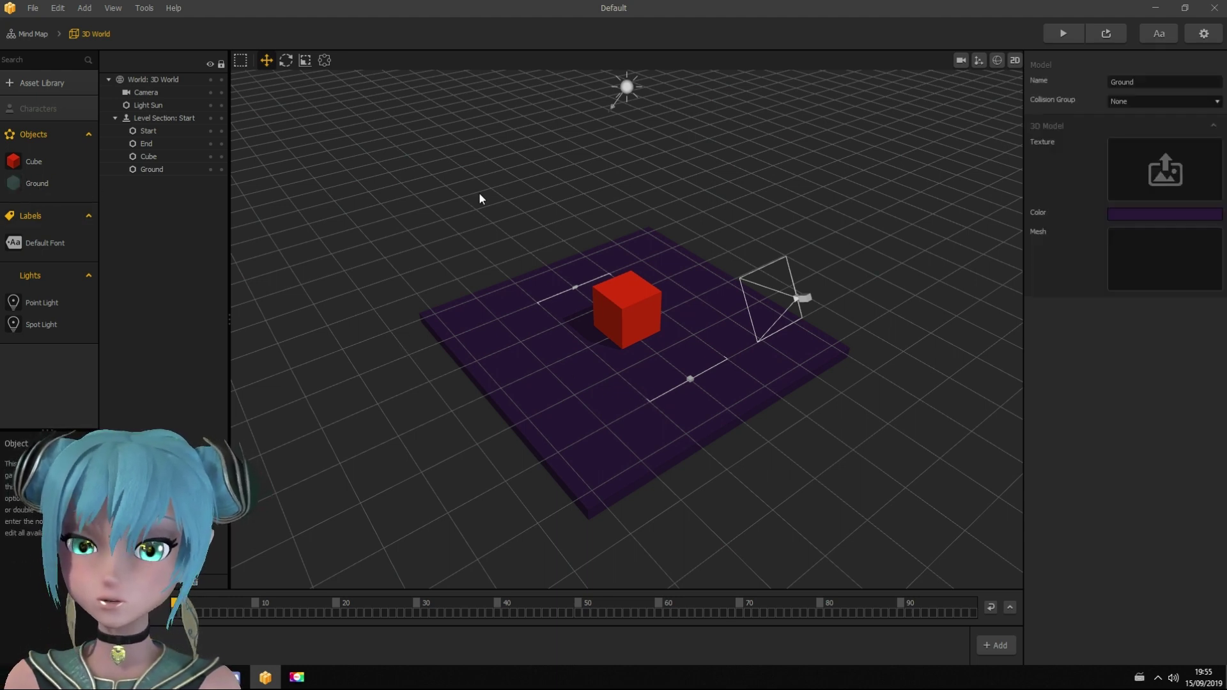
# Recolour the ground from dark purple to a light tan
pyautogui.click(1131, 222)
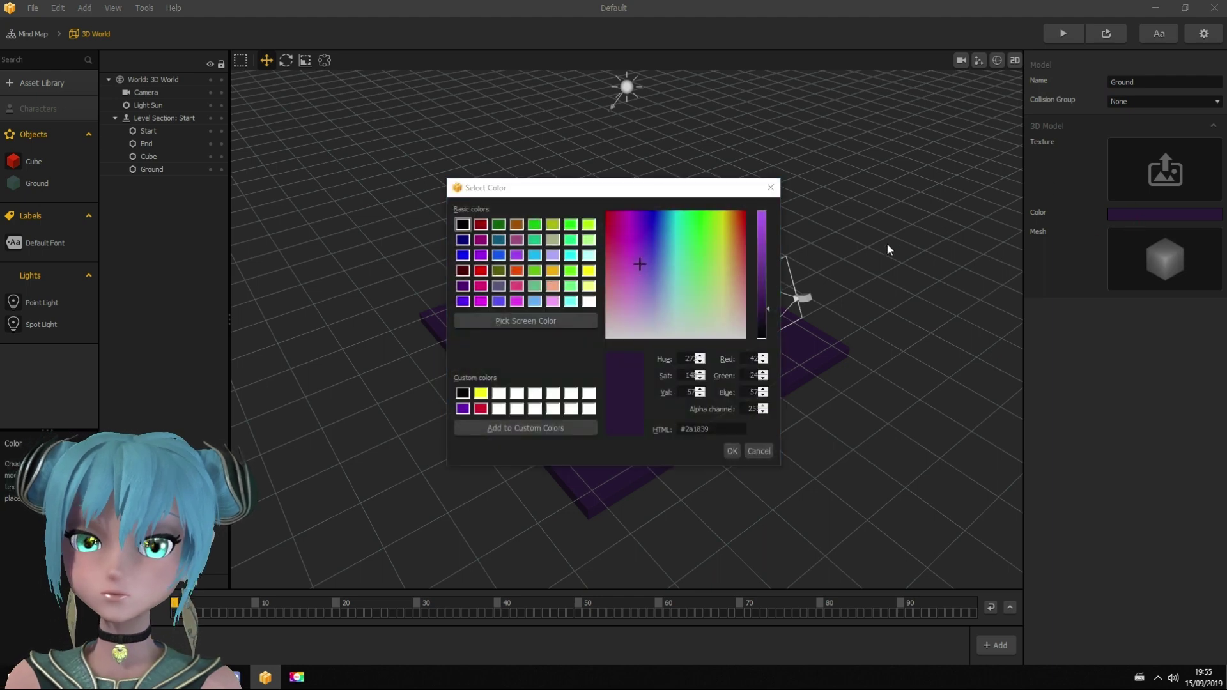
pyautogui.moveTo(764, 316); pyautogui.dragTo(764, 223)
pyautogui.click(725, 328)
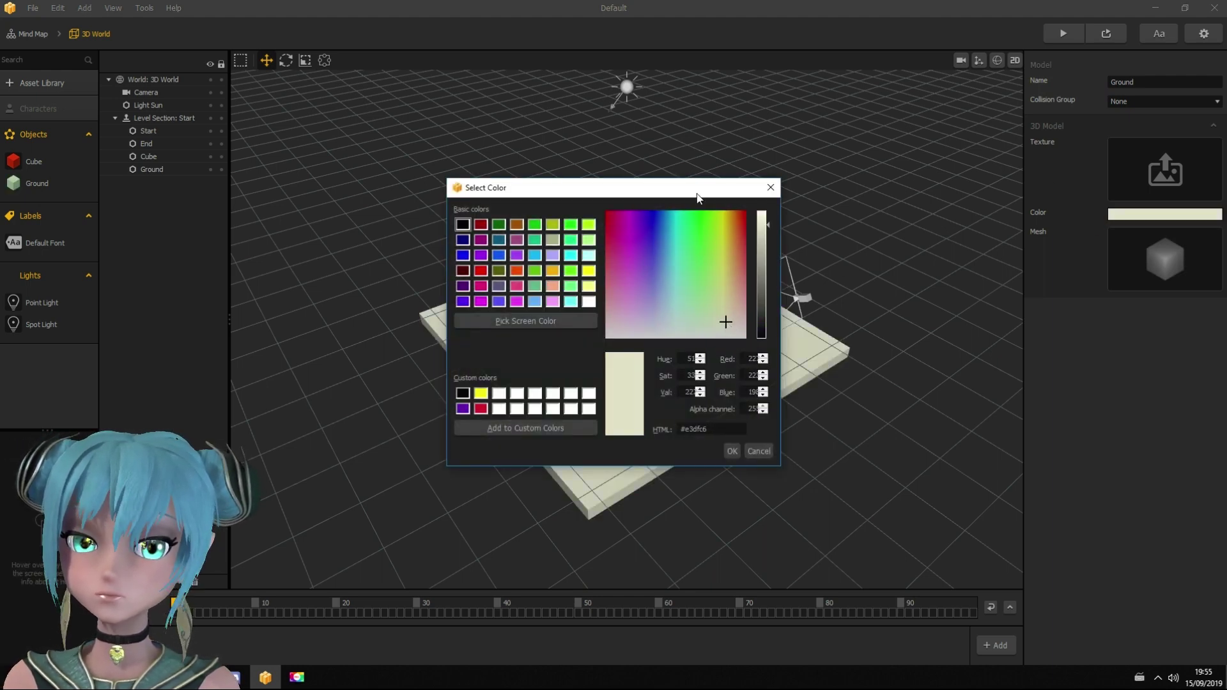
pyautogui.moveTo(697, 197); pyautogui.dragTo(553, 197)
pyautogui.click(583, 304)
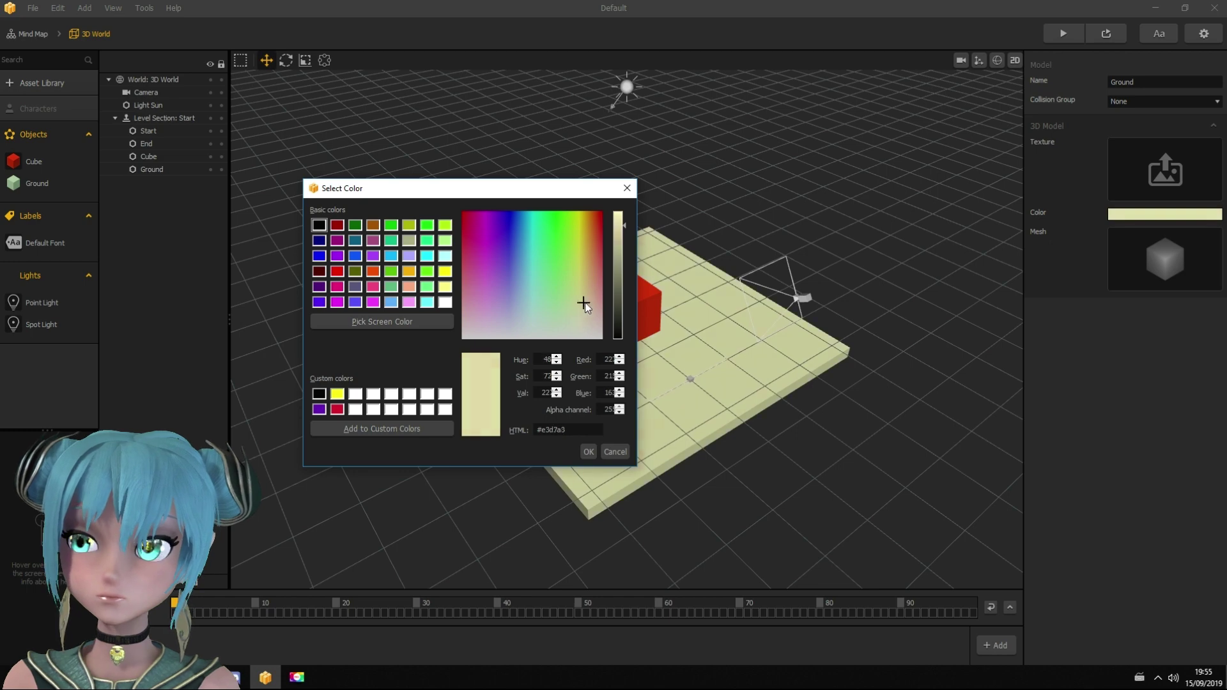
pyautogui.moveTo(583, 304); pyautogui.dragTo(586, 301)
# Confirm the tan colour, then switch Ground's Start node physics type to Static
pyautogui.click(589, 452)
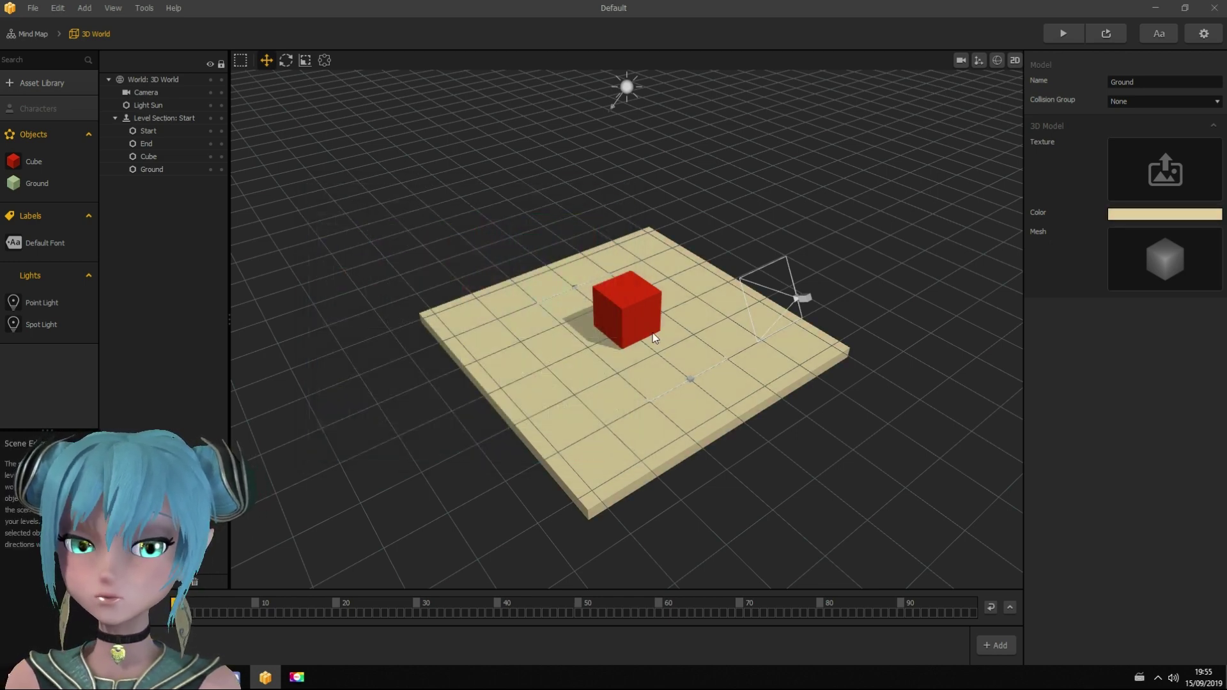
pyautogui.doubleClick(37, 182)
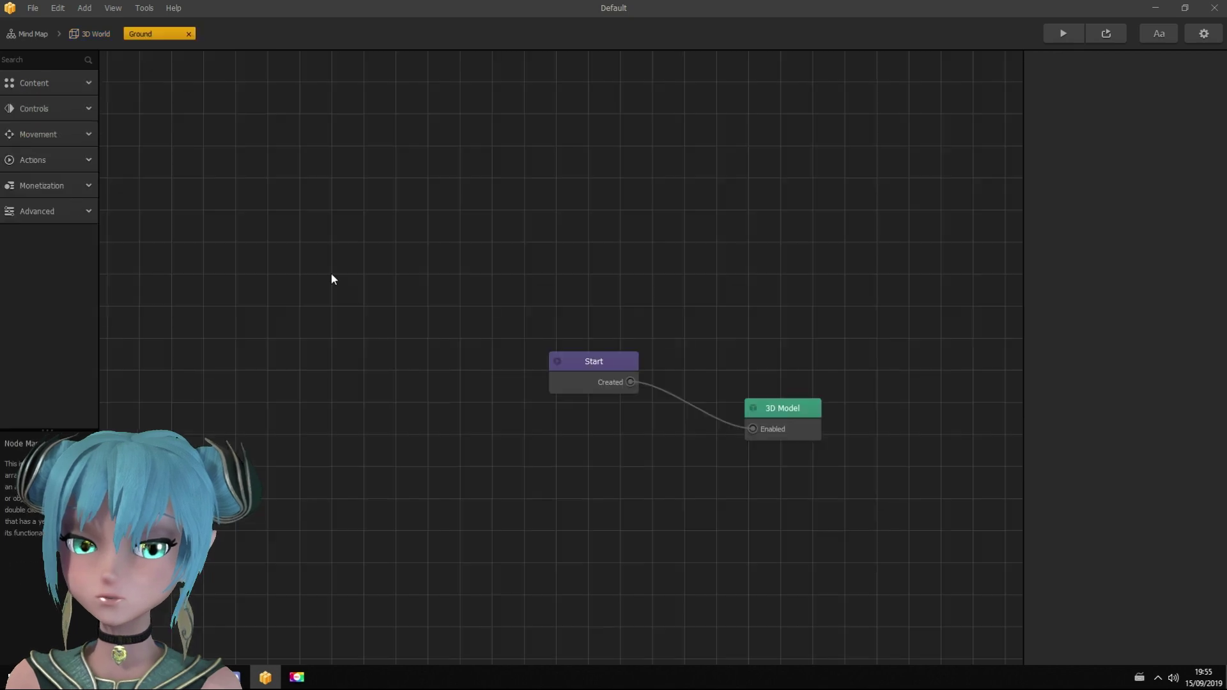
pyautogui.click(610, 362)
pyautogui.click(1115, 100)
pyautogui.click(1129, 202)
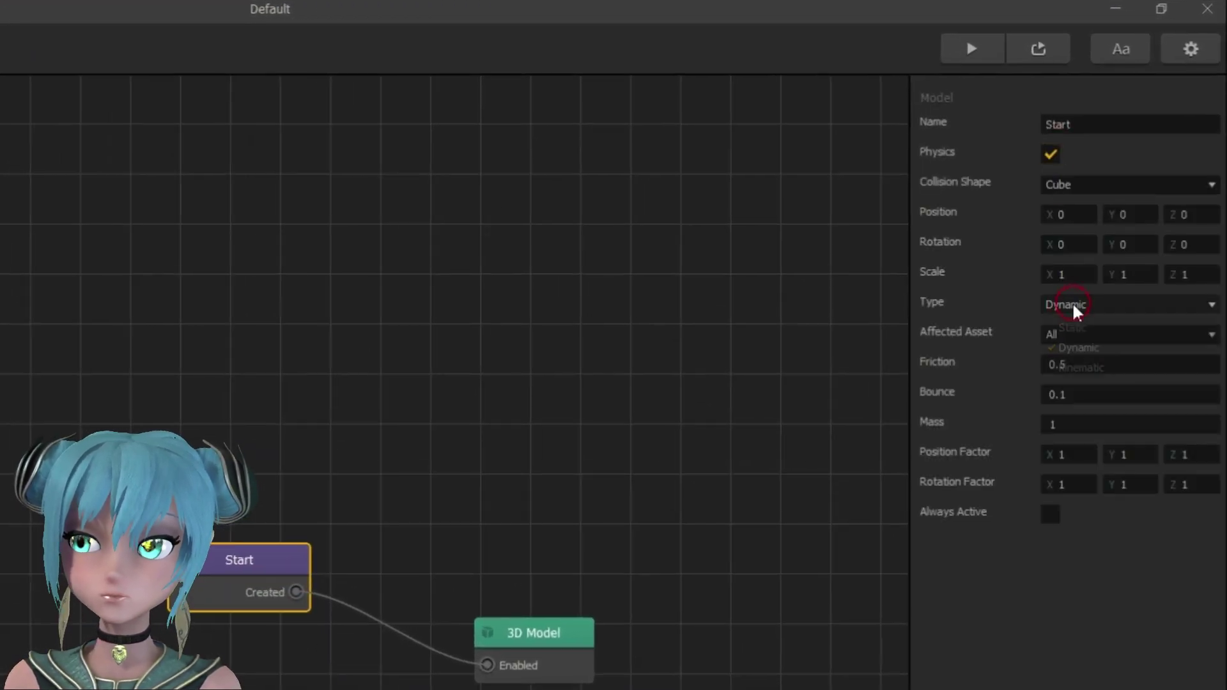
pyautogui.click(1071, 328)
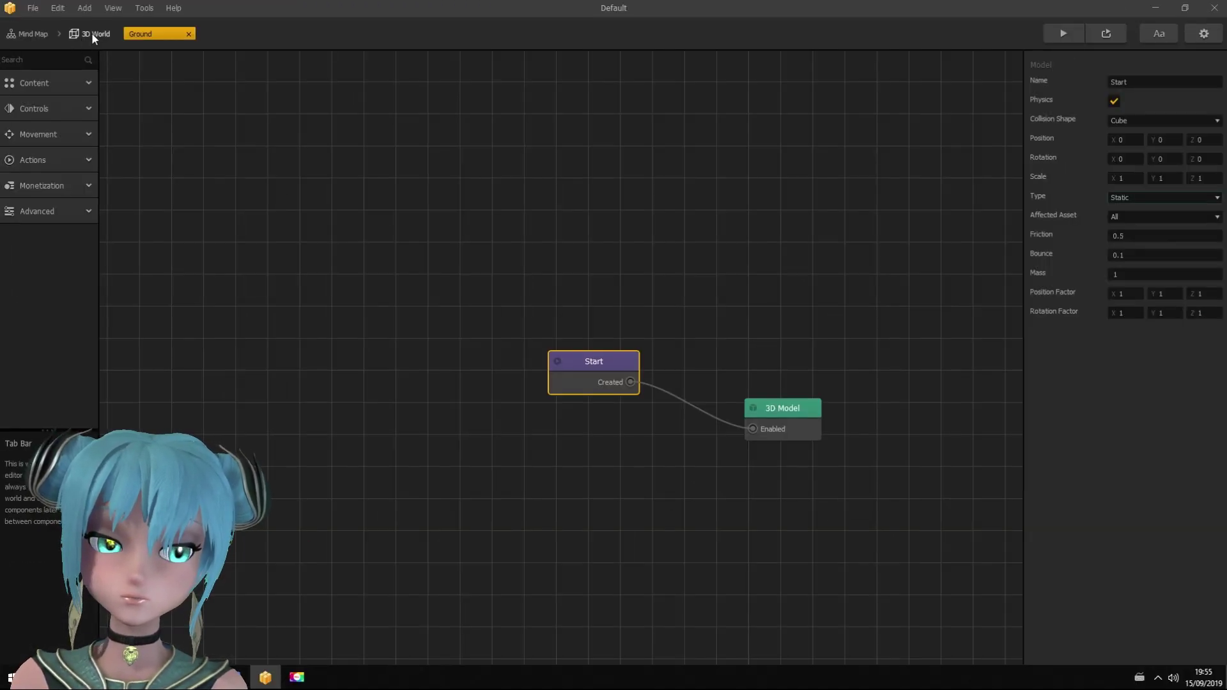
pyautogui.click(93, 35)
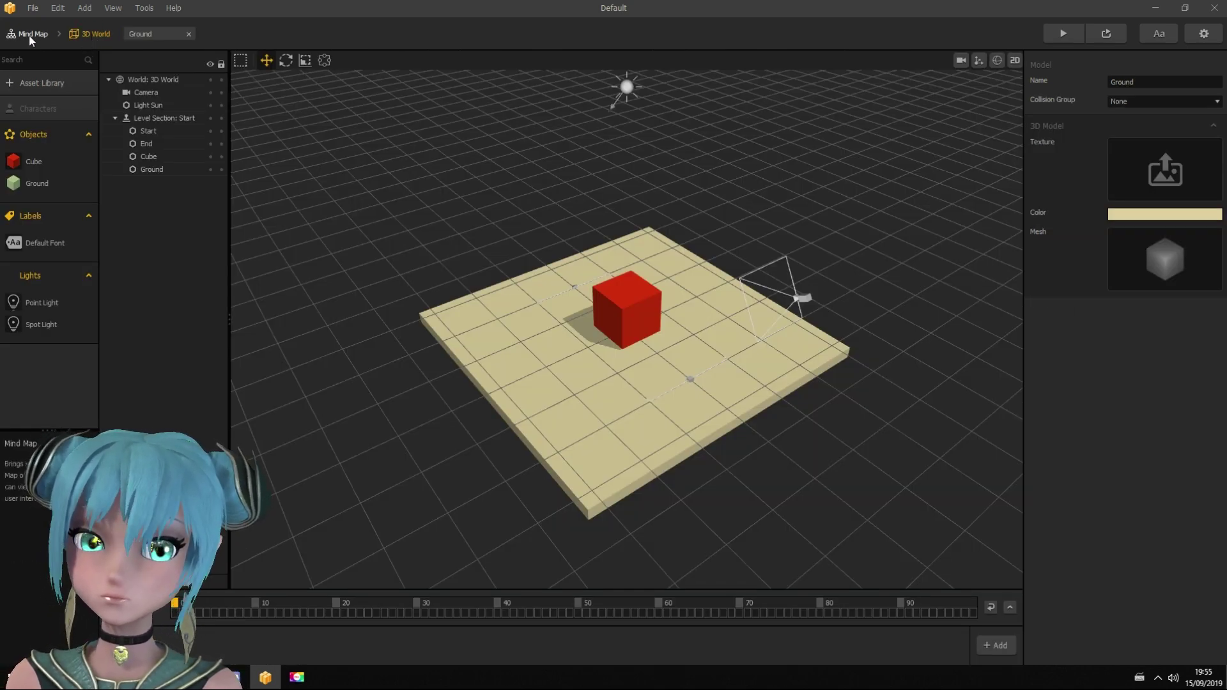
# Add a Sphere from the Asset Library and delete the red cube from the scene
pyautogui.click(42, 83)
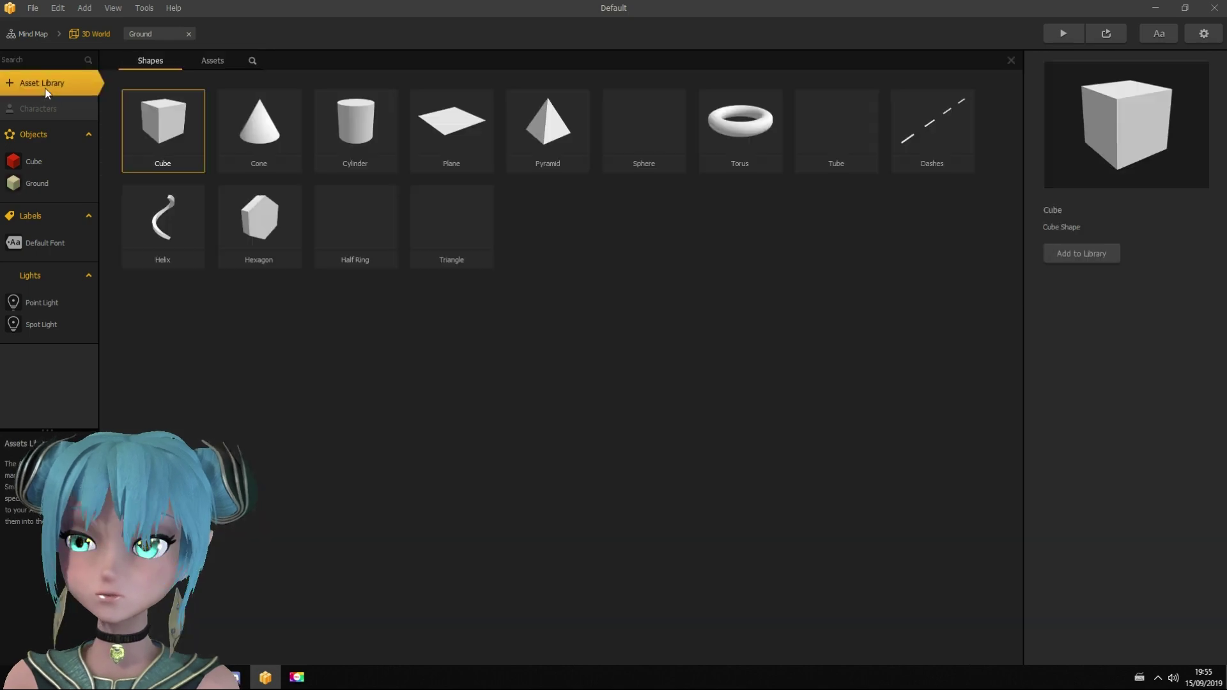
pyautogui.click(638, 143)
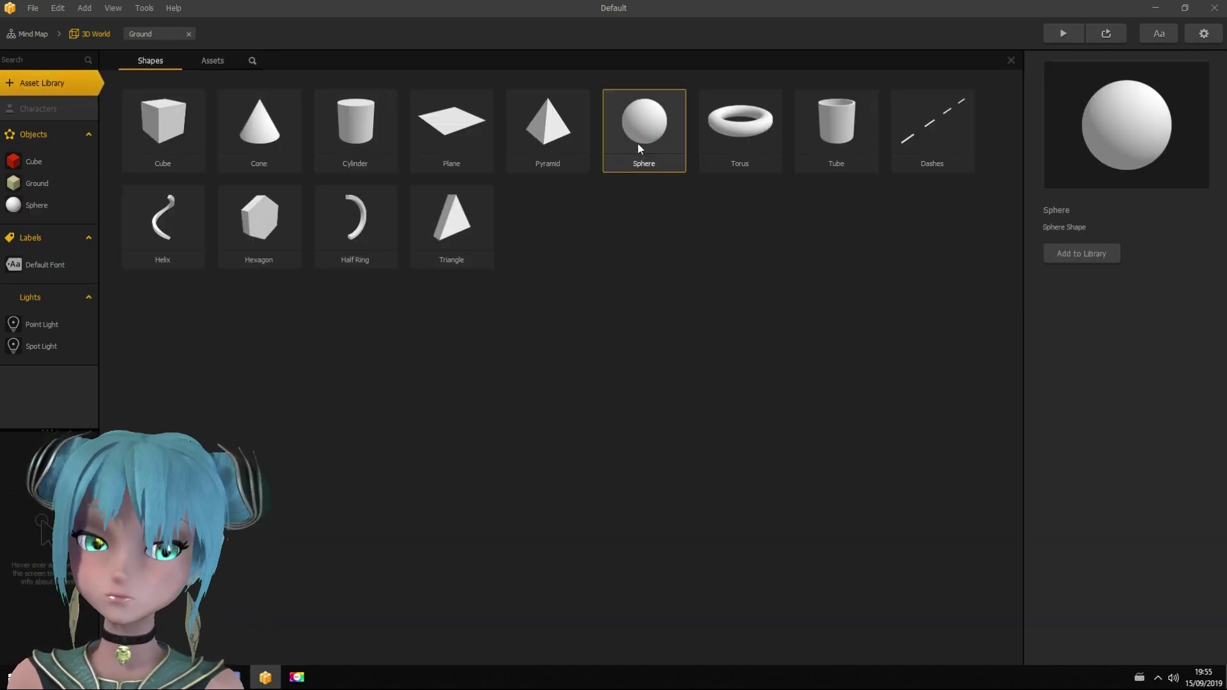
pyautogui.click(37, 84)
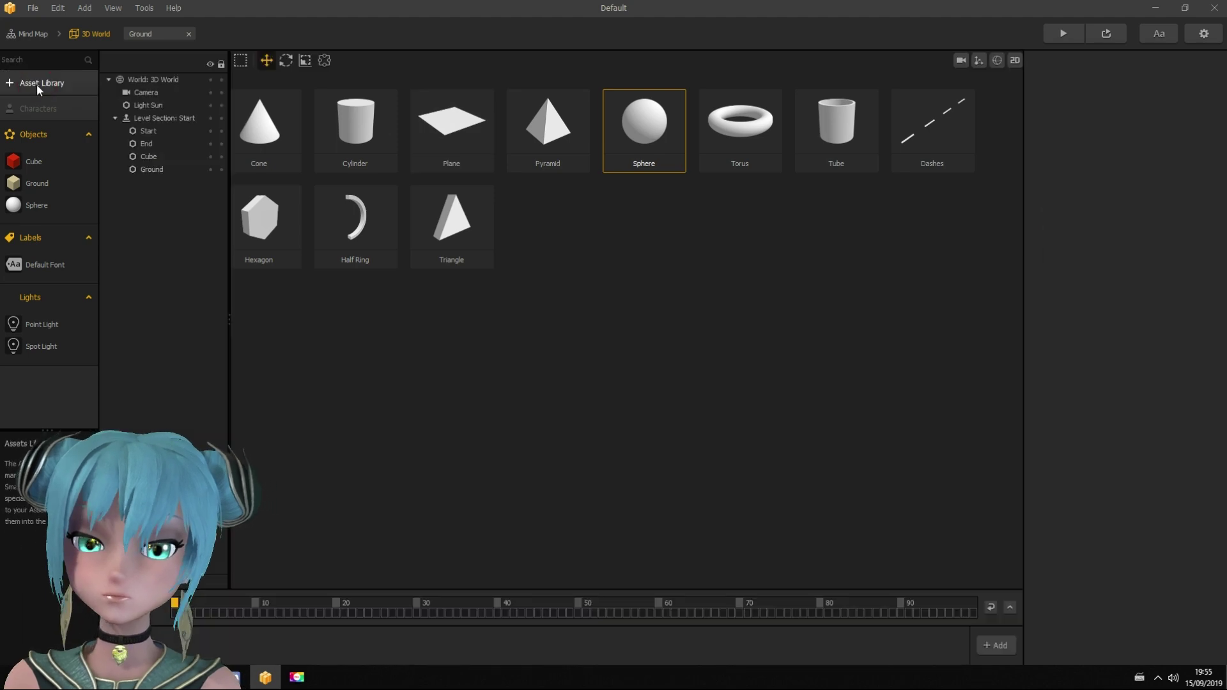
pyautogui.click(586, 366)
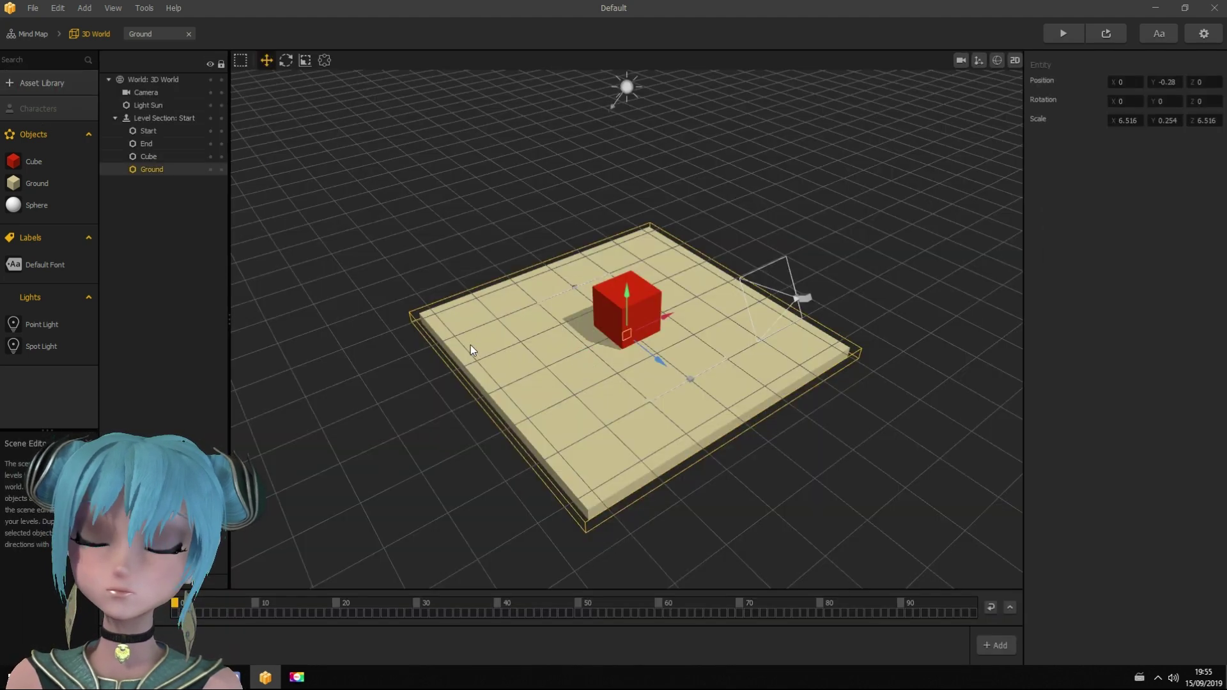
pyautogui.click(379, 366)
pyautogui.click(623, 306)
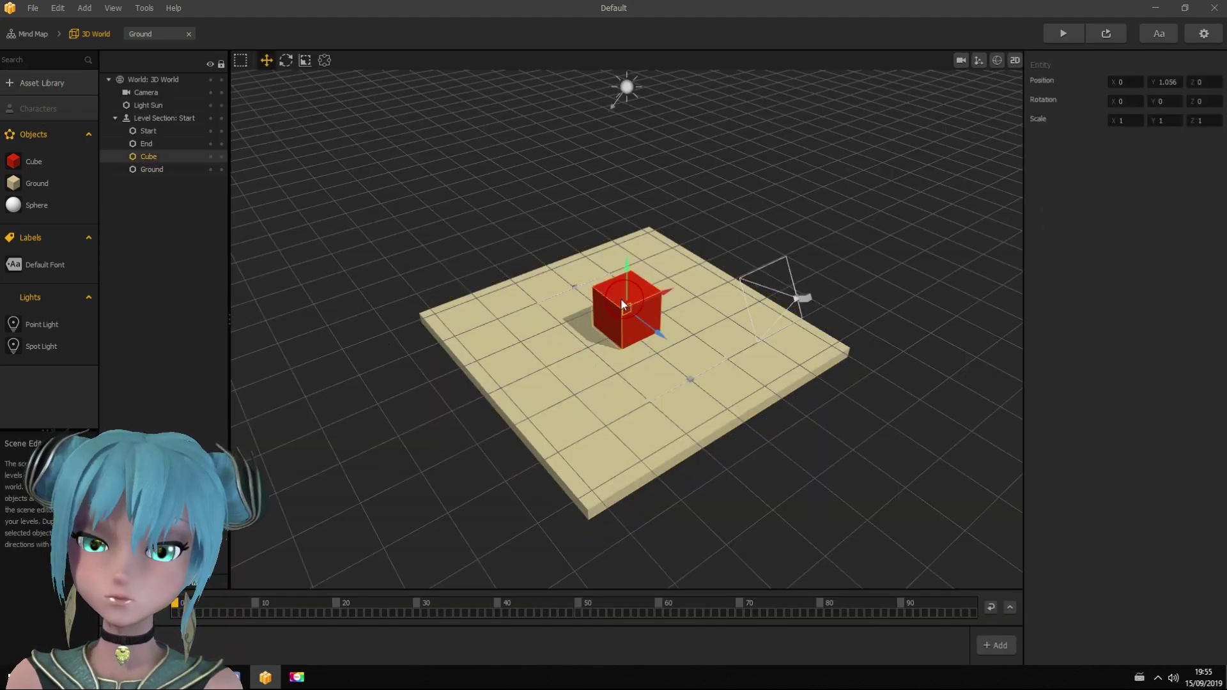
pyautogui.press('Delete')
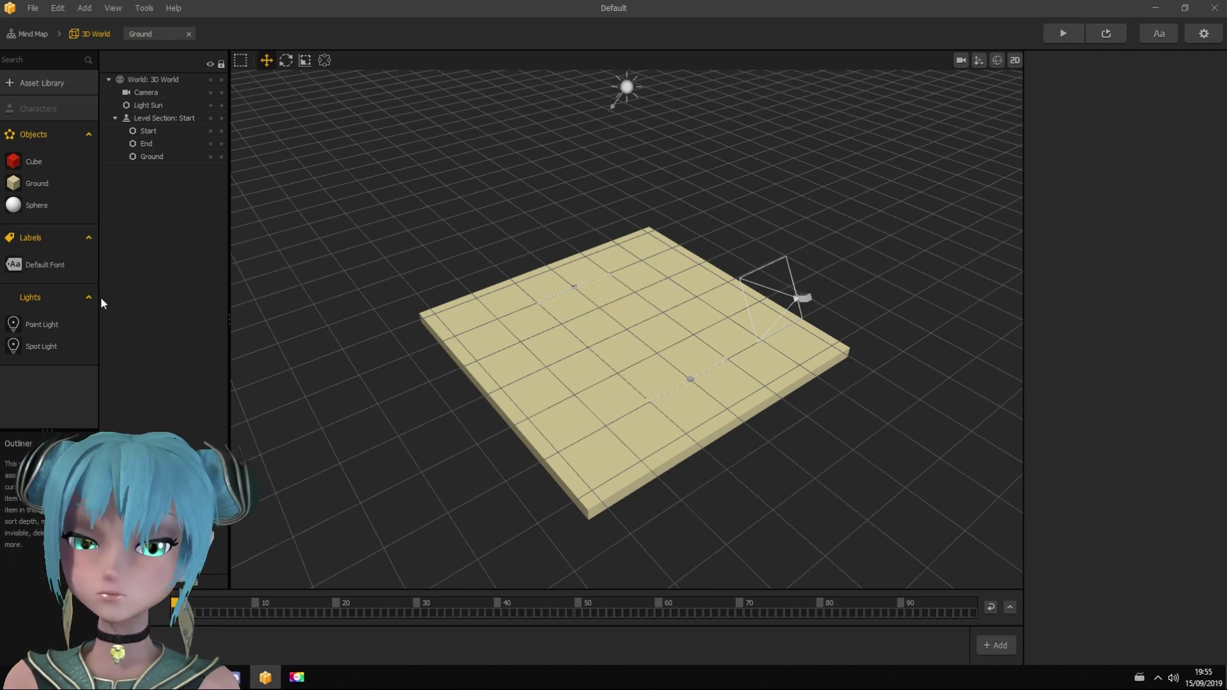
# Duplicate Sphere as Debris2 and duplicate Cube as Debris
pyautogui.click(39, 216)
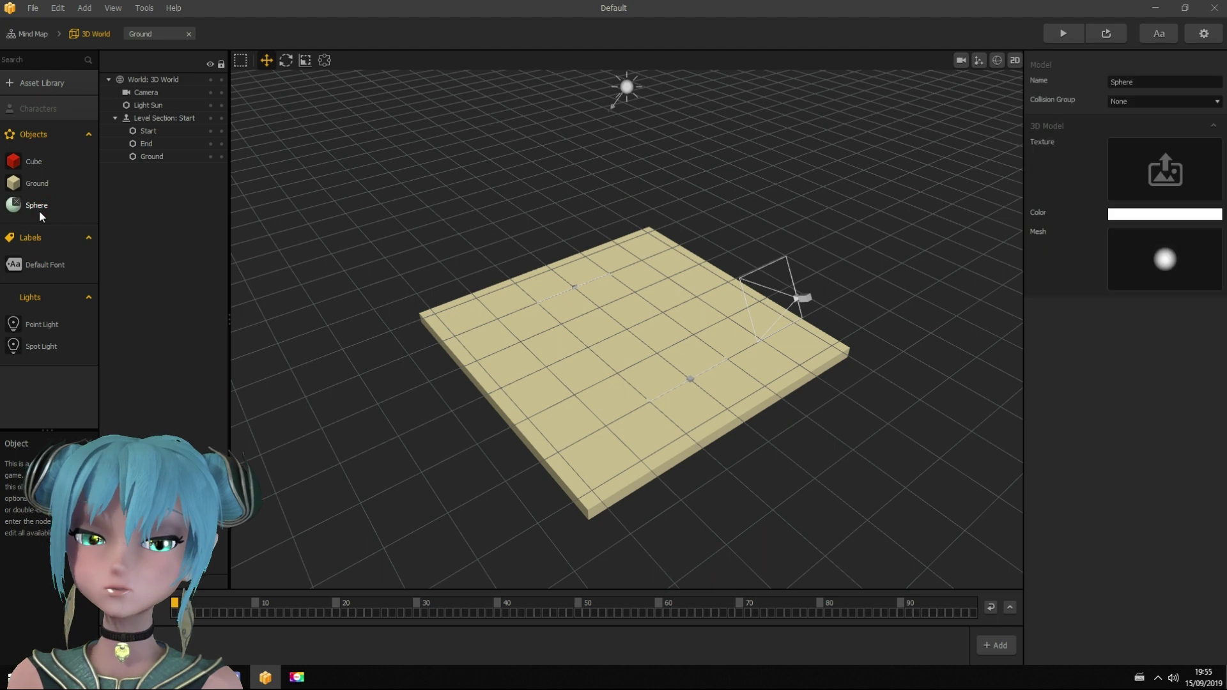
pyautogui.moveTo(40, 217); pyautogui.dragTo(39, 218)
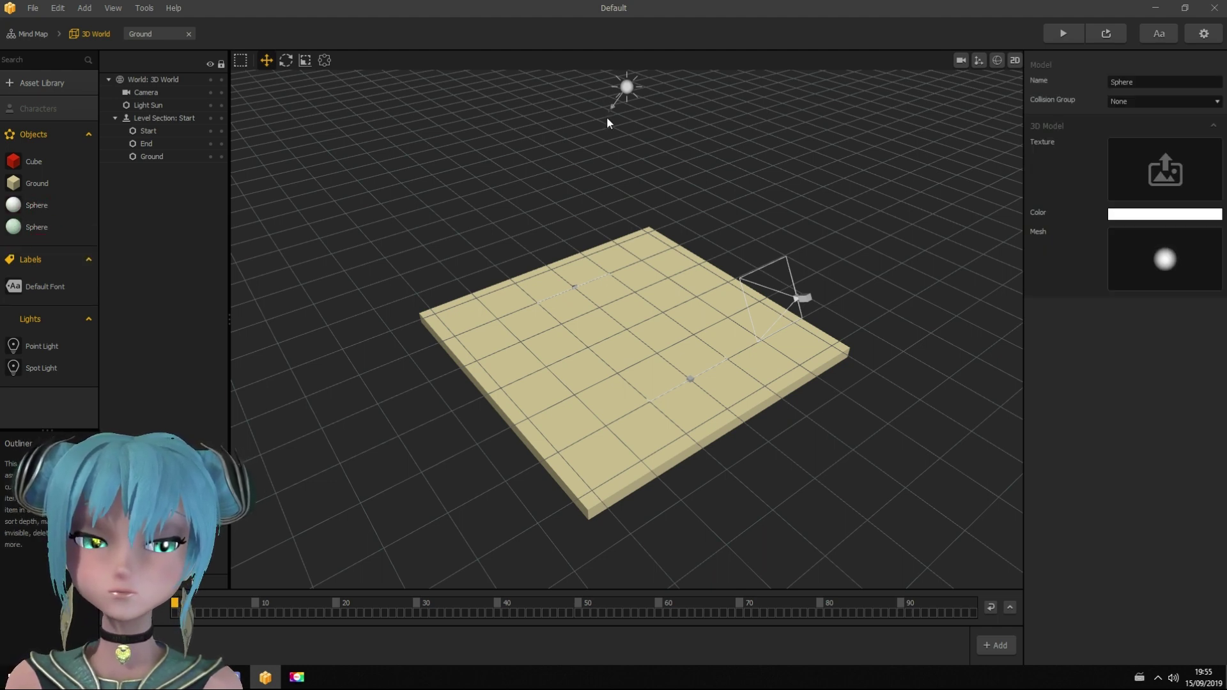
pyautogui.moveTo(1136, 85); pyautogui.dragTo(1058, 74)
pyautogui.write('Debris2')
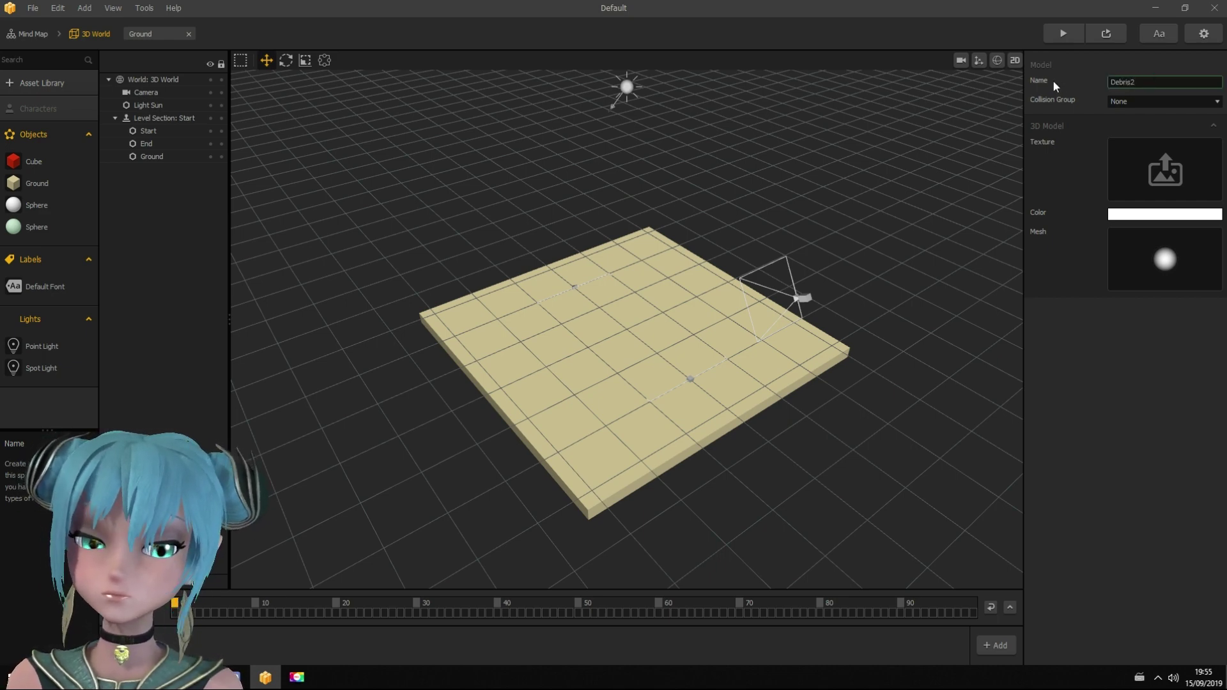
pyautogui.click(30, 166)
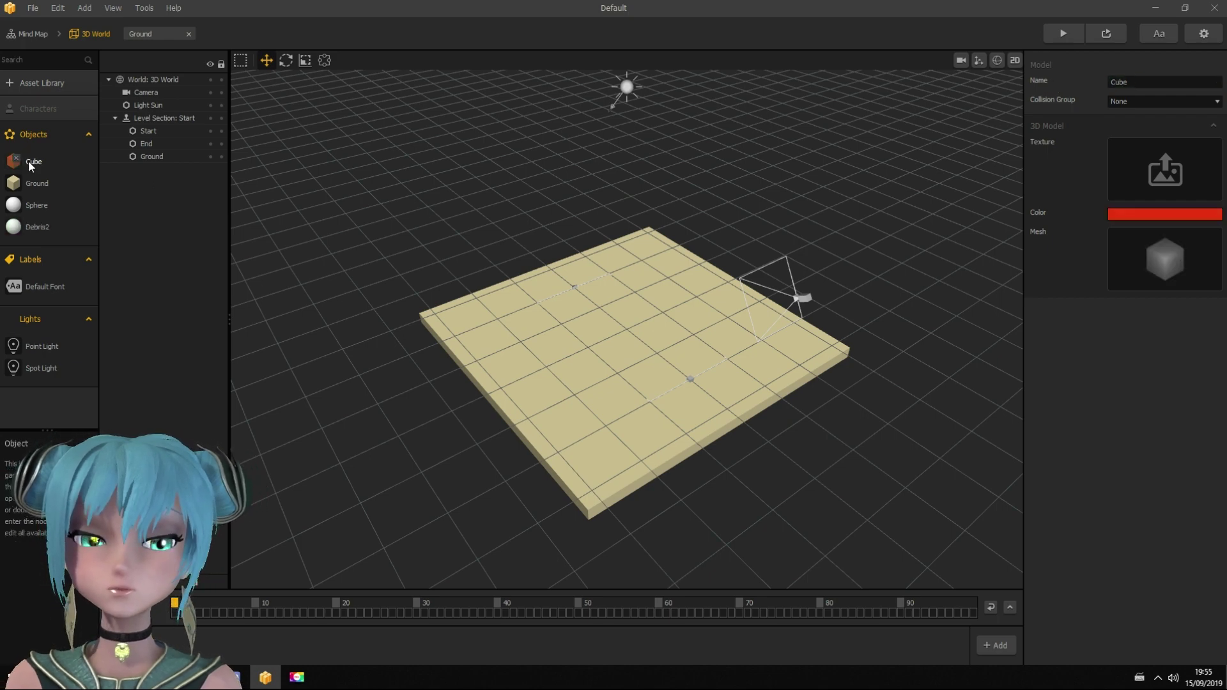
pyautogui.hotkey('ctrl', 'd')
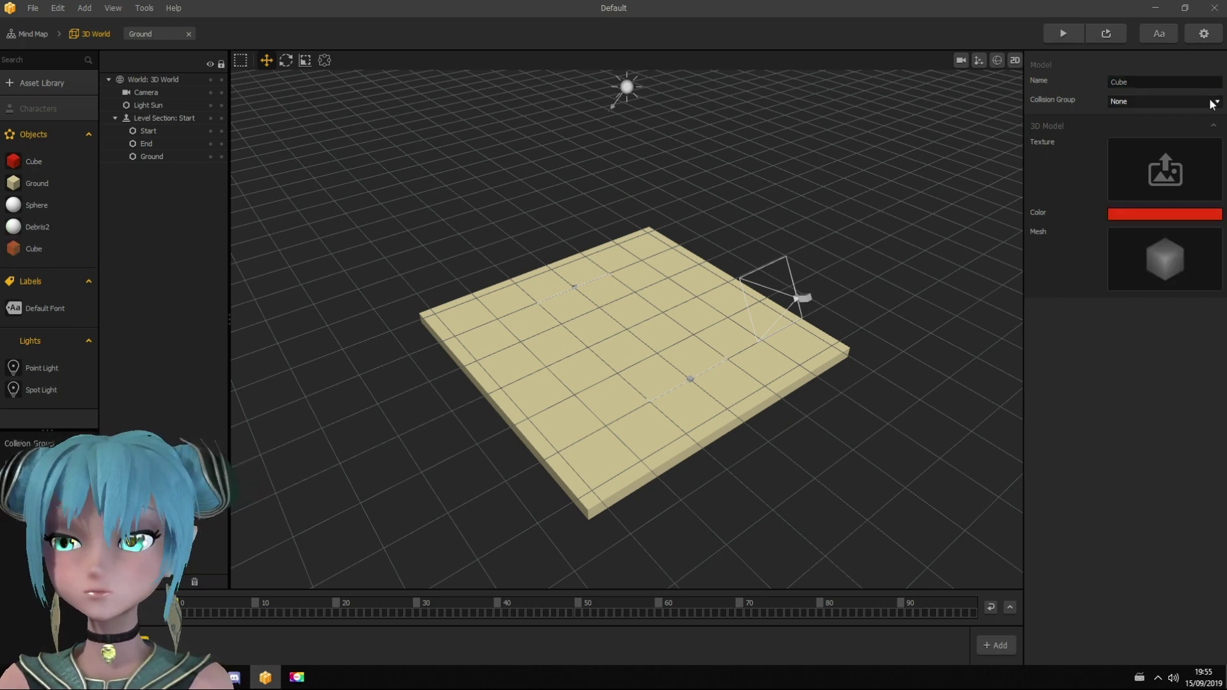
pyautogui.doubleClick(1151, 81)
pyautogui.write('Debris')
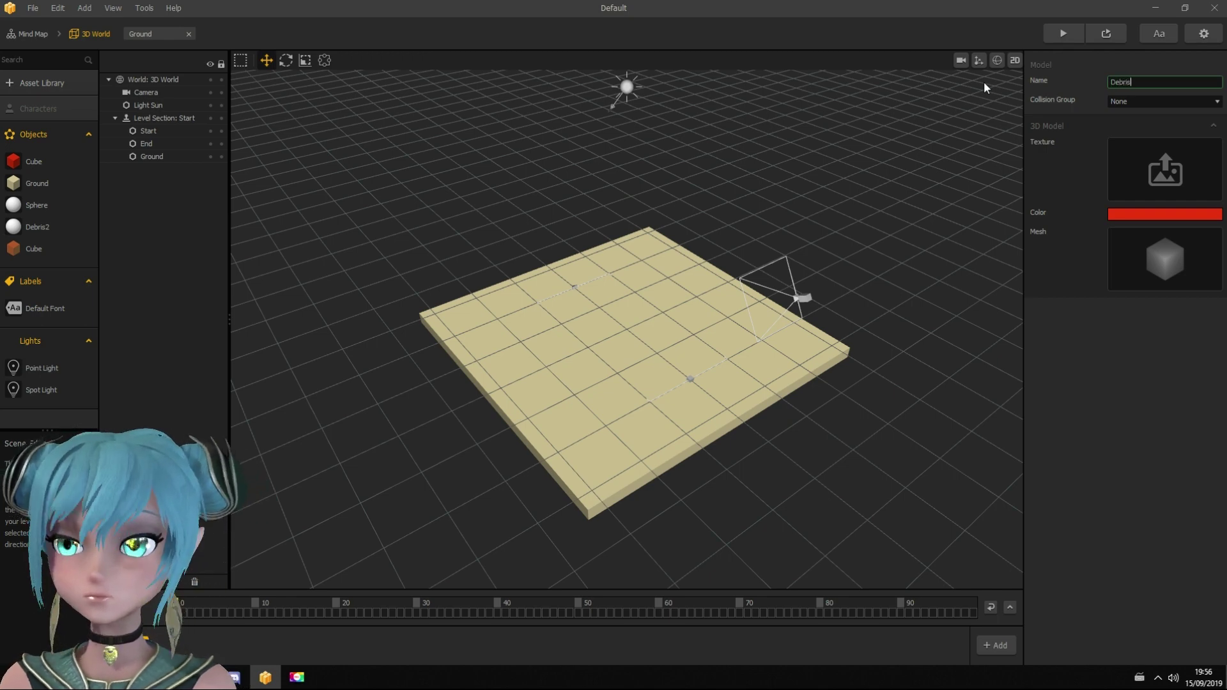
pyautogui.press('Return')
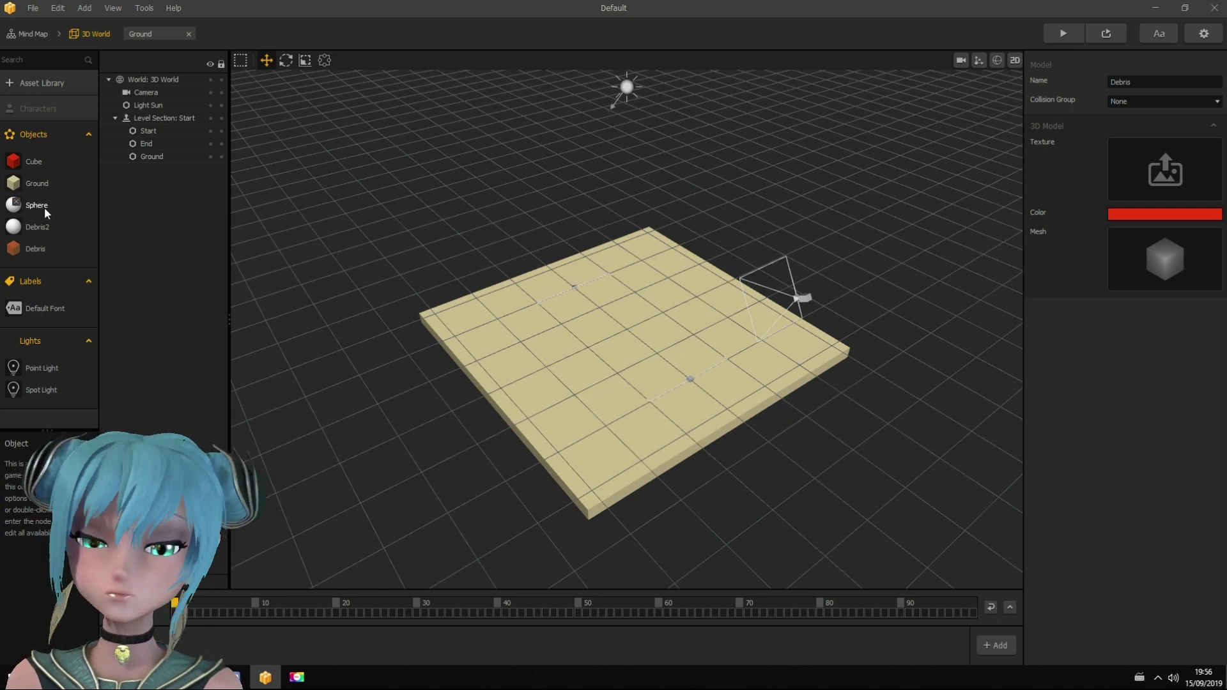
# Make the Sphere the player, rename it Character, and assign the Character collision group
pyautogui.moveTo(45, 213); pyautogui.dragTo(46, 119)
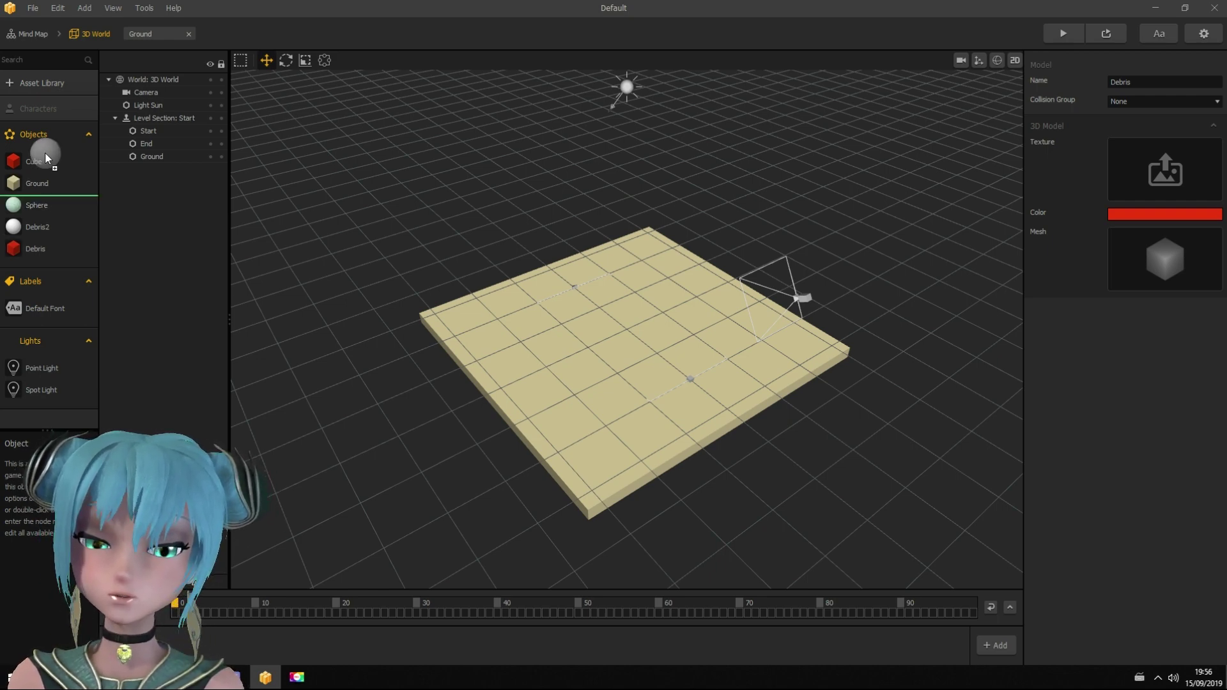
pyautogui.click(39, 142)
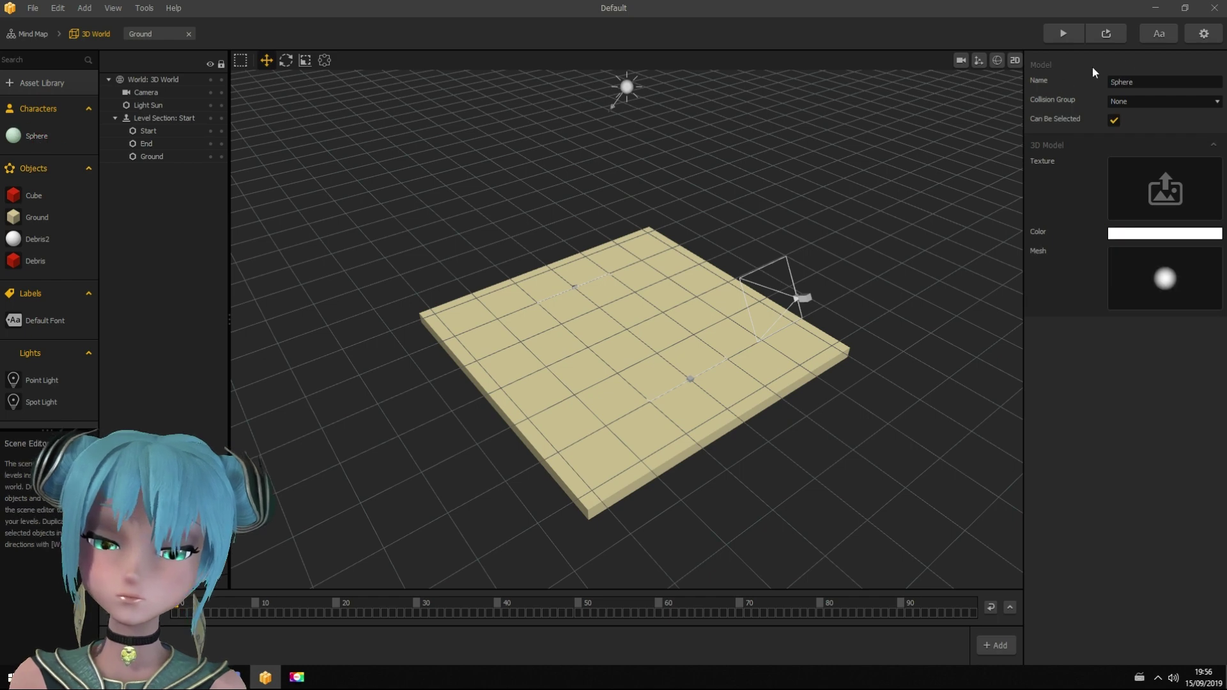
pyautogui.click(1151, 80)
pyautogui.write('Charact')
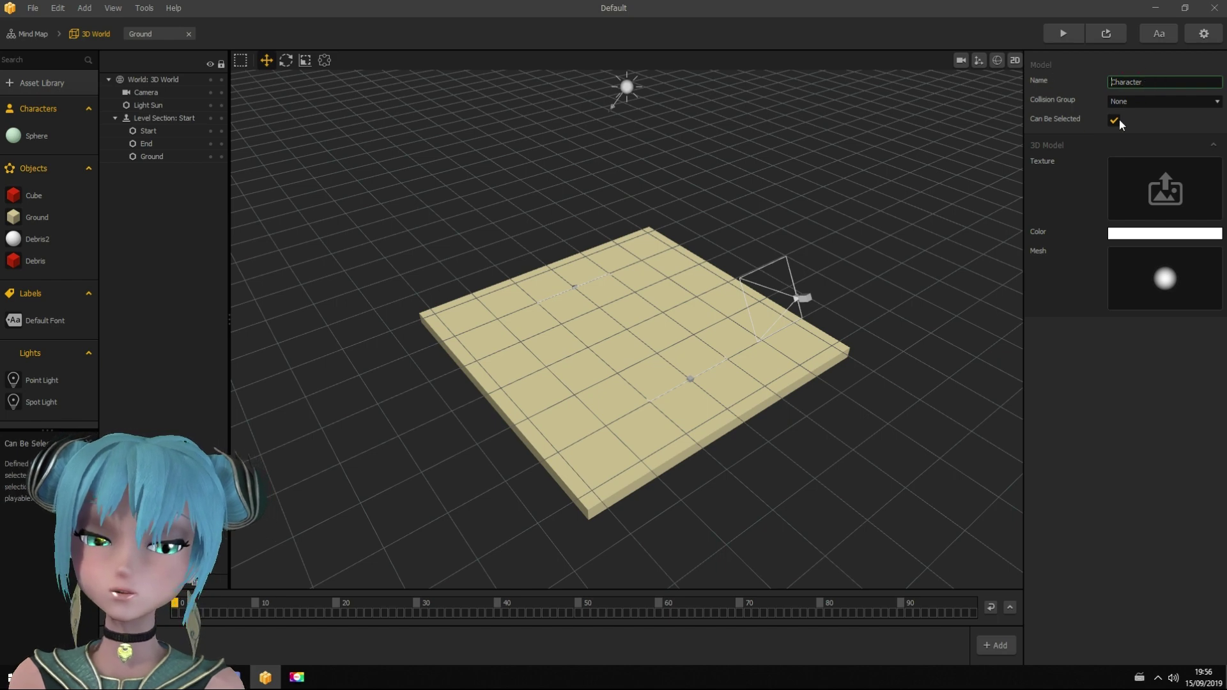
pyautogui.click(1159, 101)
pyautogui.click(1151, 129)
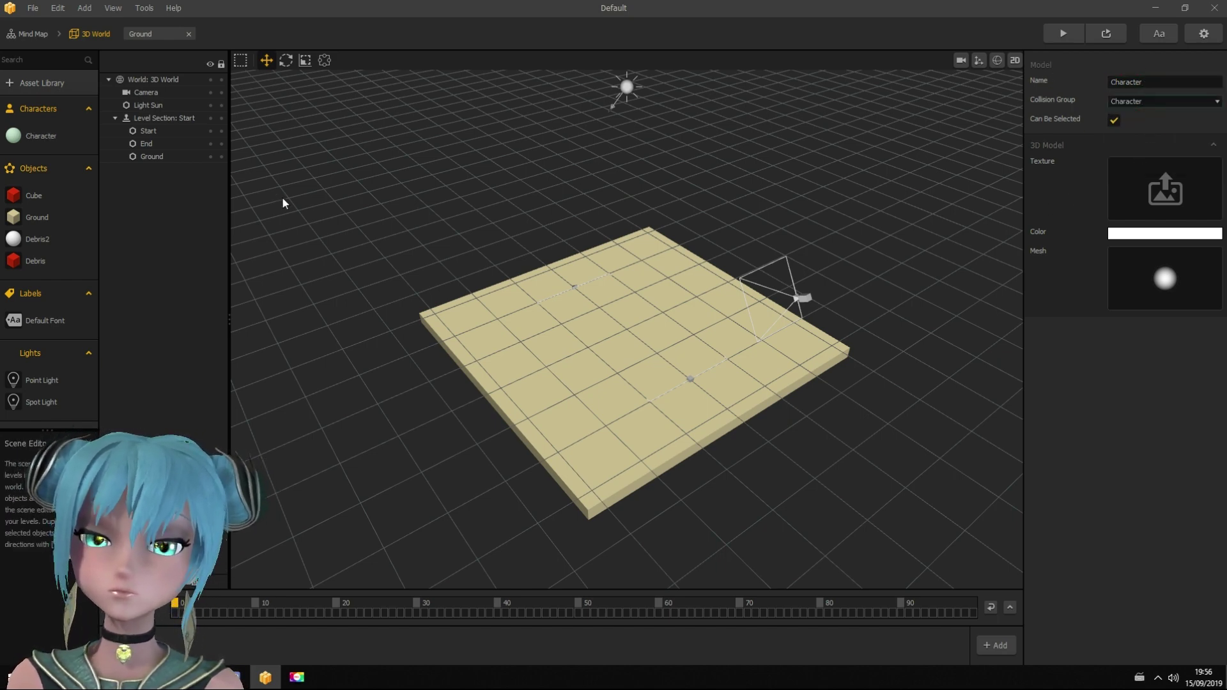
pyautogui.click(47, 204)
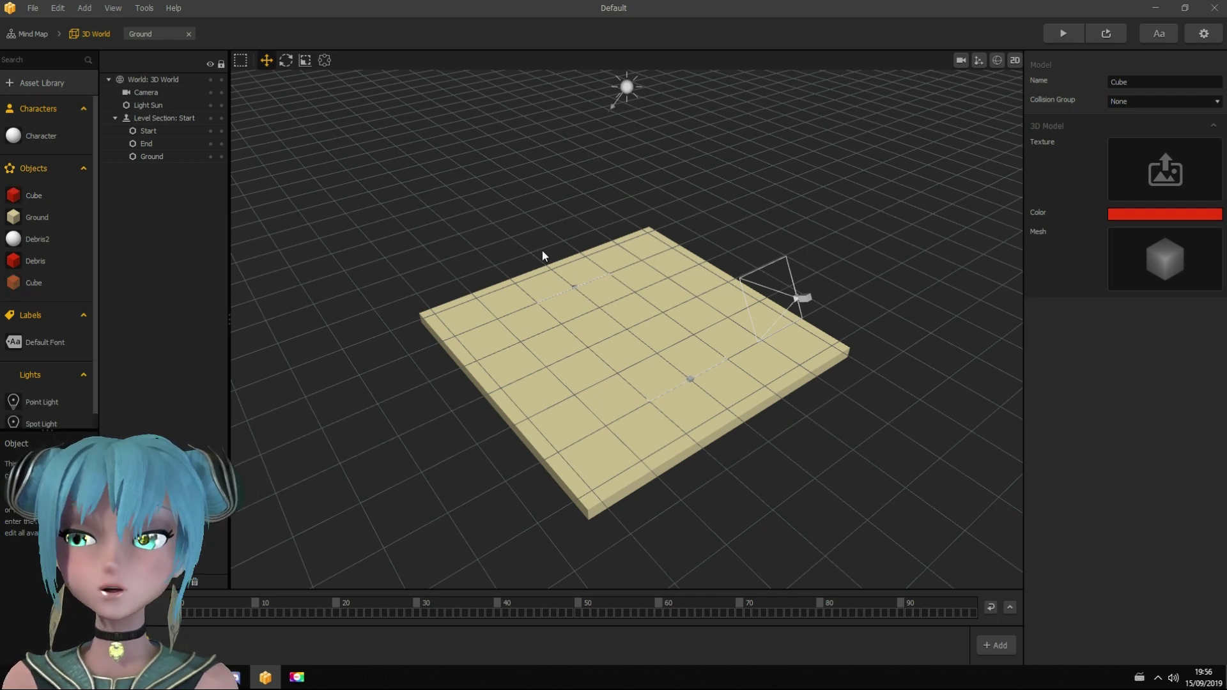
# Rename the new cube color_change and set its colour to white
pyautogui.doubleClick(1120, 82)
pyautogui.write('color_change')
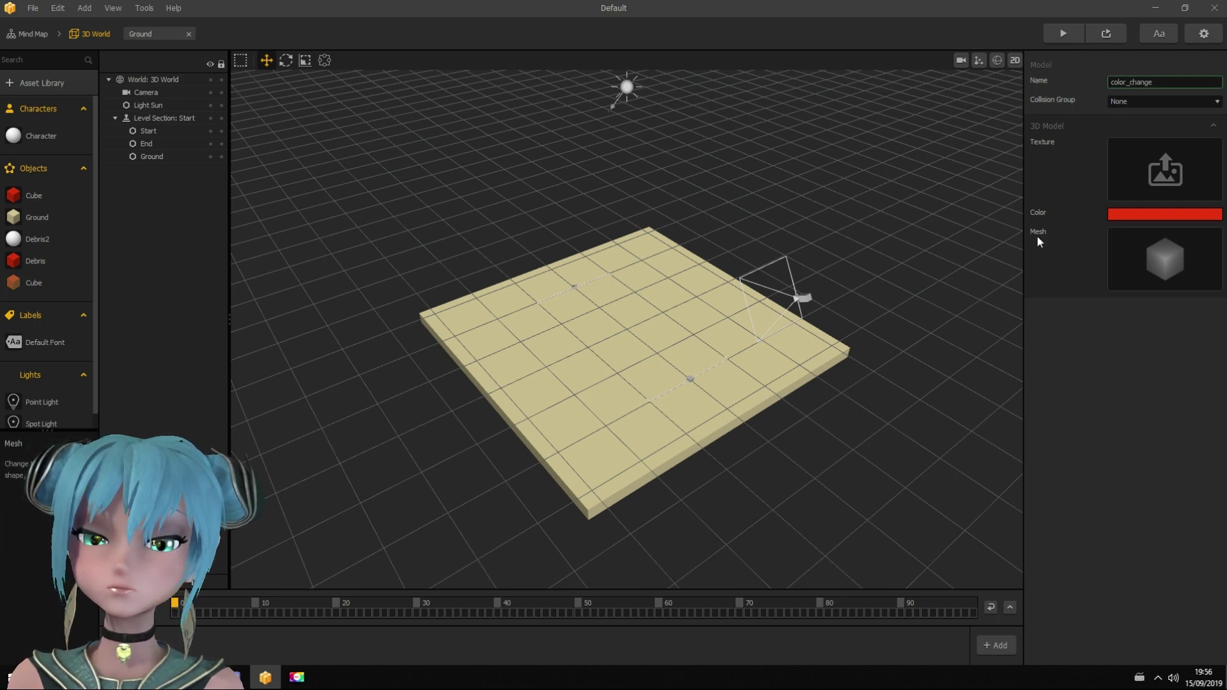
pyautogui.click(1138, 215)
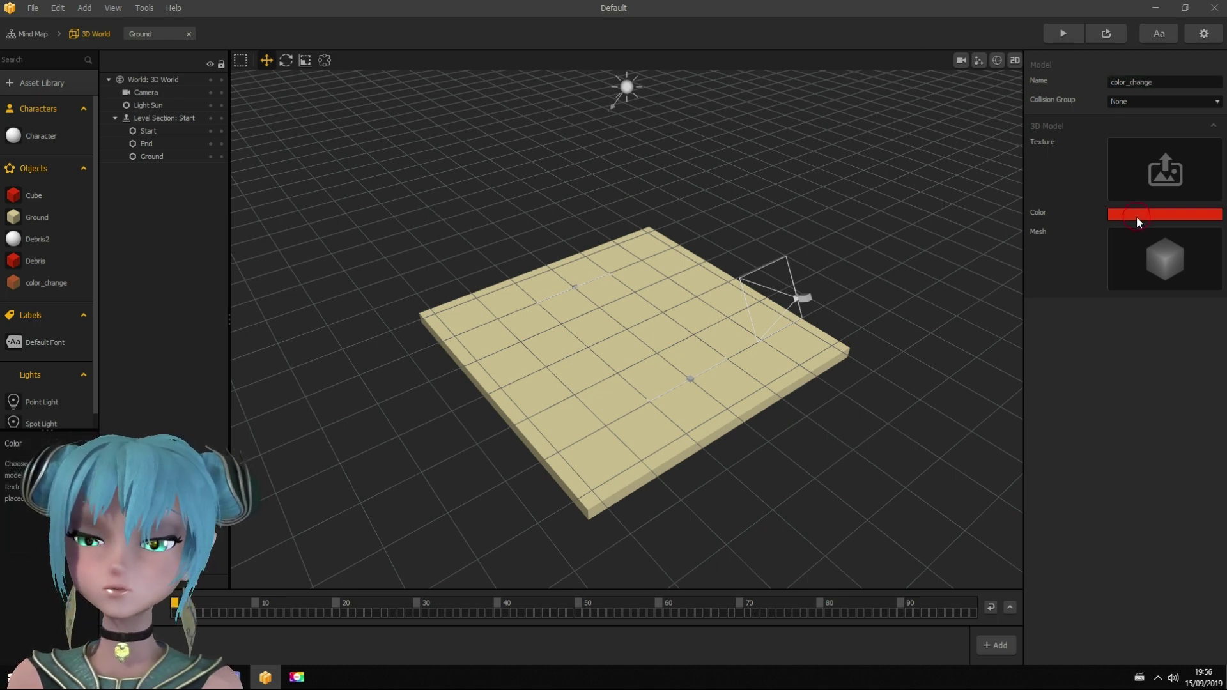
pyautogui.click(732, 315)
pyautogui.moveTo(736, 333); pyautogui.dragTo(750, 352)
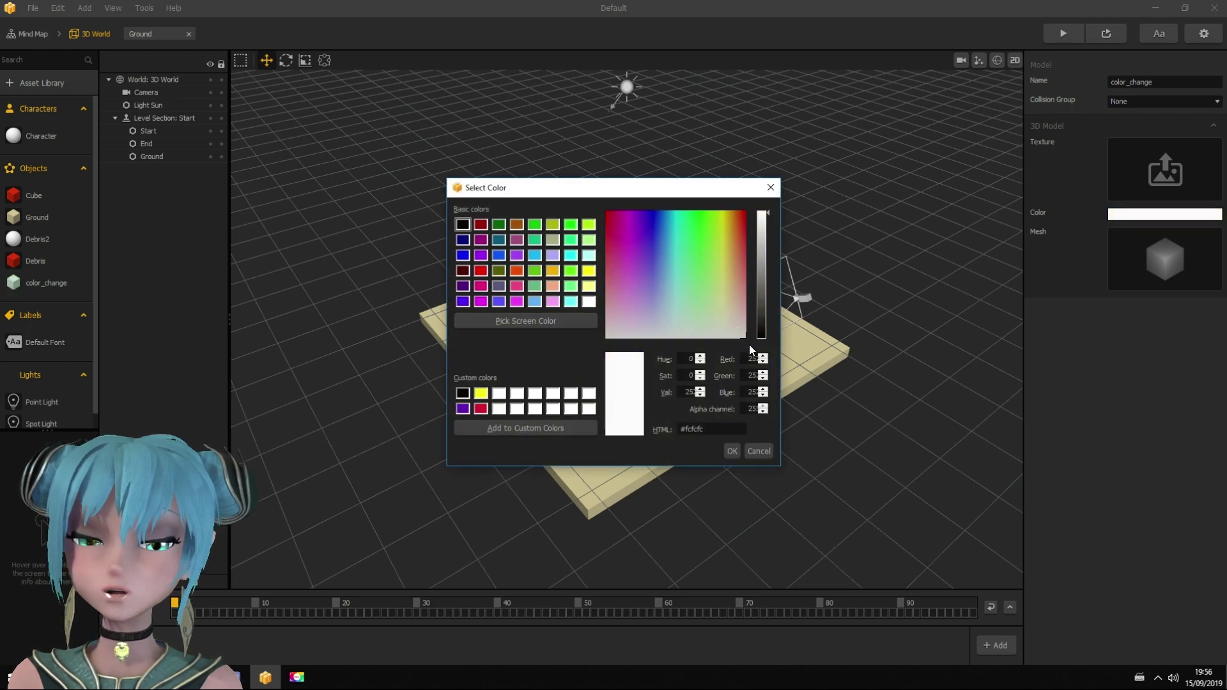
pyautogui.click(733, 452)
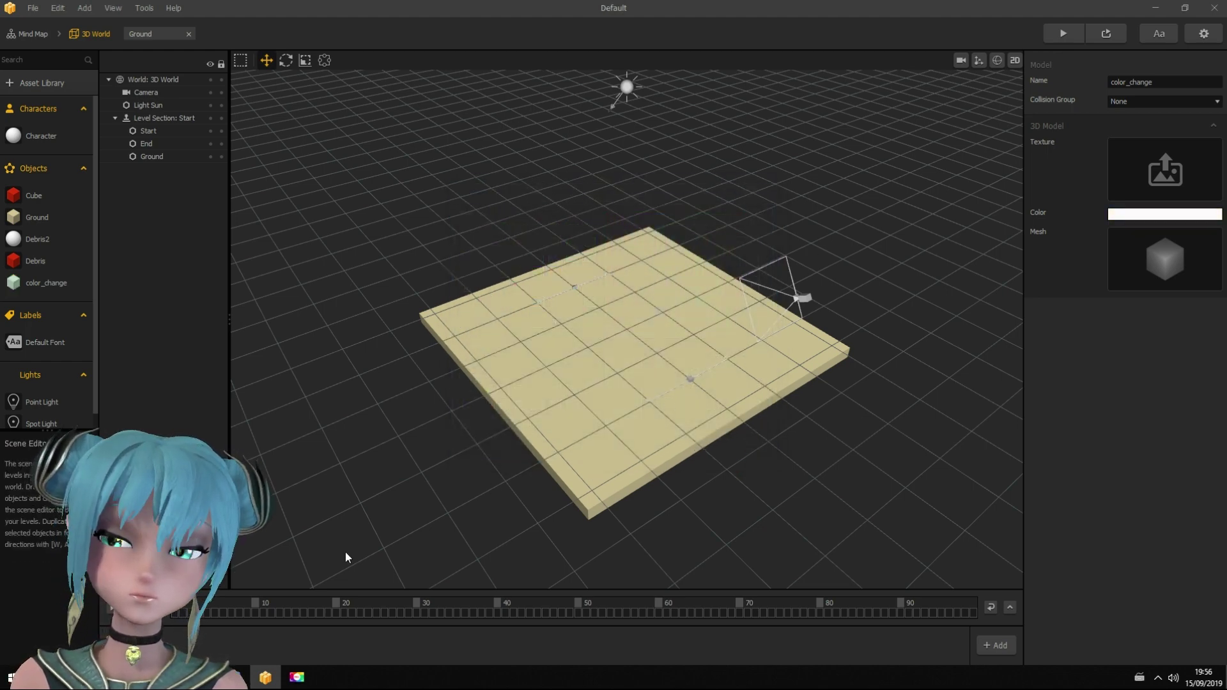
# Apply the green, purple, yellow and red texture file to color_change
pyautogui.hotkey('alt', 'Tab')
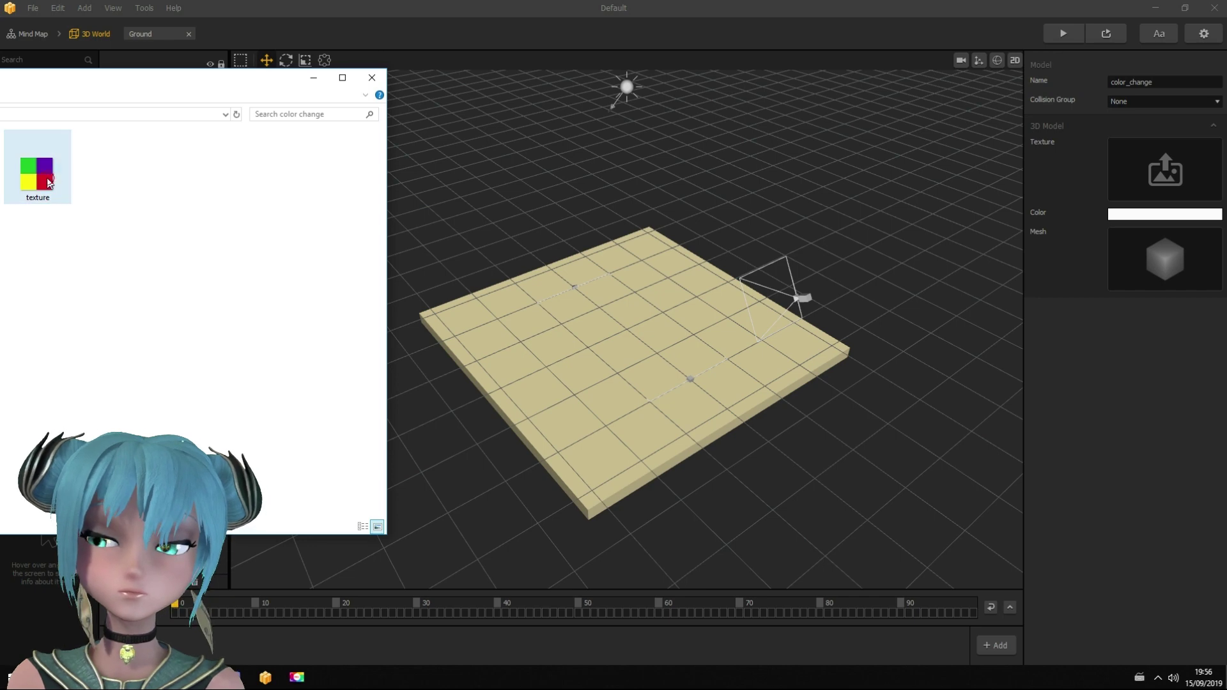
pyautogui.moveTo(37, 168)
pyautogui.mouseDown()
pyautogui.moveTo(714, 192)
pyautogui.moveTo(822, 238)
pyautogui.moveTo(1141, 183)
pyautogui.mouseUp()
pyautogui.click(1085, 417)
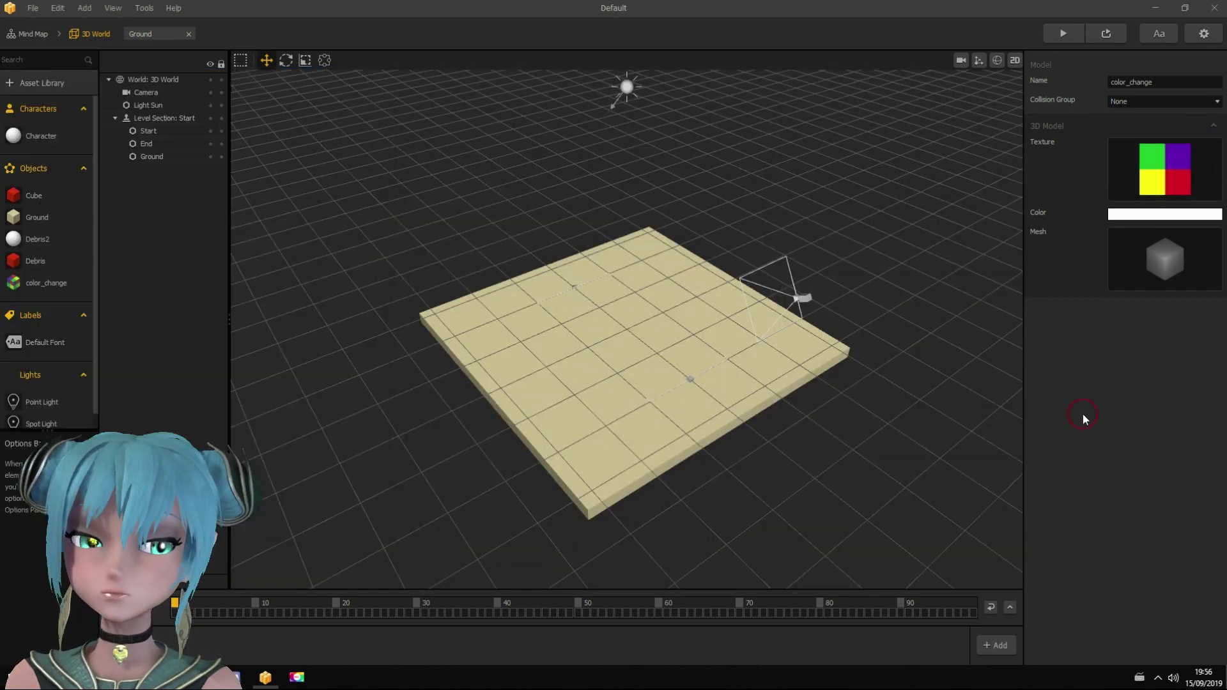
# Enable physics on color_change's Start node with the Kinematic type
pyautogui.doubleClick(45, 288)
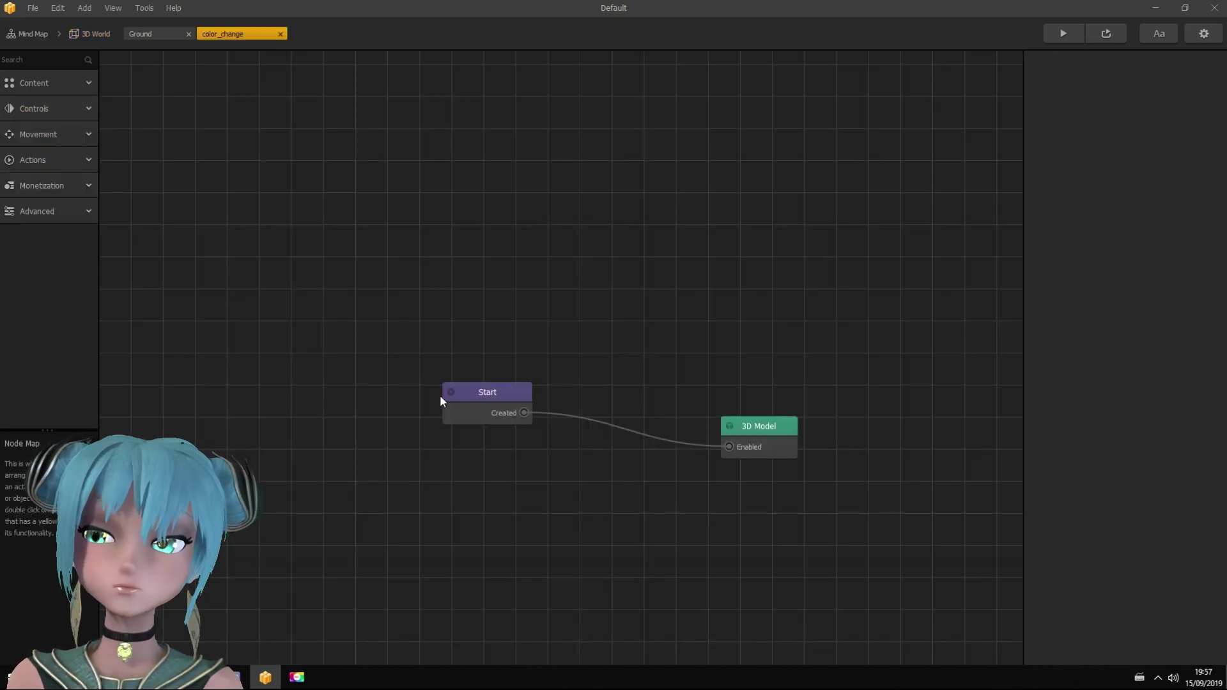
pyautogui.click(488, 392)
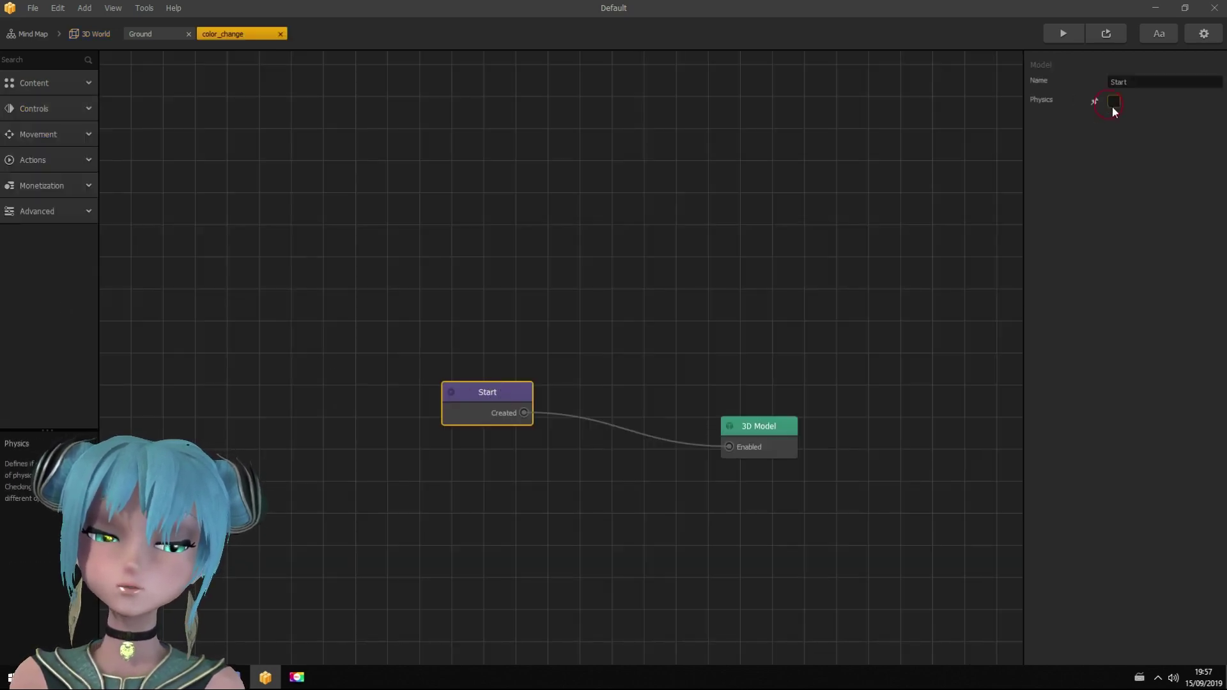
pyautogui.click(1113, 101)
pyautogui.click(1136, 197)
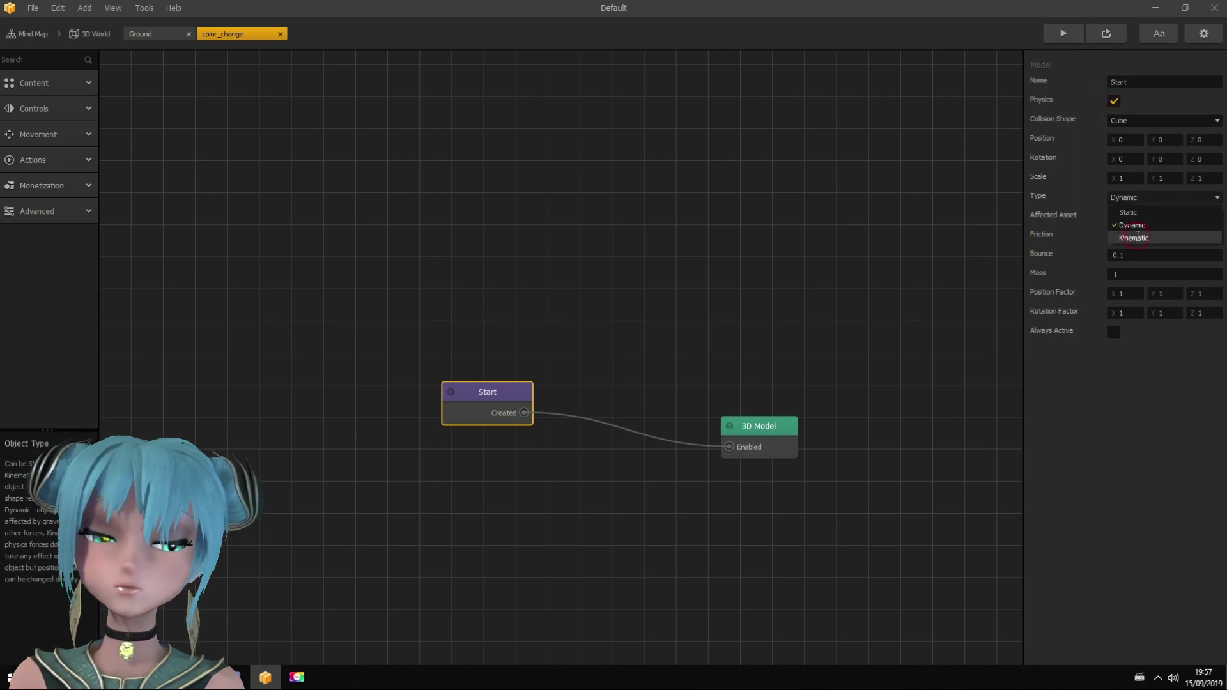
pyautogui.click(1134, 236)
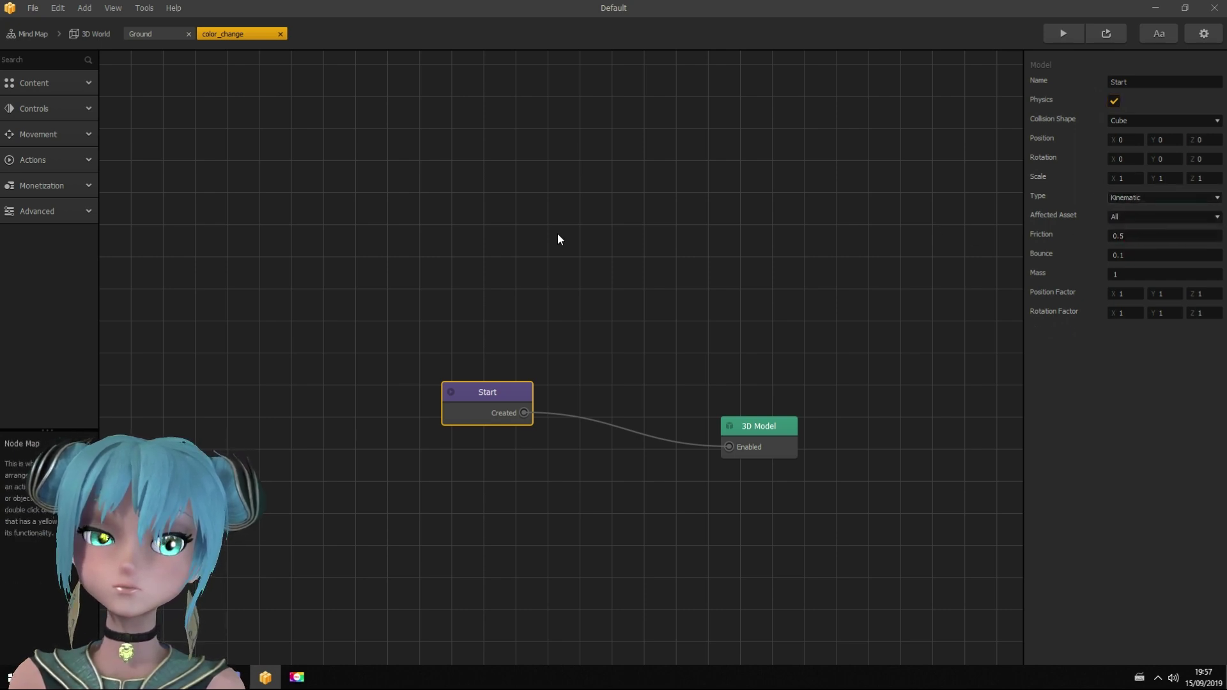
# Add a Rotate node with X speed 50, wired from Start's Created output
pyautogui.click(47, 135)
pyautogui.scroll(-2, 52, 250)
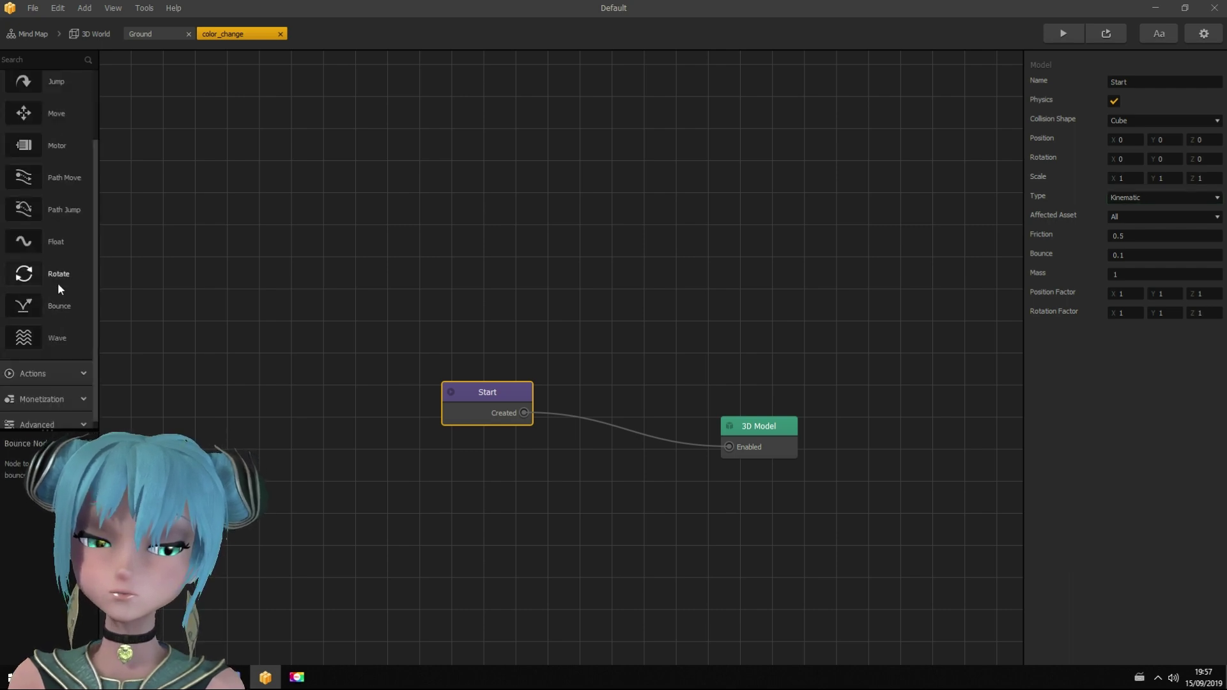
pyautogui.moveTo(59, 278); pyautogui.dragTo(491, 301)
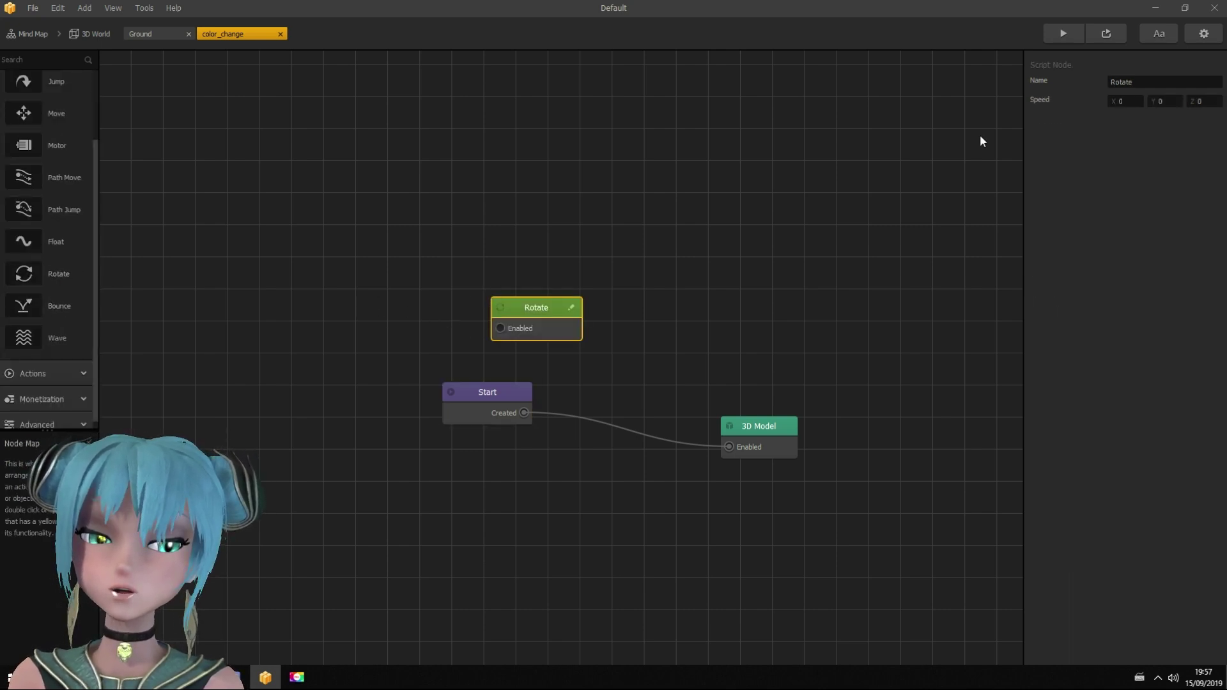
pyautogui.click(1135, 101)
pyautogui.write('50')
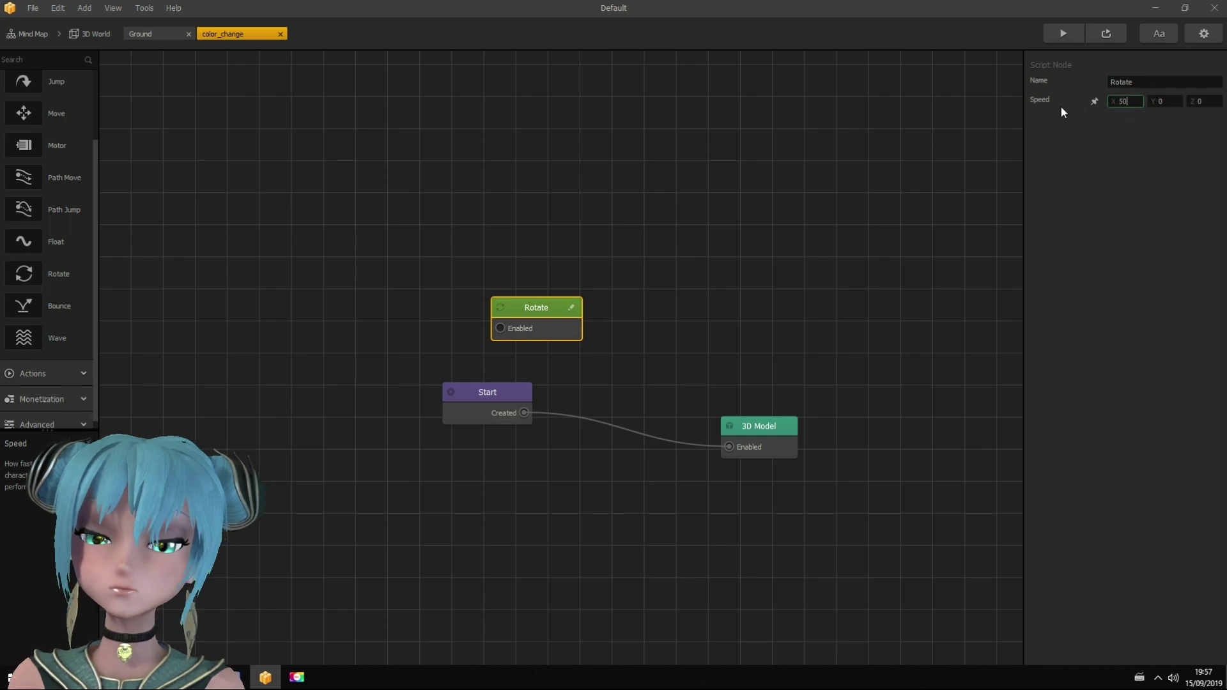
pyautogui.moveTo(524, 412); pyautogui.dragTo(498, 335)
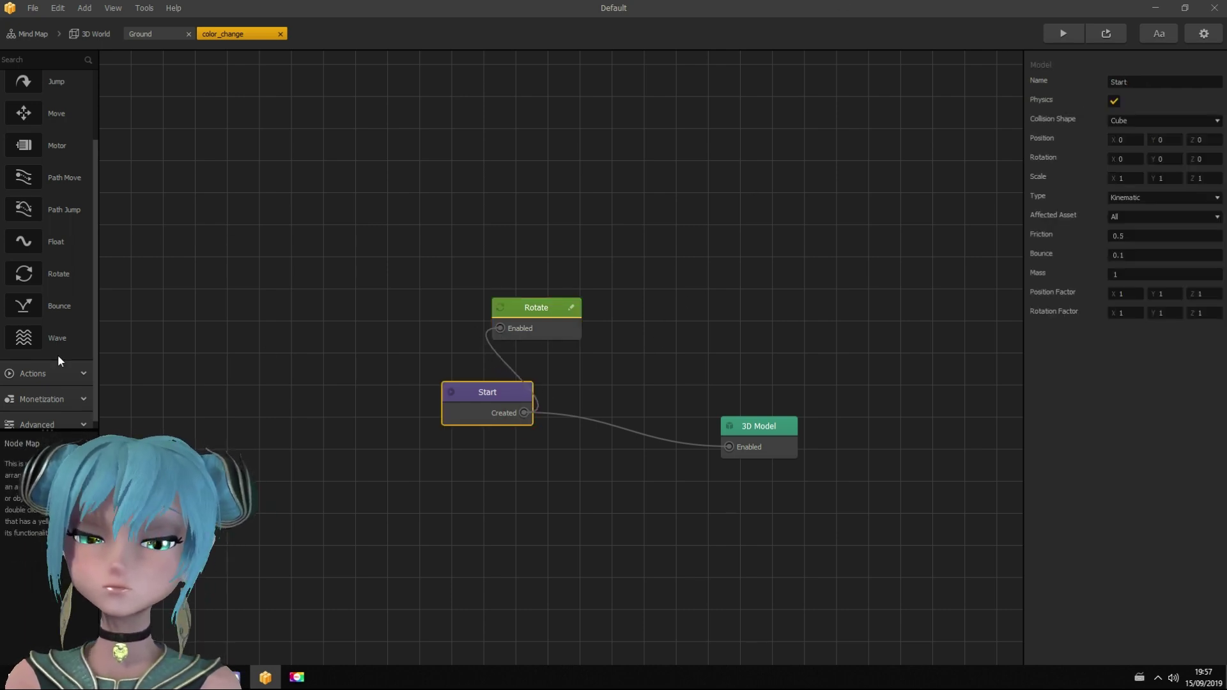
# Add an If Collide node affecting only Character, linked from Start
pyautogui.click(49, 372)
pyautogui.scroll(-2, 49, 372)
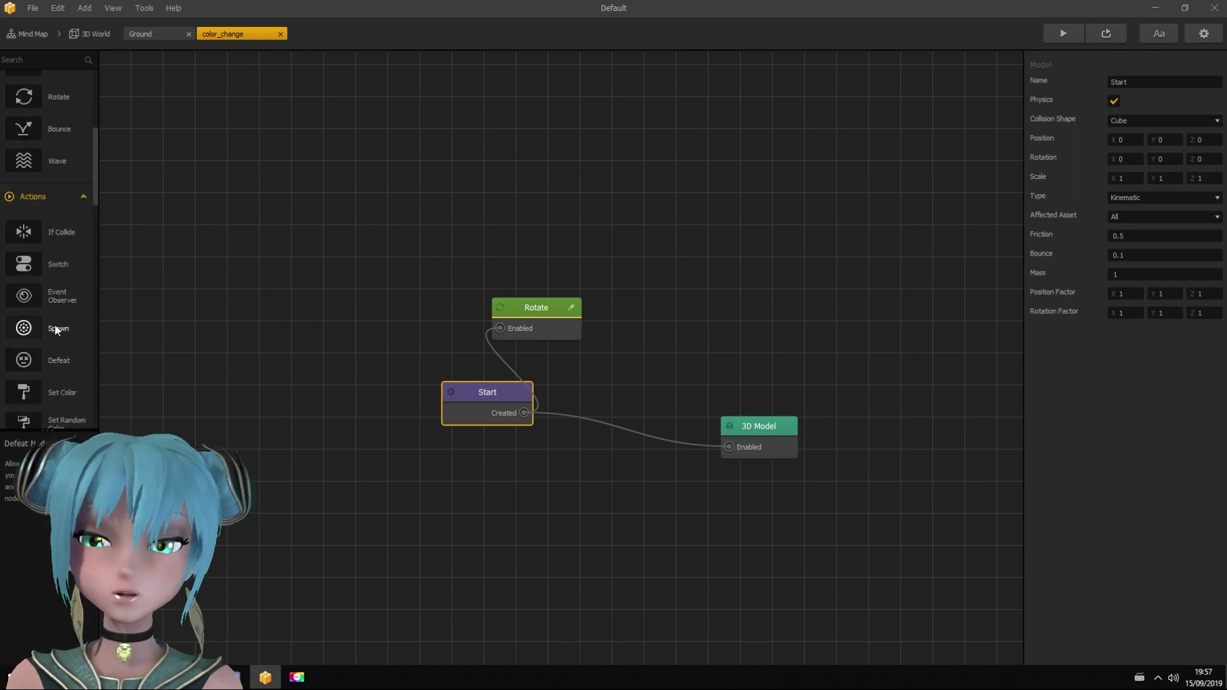
pyautogui.moveTo(60, 230); pyautogui.dragTo(593, 355)
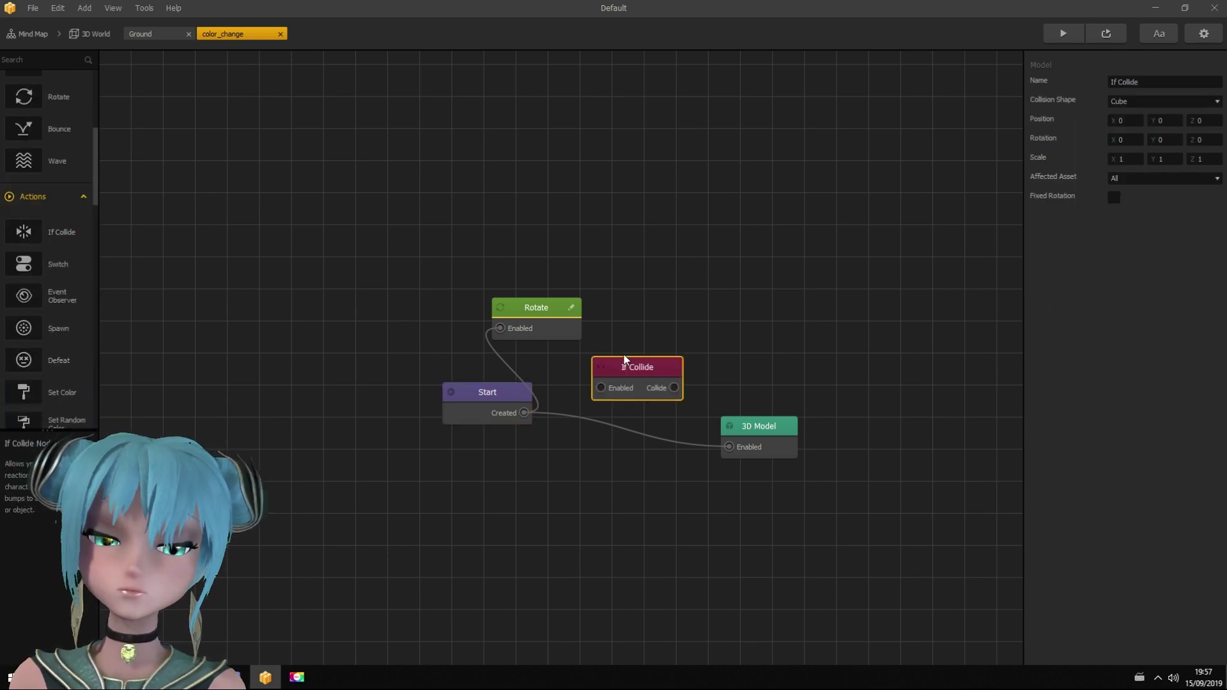
pyautogui.click(1132, 213)
pyautogui.click(1126, 261)
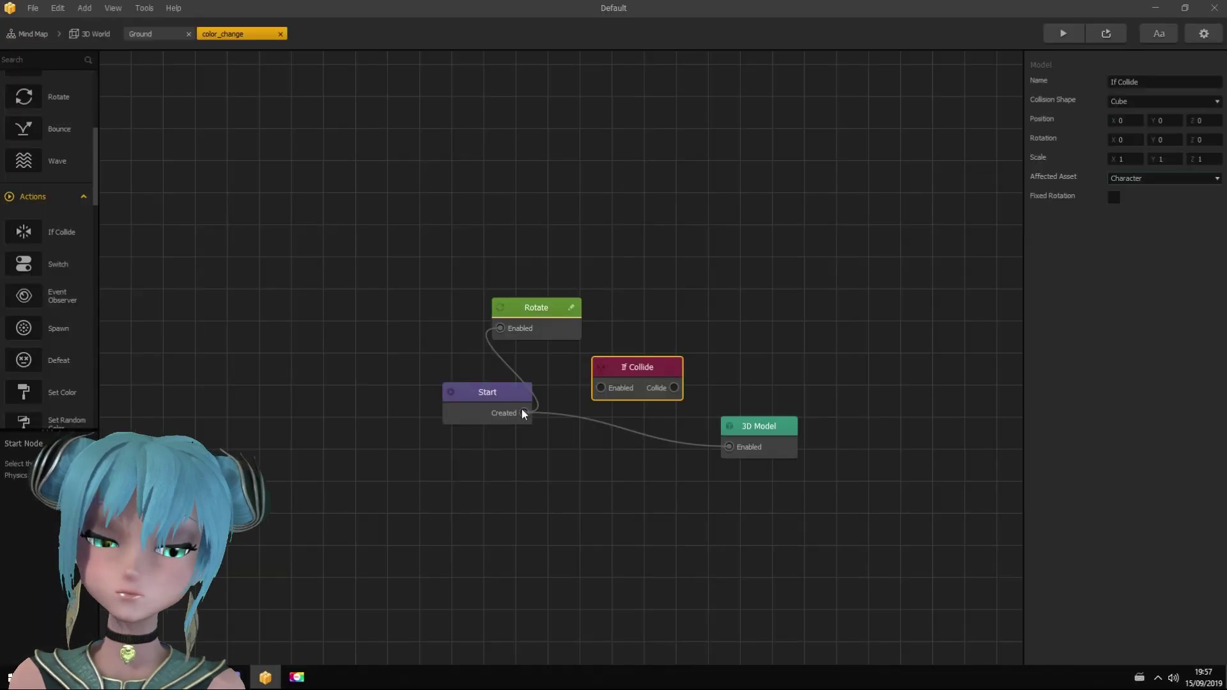
pyautogui.moveTo(525, 412); pyautogui.dragTo(600, 388)
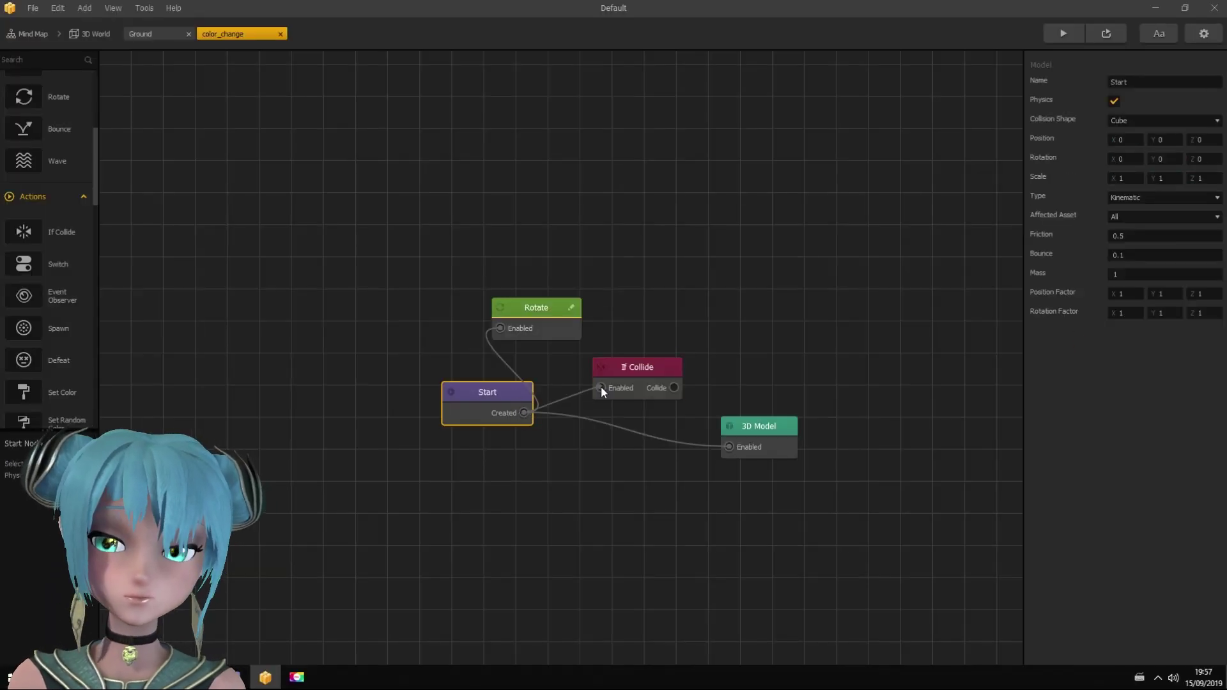
pyautogui.scroll(-5, 75, 289)
pyautogui.scroll(-5, 47, 326)
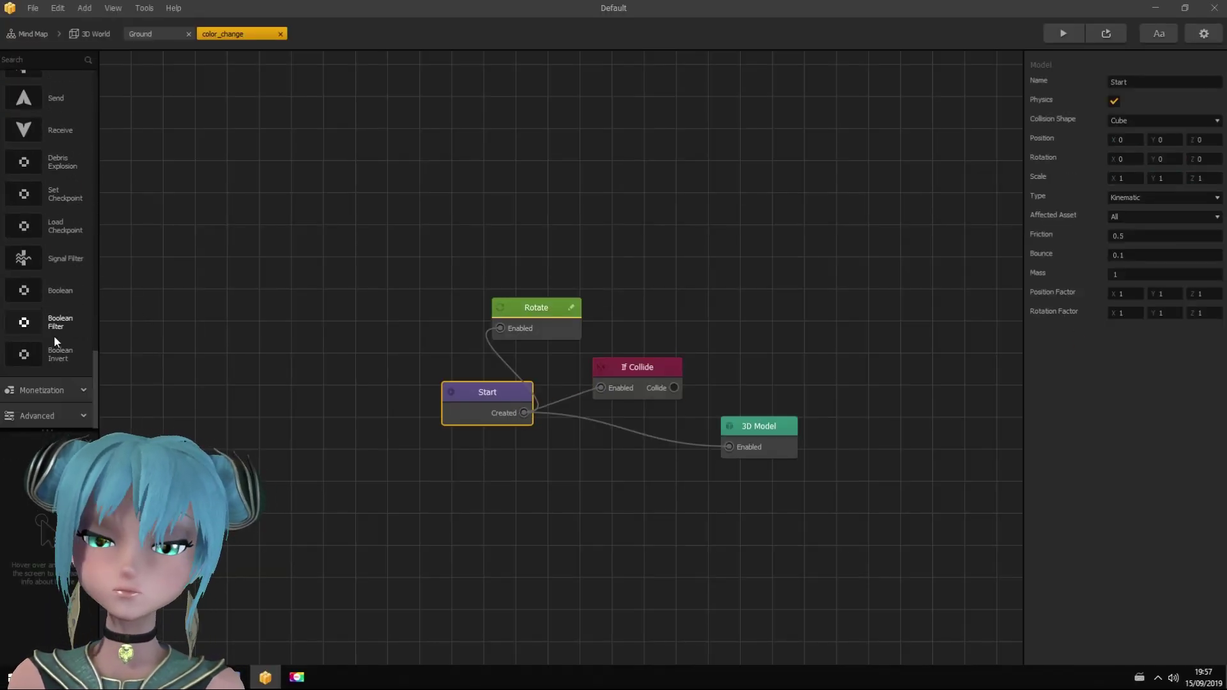
# Add a 0.1-second Delay and a Remove node, linking Collide into Delay
pyautogui.click(39, 415)
pyautogui.scroll(-3, 58, 384)
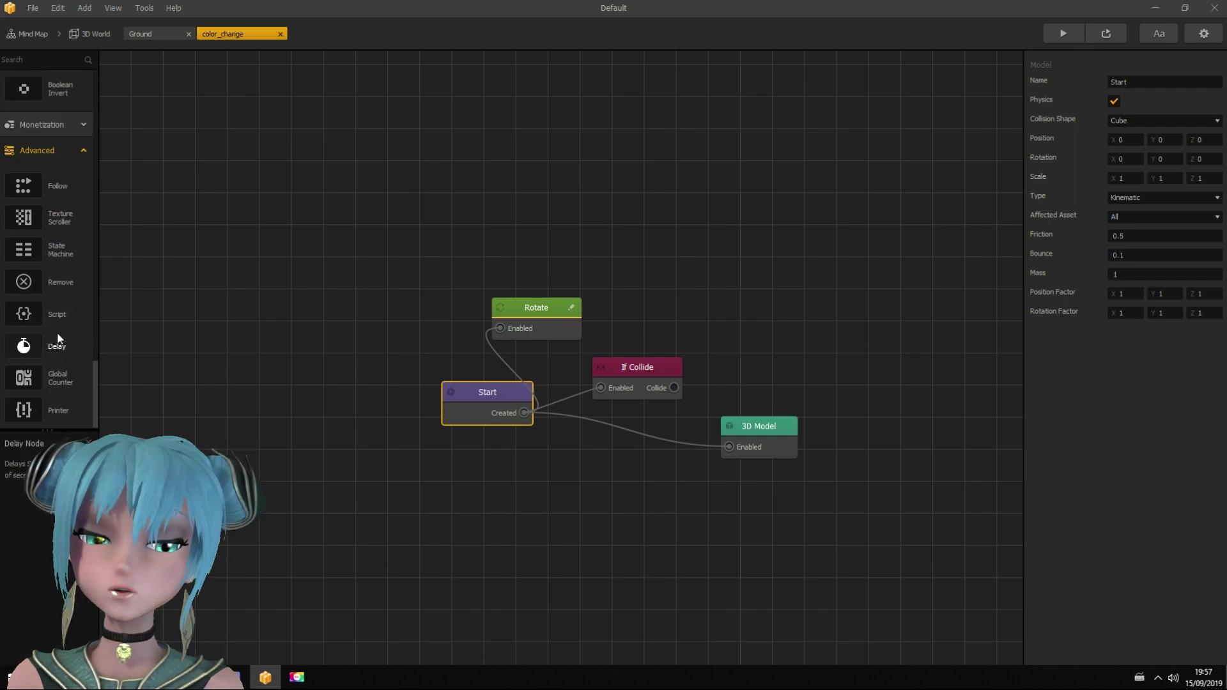
pyautogui.moveTo(57, 340); pyautogui.dragTo(737, 364)
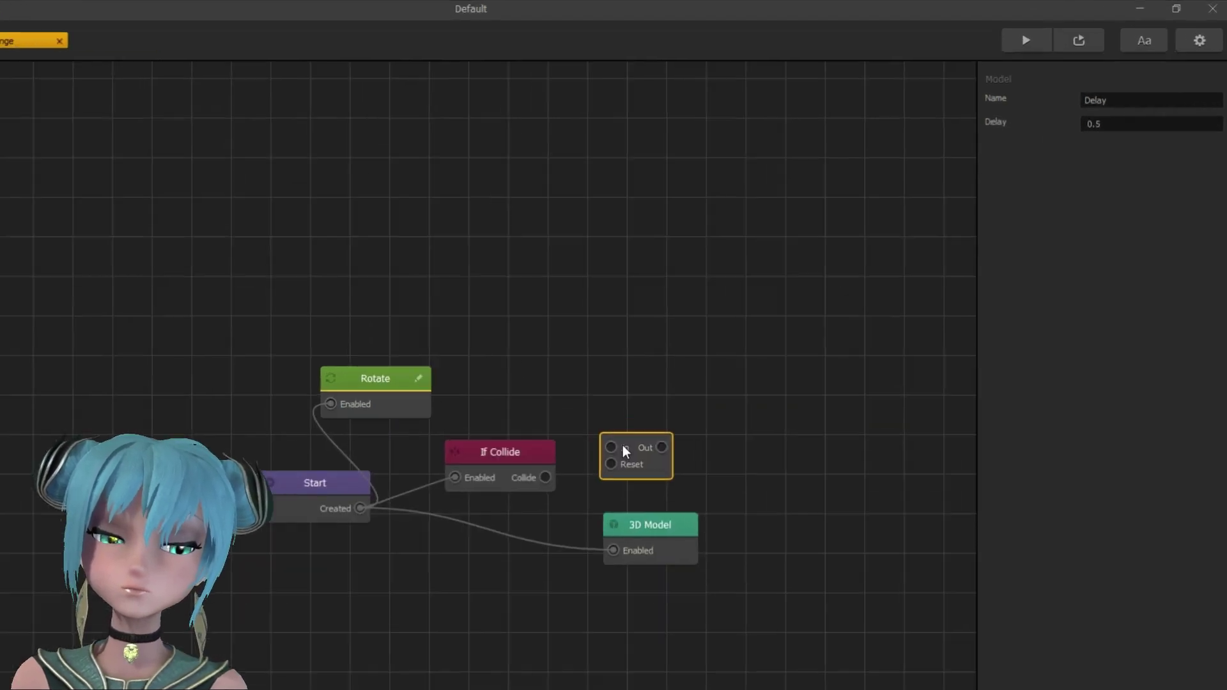
pyautogui.click(1095, 126)
pyautogui.press('BackSpace')
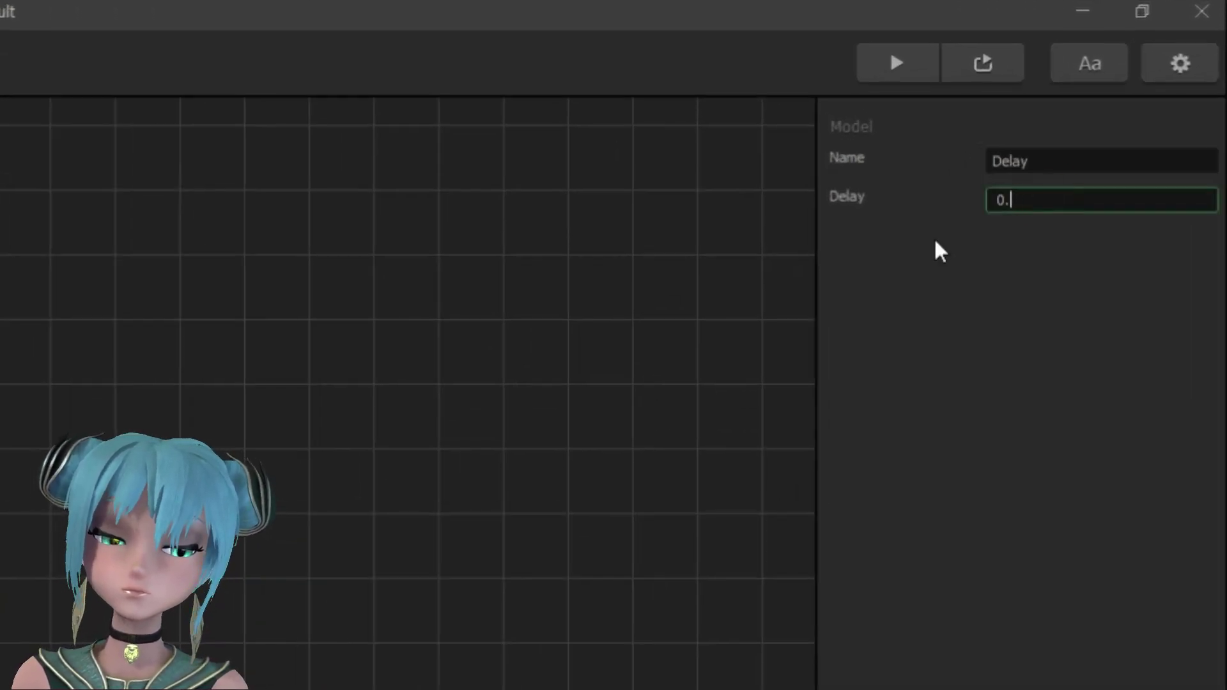
pyautogui.write('1')
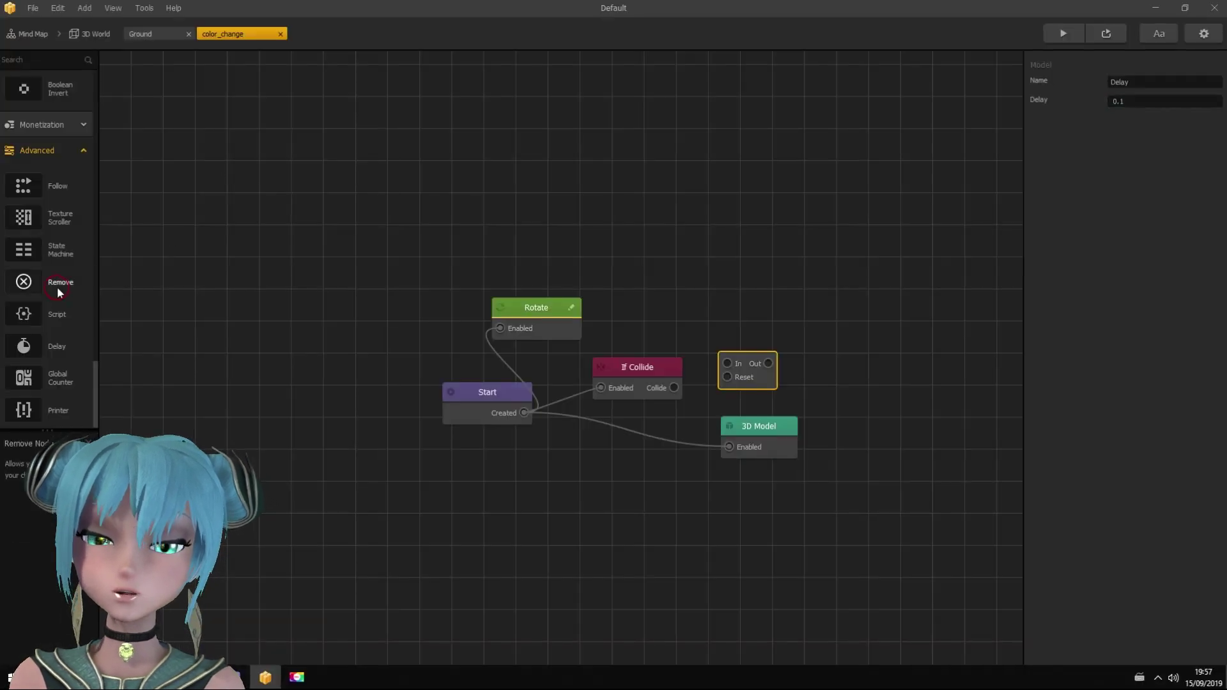
pyautogui.moveTo(57, 292); pyautogui.dragTo(816, 351)
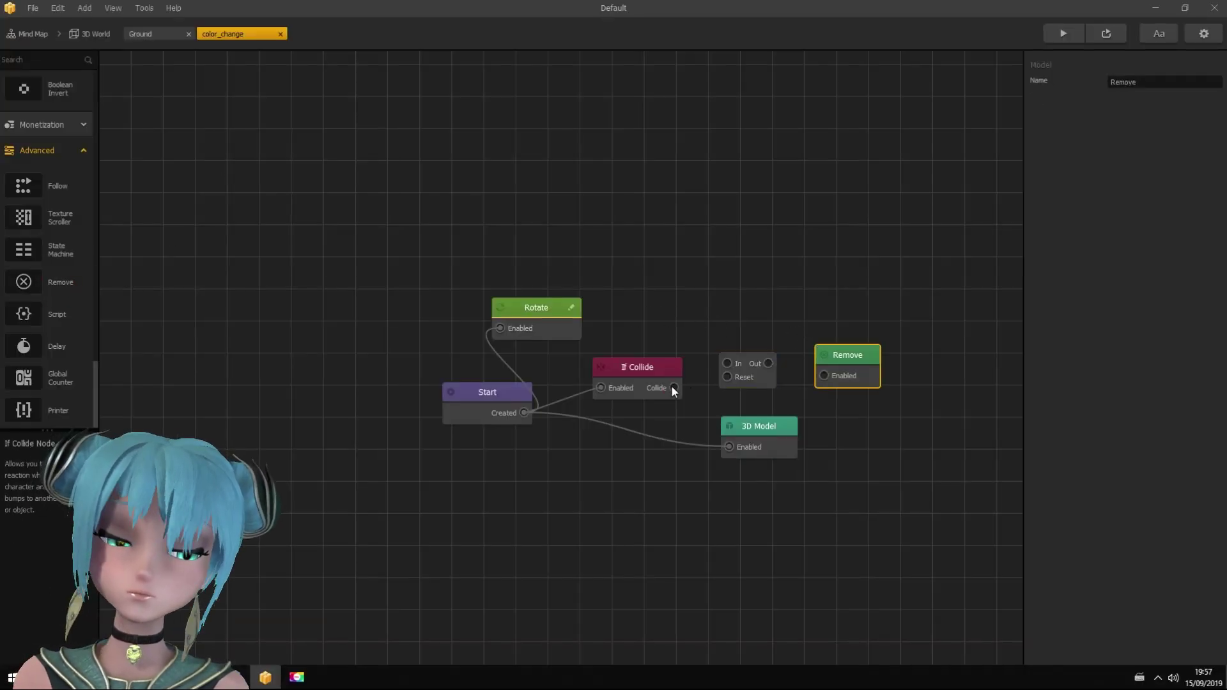
pyautogui.moveTo(674, 388)
pyautogui.mouseDown()
pyautogui.moveTo(736, 369)
pyautogui.moveTo(823, 375)
pyautogui.mouseUp()
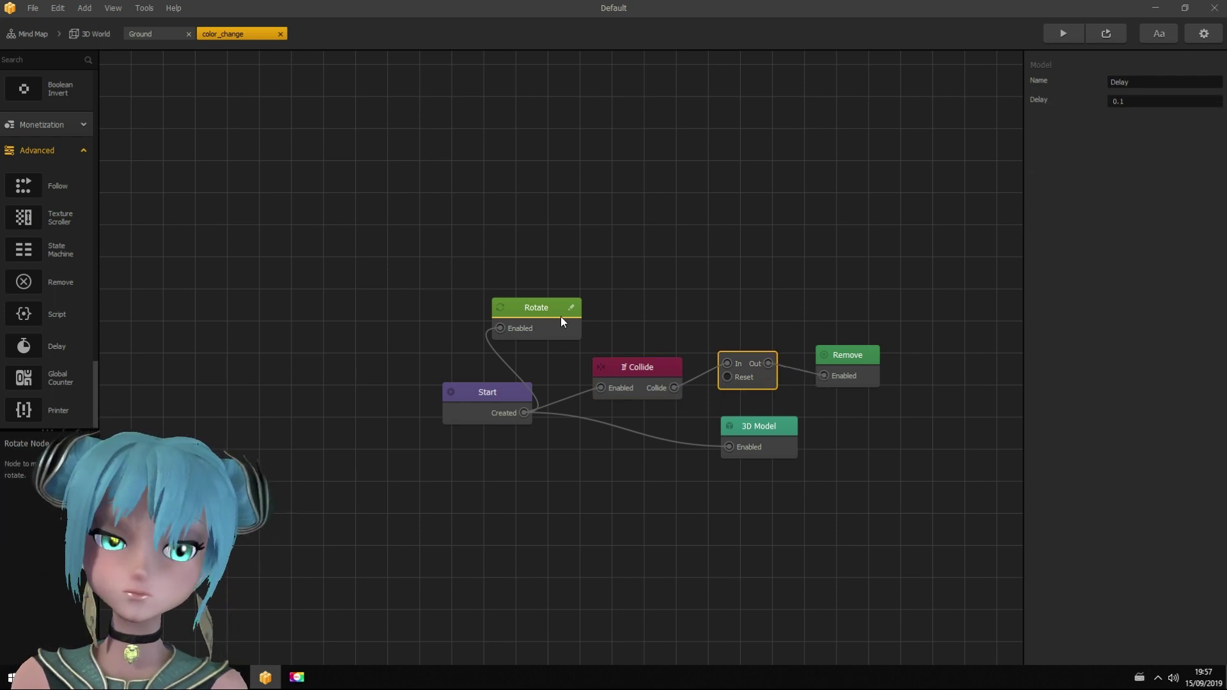
pyautogui.click(86, 32)
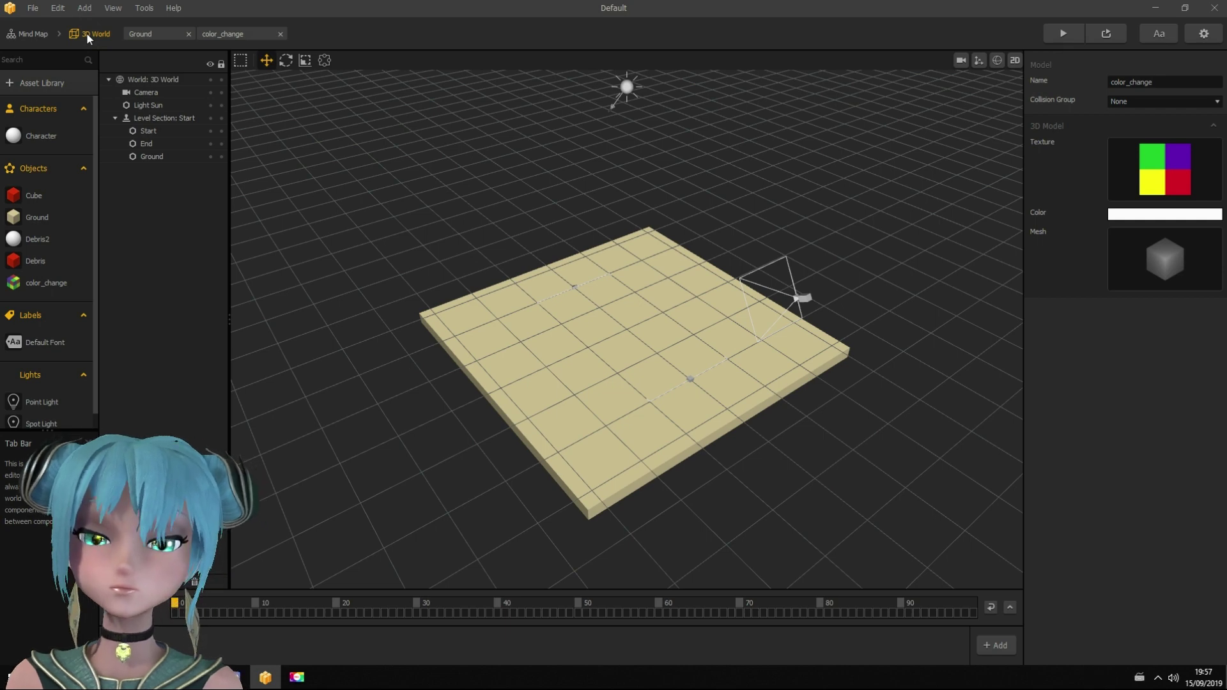
# Give Debris a 2-second Delay and a Remove node, wired from Start
pyautogui.doubleClick(38, 259)
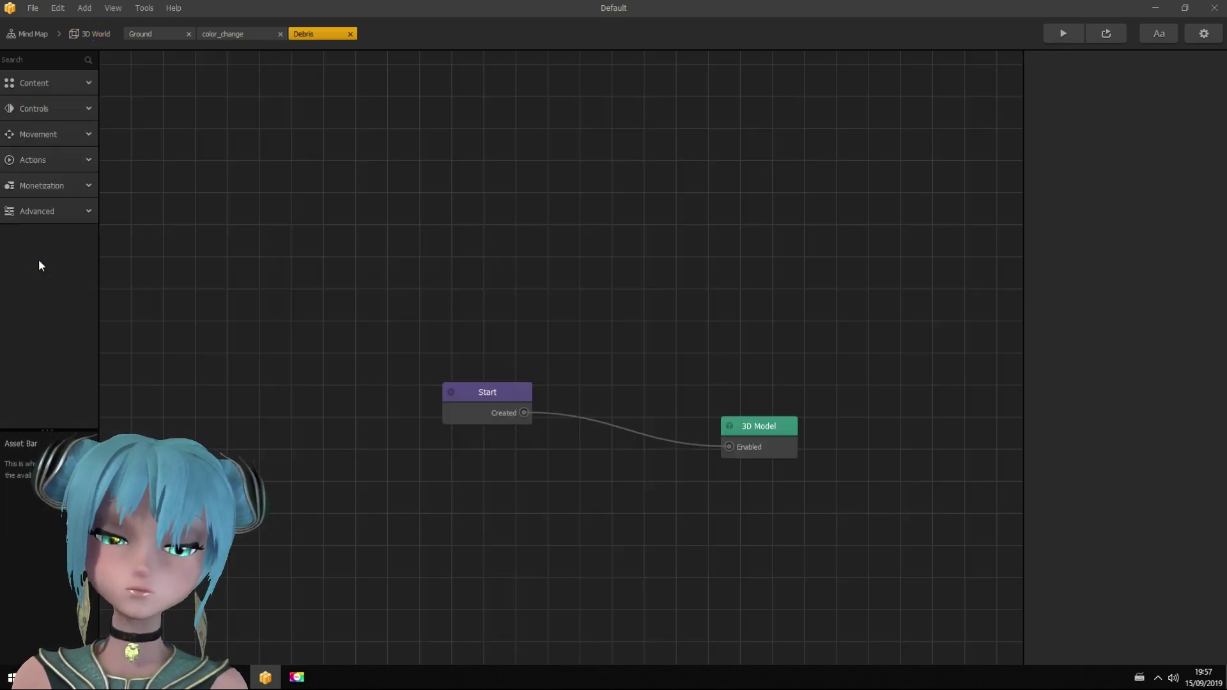
pyautogui.click(57, 213)
pyautogui.moveTo(25, 407); pyautogui.dragTo(588, 351)
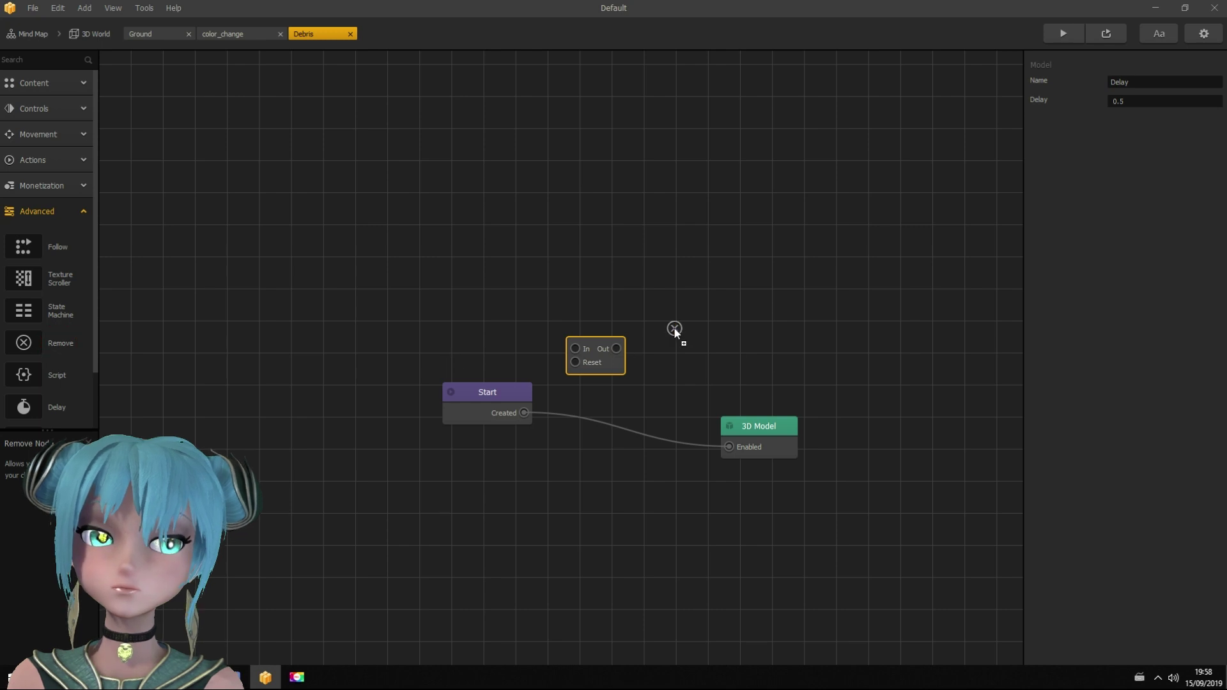
pyautogui.moveTo(59, 342); pyautogui.dragTo(700, 343)
pyautogui.click(619, 364)
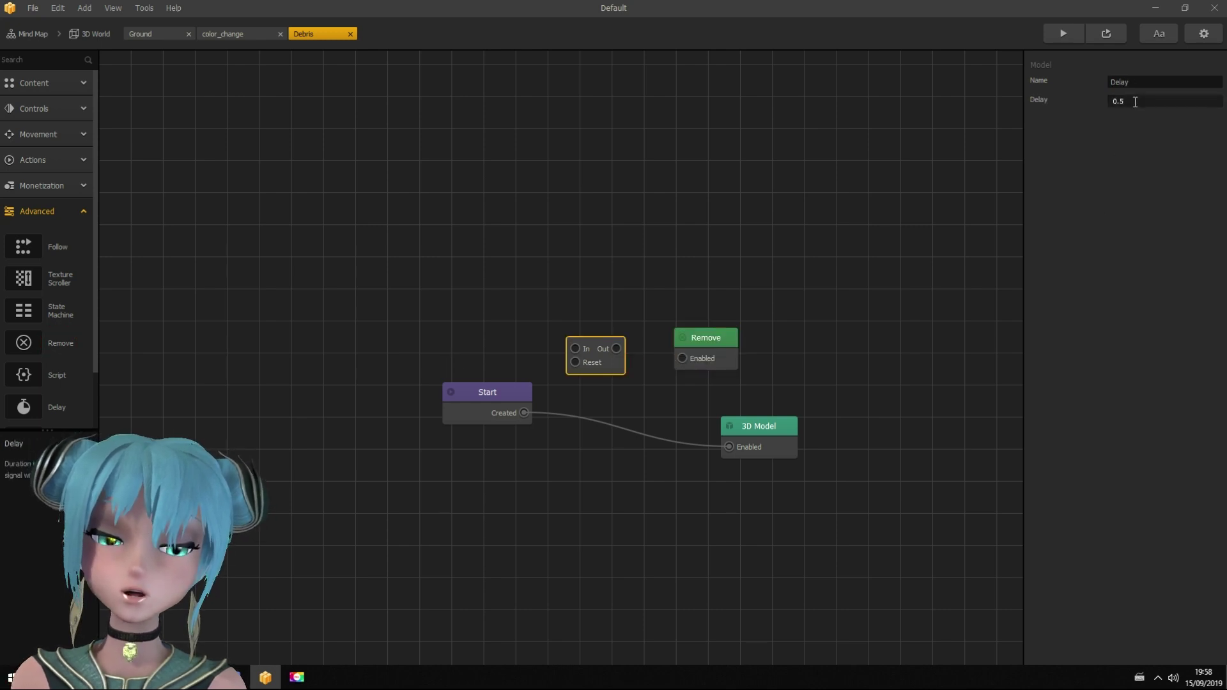
pyautogui.write('2')
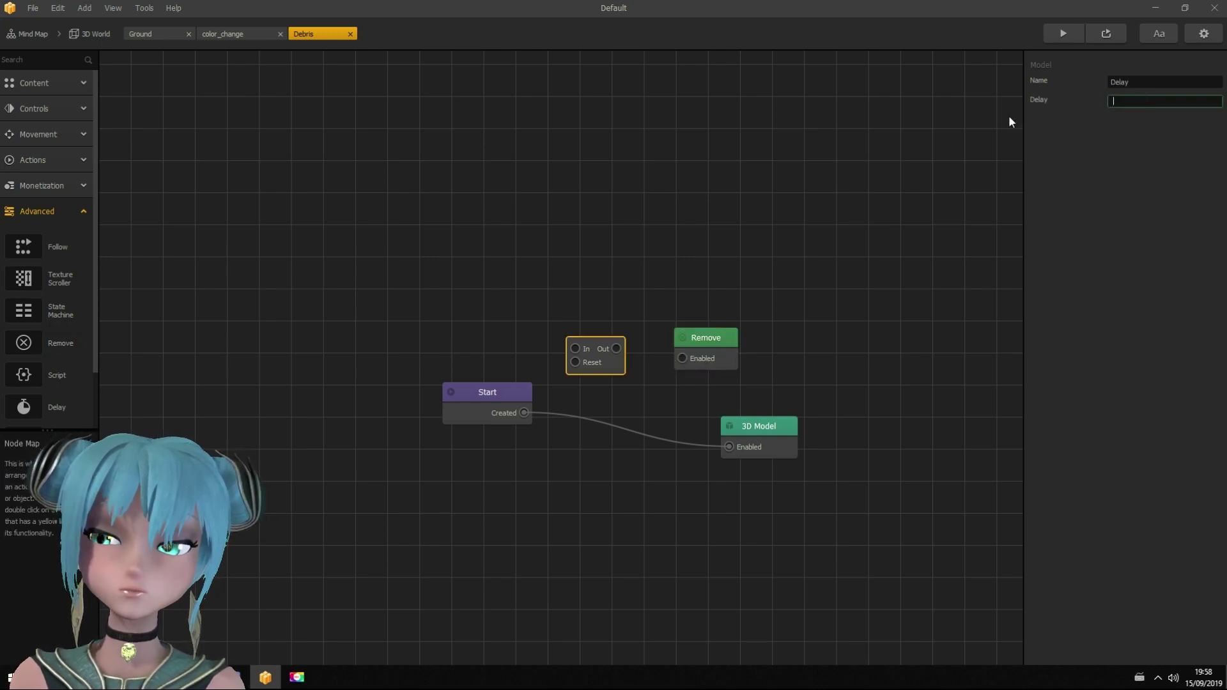
pyautogui.press('Return')
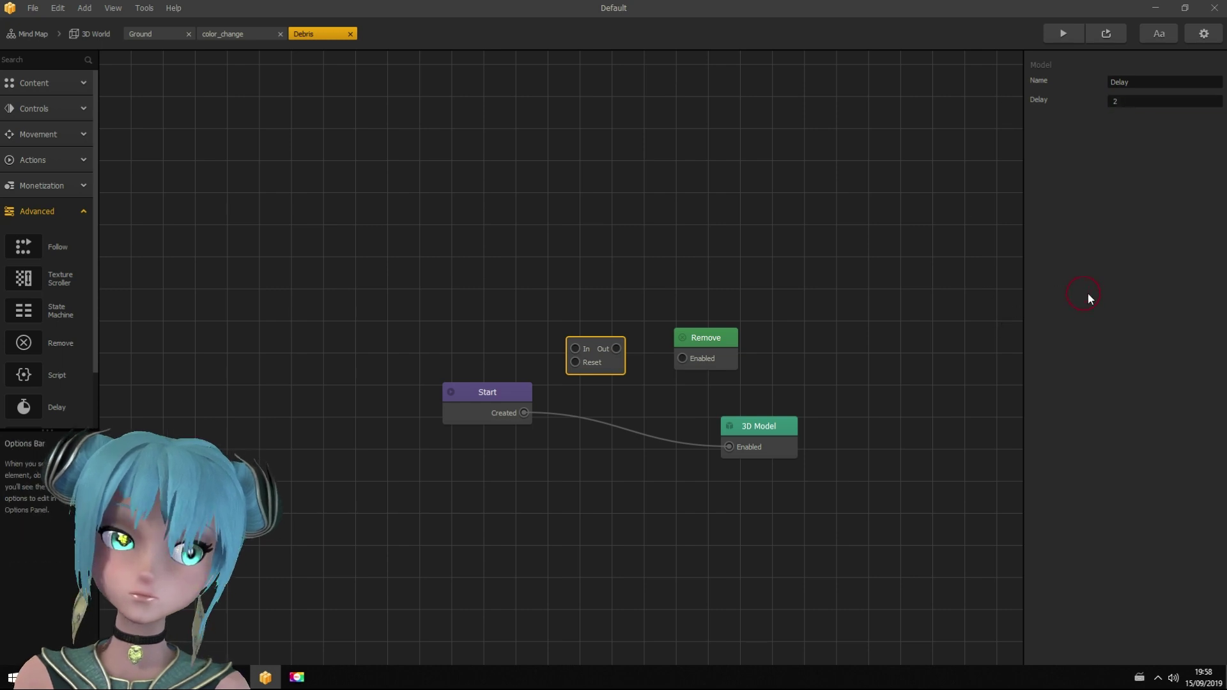
pyautogui.moveTo(527, 413)
pyautogui.mouseDown()
pyautogui.moveTo(576, 350)
pyautogui.moveTo(682, 360)
pyautogui.mouseUp()
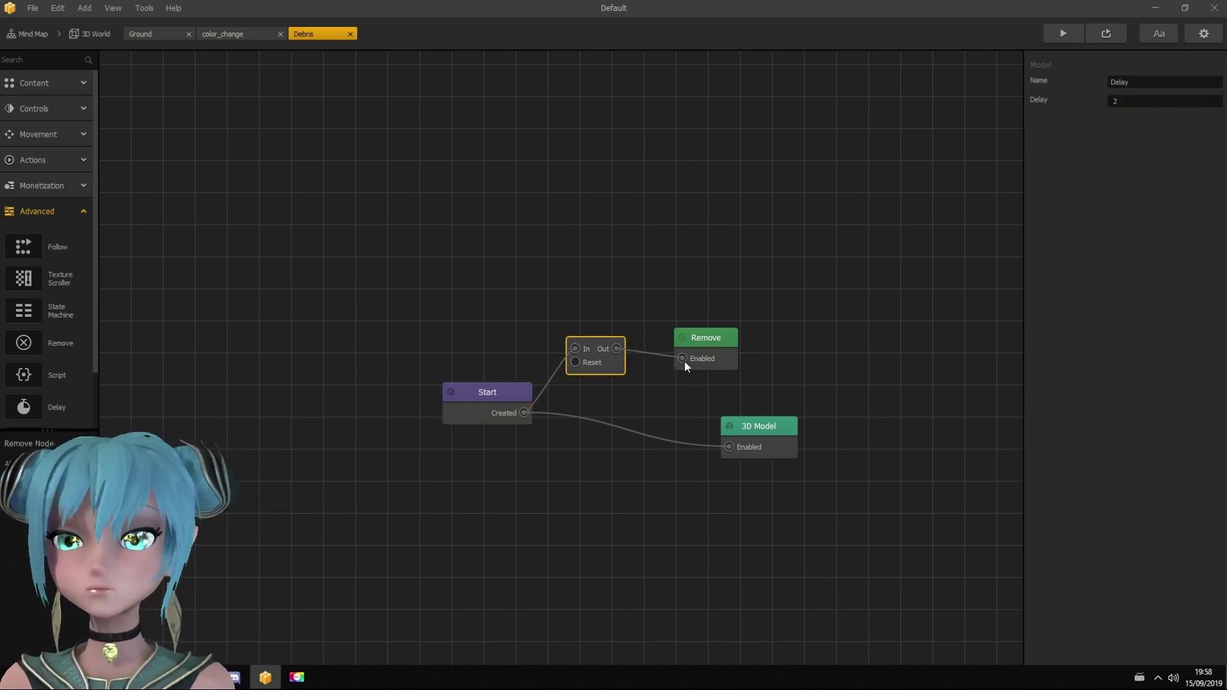
# Enable physics on Debris's Start node
pyautogui.click(482, 390)
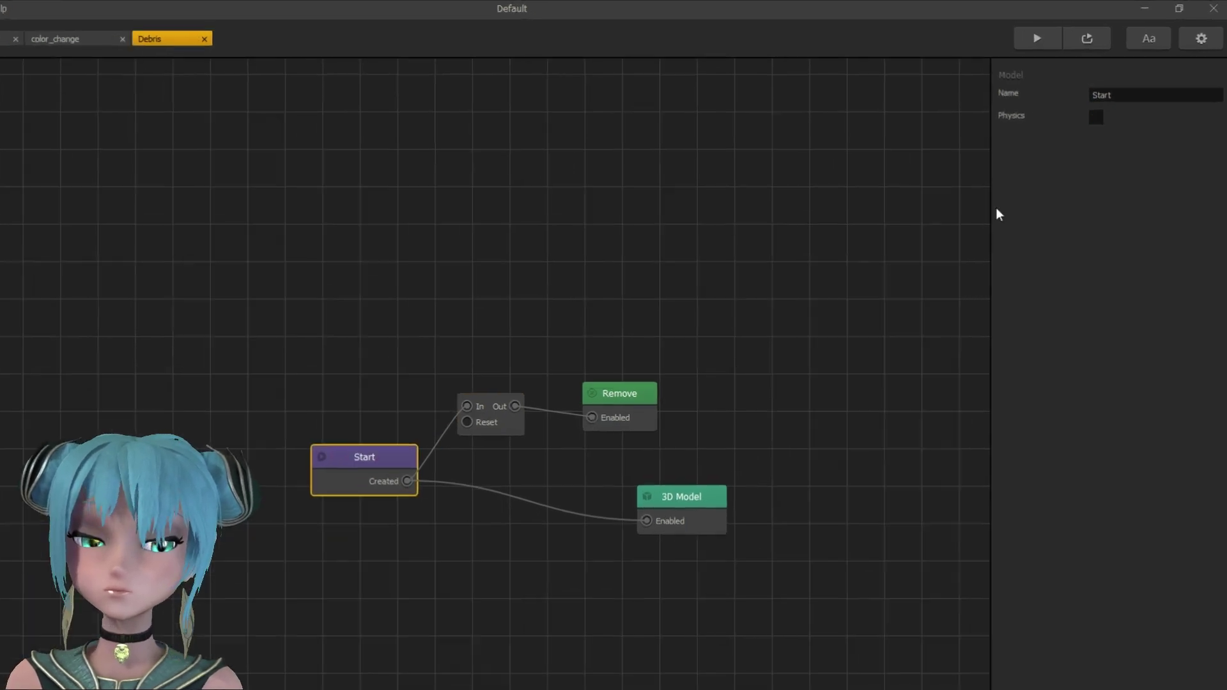
pyautogui.click(1113, 101)
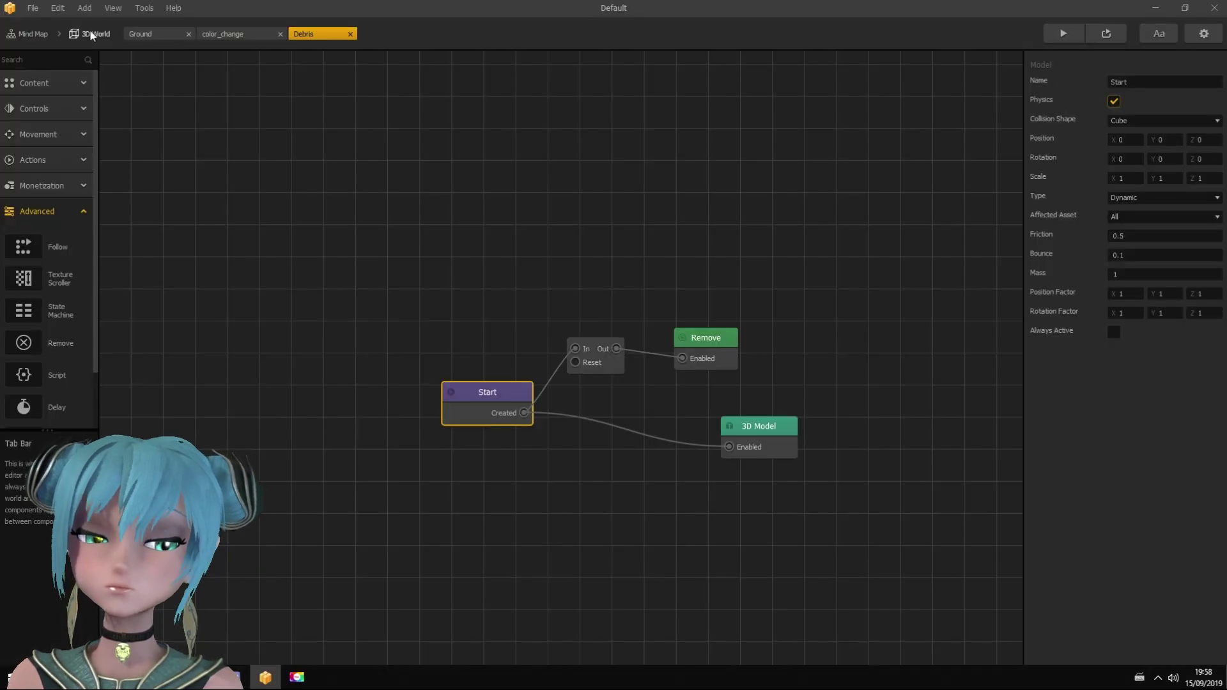
pyautogui.click(93, 34)
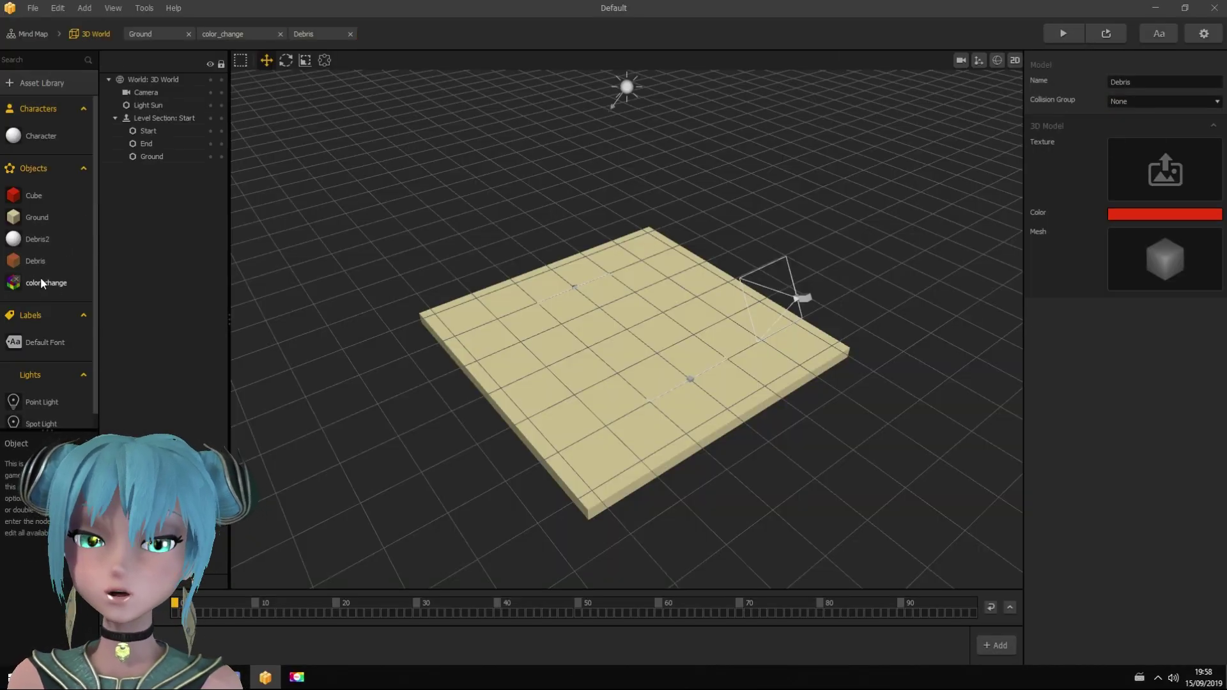
# Give Debris2 a 2-second Delay and a Remove node, wired from Start
pyautogui.doubleClick(38, 240)
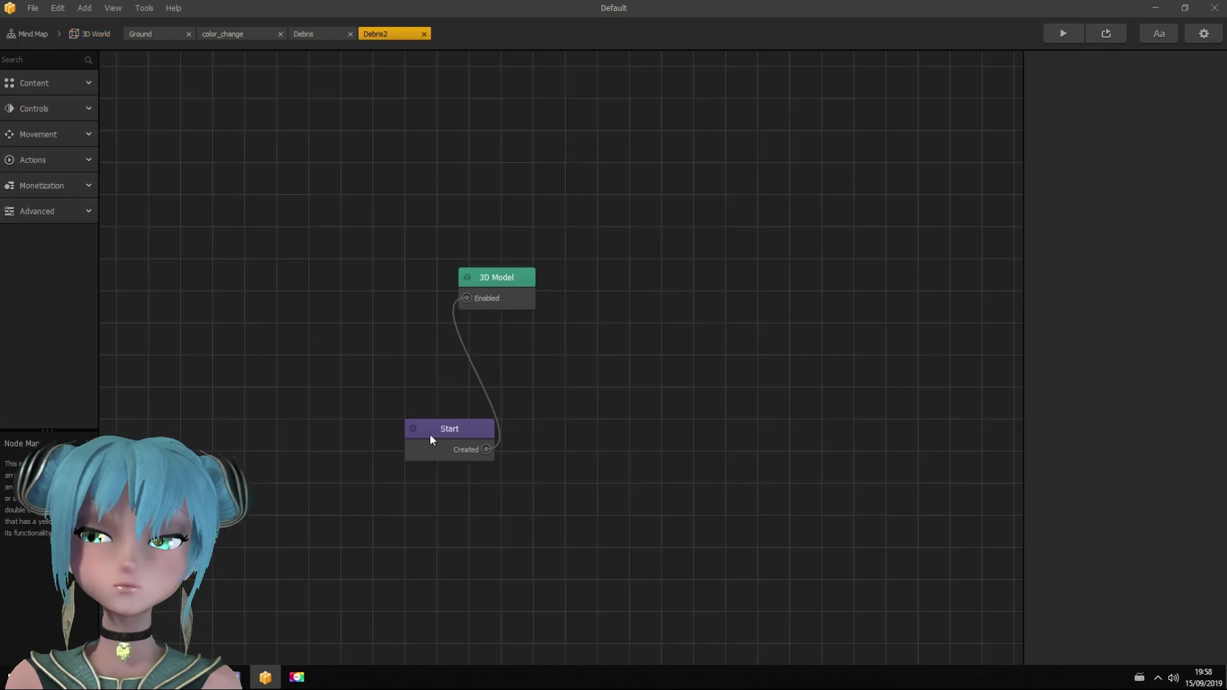
pyautogui.click(68, 216)
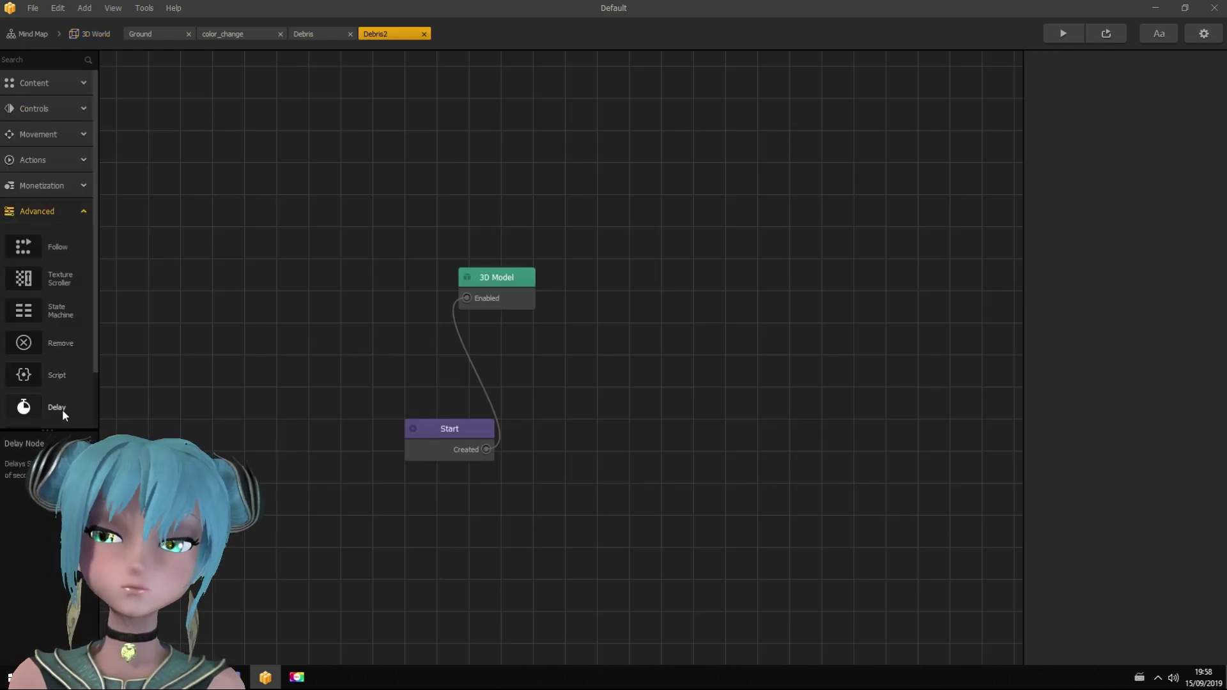
pyautogui.moveTo(63, 409); pyautogui.dragTo(533, 428)
pyautogui.moveTo(49, 342); pyautogui.dragTo(638, 418)
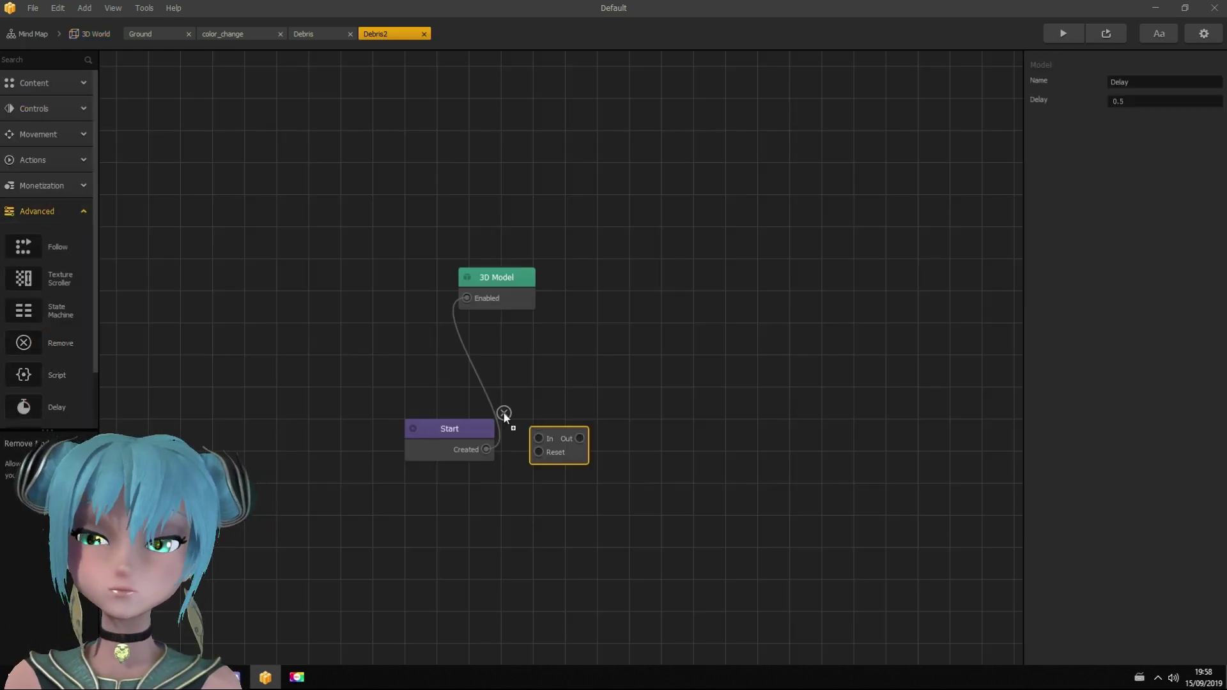
pyautogui.click(582, 461)
pyautogui.click(1150, 101)
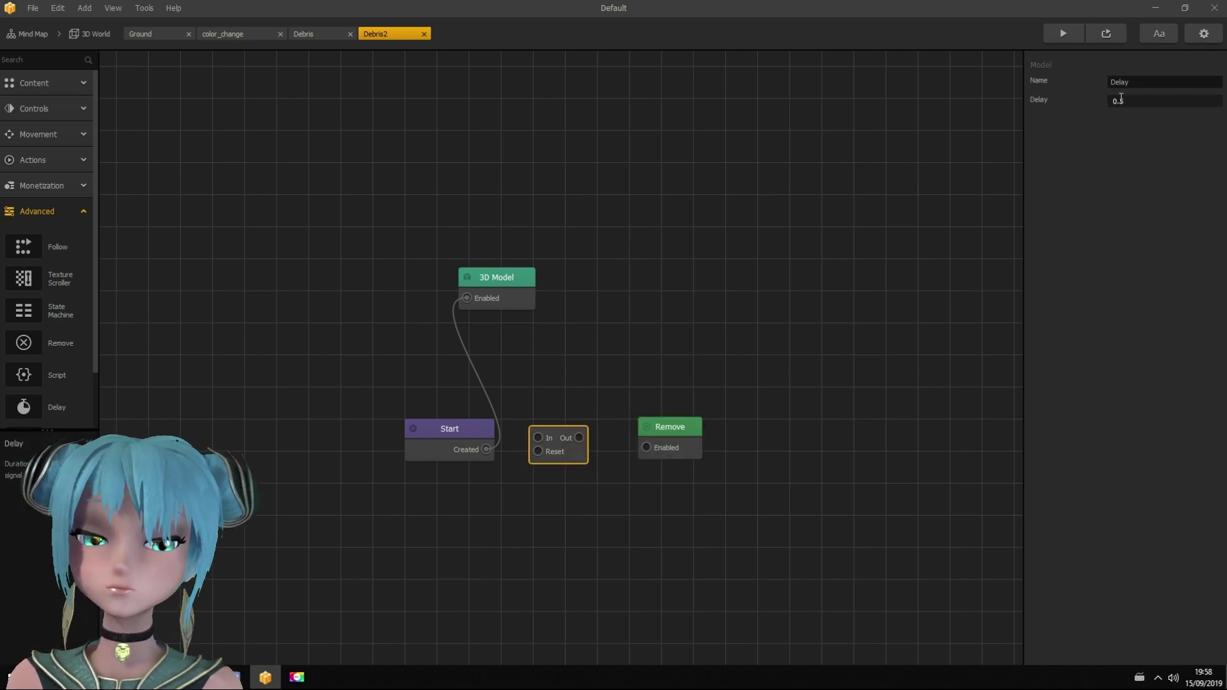
pyautogui.write('0.')
pyautogui.press('BackSpace')
pyautogui.press('BackSpace')
pyautogui.write('2')
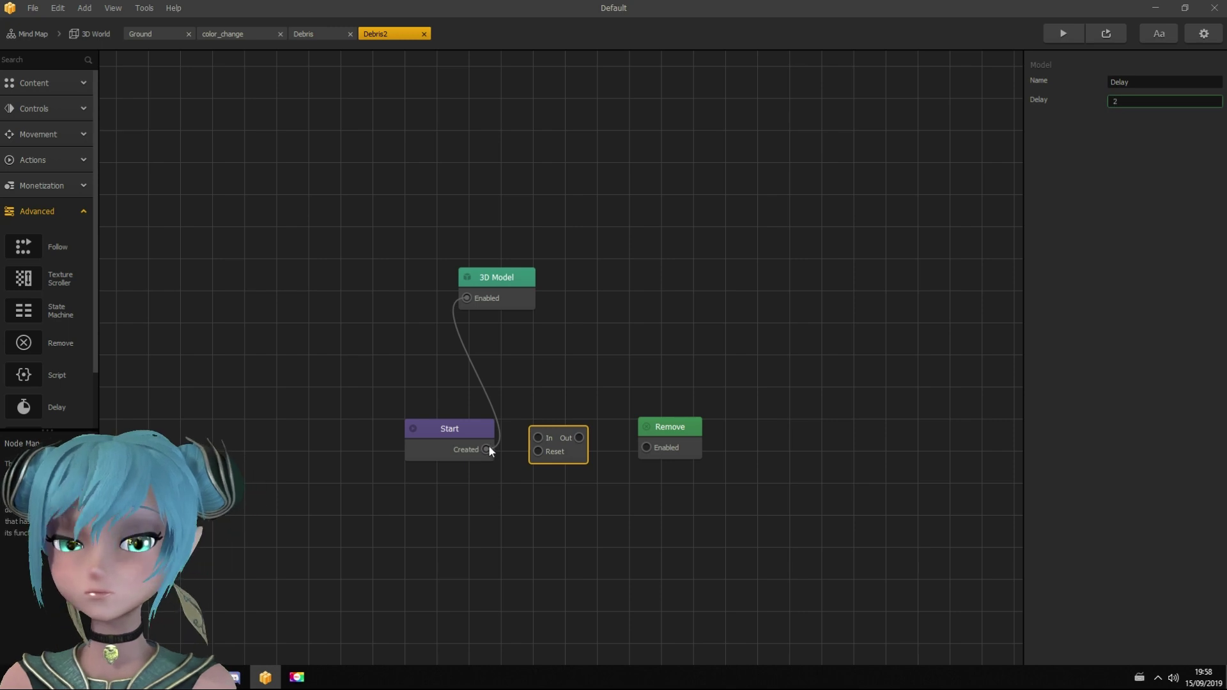
pyautogui.moveTo(488, 449)
pyautogui.mouseDown()
pyautogui.moveTo(538, 438)
pyautogui.moveTo(646, 448)
pyautogui.mouseUp()
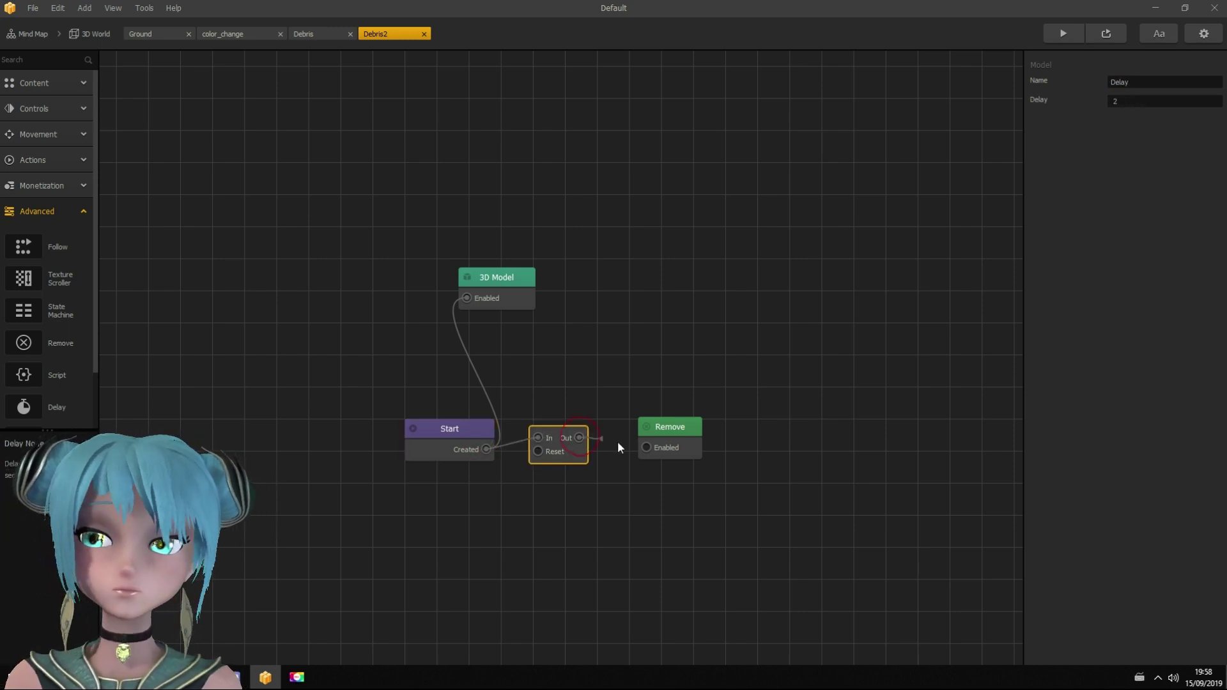
# Enable physics on Debris2's Start node
pyautogui.click(483, 438)
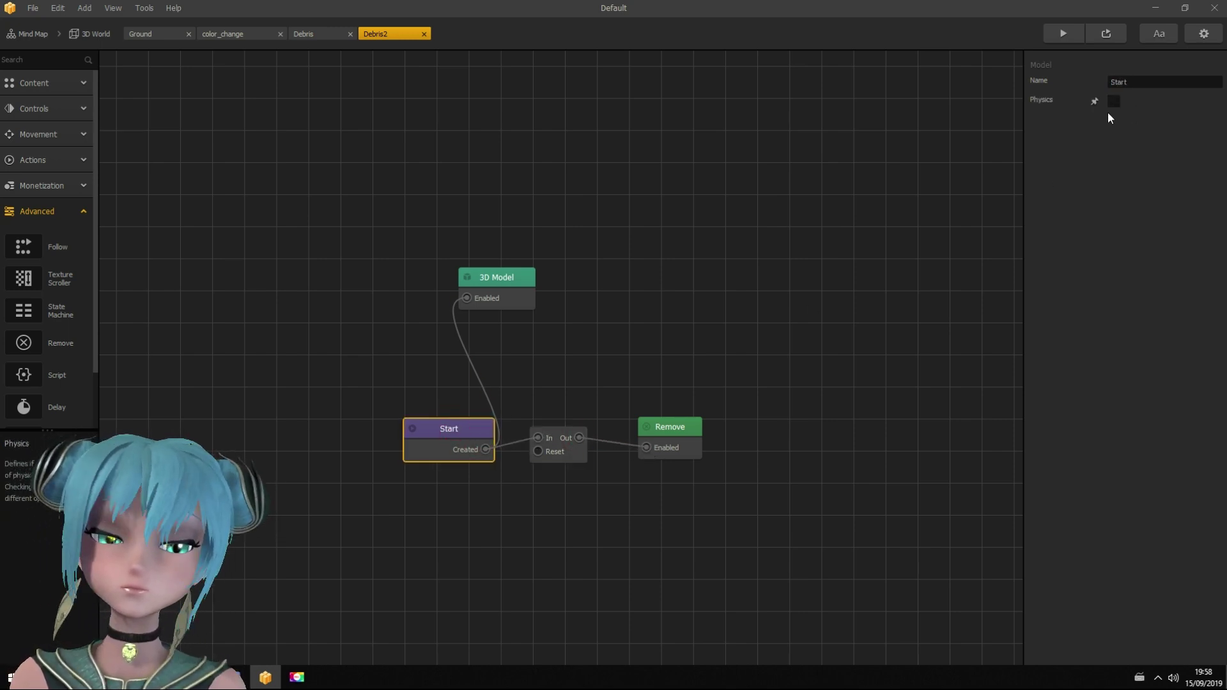
pyautogui.click(1115, 101)
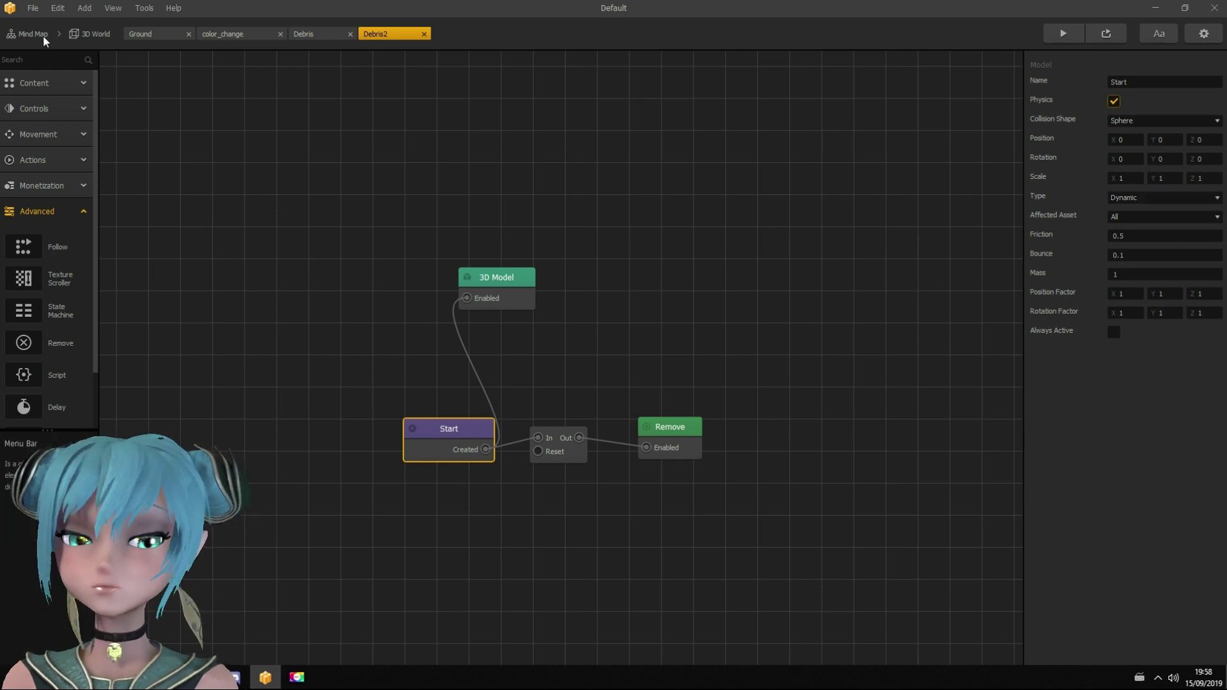
pyautogui.click(84, 33)
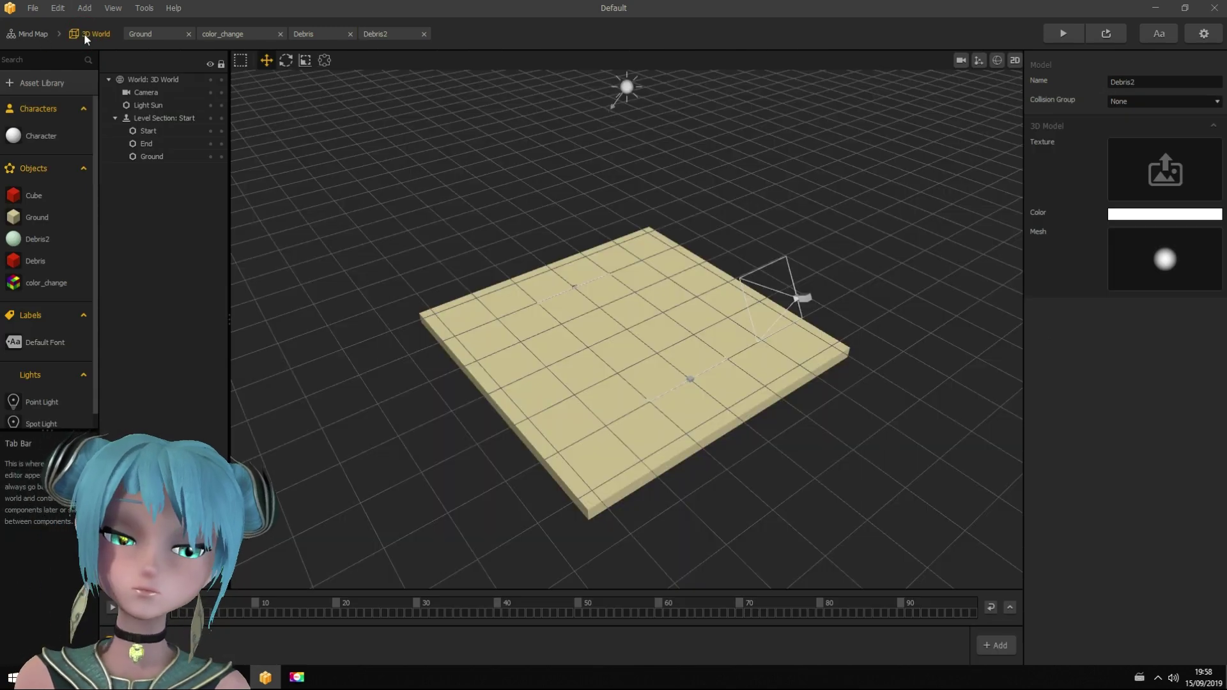
# Open the Cube's node graph and give it a Kinematic physics body
pyautogui.click(47, 196)
pyautogui.doubleClick(47, 197)
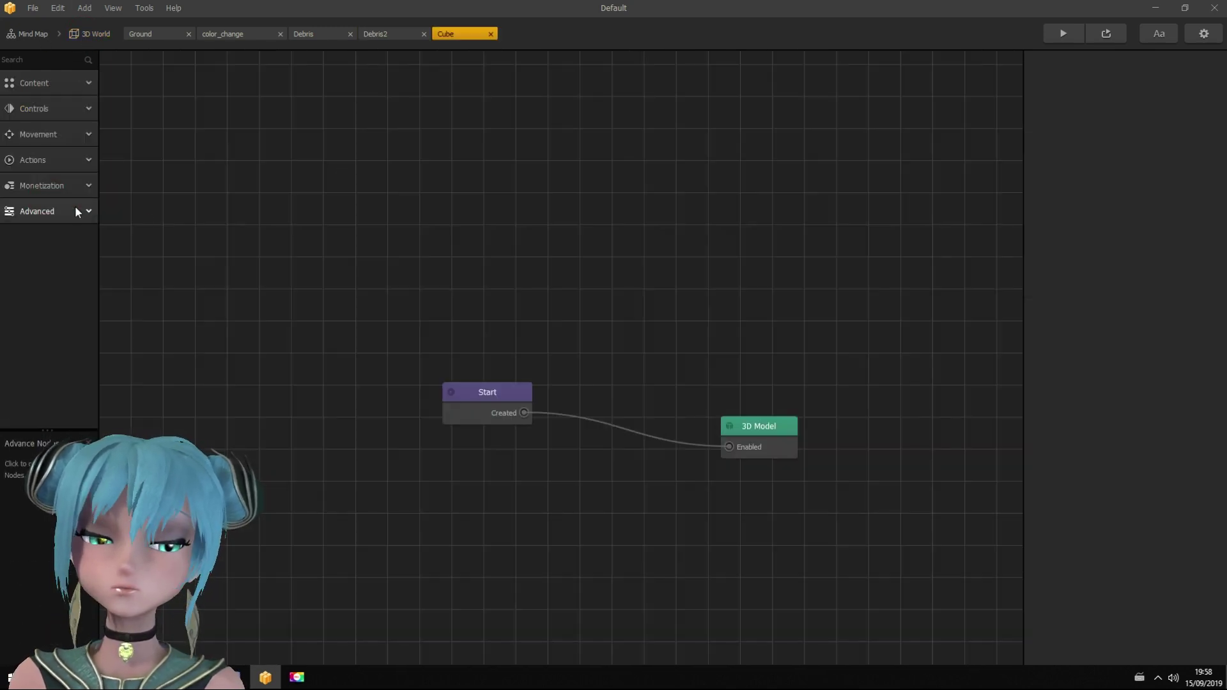
pyautogui.click(479, 390)
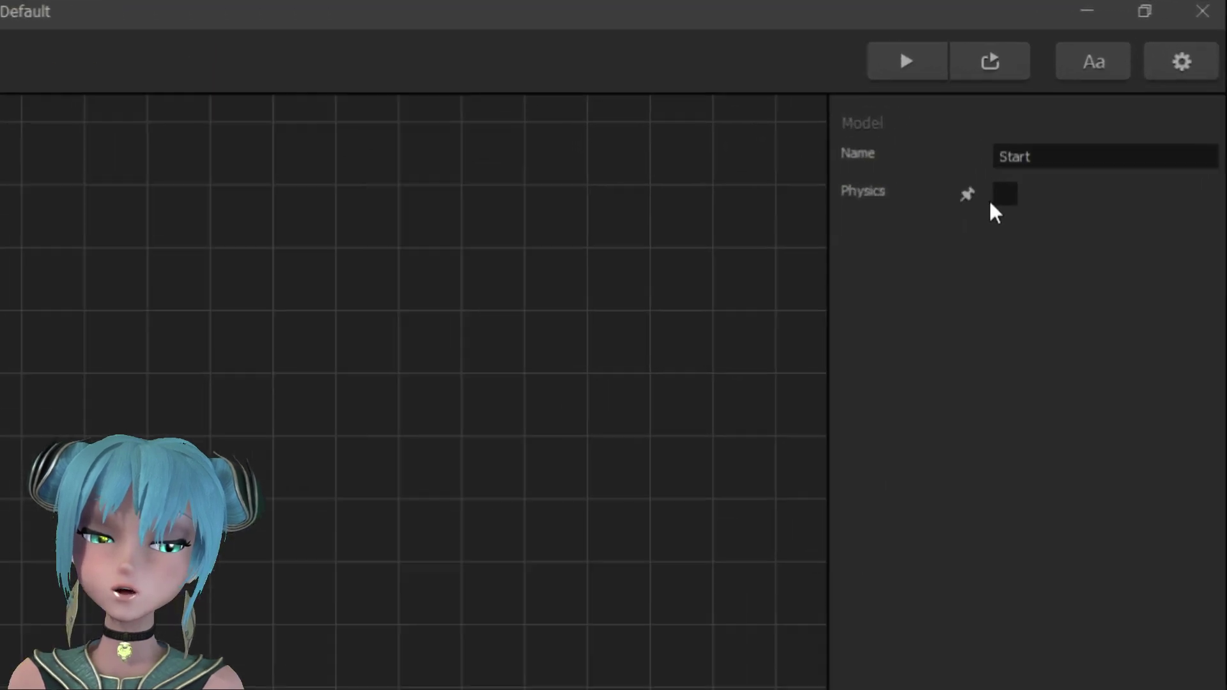
pyautogui.click(998, 196)
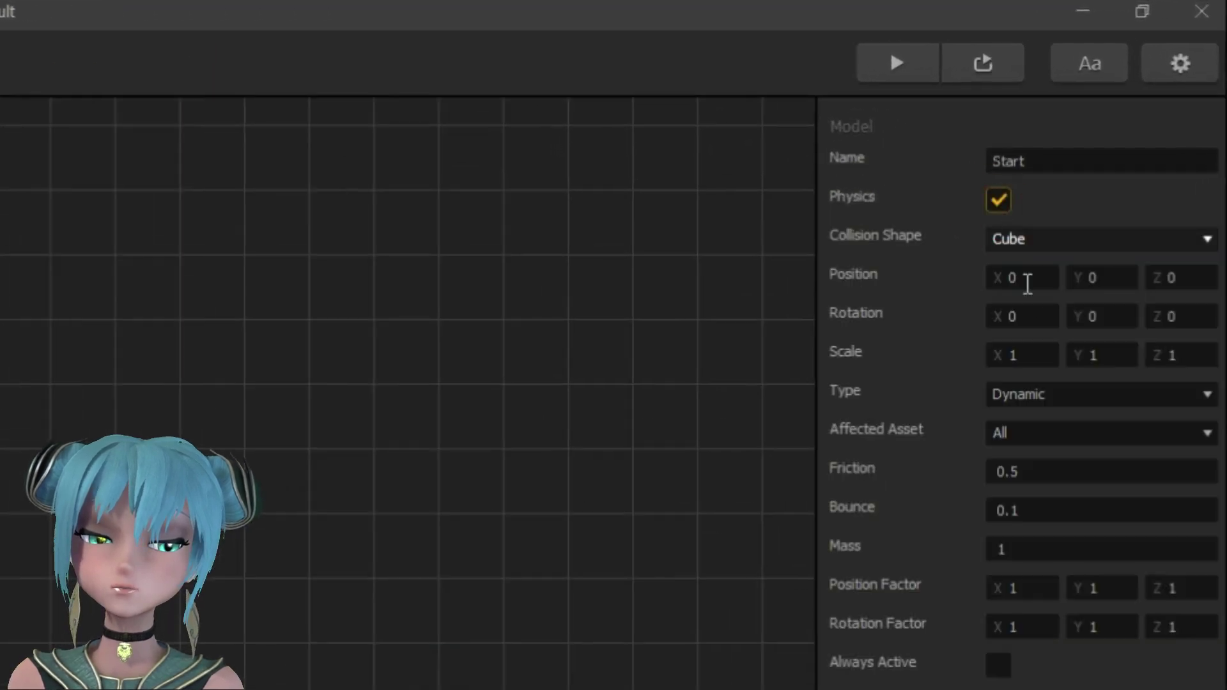
pyautogui.click(1009, 394)
pyautogui.click(1033, 477)
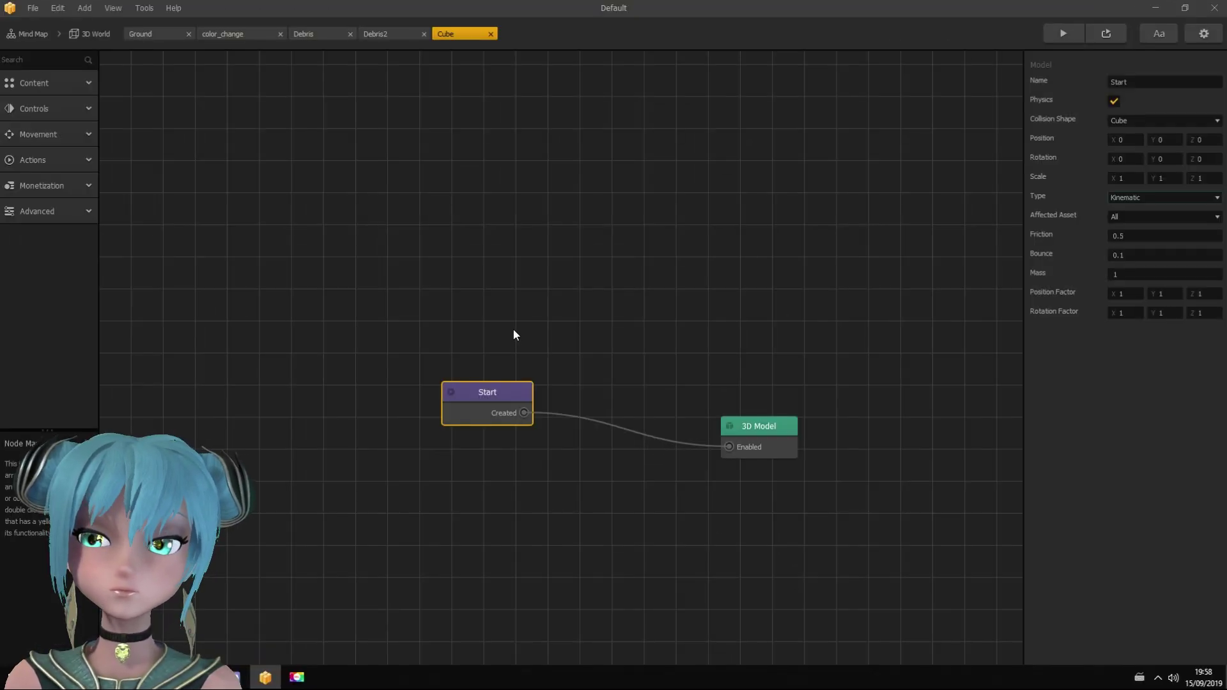
# Add an If Collide node reacting only to Character, wired from Start and into a Defeat node
pyautogui.click(47, 164)
pyautogui.moveTo(546, 322); pyautogui.dragTo(557, 338)
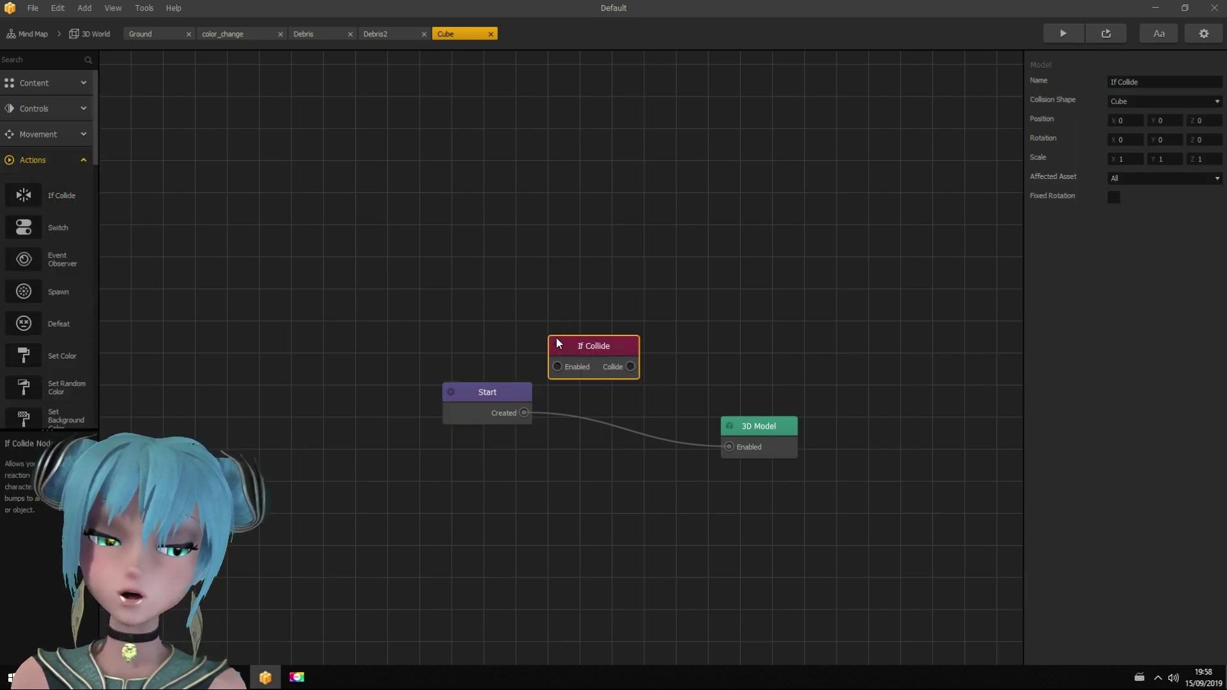
pyautogui.click(1136, 215)
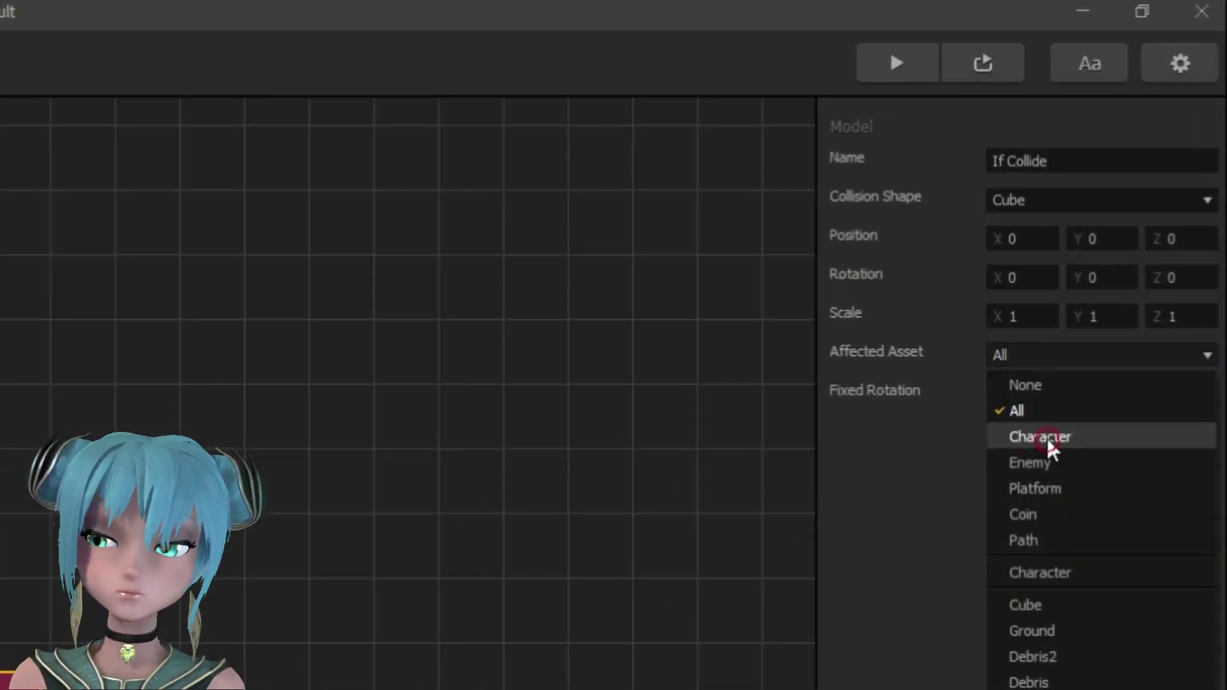
pyautogui.click(1036, 438)
pyautogui.moveTo(524, 412); pyautogui.dragTo(554, 369)
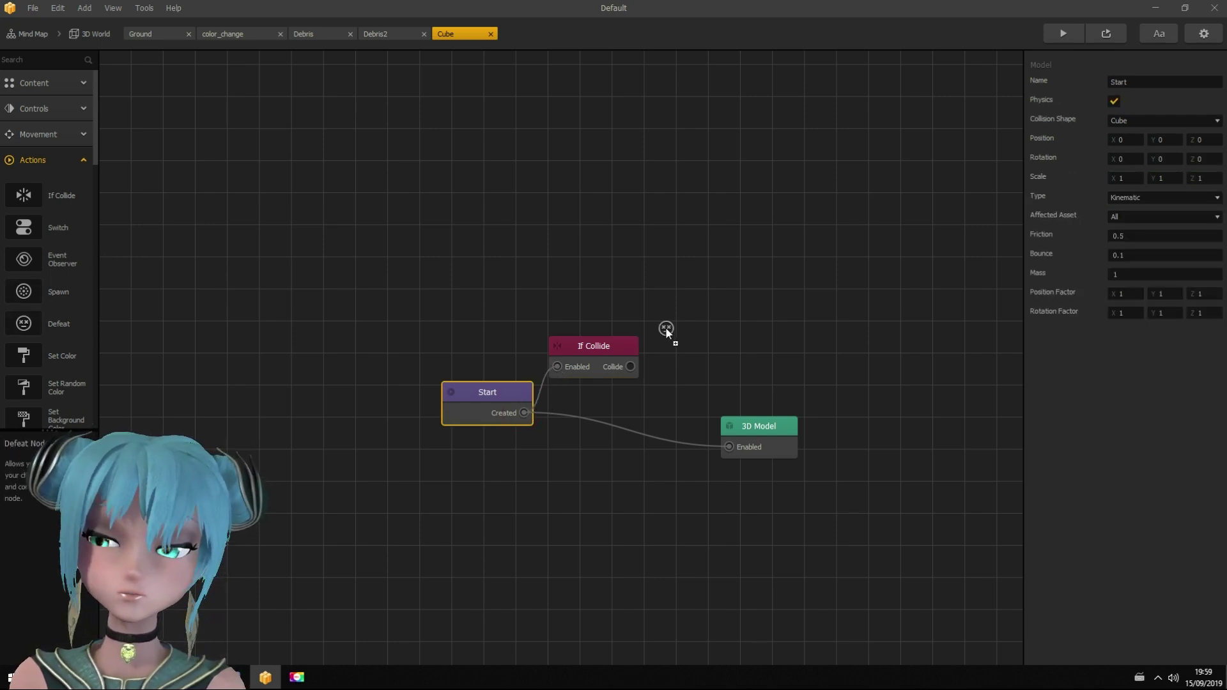
pyautogui.moveTo(666, 331); pyautogui.dragTo(672, 315)
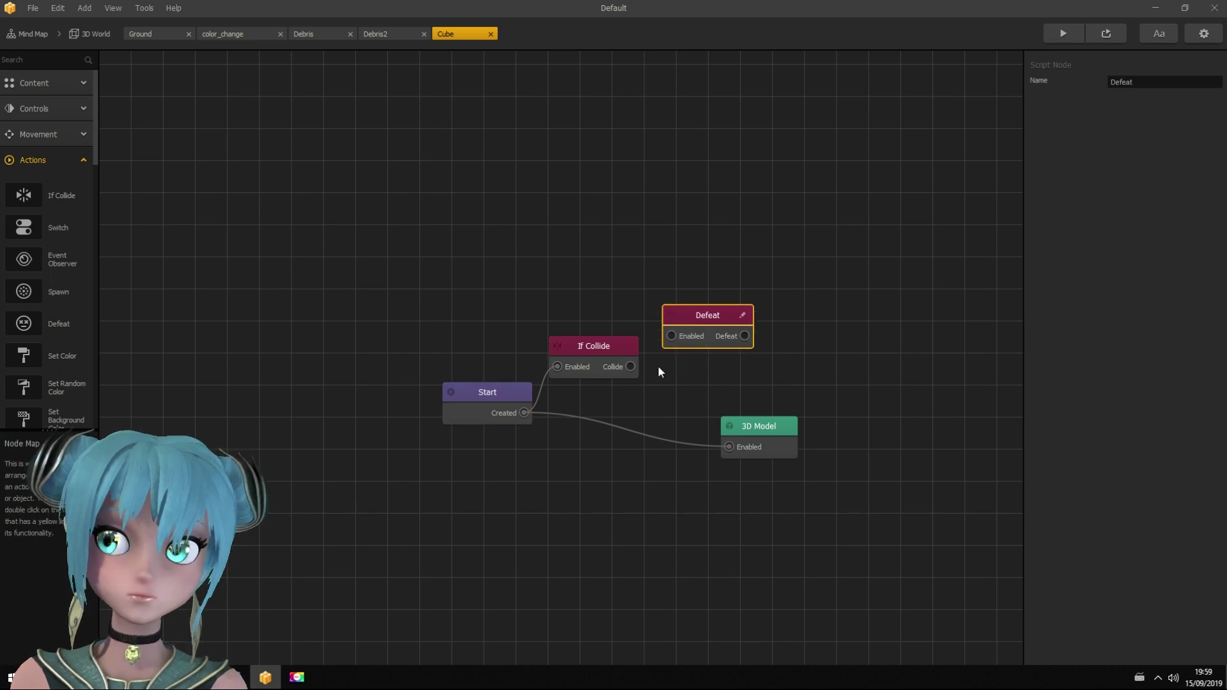
pyautogui.moveTo(631, 367); pyautogui.dragTo(669, 336)
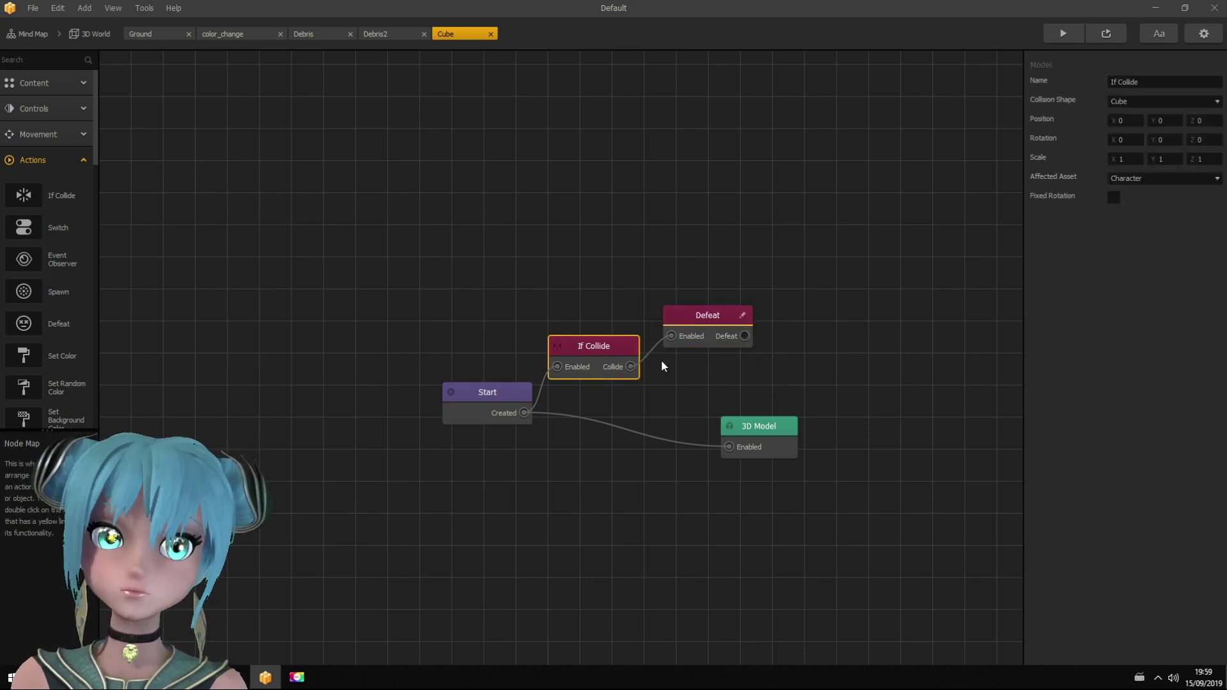
pyautogui.scroll(-2, 49, 297)
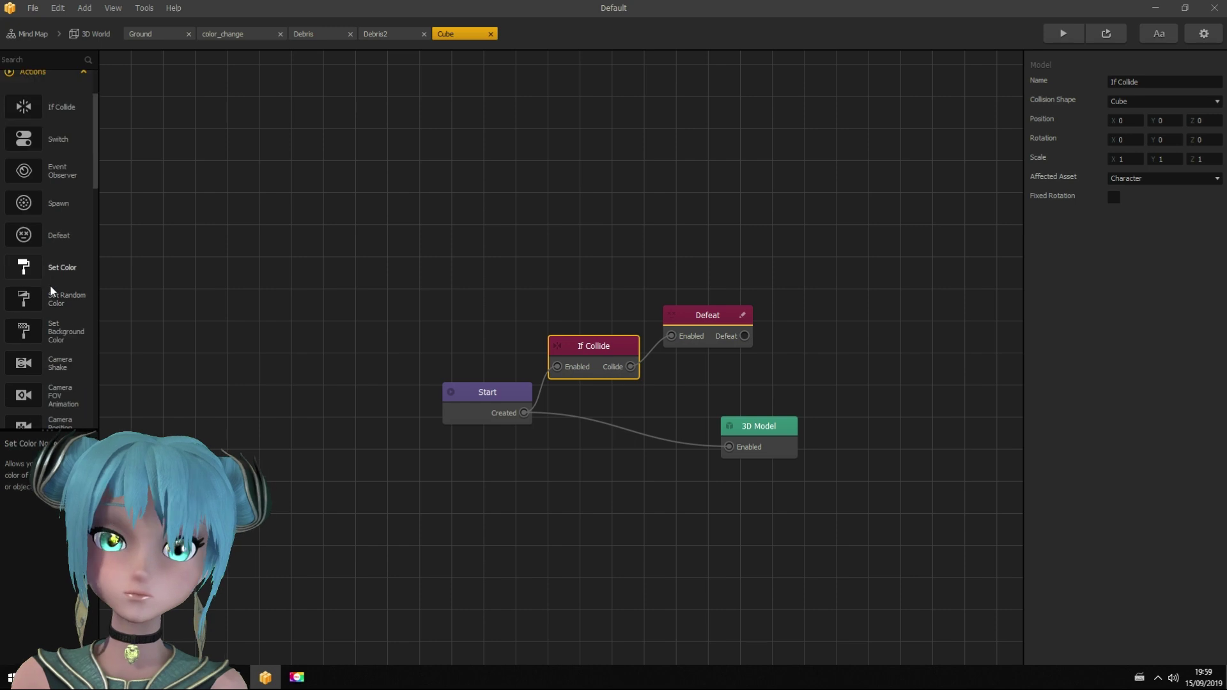
pyautogui.scroll(-4, 51, 291)
pyautogui.scroll(-3, 50, 291)
pyautogui.scroll(-2, 51, 291)
pyautogui.scroll(-2, 51, 289)
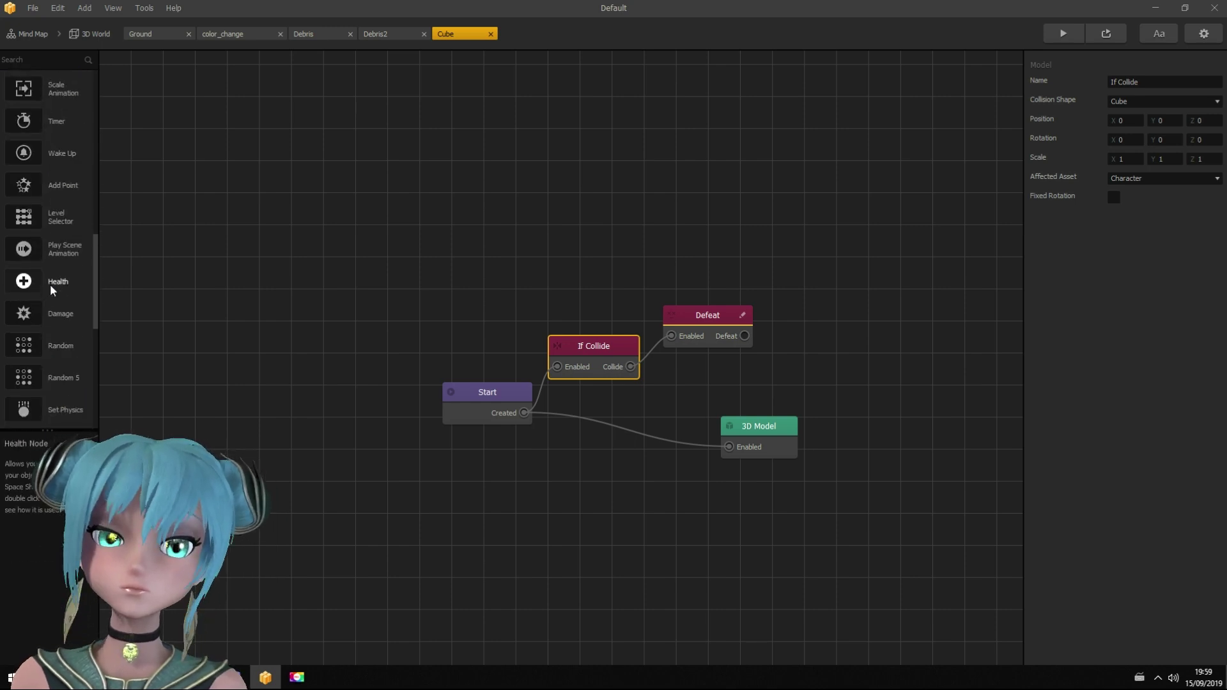
pyautogui.scroll(-5, 51, 291)
pyautogui.scroll(-2, 49, 282)
pyautogui.scroll(-2, 48, 310)
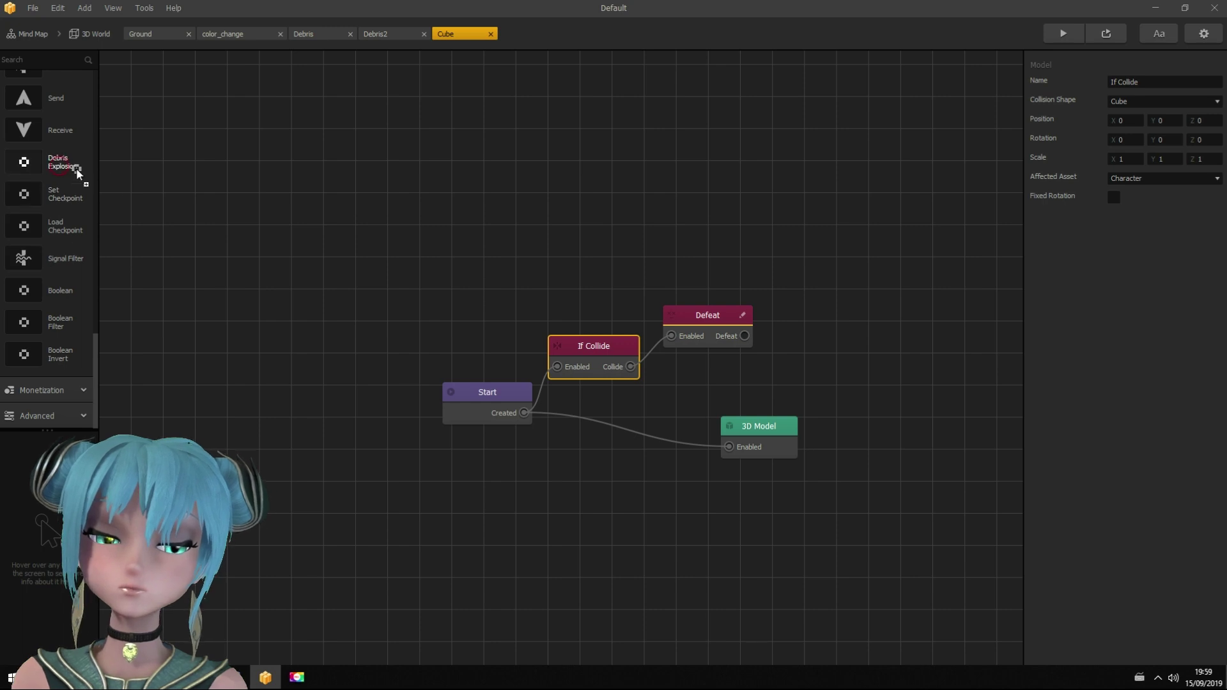
# Add a Debris Explosion node and a Delay node set to 0.1 seconds
pyautogui.moveTo(77, 173); pyautogui.dragTo(817, 296)
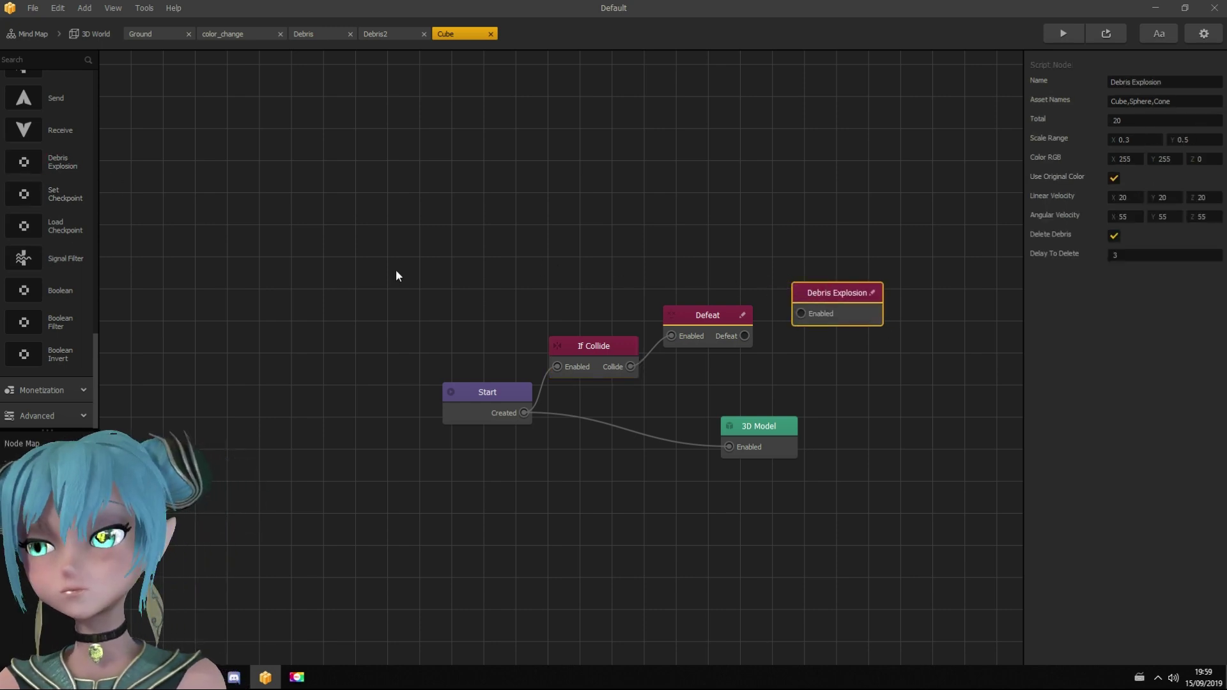
pyautogui.click(47, 415)
pyautogui.scroll(-3, 57, 345)
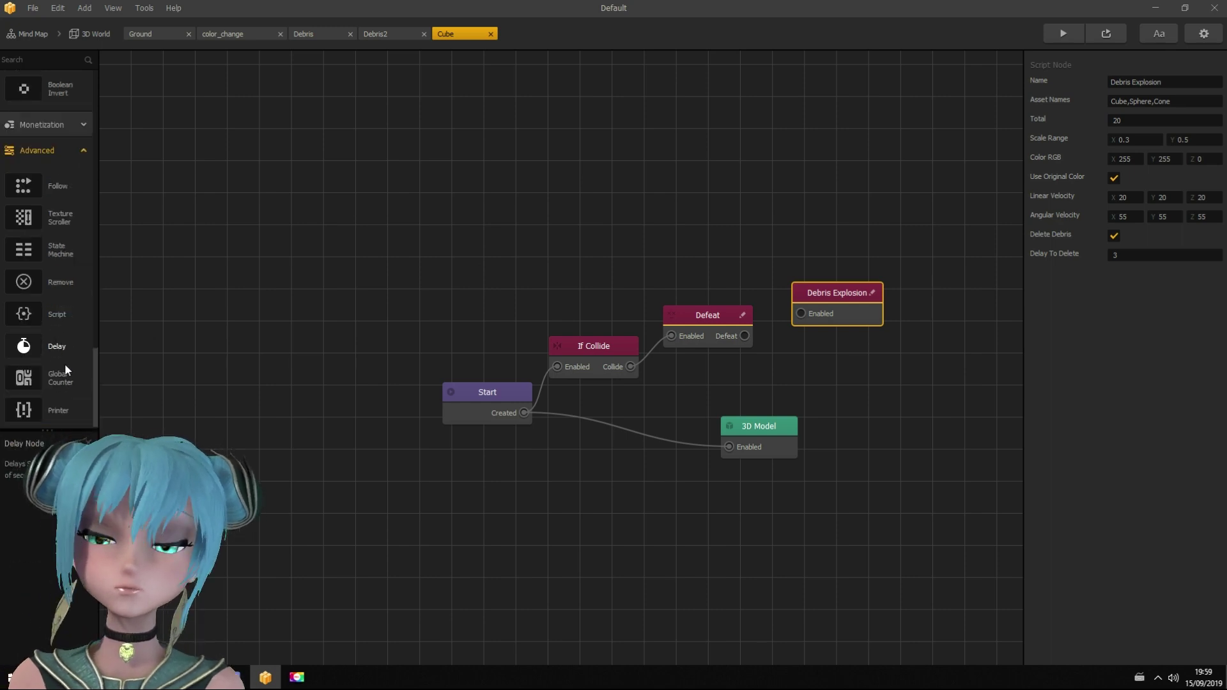
pyautogui.moveTo(64, 363); pyautogui.dragTo(781, 360)
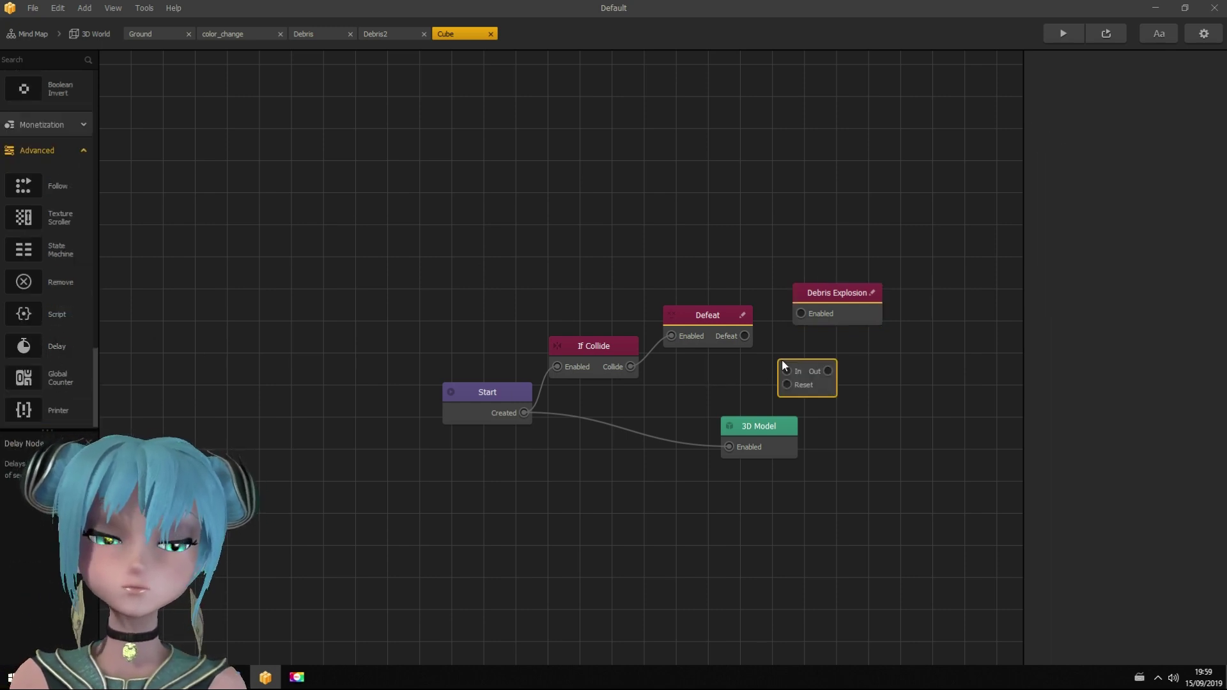
pyautogui.click(1116, 101)
pyautogui.write('0.5')
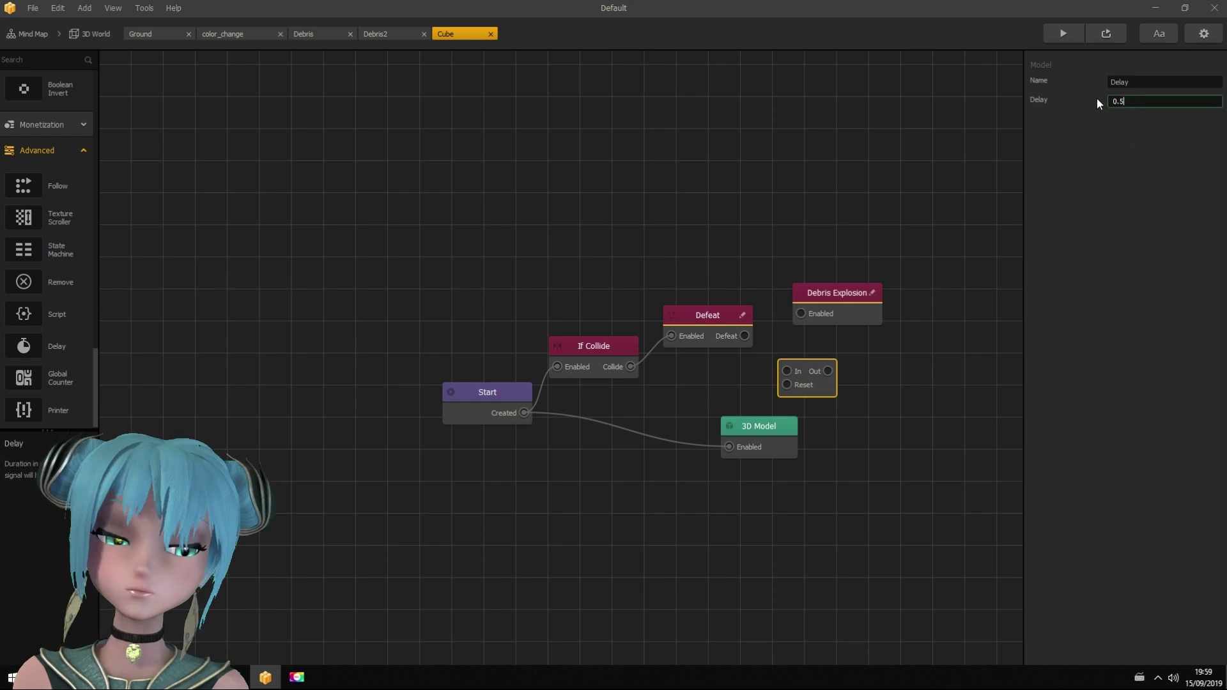
pyautogui.press('BackSpace')
pyautogui.write('1')
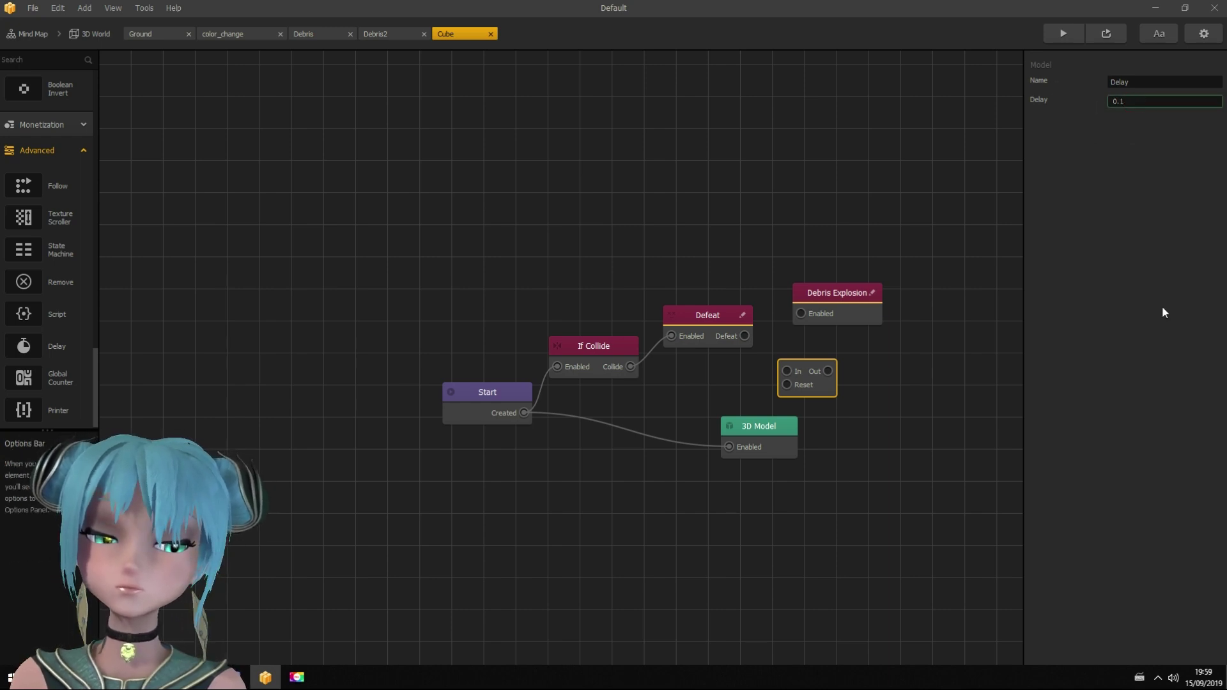
# Add a Remove node after the Delay and wire Defeat into both Delay and Debris Explosion
pyautogui.moveTo(58, 282); pyautogui.dragTo(870, 372)
pyautogui.moveTo(744, 336)
pyautogui.mouseDown()
pyautogui.moveTo(787, 376)
pyautogui.moveTo(875, 392)
pyautogui.mouseUp()
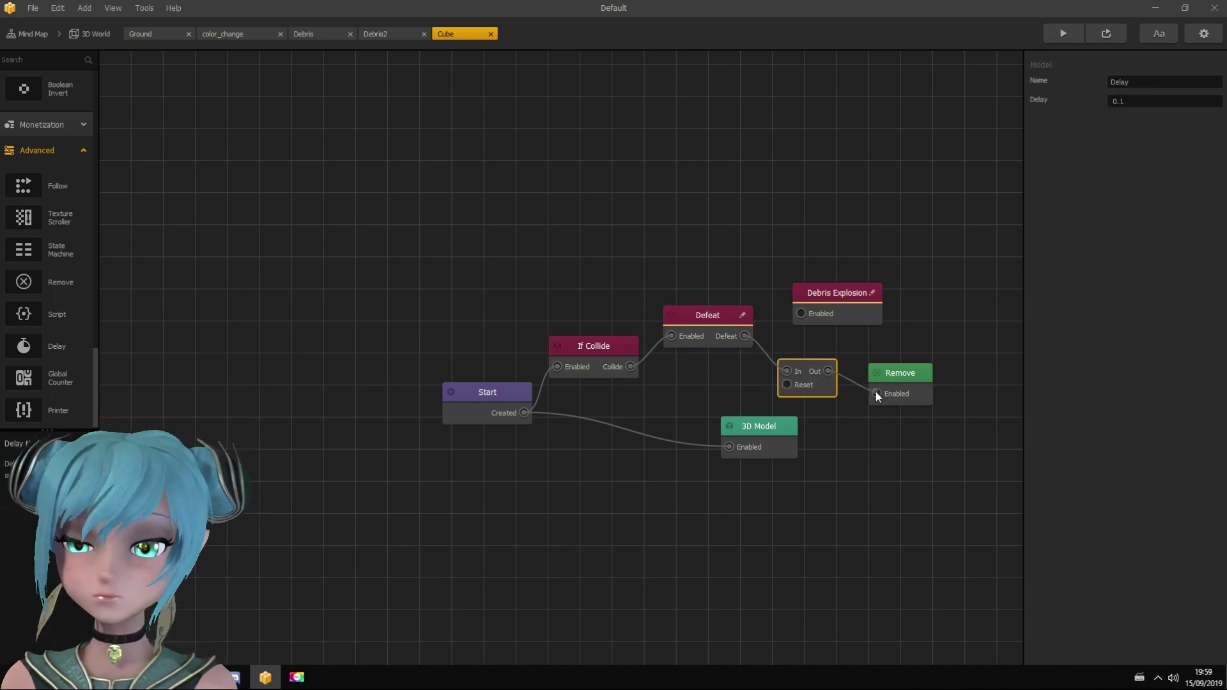
pyautogui.moveTo(744, 336); pyautogui.dragTo(802, 313)
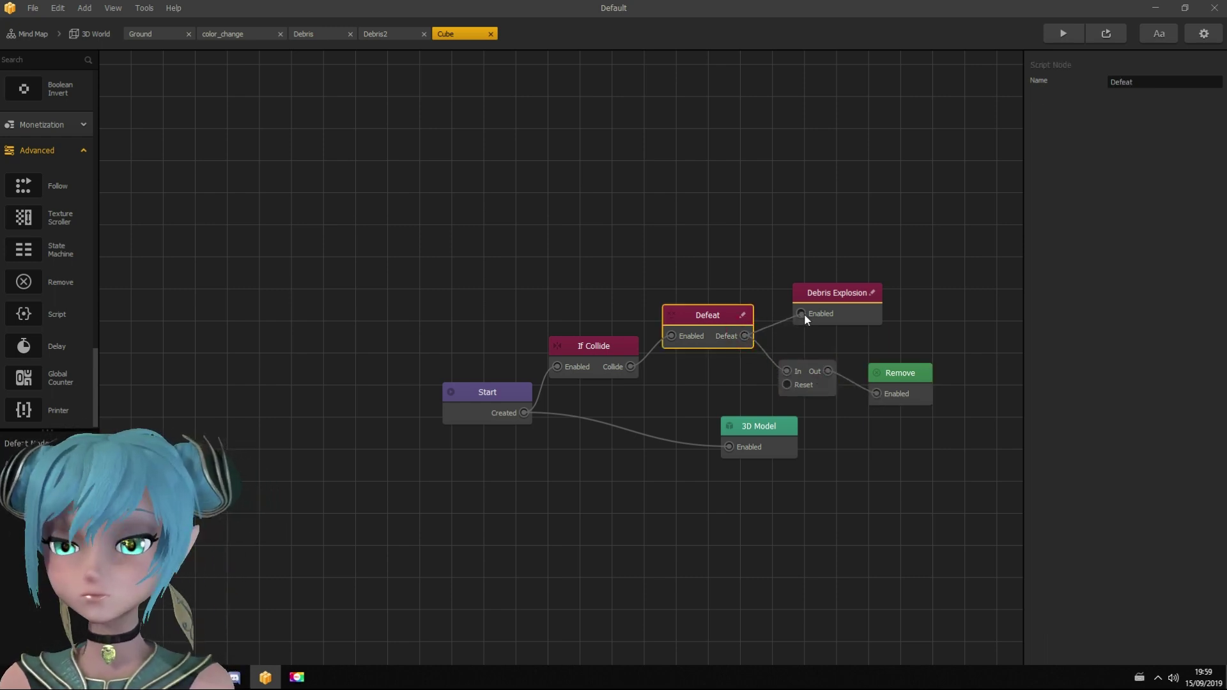
pyautogui.click(821, 296)
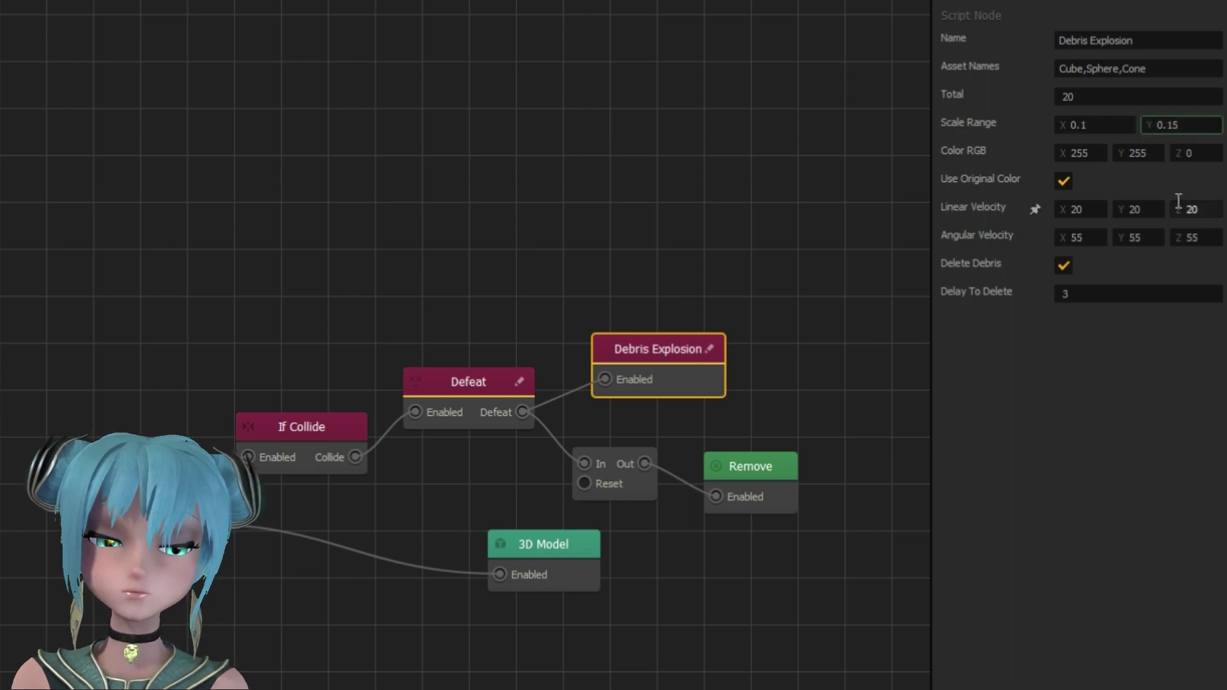
# Disable Use Original Color on Debris Explosion and open its script code
pyautogui.click(1065, 179)
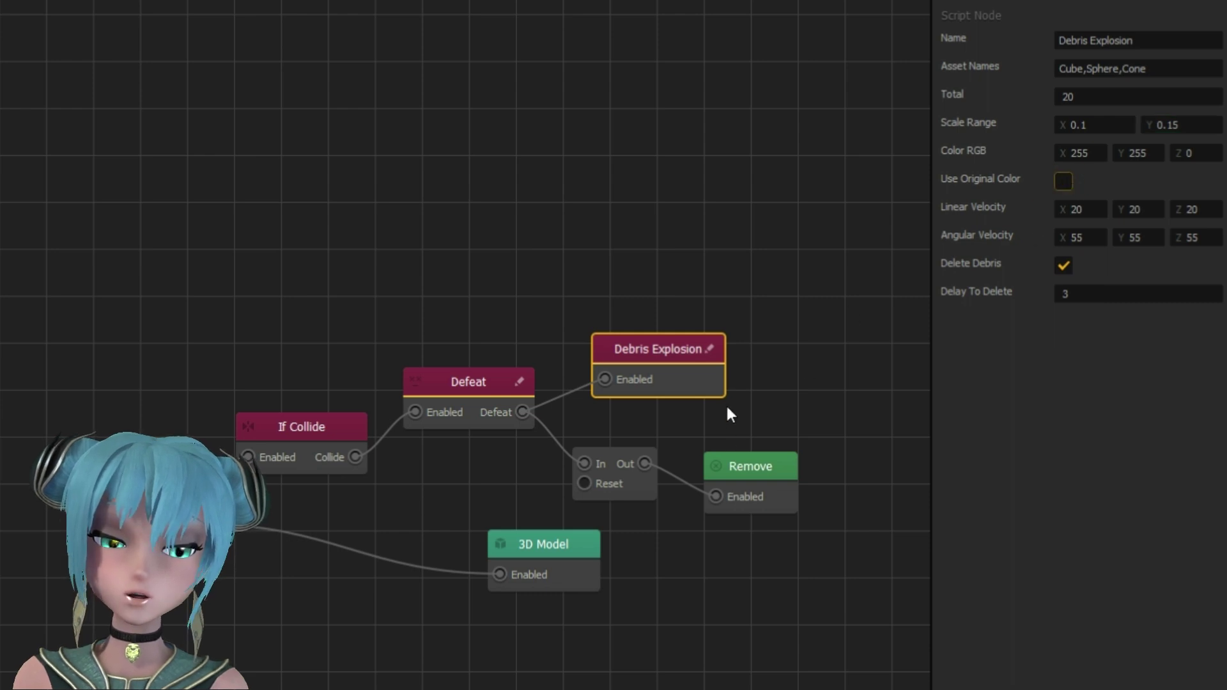
pyautogui.click(711, 350)
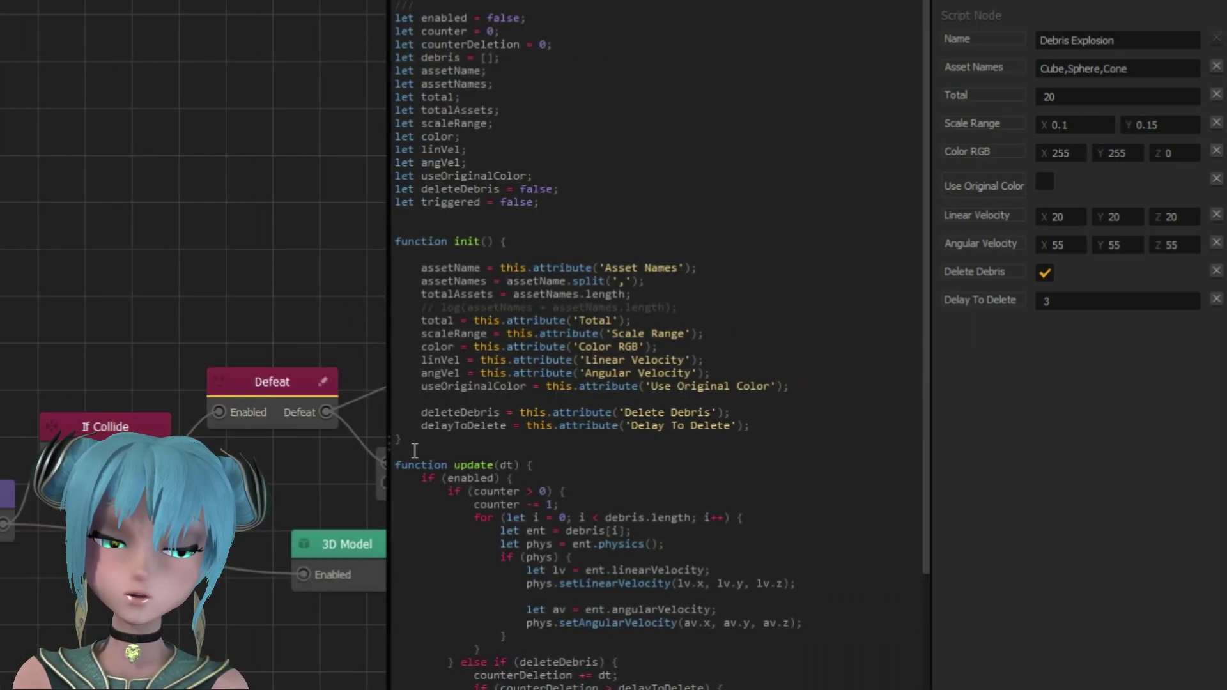
pyautogui.scroll(-3, 525, 492)
pyautogui.scroll(-4, 547, 479)
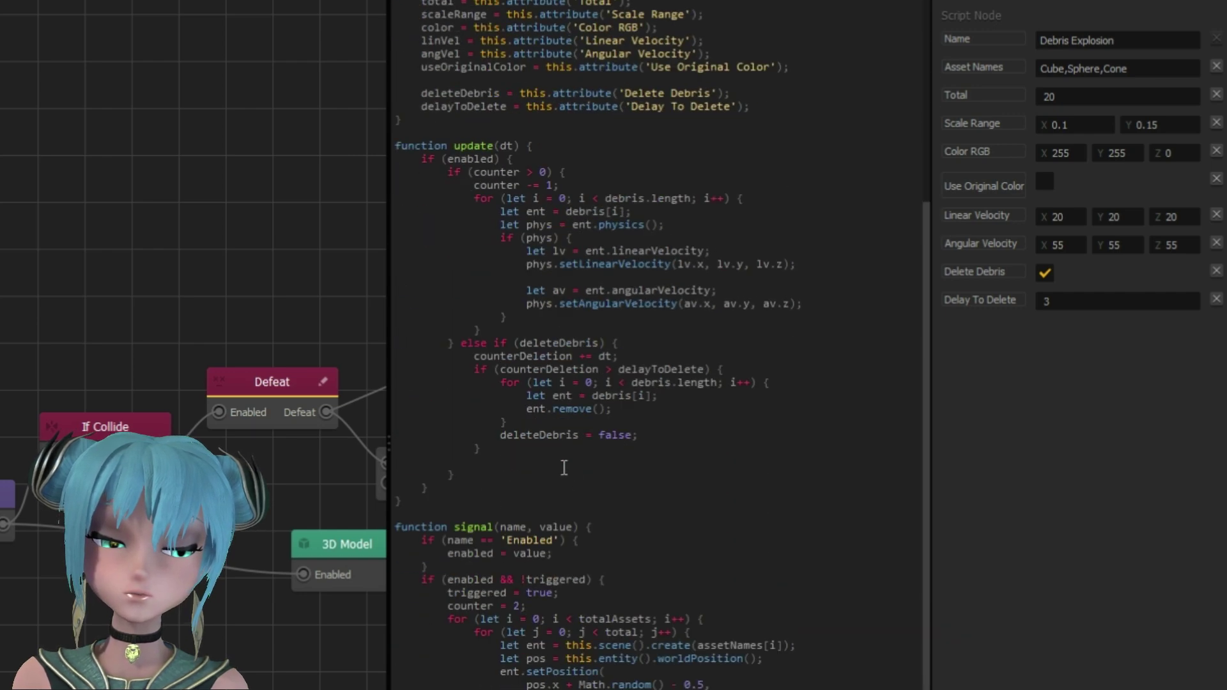
pyautogui.scroll(-4, 571, 461)
# Declare entCol, assign it this.entity().color(), pass entCol.r/g/b to setColor, and close the editor
pyautogui.click(479, 395)
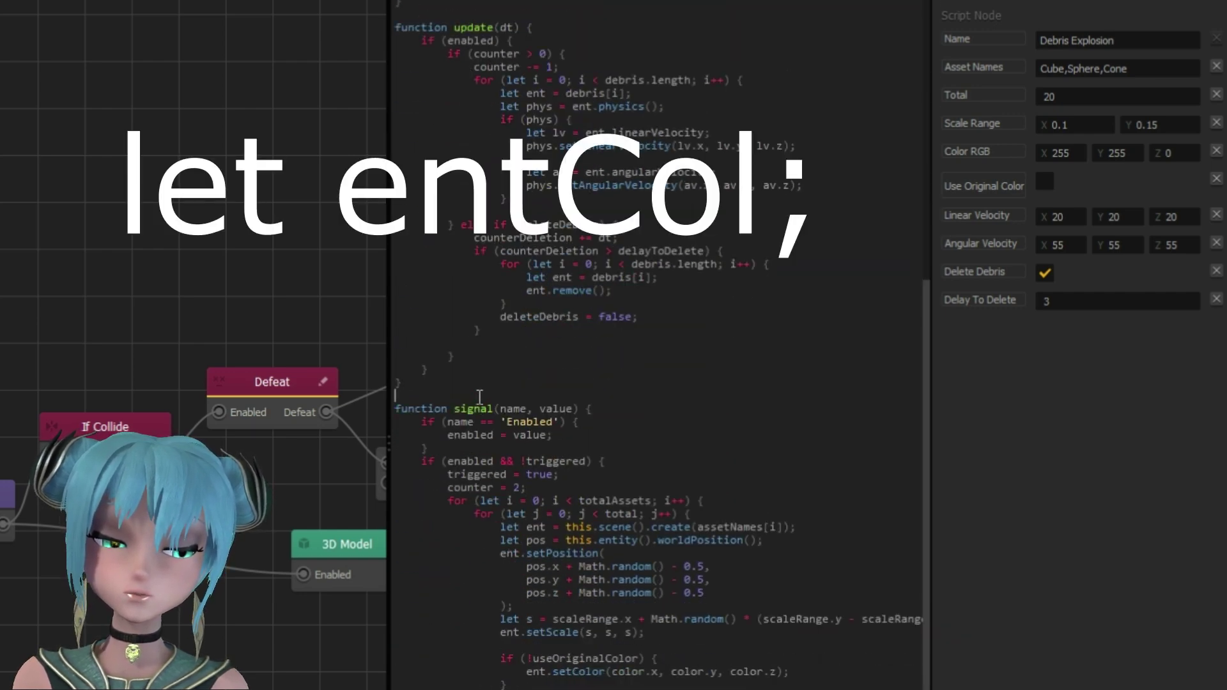
pyautogui.press('Return')
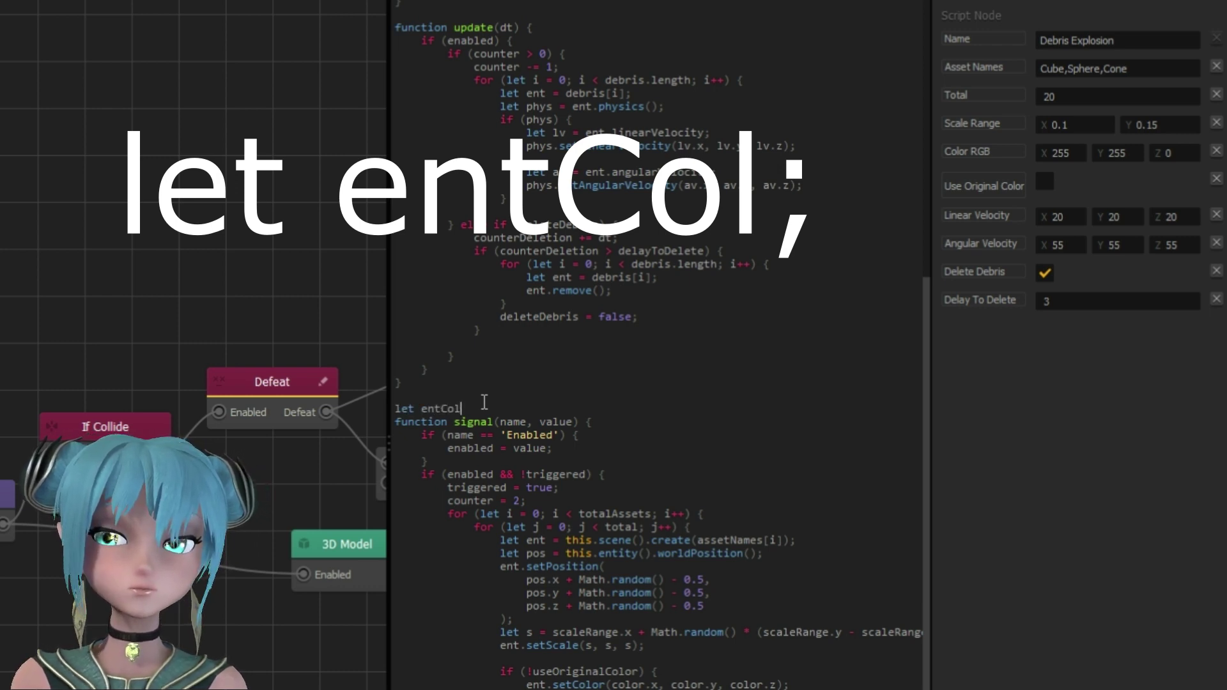
pyautogui.write(';')
pyautogui.scroll(-1, 510, 448)
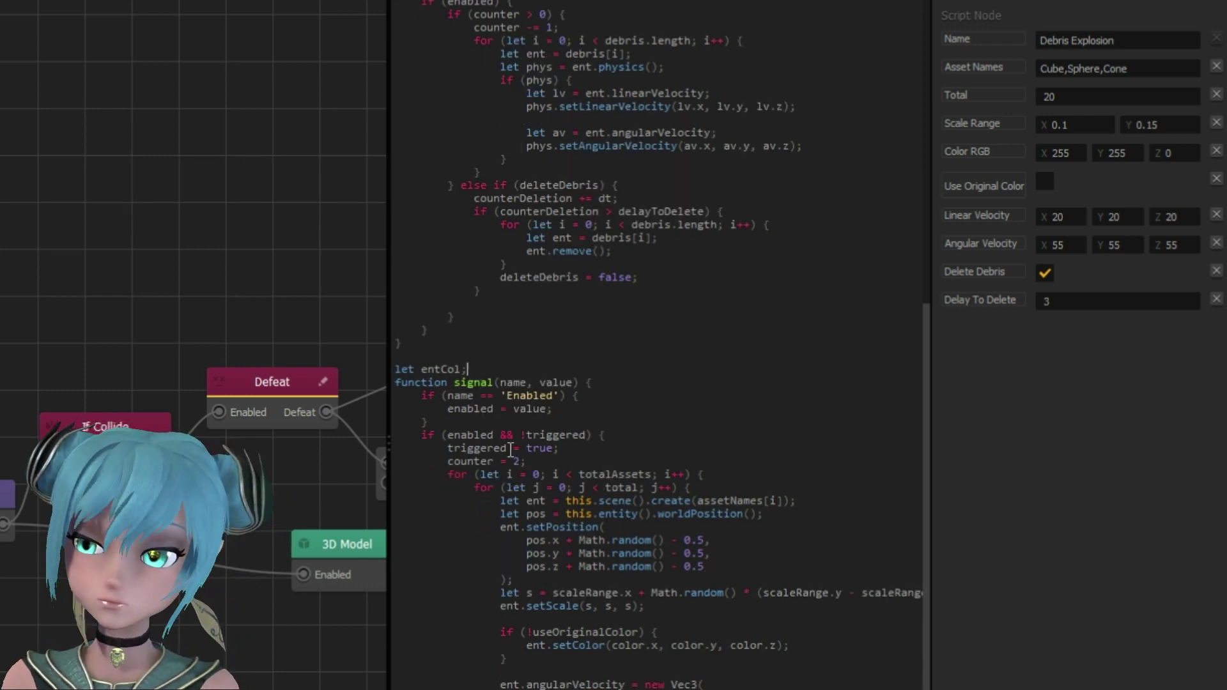
pyautogui.scroll(-1, 509, 448)
pyautogui.click(676, 607)
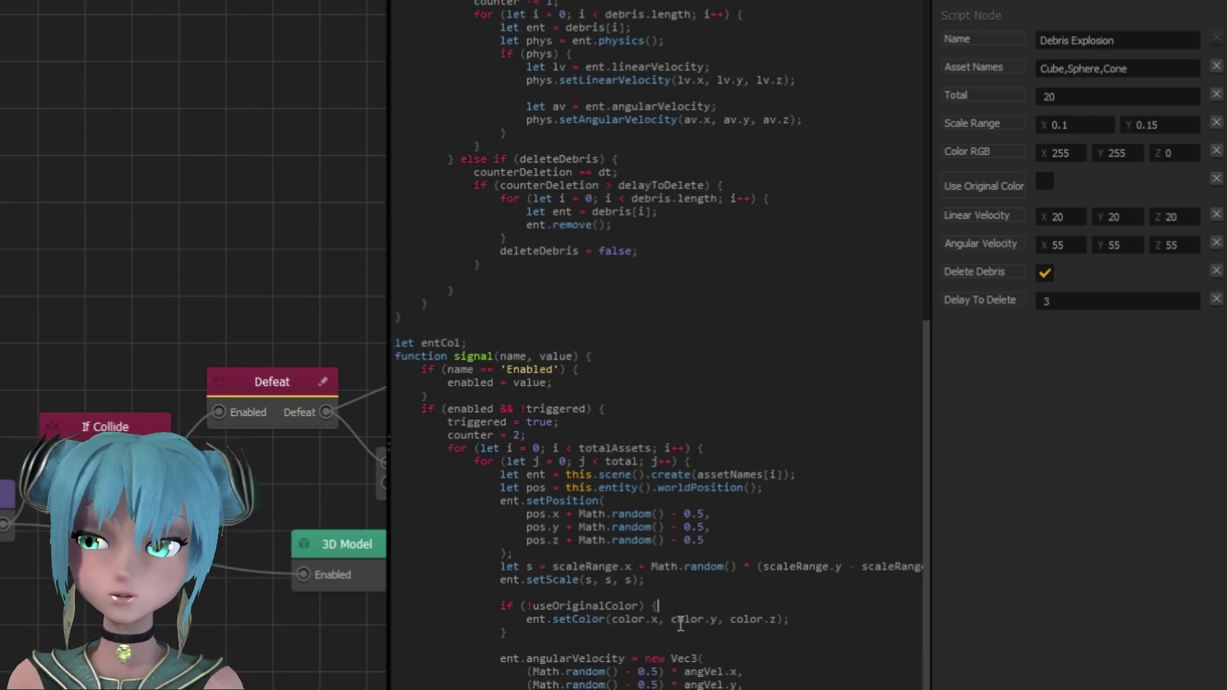
pyautogui.press('Return')
pyautogui.write('entCol = this.entity().color();')
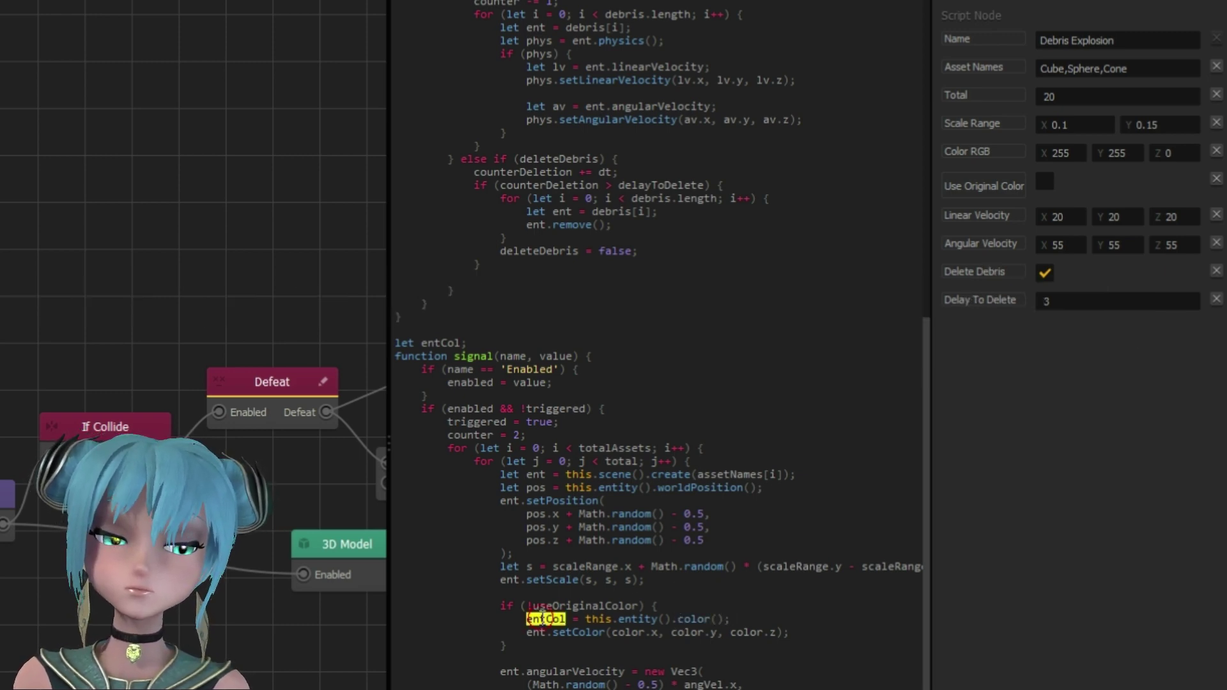
pyautogui.doubleClick(630, 633)
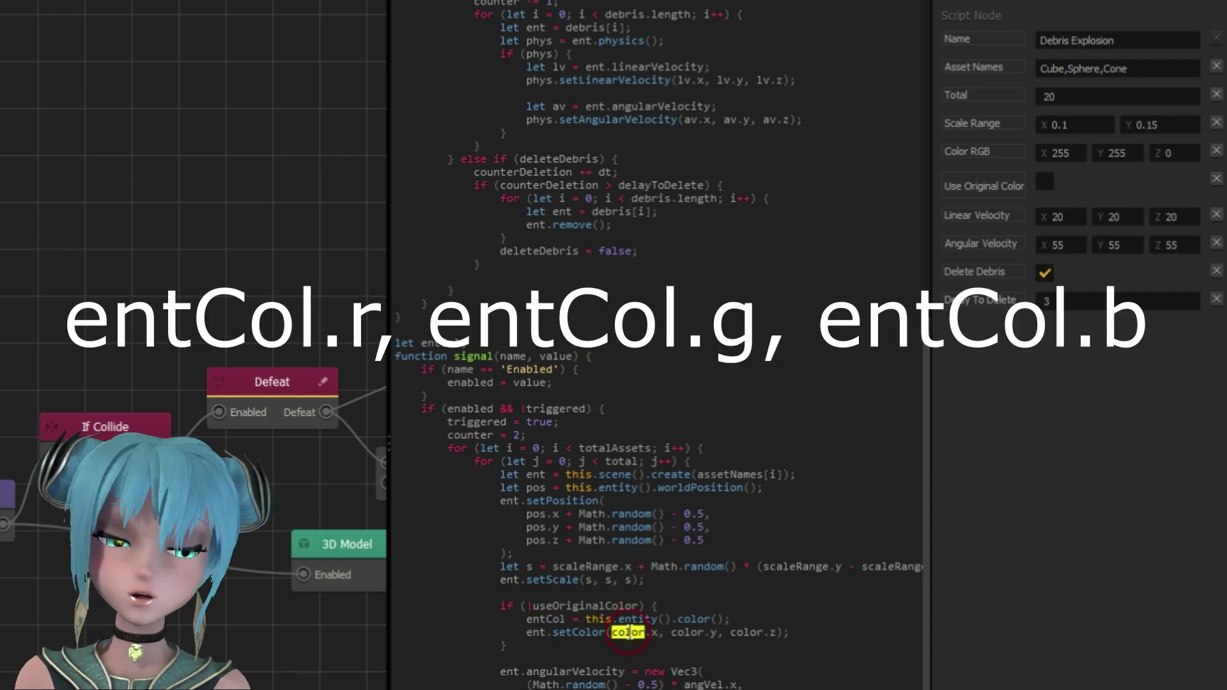
pyautogui.write('entCol.')
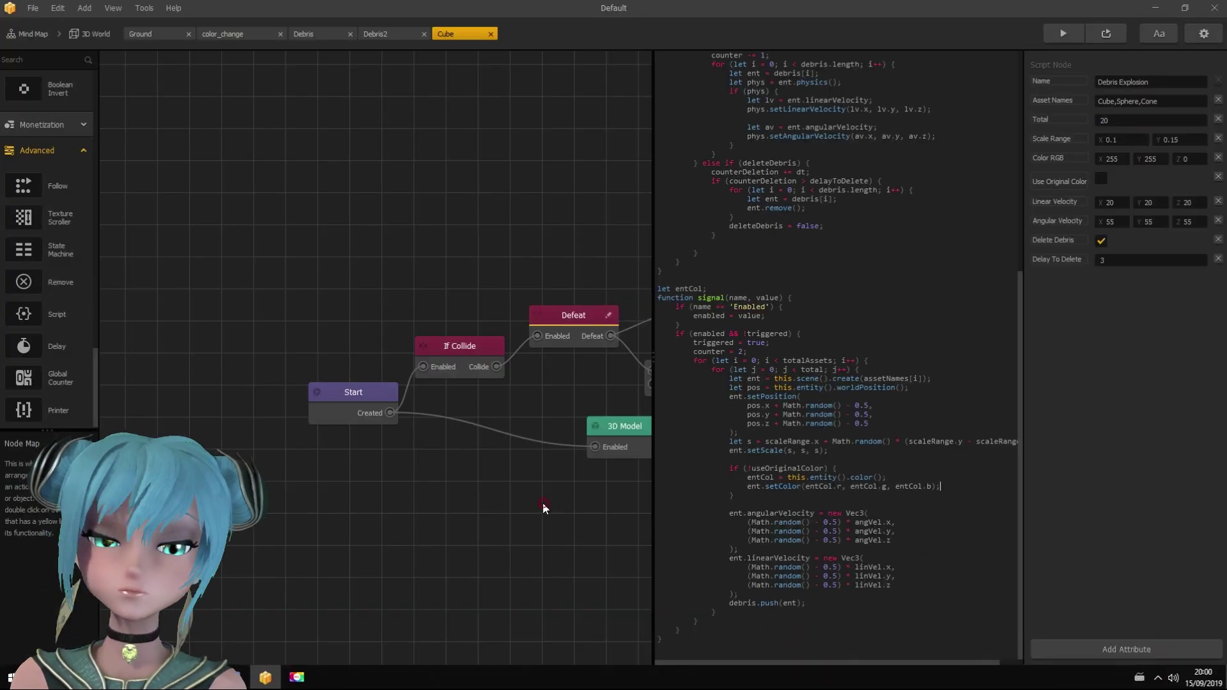
pyautogui.click(559, 518)
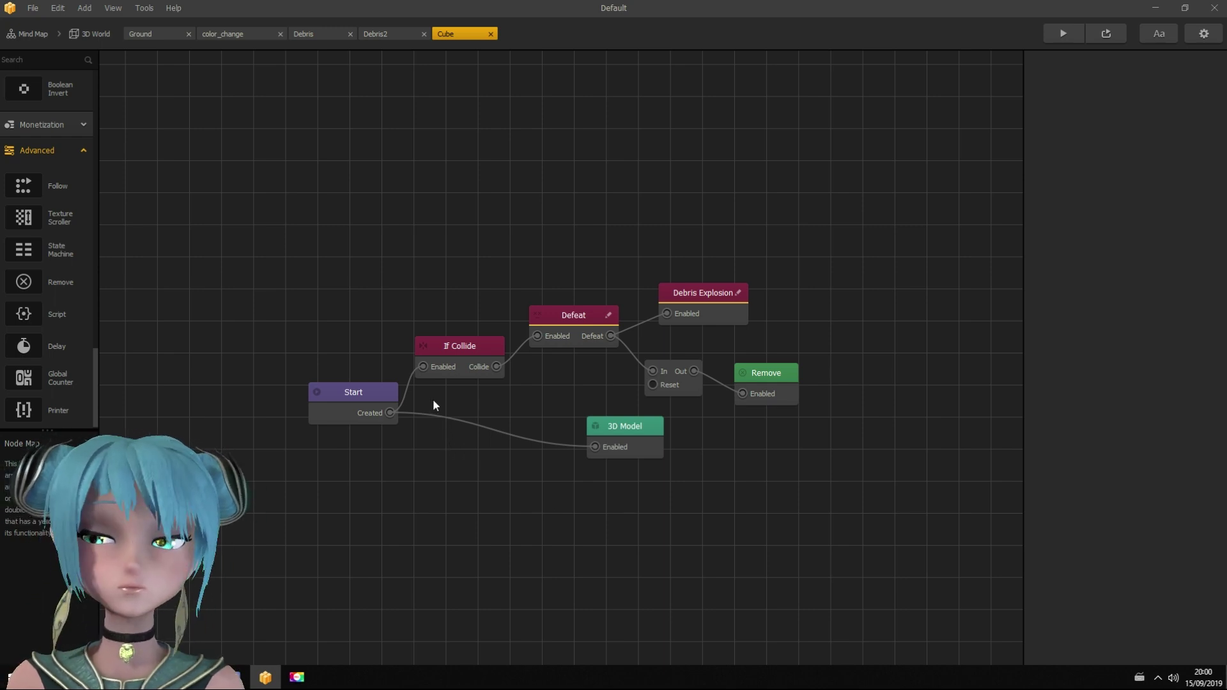
# Return from the Cube's node graph to the 3D World scene
pyautogui.click(87, 34)
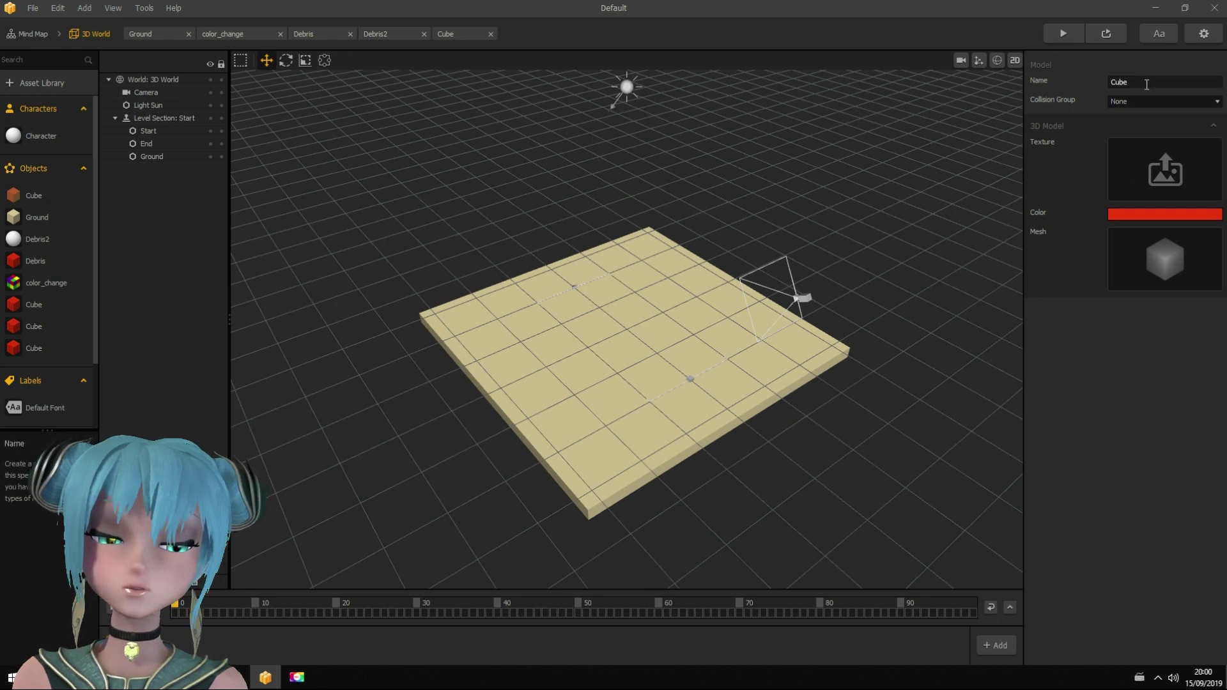
# Shrink the window and colour the first cube copy green, sampled from the texture image
pyautogui.doubleClick(678, 10)
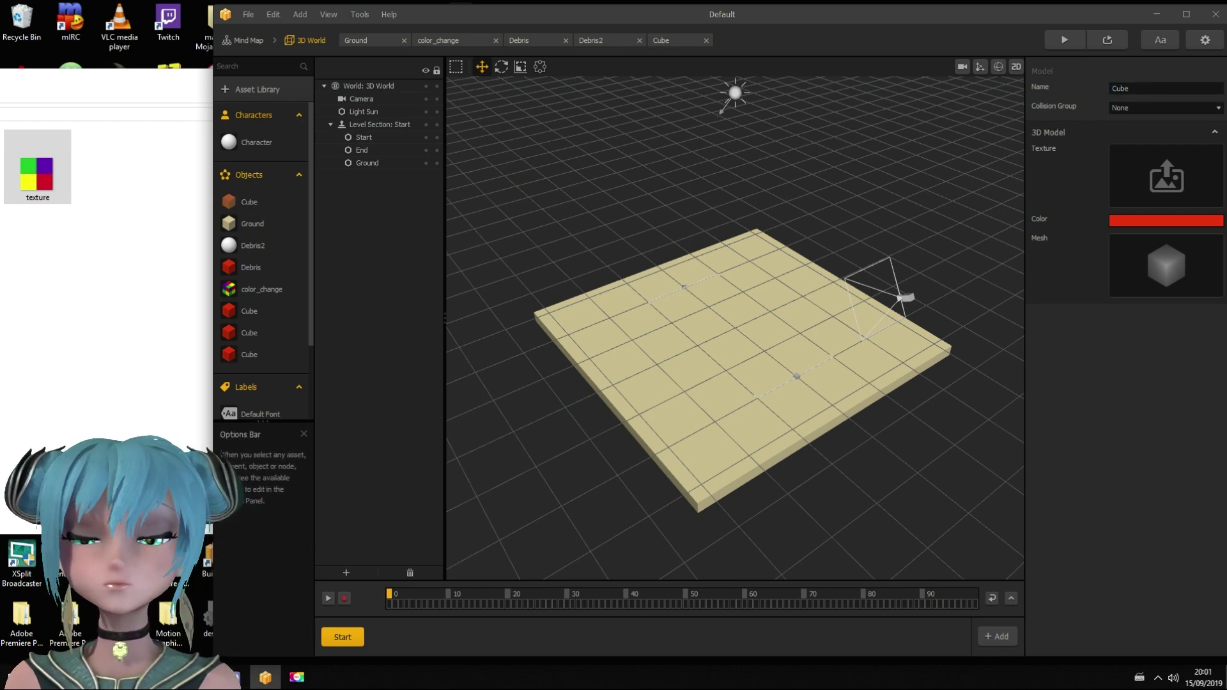
pyautogui.write(' gre')
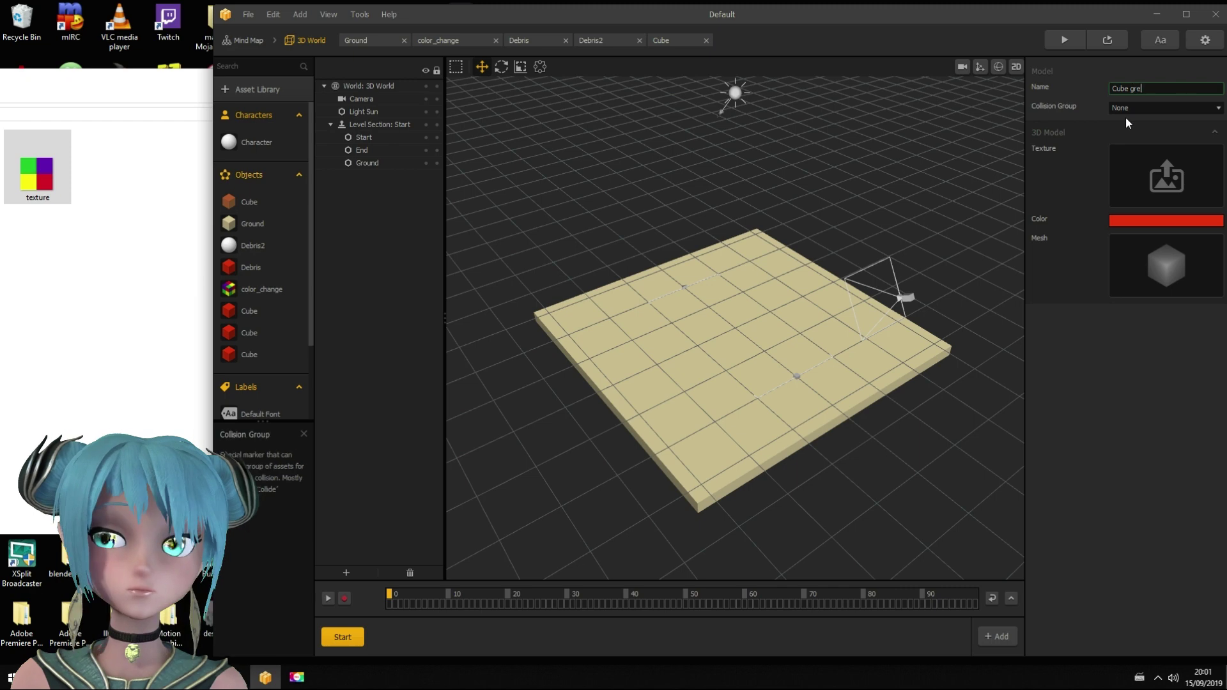
pyautogui.write('en')
pyautogui.click(1142, 221)
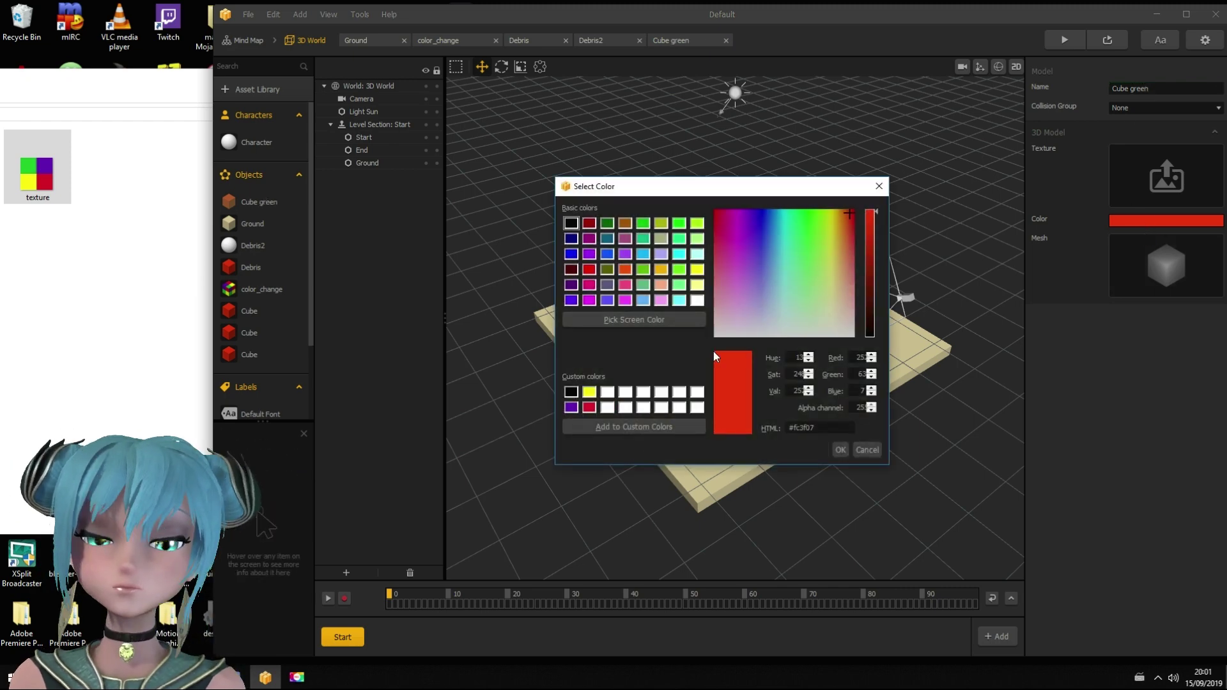
pyautogui.click(630, 320)
pyautogui.click(27, 165)
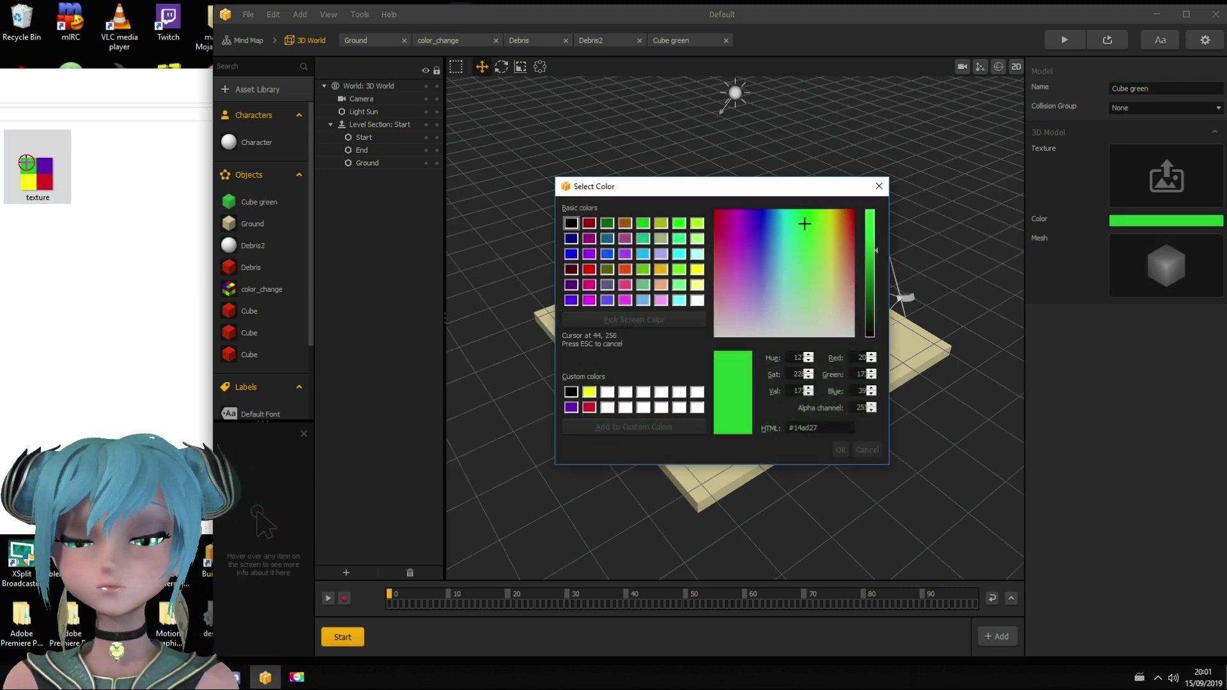
pyautogui.click(840, 450)
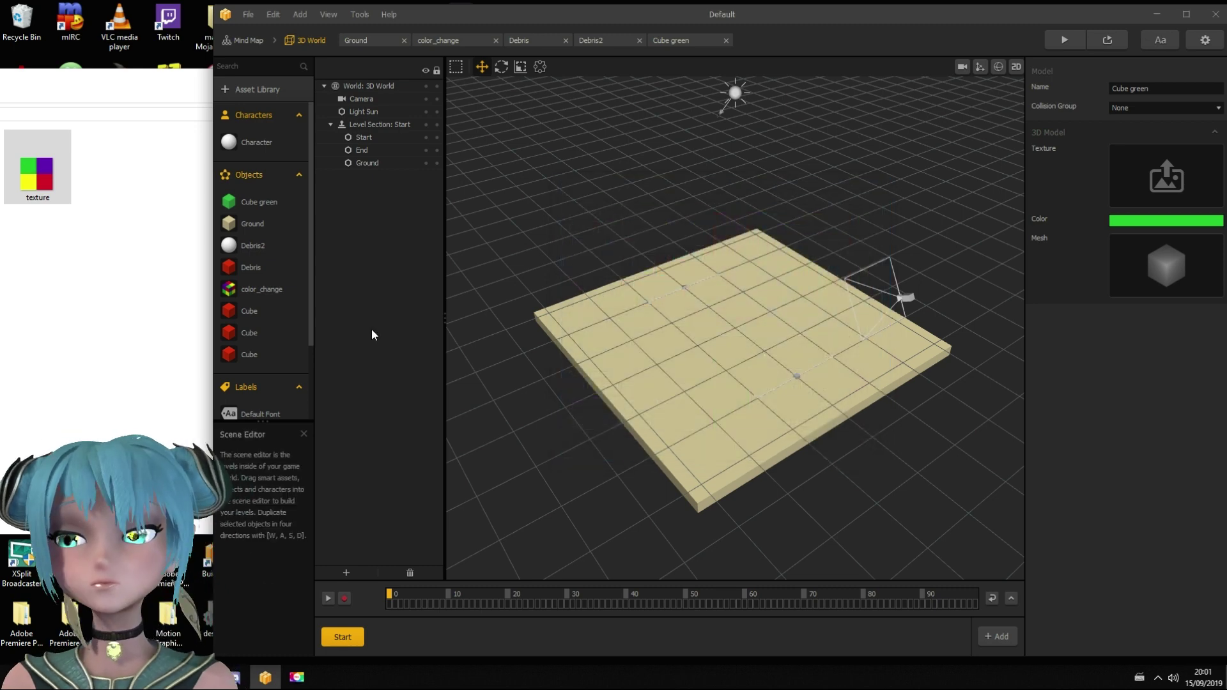
# Rename the second cube copy and colour it purple from the texture image
pyautogui.click(251, 312)
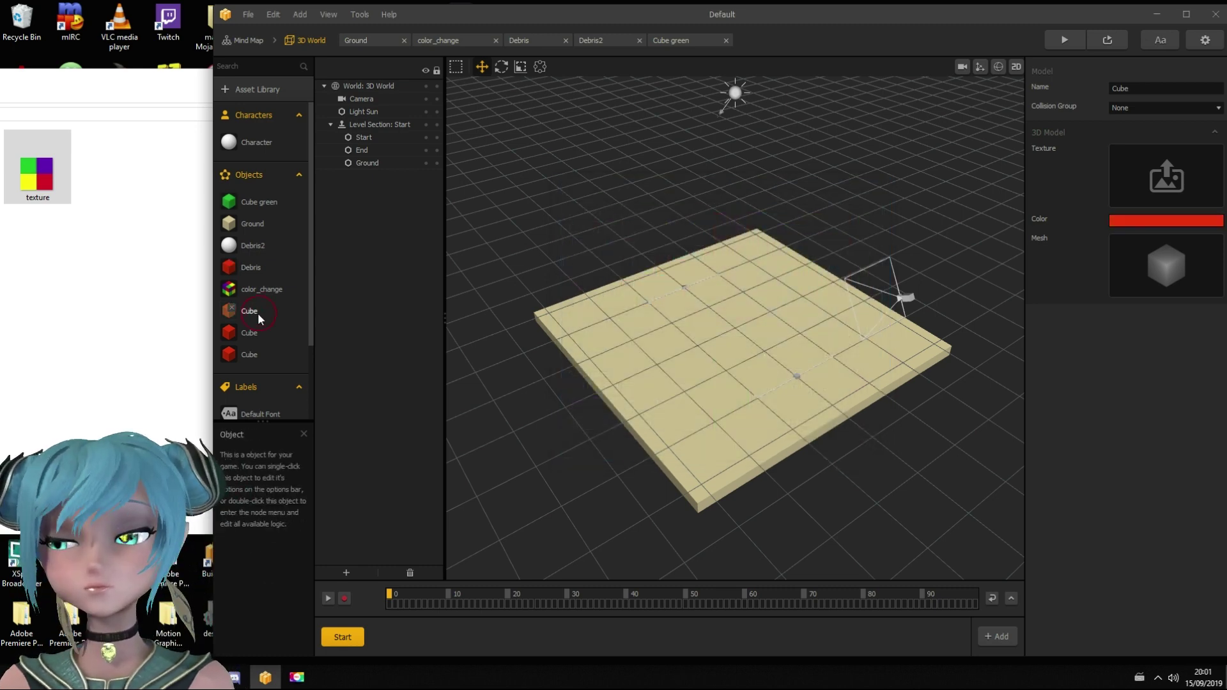
pyautogui.click(1161, 87)
pyautogui.write('purple')
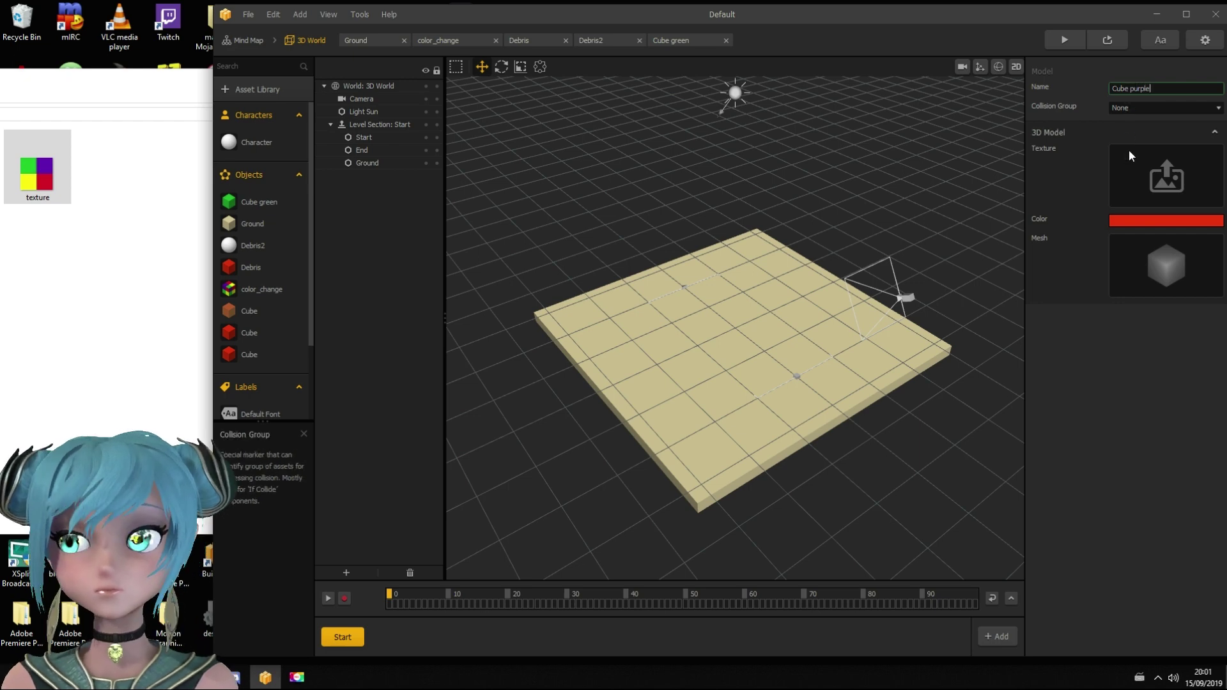
pyautogui.click(1134, 220)
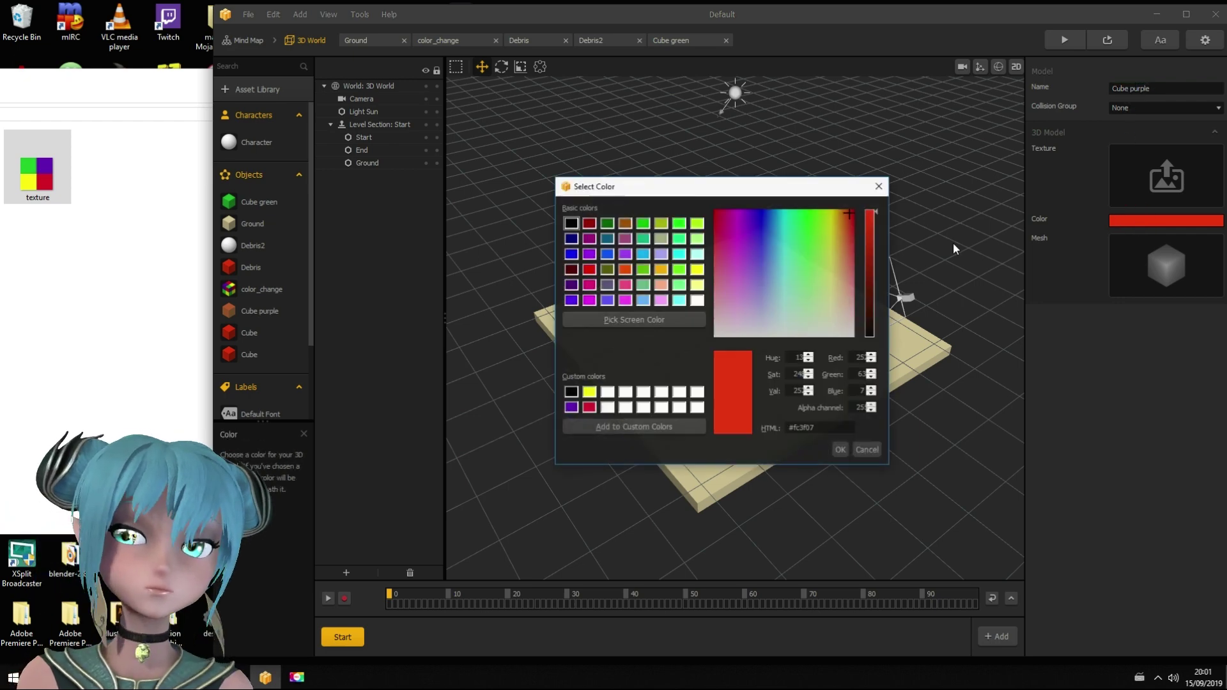
pyautogui.click(607, 326)
pyautogui.click(48, 170)
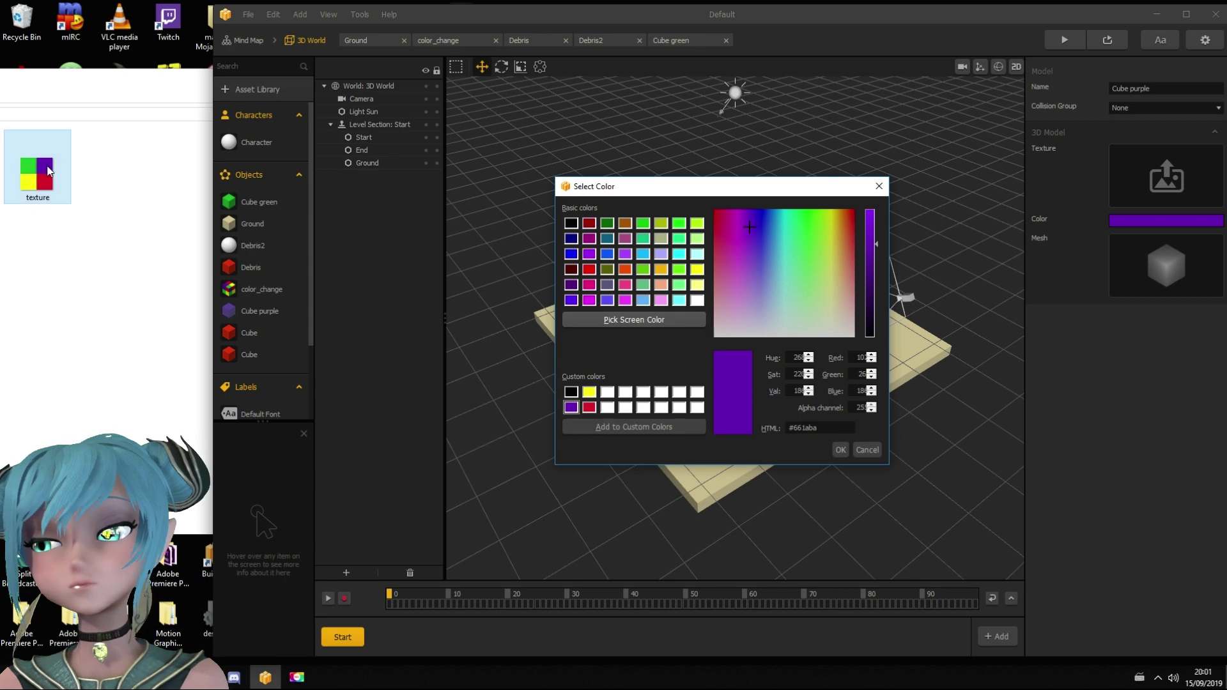
pyautogui.click(840, 450)
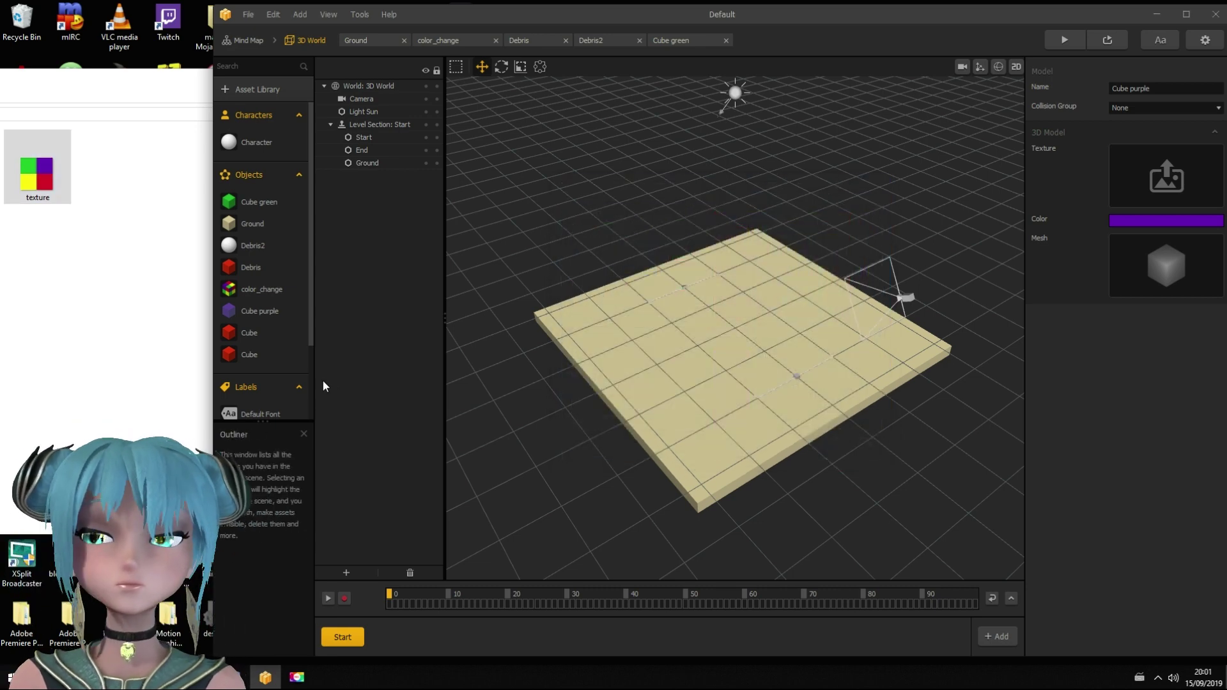
# Make the third cube 'Cube yellow', coloured yellow from the texture image
pyautogui.click(248, 334)
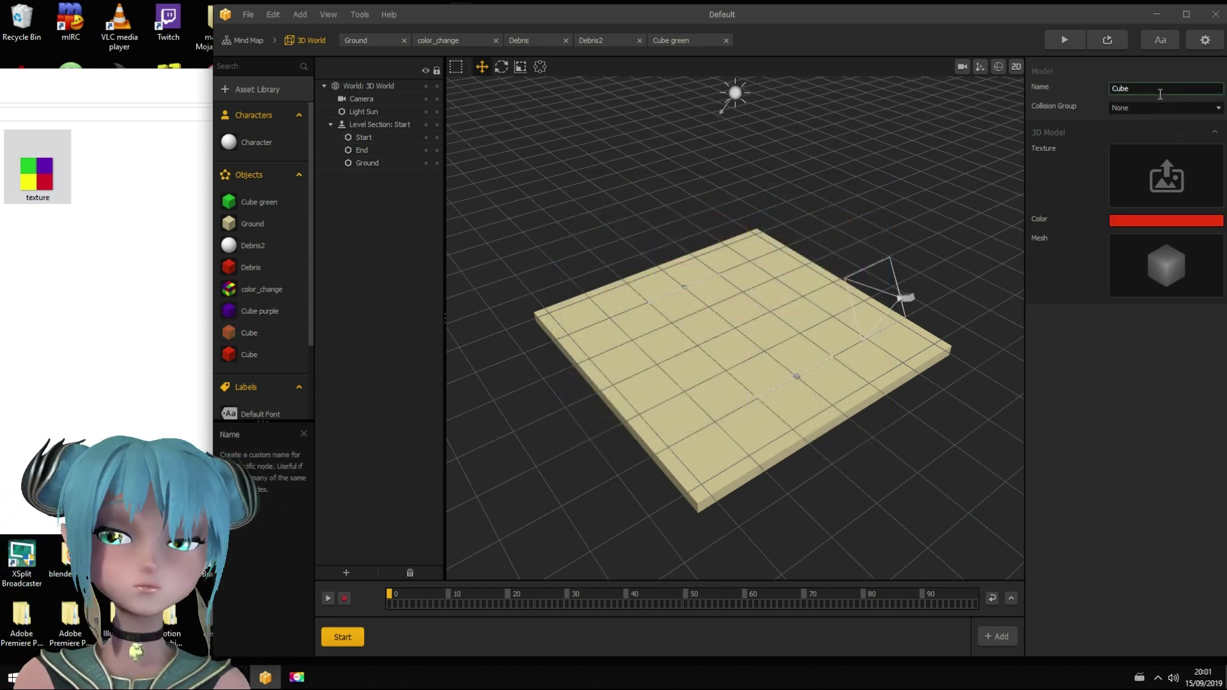
pyautogui.write('yellow')
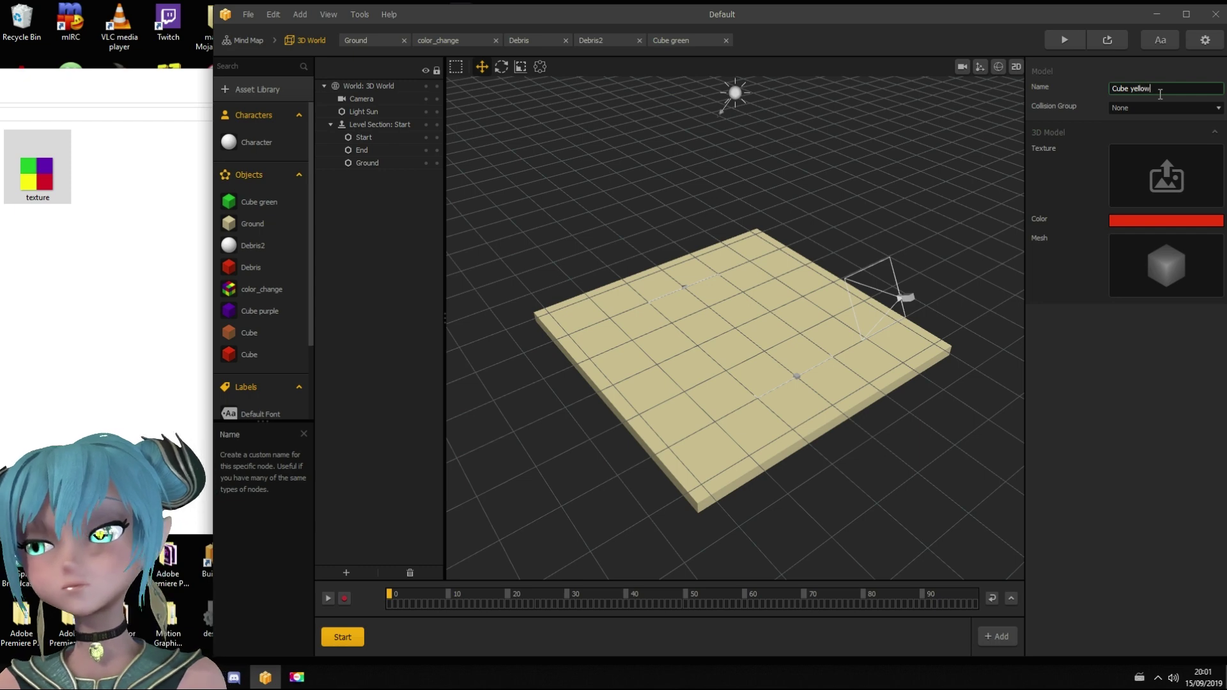
pyautogui.click(1141, 220)
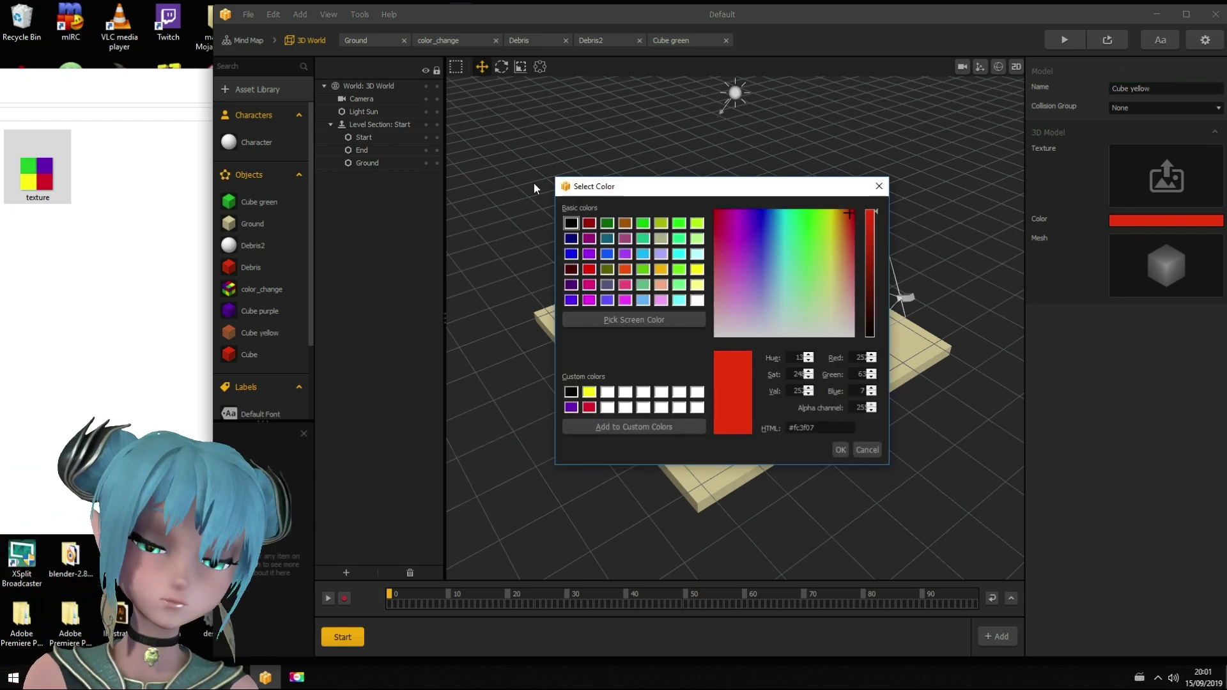
pyautogui.click(614, 319)
pyautogui.click(29, 184)
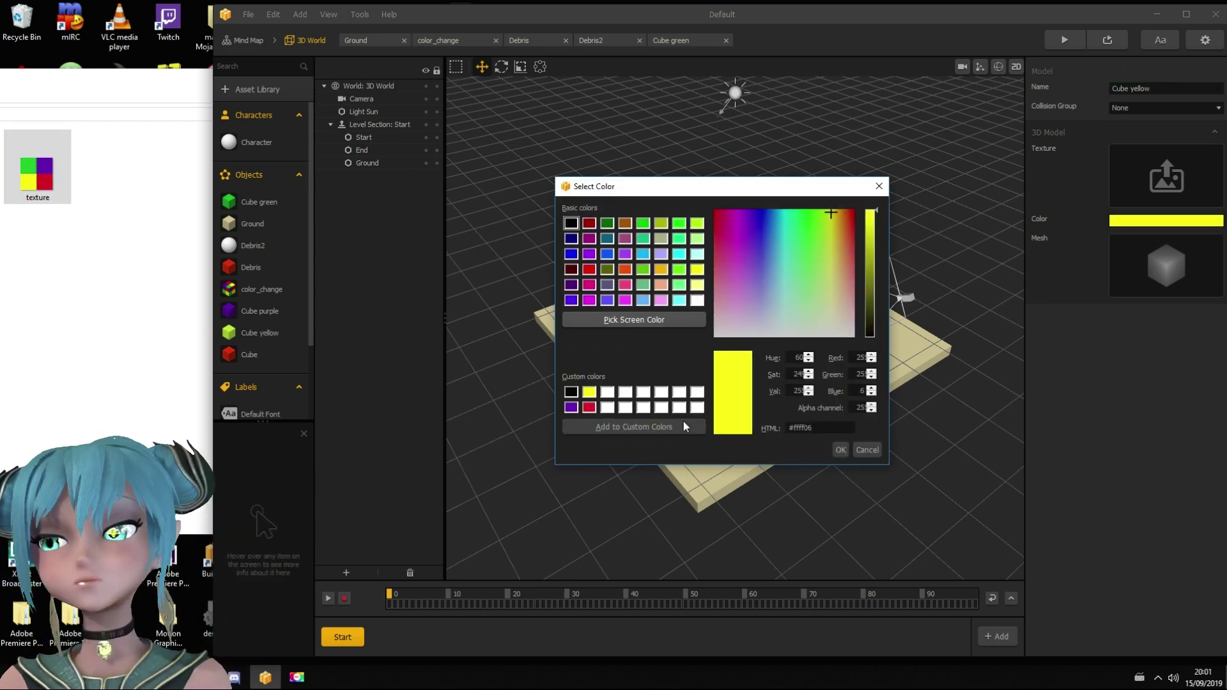
pyautogui.click(840, 449)
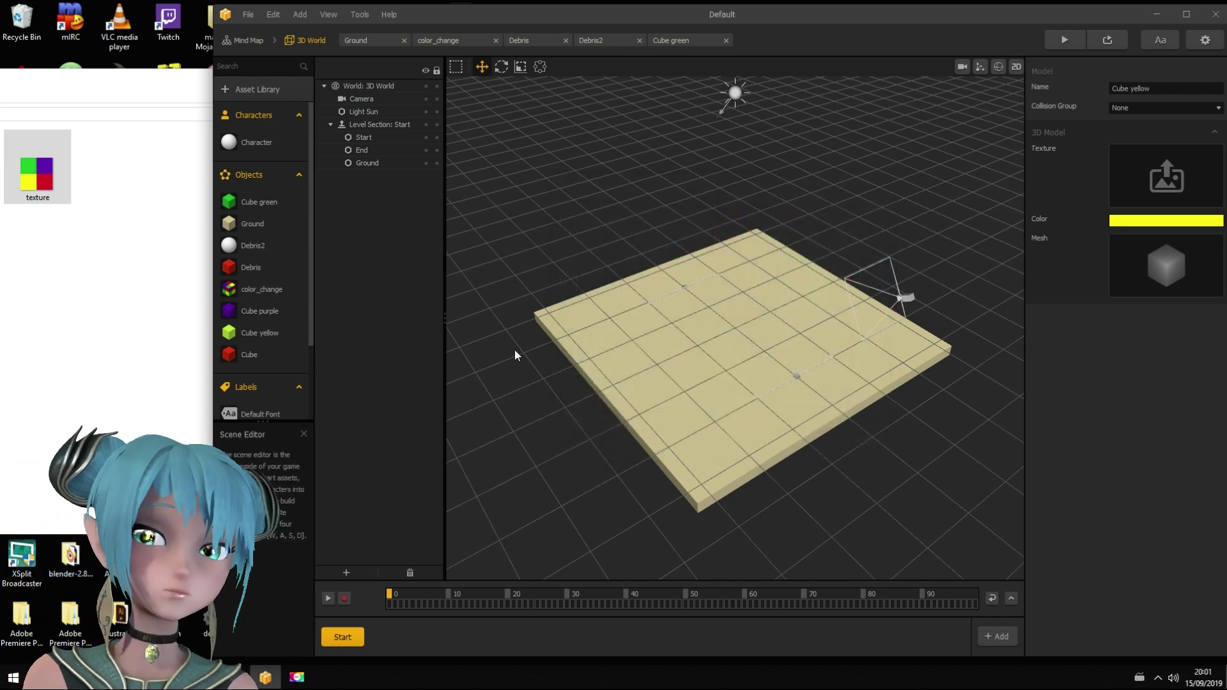
# Rename the last cube 'Cube red' and colour it red from the texture image
pyautogui.click(241, 355)
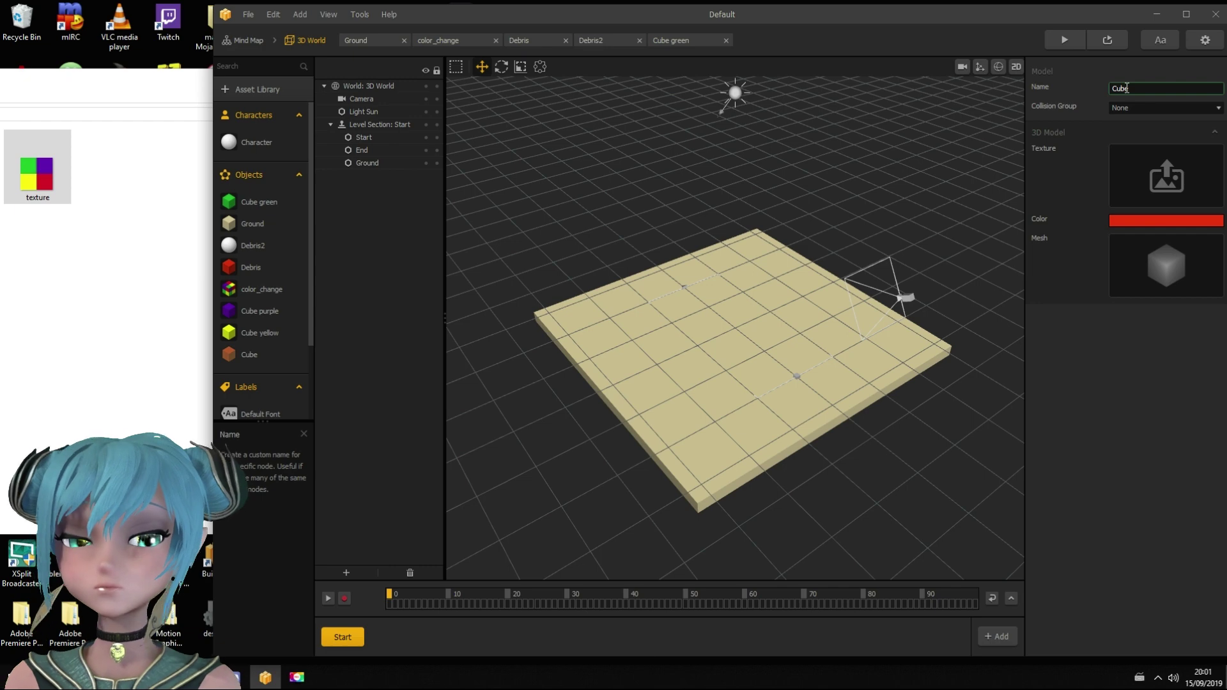
pyautogui.write(' red')
pyautogui.click(1153, 223)
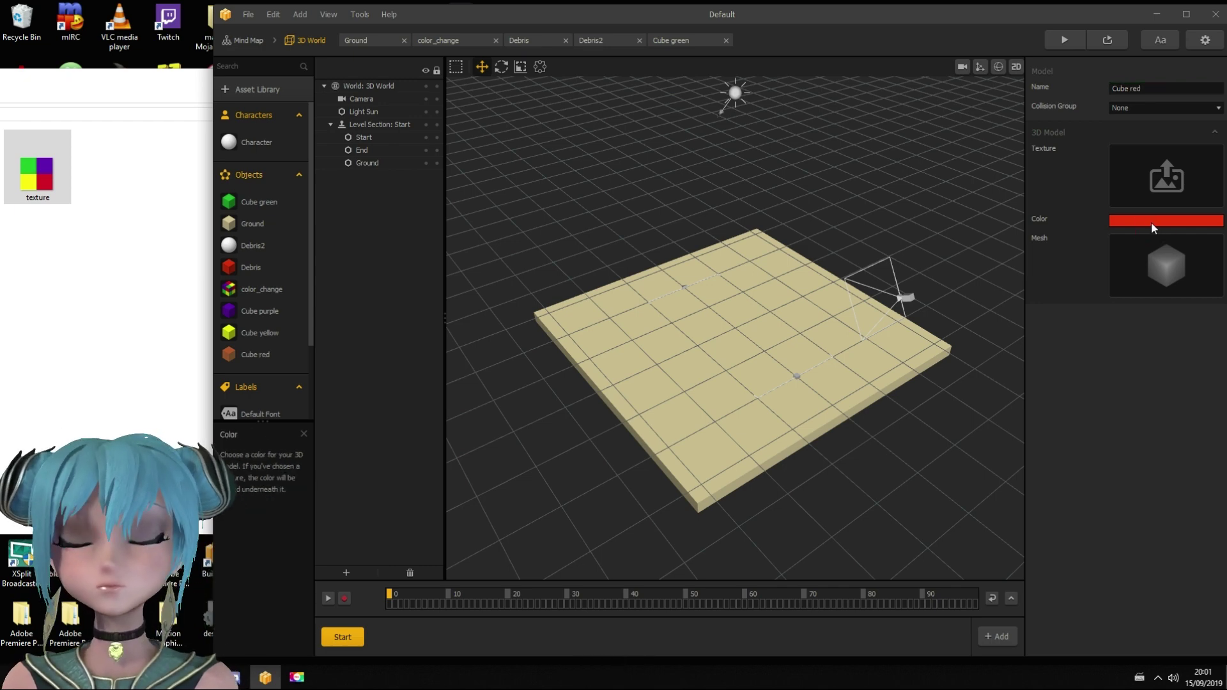
pyautogui.click(632, 319)
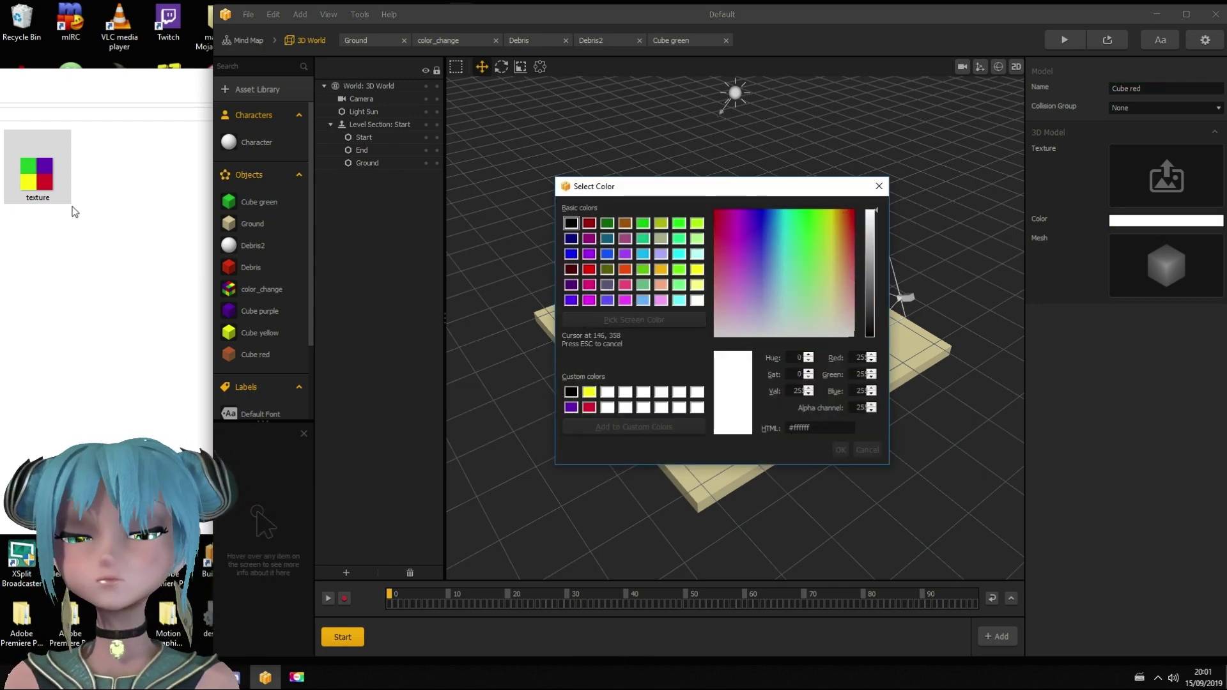
pyautogui.click(46, 183)
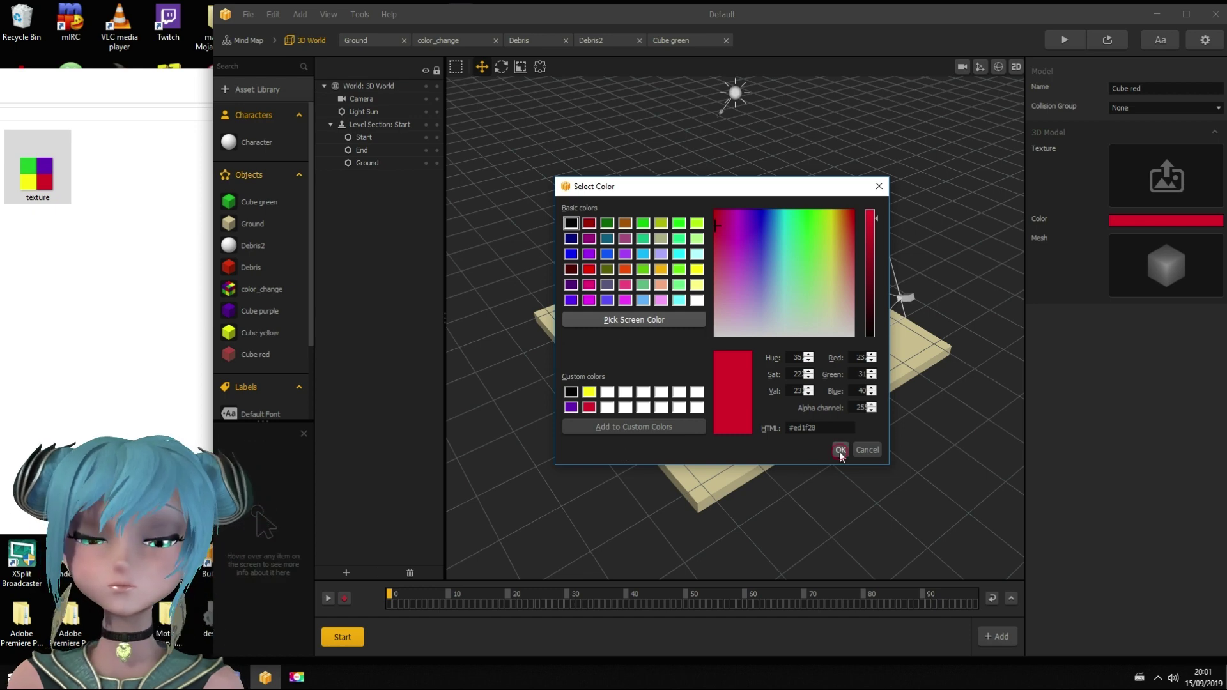
pyautogui.click(841, 451)
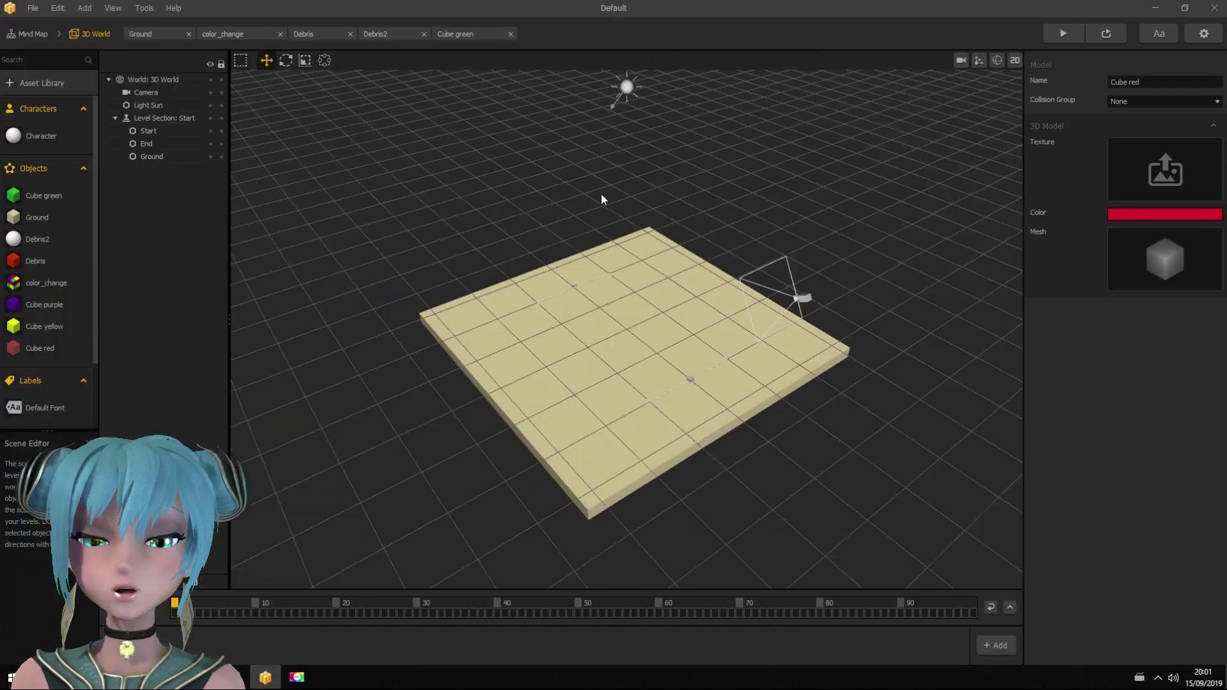
# Place the Character sphere in the level and scale it to 0.4 on X, Y and Z
pyautogui.moveTo(40, 143)
pyautogui.mouseDown()
pyautogui.moveTo(592, 292)
pyautogui.moveTo(627, 290)
pyautogui.mouseUp()
pyautogui.write('.4')
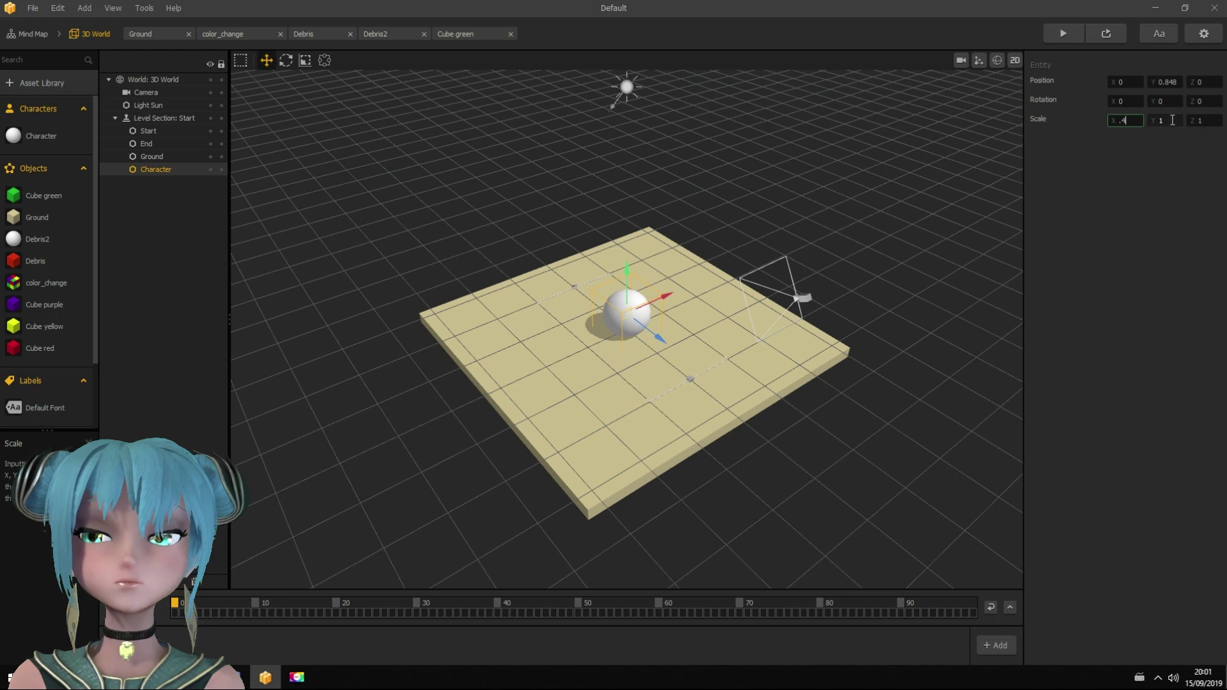
pyautogui.press('Tab')
pyautogui.write('.4')
pyautogui.press('Tab')
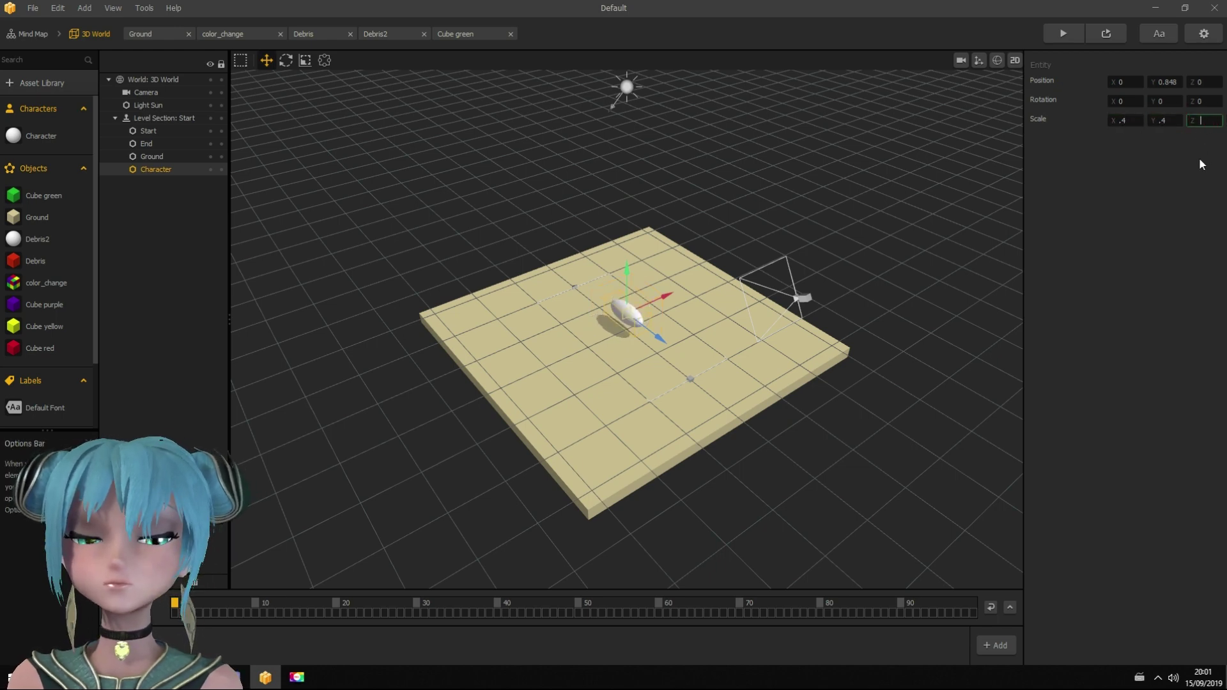
pyautogui.write('.4')
pyautogui.click(1175, 230)
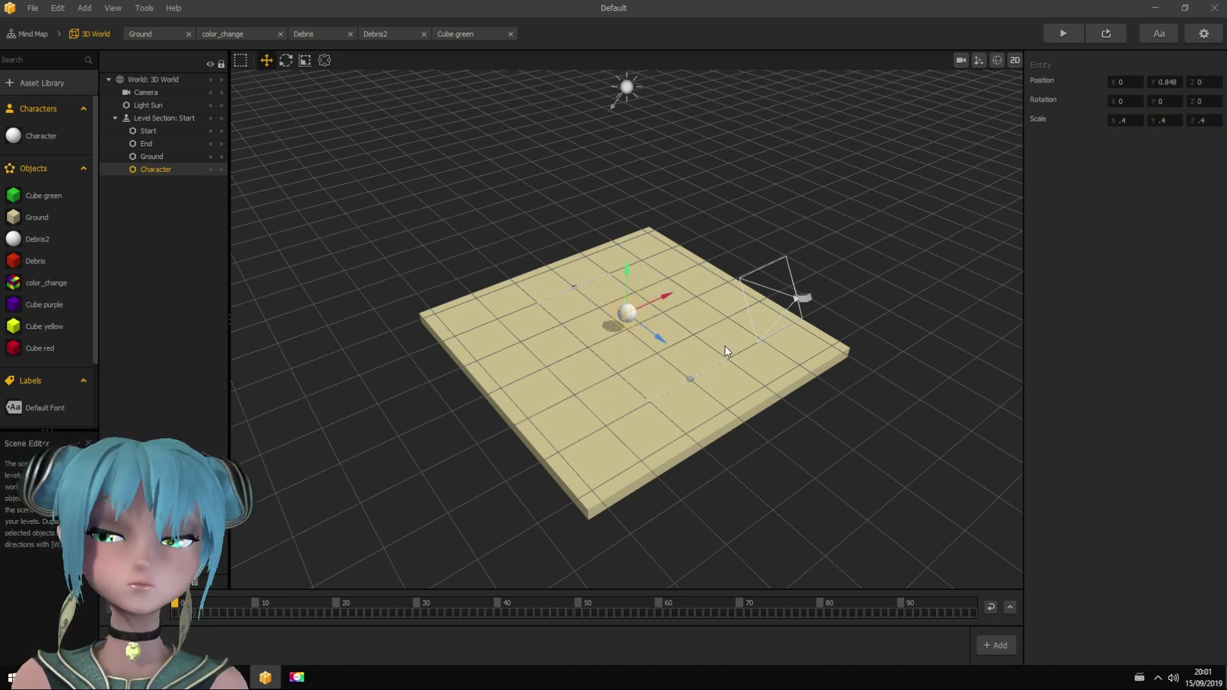
# Lower the sphere onto the ground and open the Character's node map
pyautogui.press('space')
pyautogui.moveTo(689, 369); pyautogui.dragTo(620, 370)
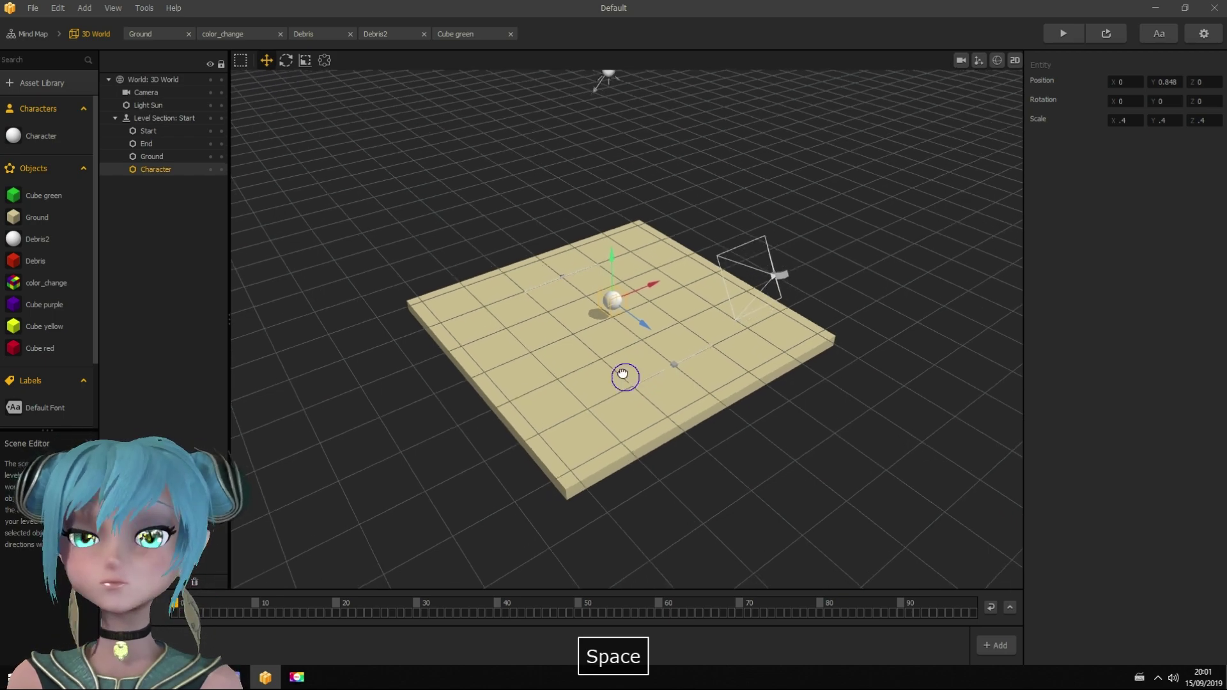
pyautogui.moveTo(614, 263); pyautogui.dragTo(615, 278)
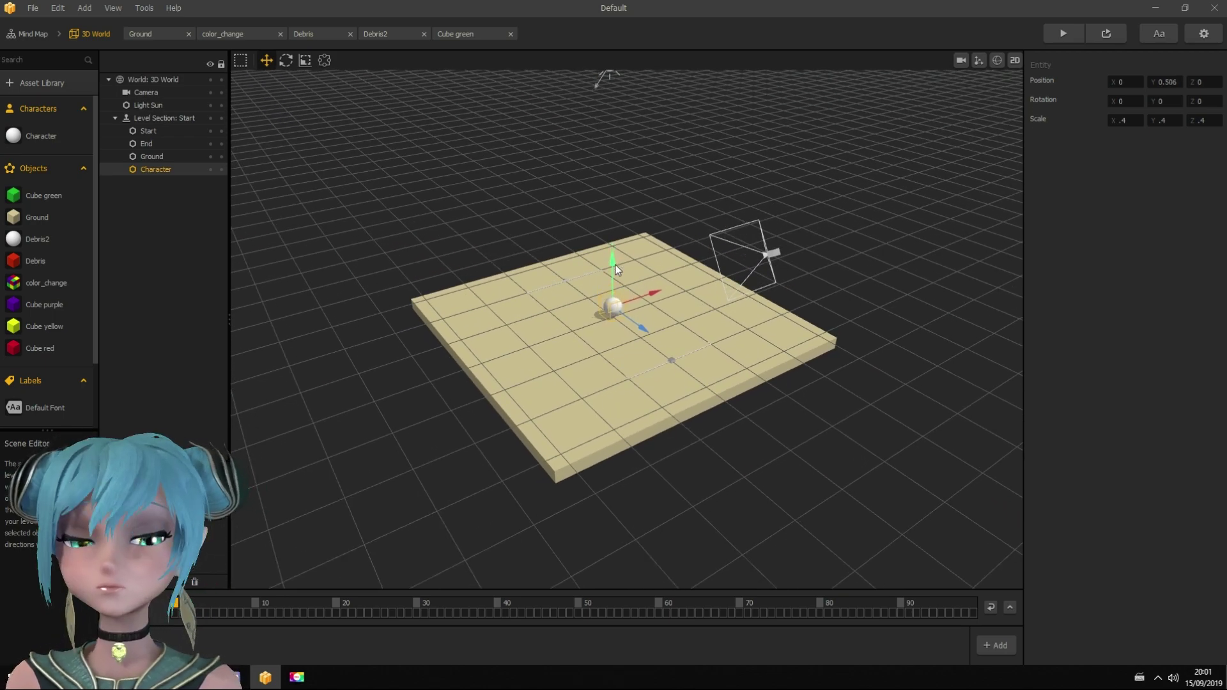
pyautogui.press('space')
pyautogui.moveTo(575, 384)
pyautogui.mouseDown()
pyautogui.moveTo(570, 368)
pyautogui.moveTo(572, 403)
pyautogui.mouseUp()
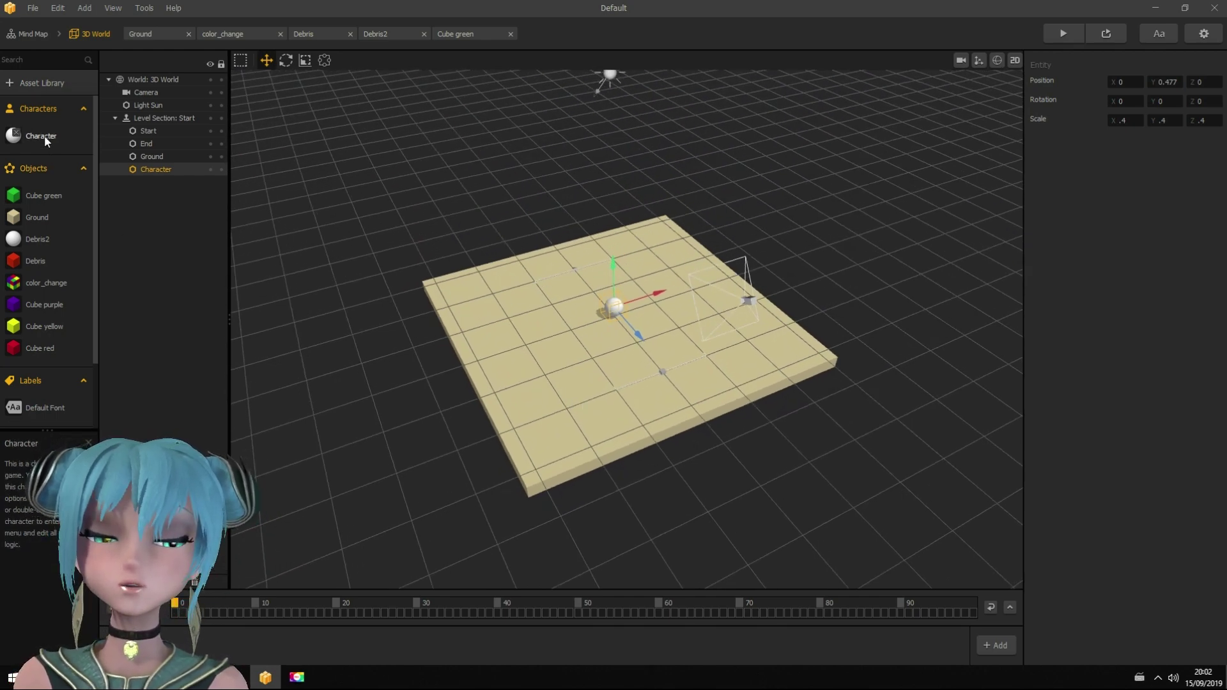
pyautogui.doubleClick(44, 135)
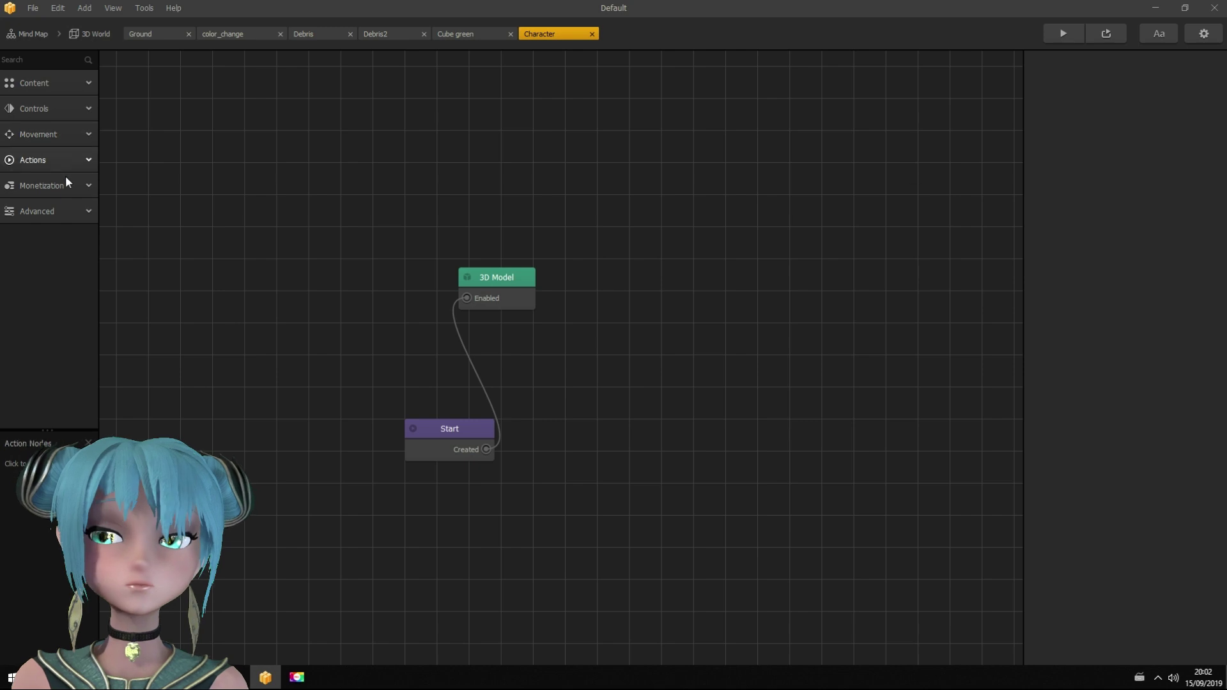
# Place a Touch Move node left of 3D Model, map Screen Y to World X, and wire it from Start
pyautogui.click(52, 109)
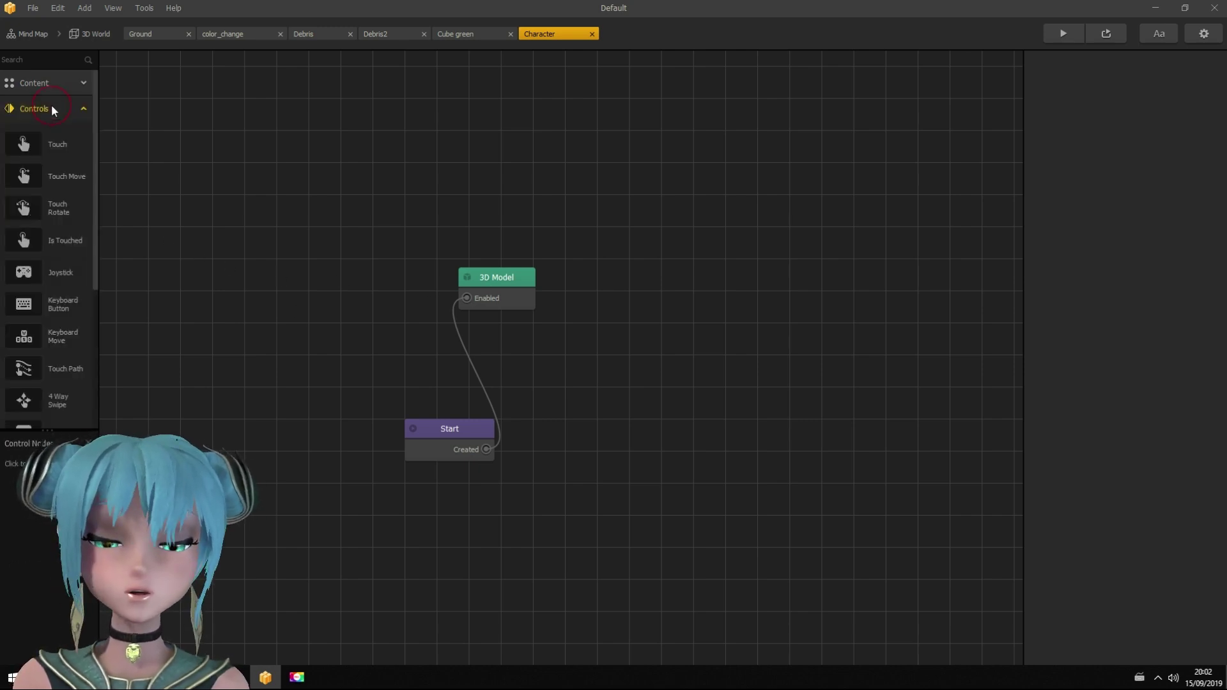
pyautogui.moveTo(69, 178); pyautogui.dragTo(130, 204)
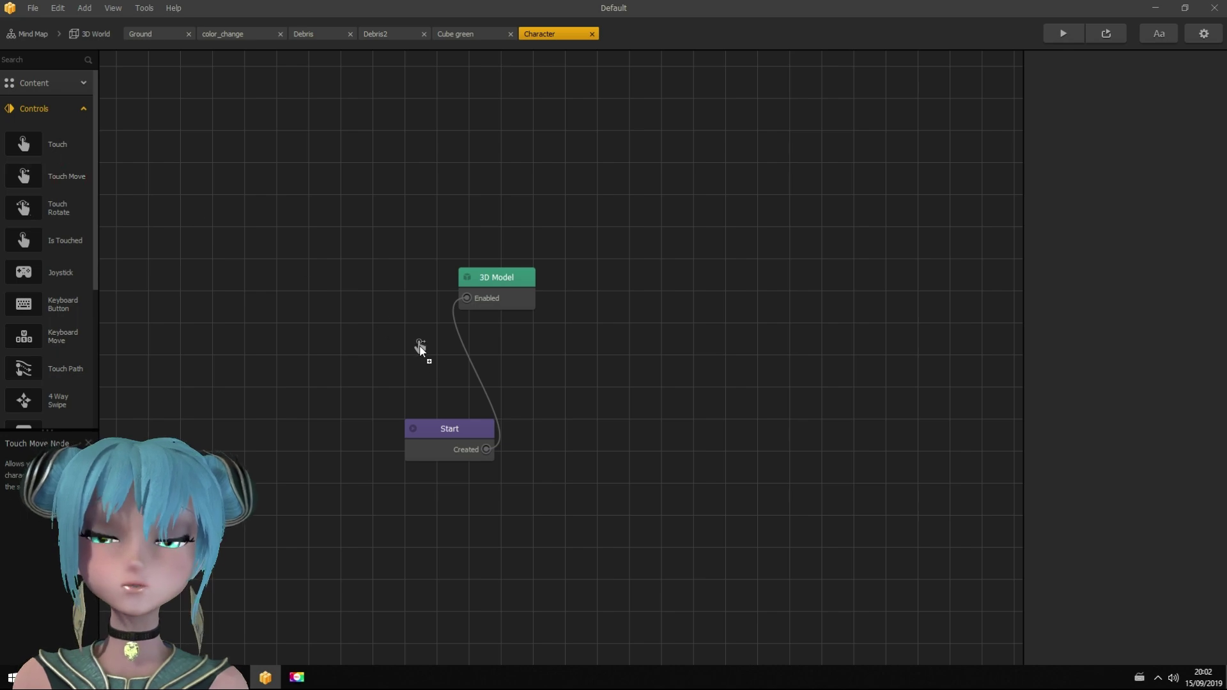
pyautogui.moveTo(417, 359); pyautogui.dragTo(386, 339)
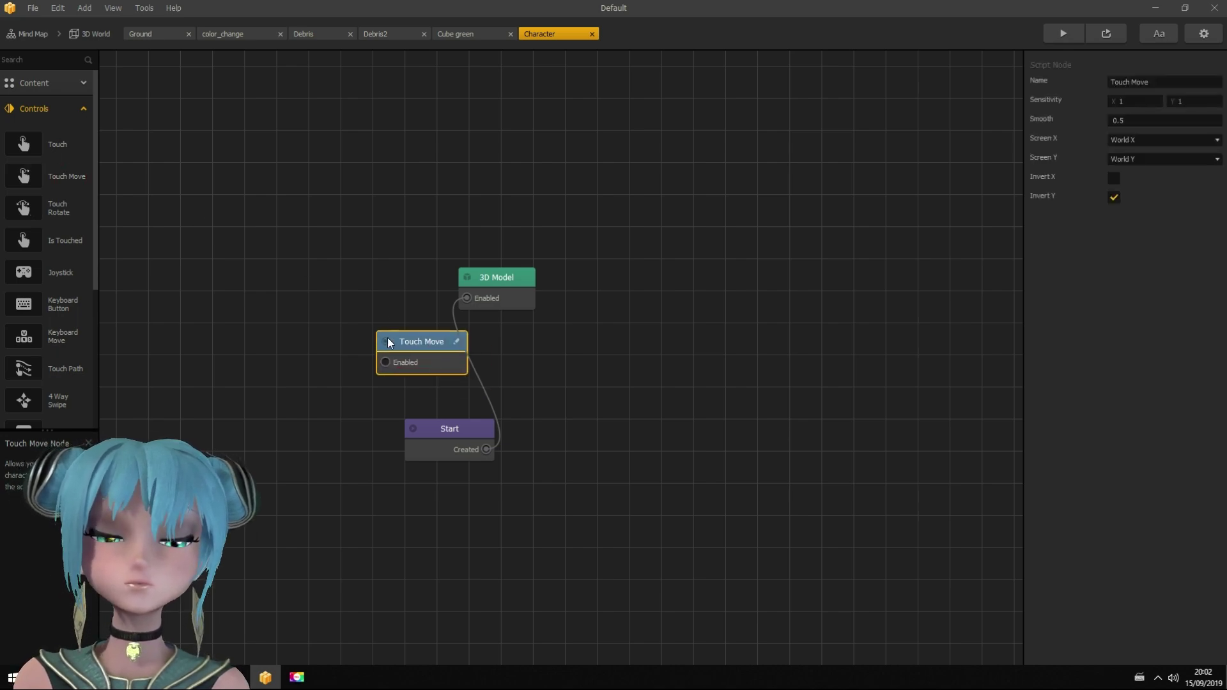
pyautogui.click(1030, 318)
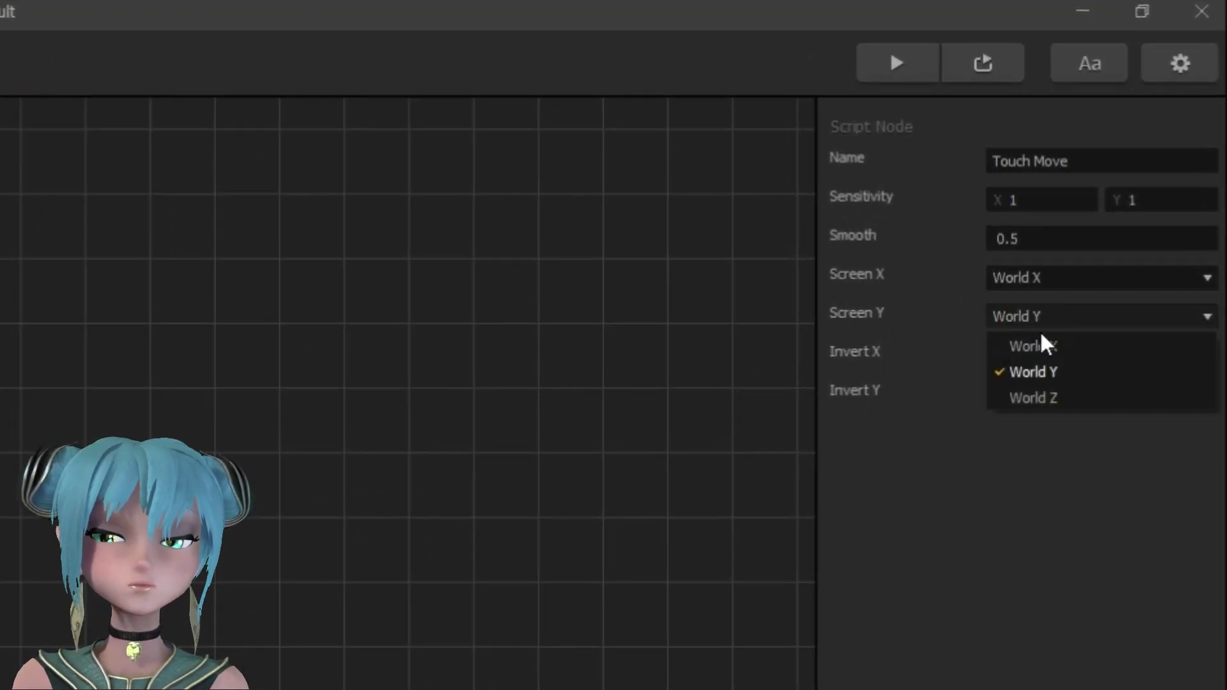
pyautogui.click(1048, 347)
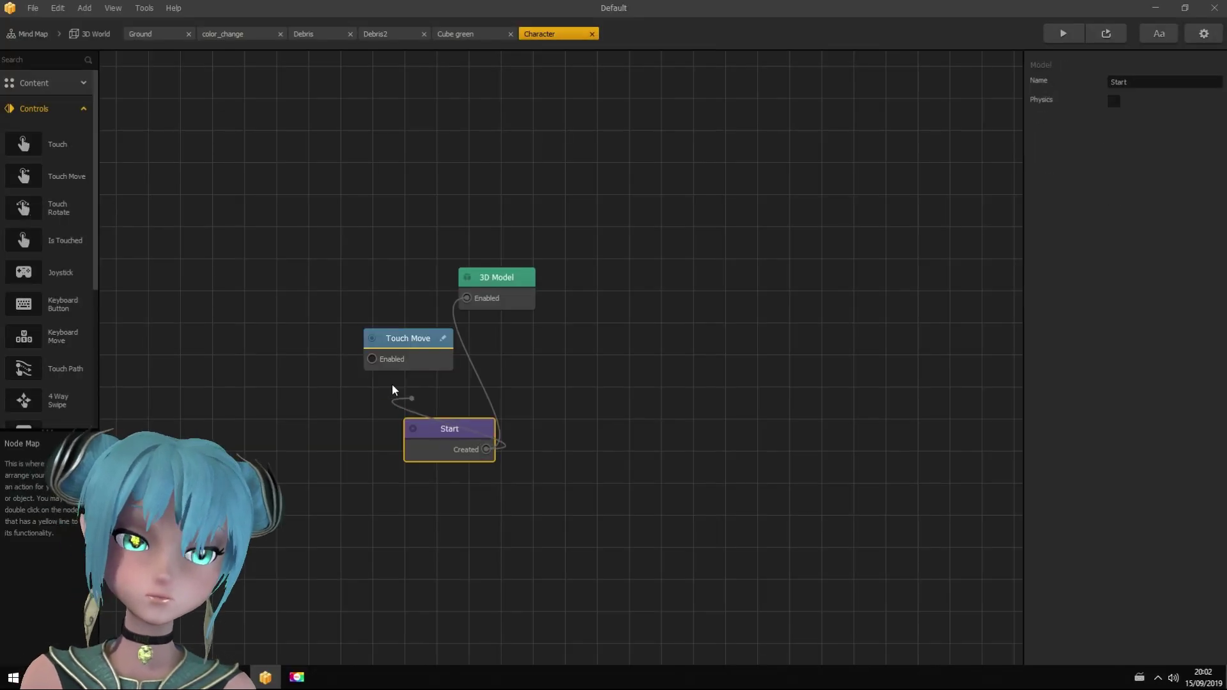
pyautogui.moveTo(489, 452); pyautogui.dragTo(369, 363)
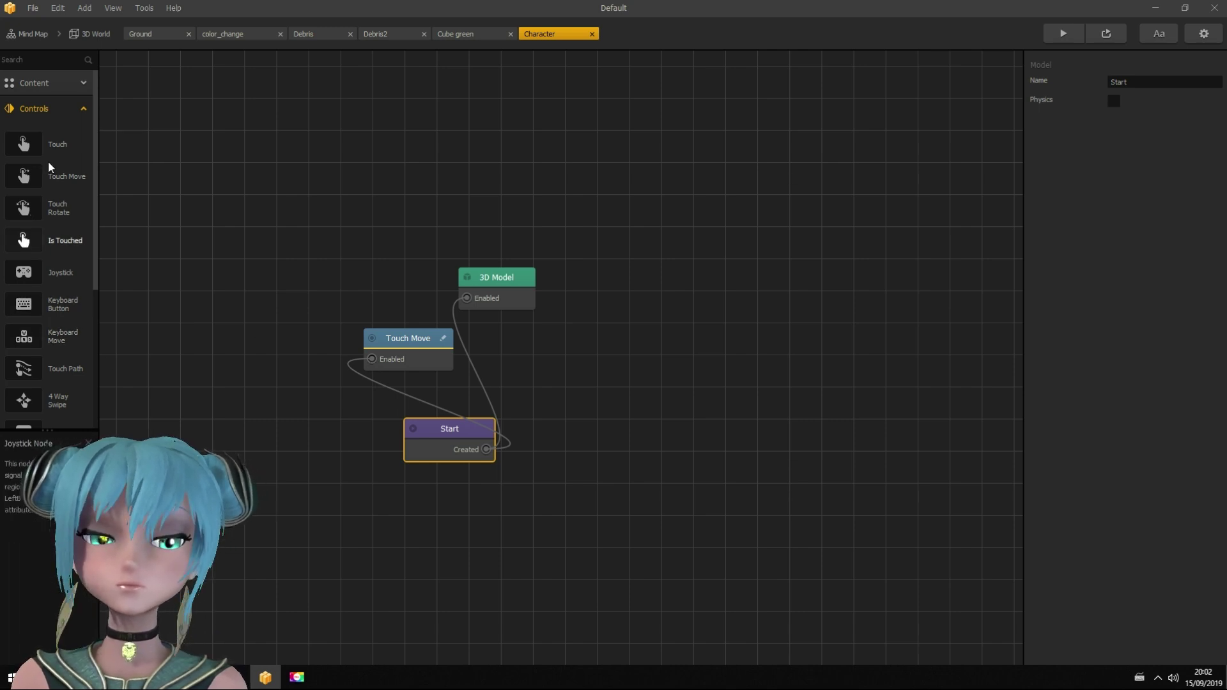
pyautogui.click(35, 109)
# Add a Move node below Start with Z speed -10, fed by Start's Created output
pyautogui.click(52, 140)
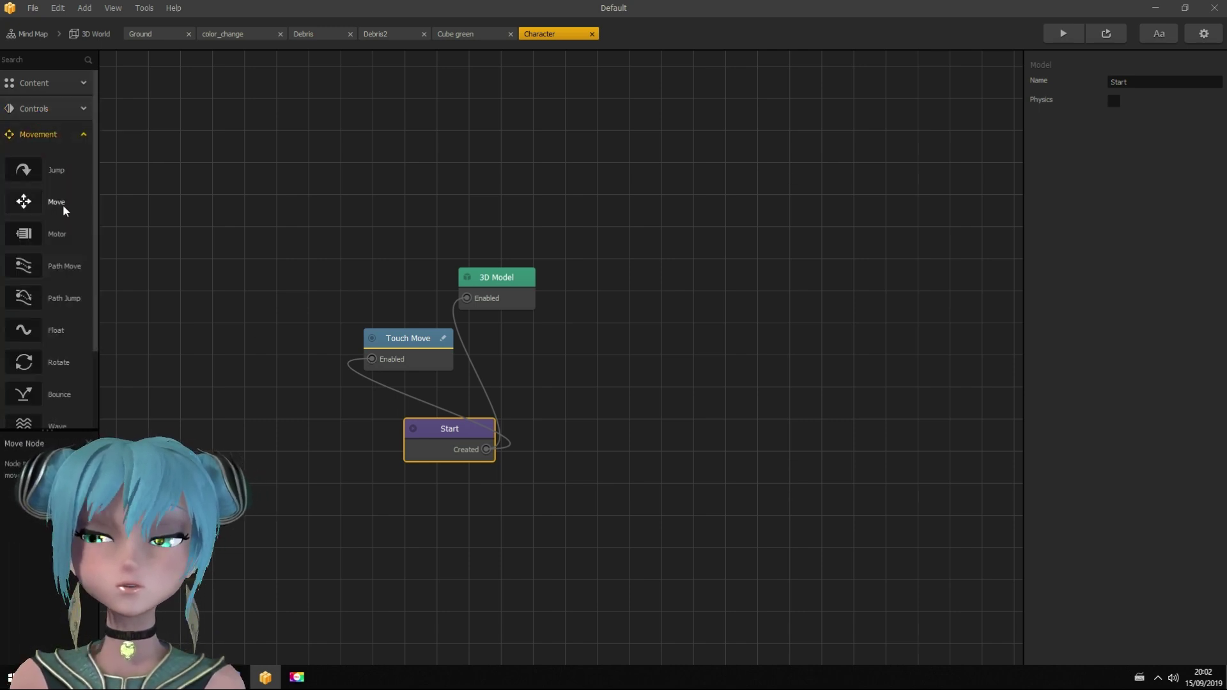
pyautogui.moveTo(431, 493); pyautogui.dragTo(432, 494)
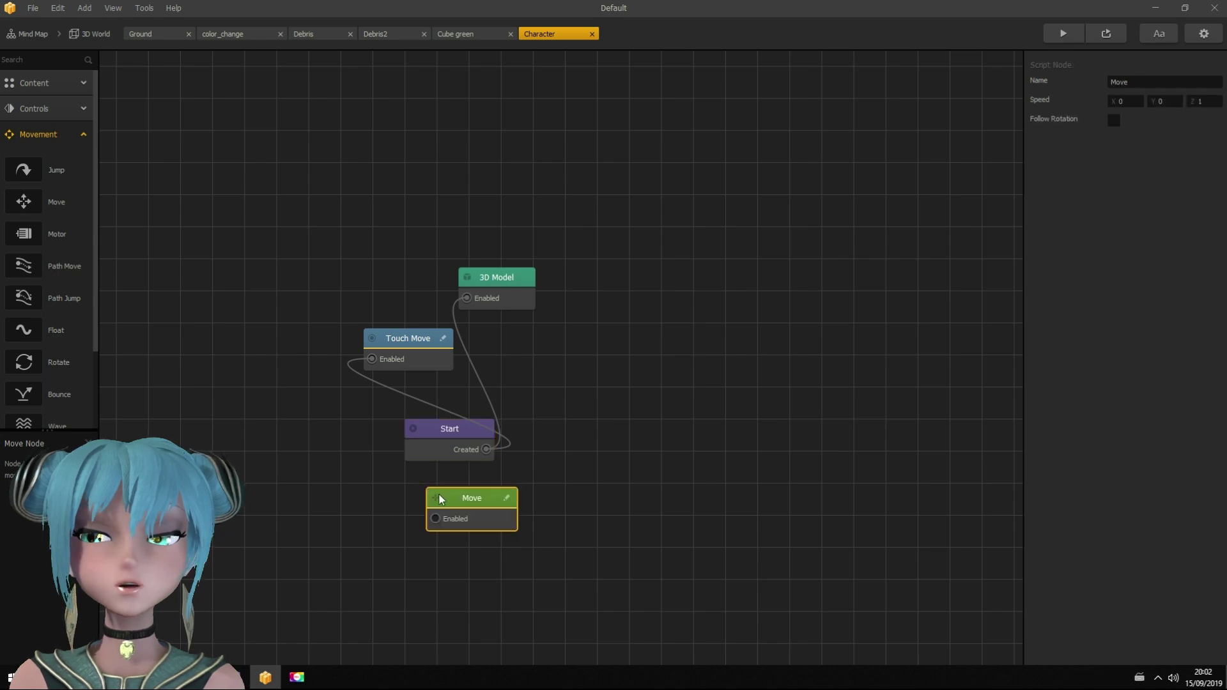
pyautogui.click(1207, 200)
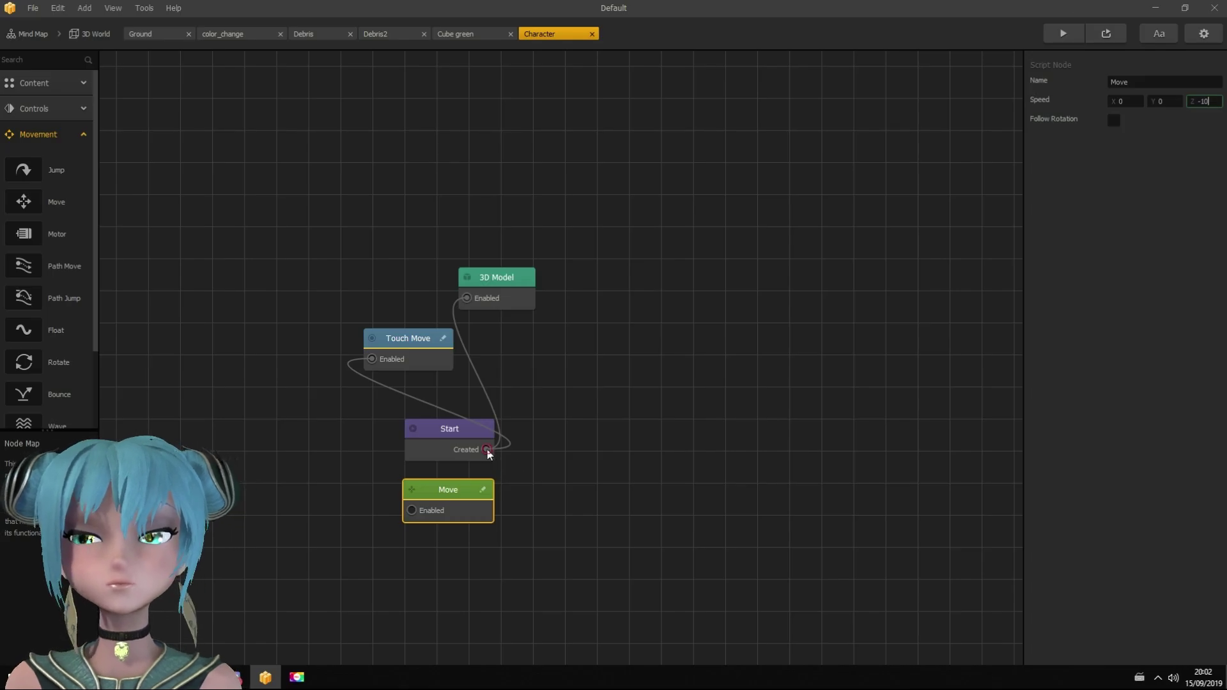
pyautogui.moveTo(487, 450); pyautogui.dragTo(411, 510)
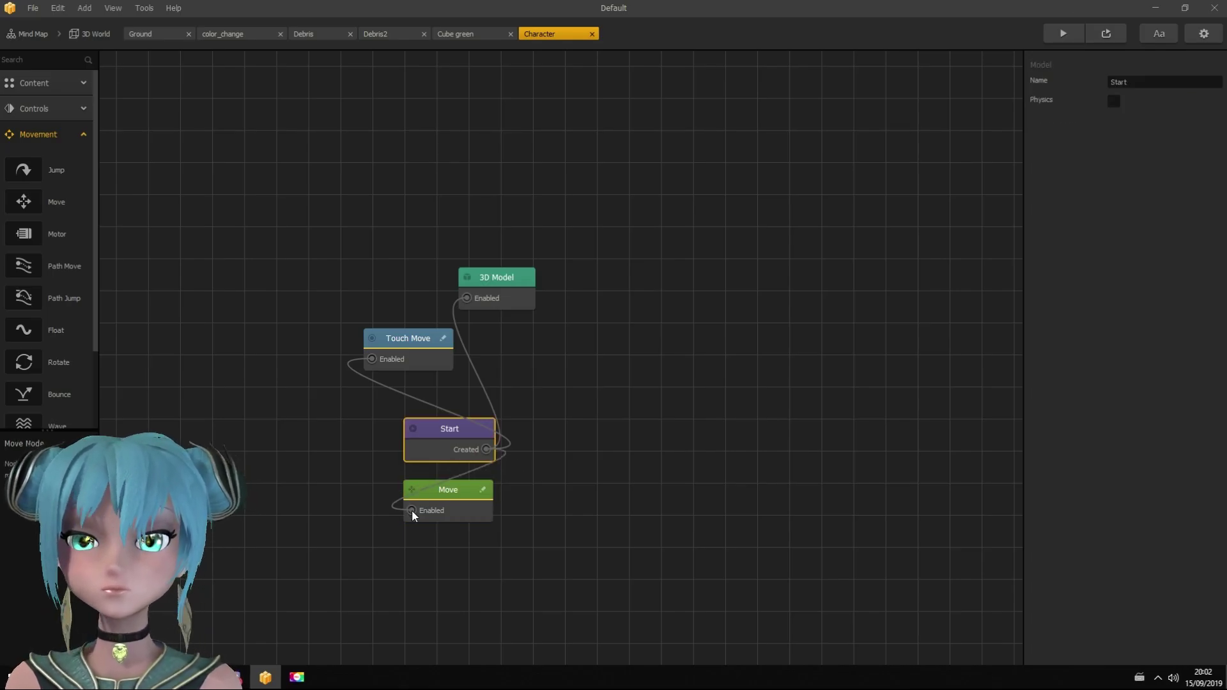
pyautogui.click(39, 135)
pyautogui.click(42, 161)
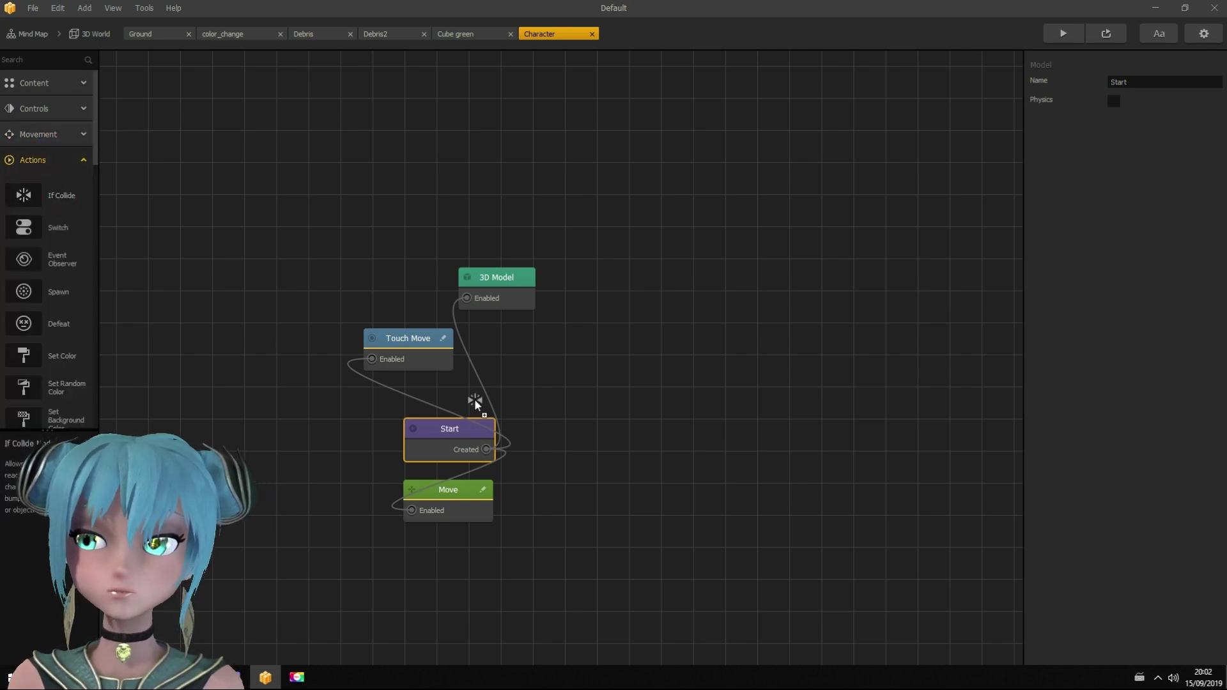
# Add an If Collide node reacting only to color_change and wire Start's Created into it
pyautogui.moveTo(538, 428); pyautogui.dragTo(546, 433)
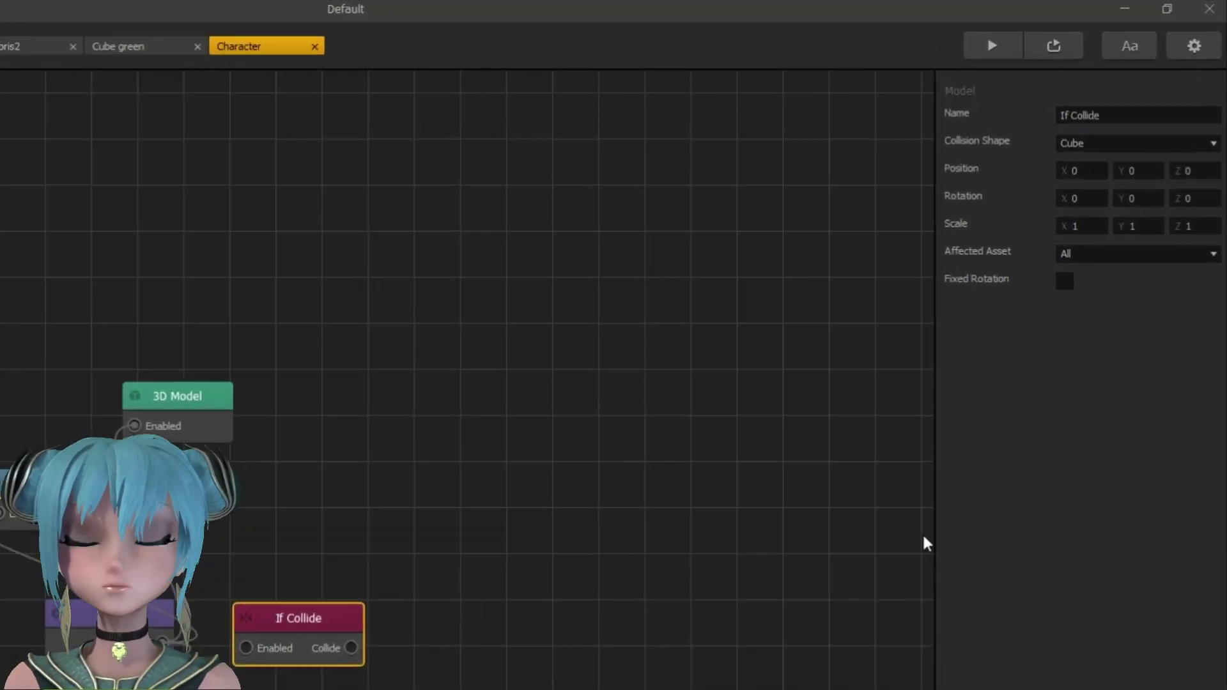
pyautogui.click(1131, 179)
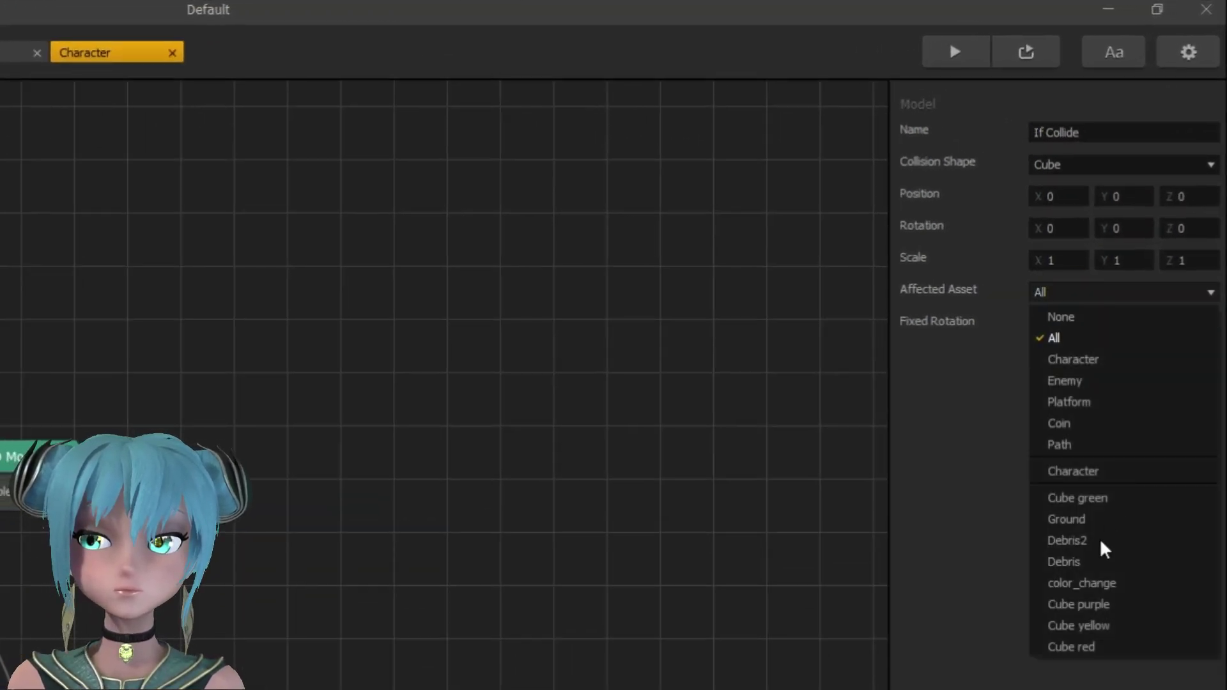
pyautogui.click(1096, 583)
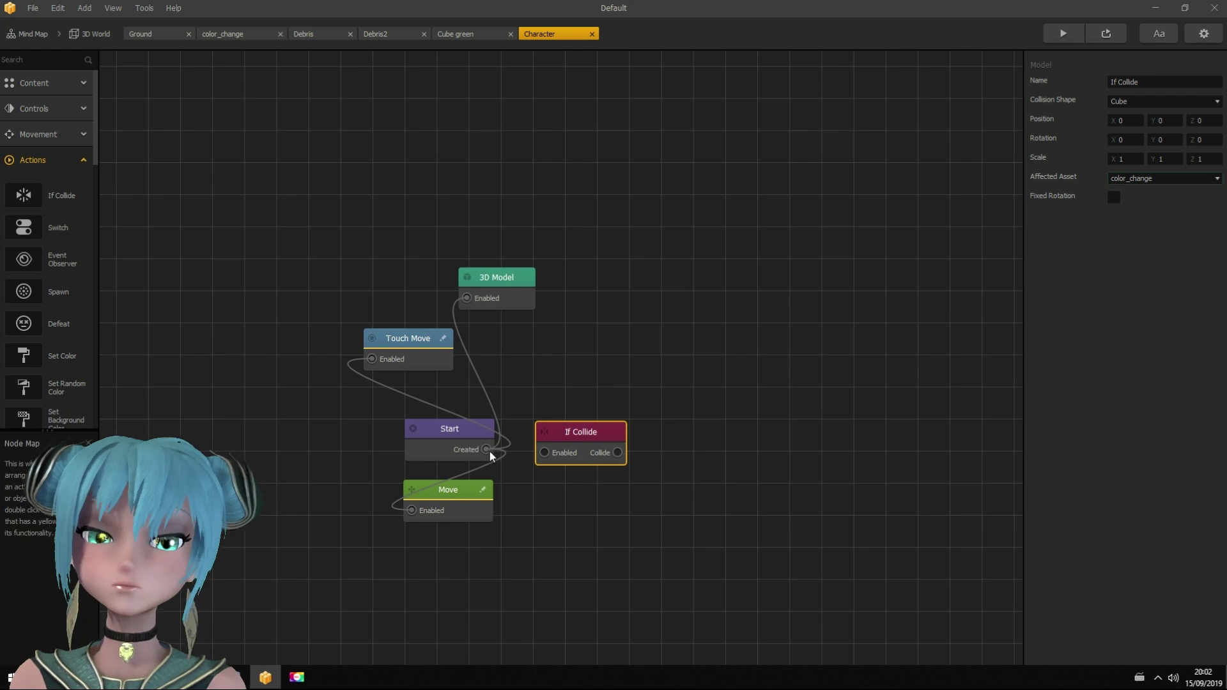
pyautogui.moveTo(487, 450); pyautogui.dragTo(544, 454)
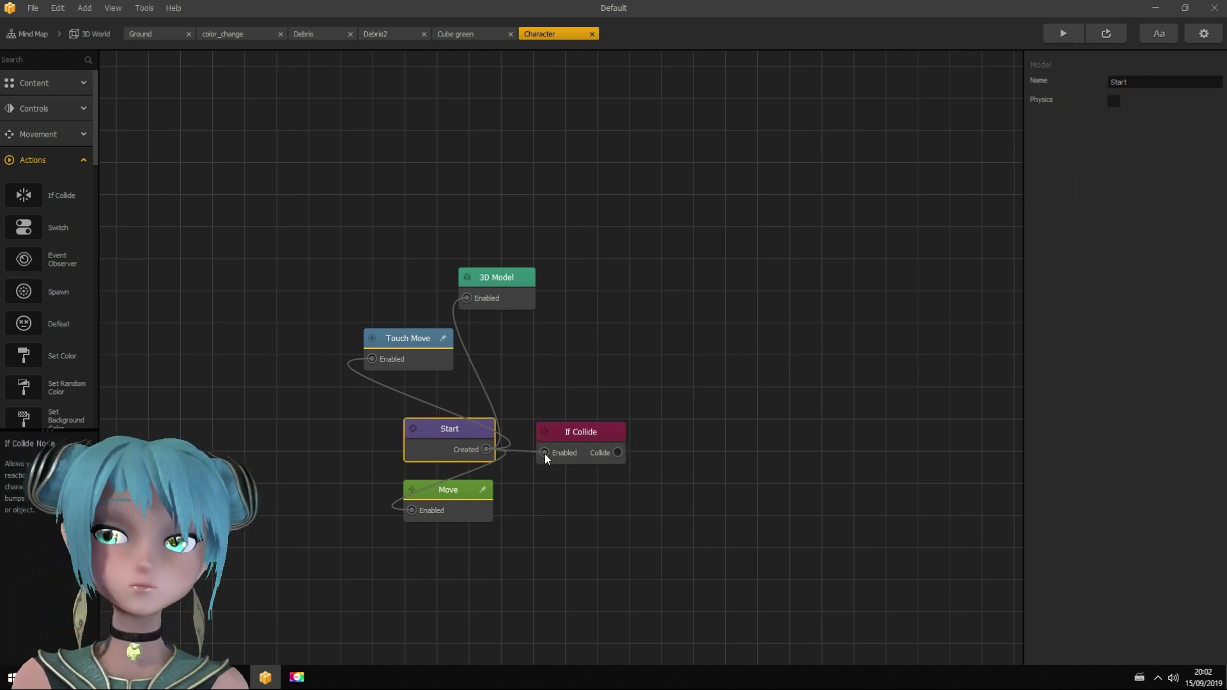
pyautogui.scroll(-2, 77, 293)
pyautogui.scroll(-3, 78, 292)
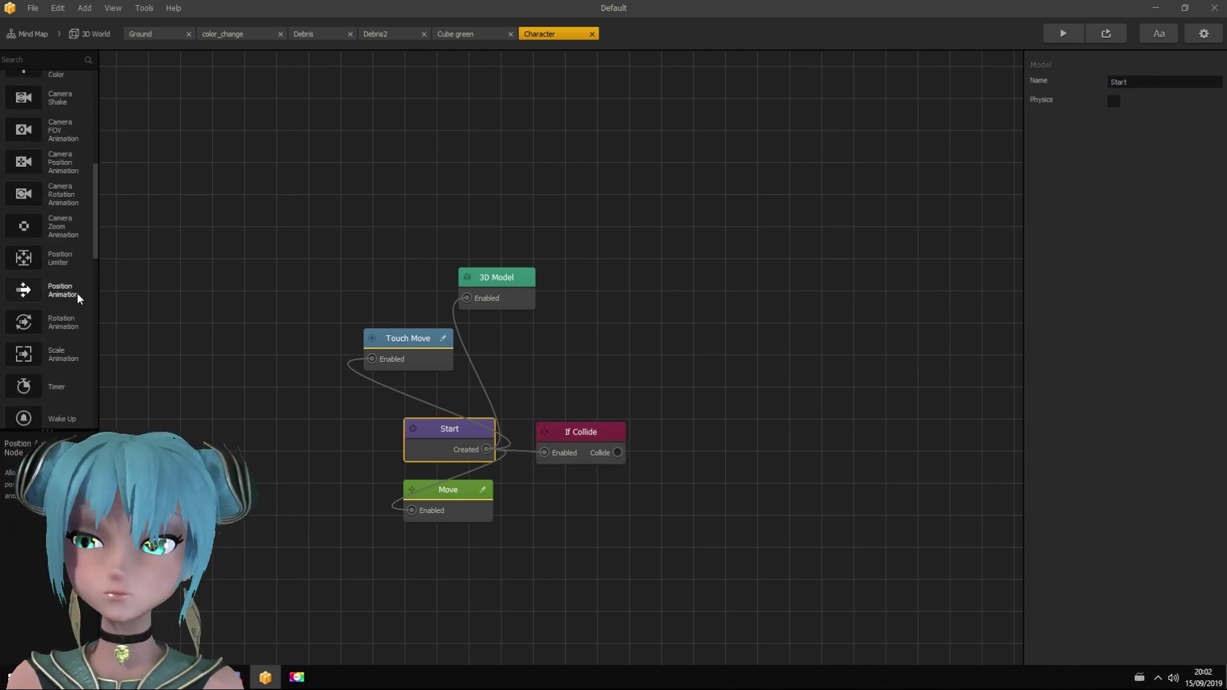
pyautogui.scroll(-3, 77, 293)
pyautogui.scroll(-3, 85, 305)
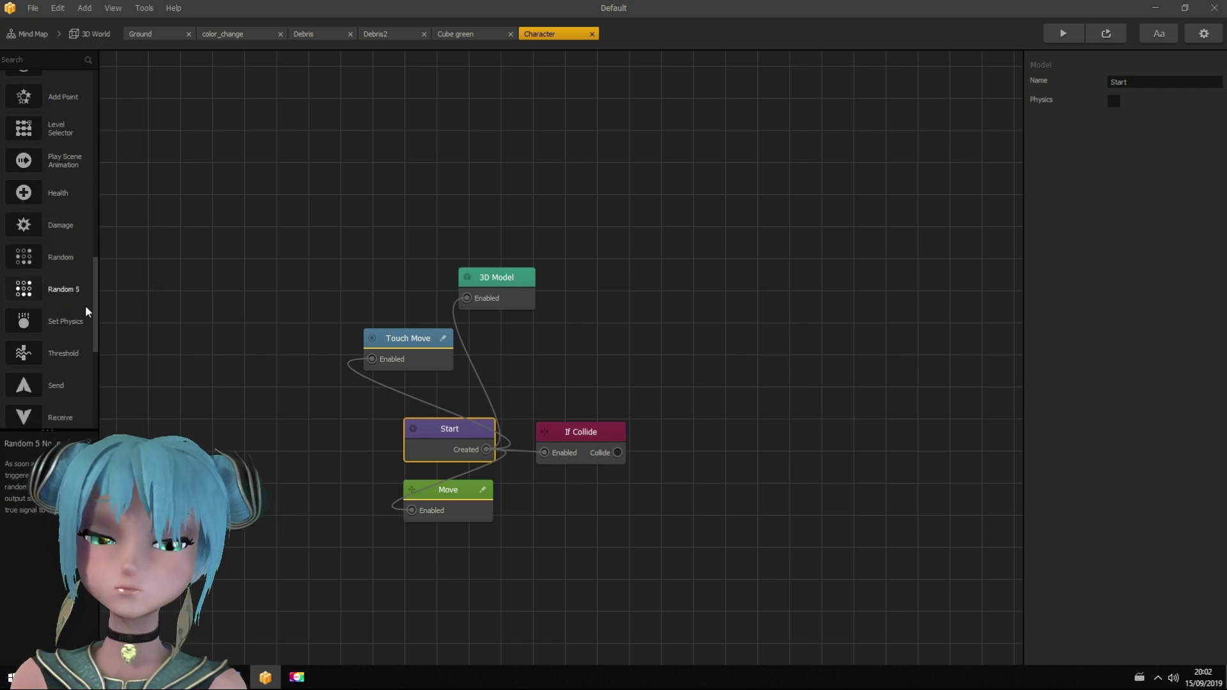
pyautogui.scroll(-3, 85, 305)
# Place a Random 5 node right of If Collide and open its script code
pyautogui.moveTo(65, 213); pyautogui.dragTo(674, 414)
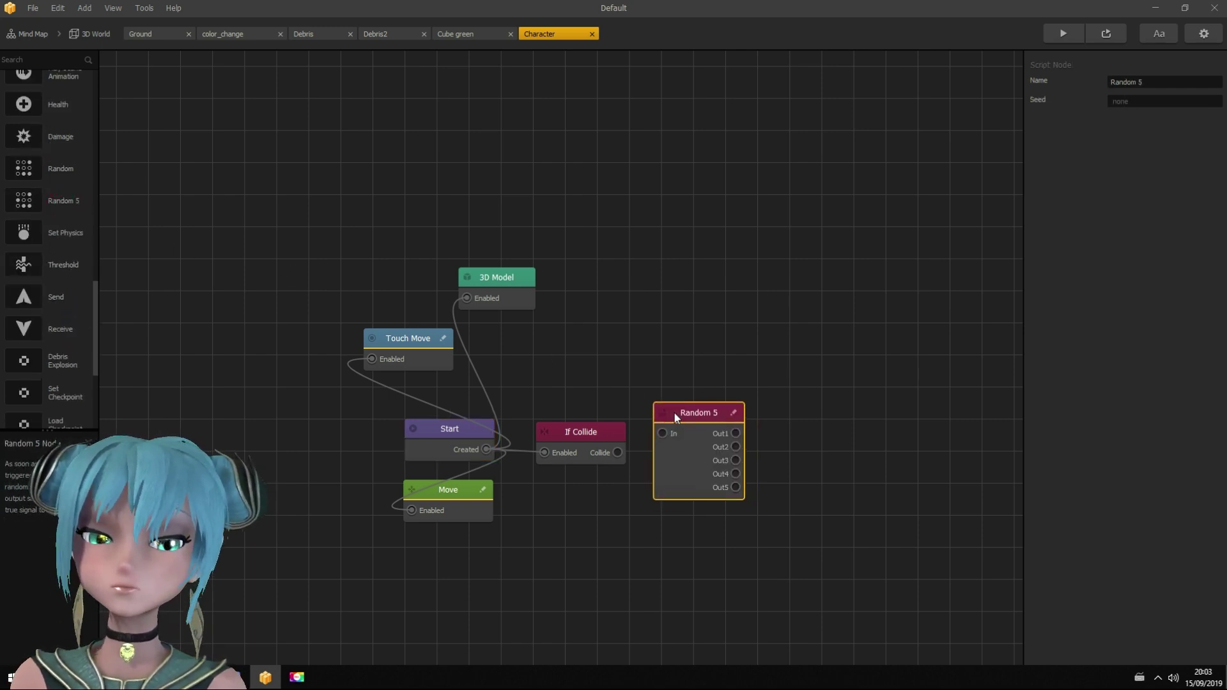
pyautogui.click(733, 414)
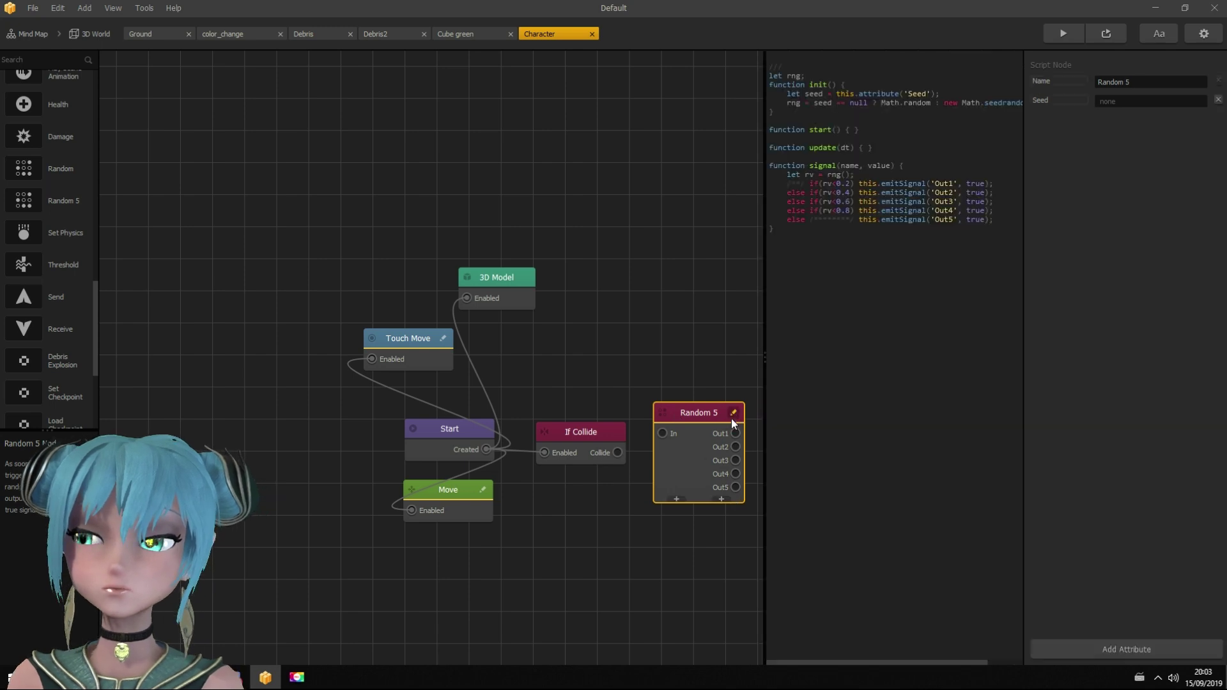
# Remove Out5 and set the script thresholds to 0.25, 0.5 and 0.75, with Out4 as else
pyautogui.click(735, 488)
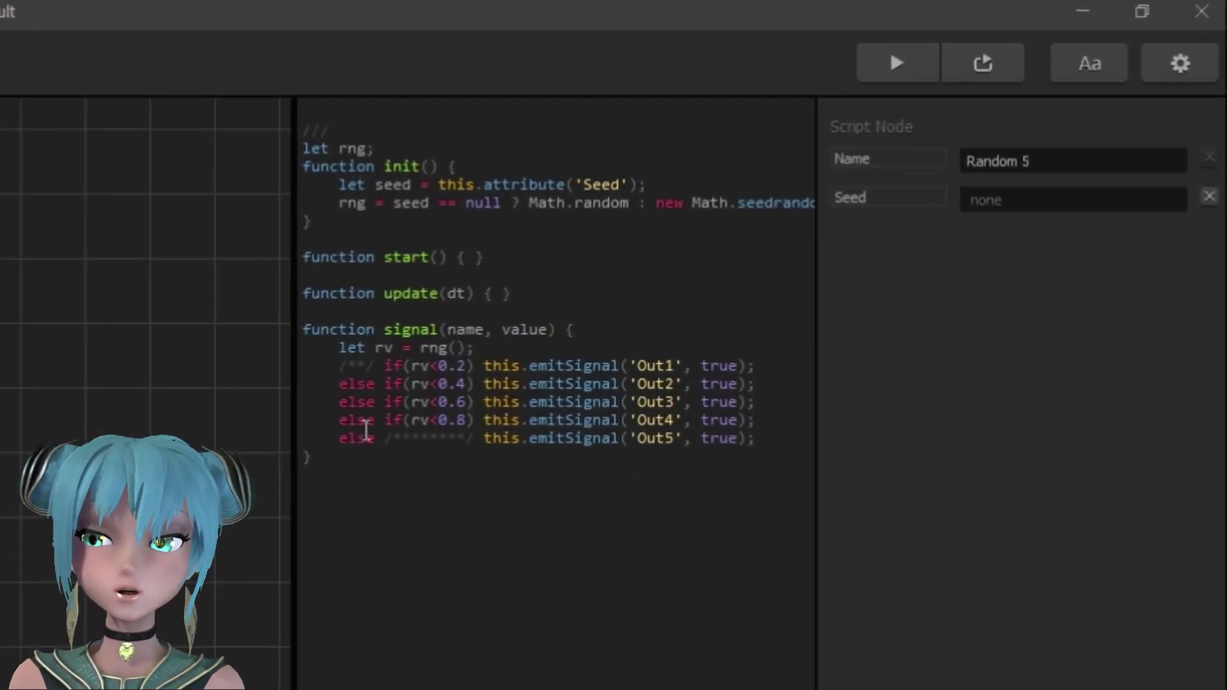
pyautogui.moveTo(384, 420); pyautogui.dragTo(472, 422)
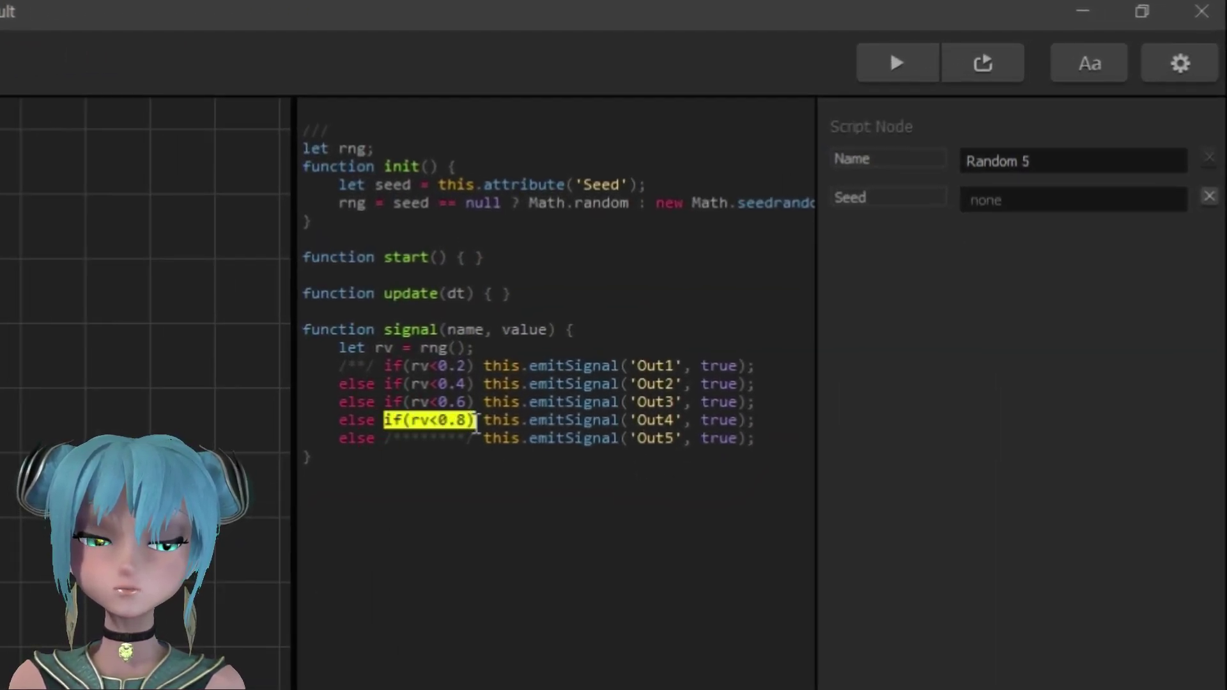
pyautogui.press('BackSpace')
pyautogui.press('BackSpace')
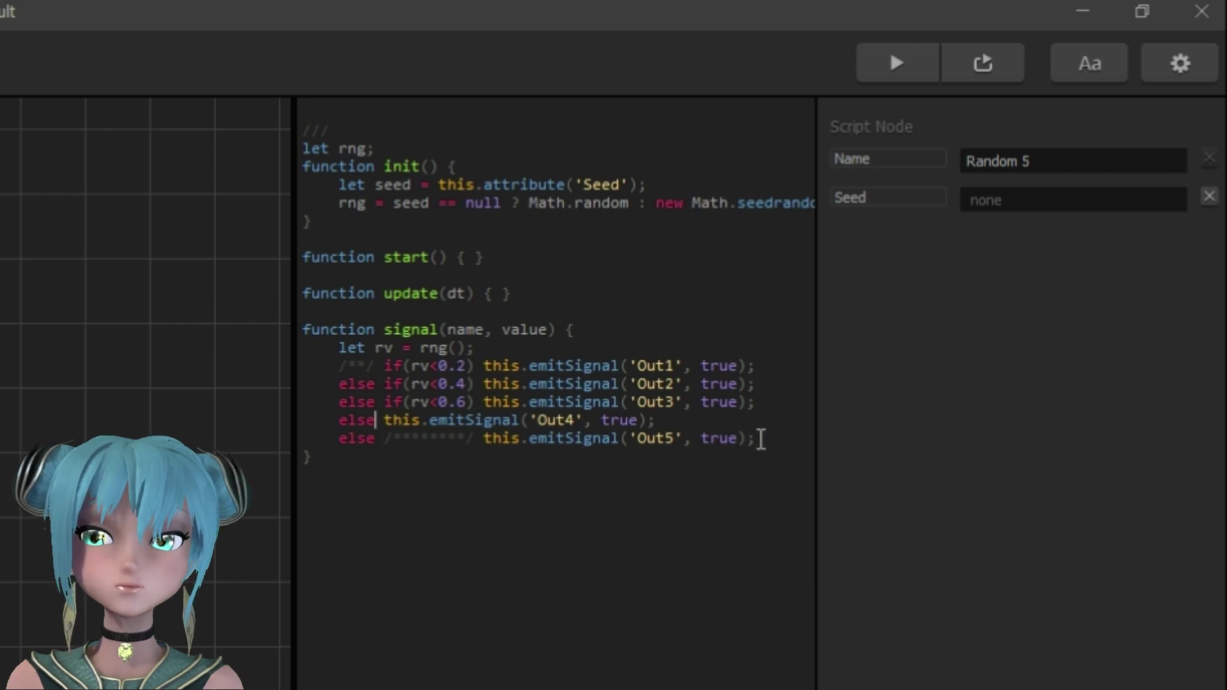
pyautogui.moveTo(758, 438); pyautogui.dragTo(298, 434)
pyautogui.press('BackSpace')
pyautogui.press('BackSpace')
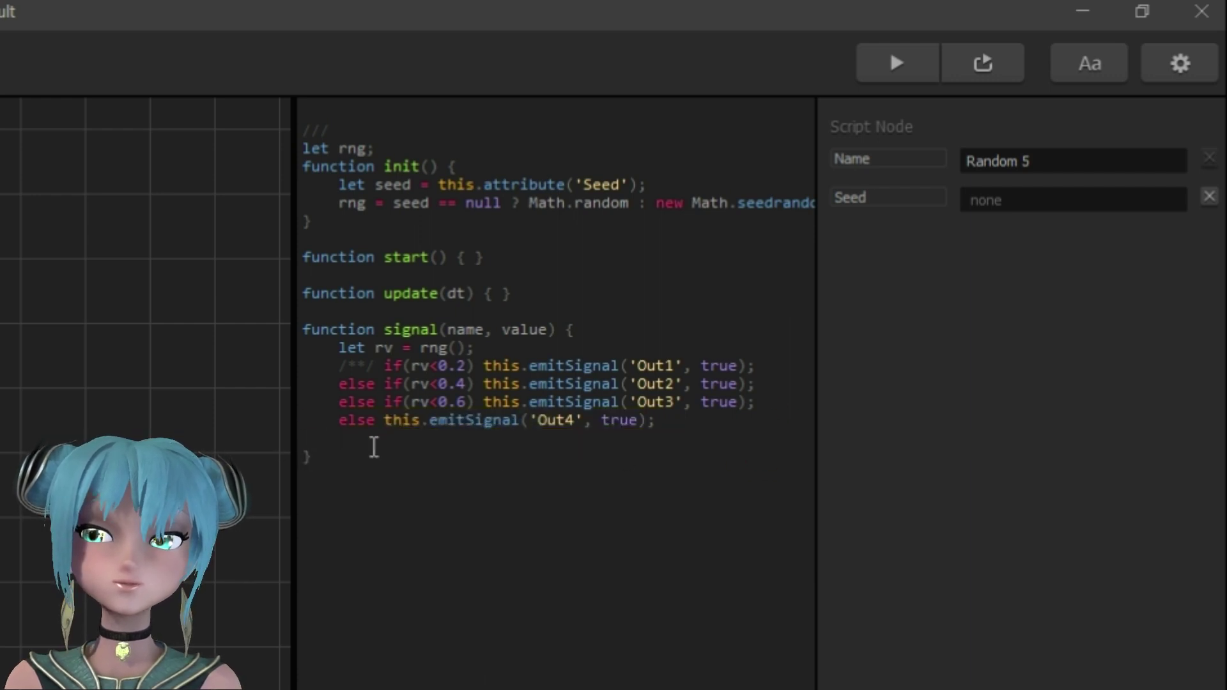
pyautogui.click(472, 365)
pyautogui.write('5')
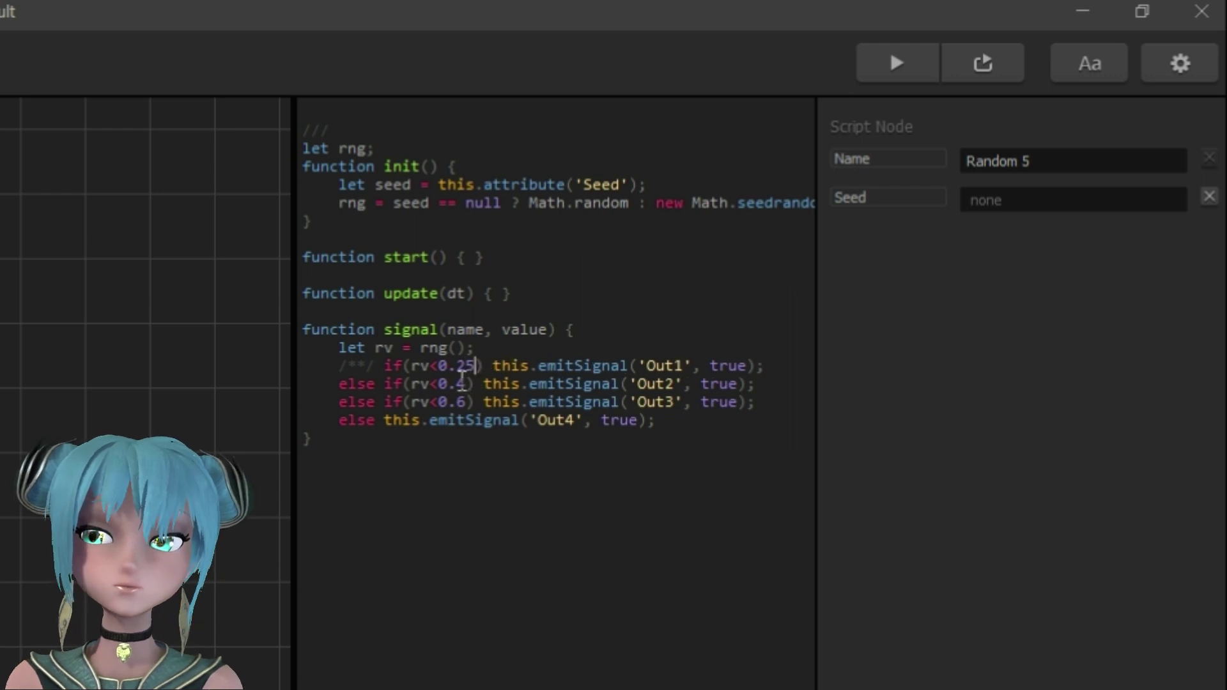
pyautogui.moveTo(469, 384); pyautogui.dragTo(461, 402)
pyautogui.write('5')
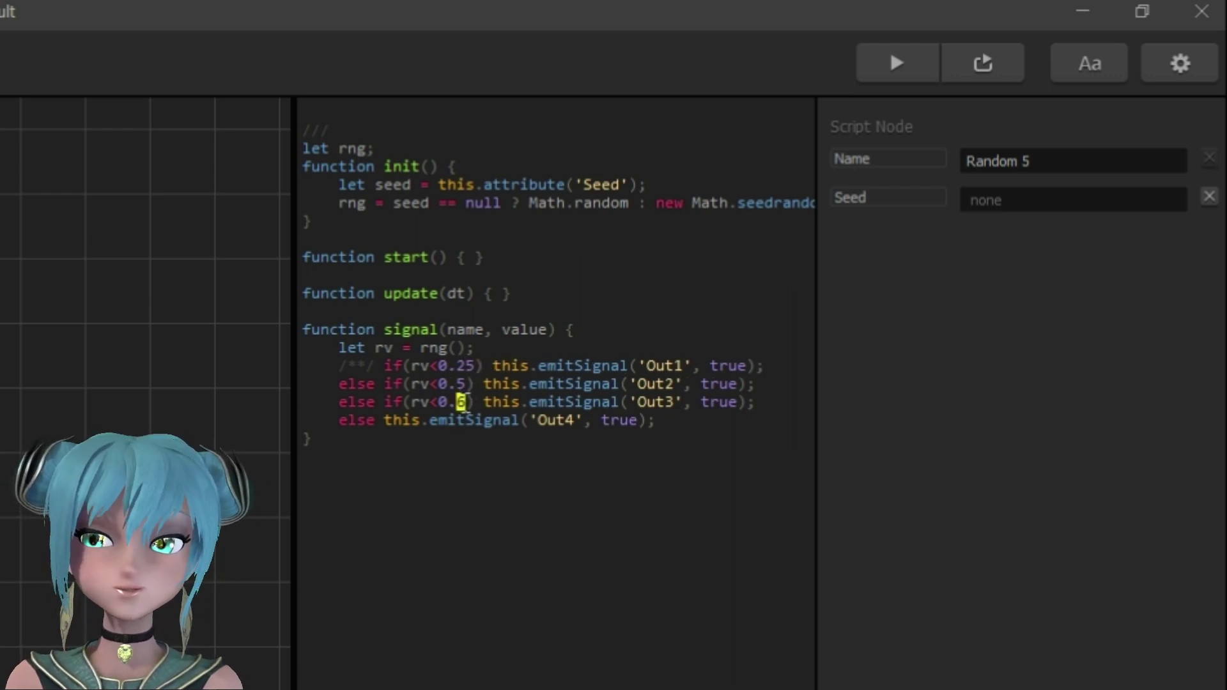
pyautogui.write('75')
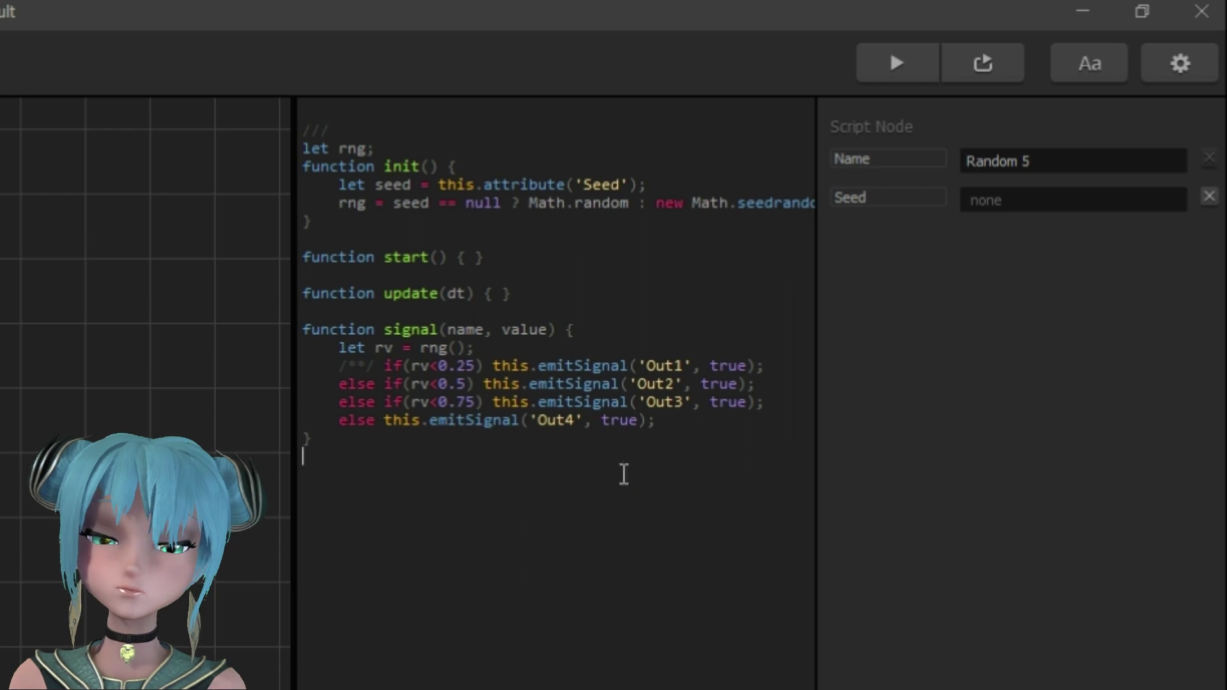
pyautogui.click(597, 504)
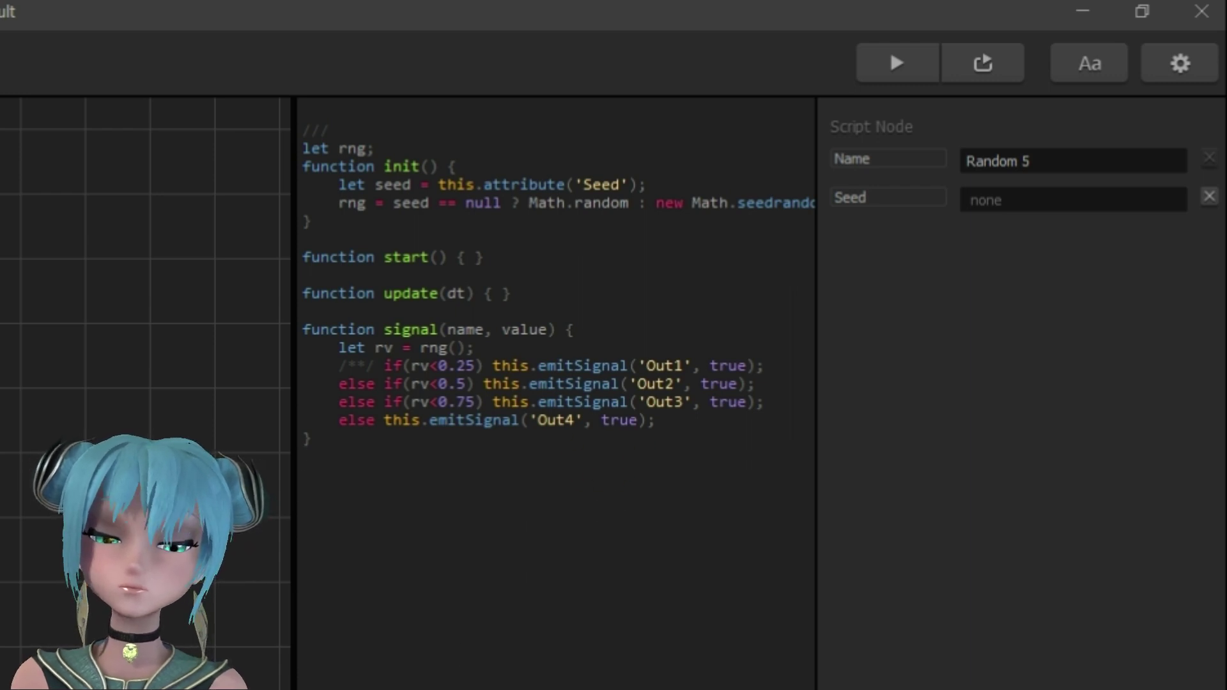
# Rename the node to Random 4 and wire If Collide's Collide output into its In
pyautogui.click(1034, 169)
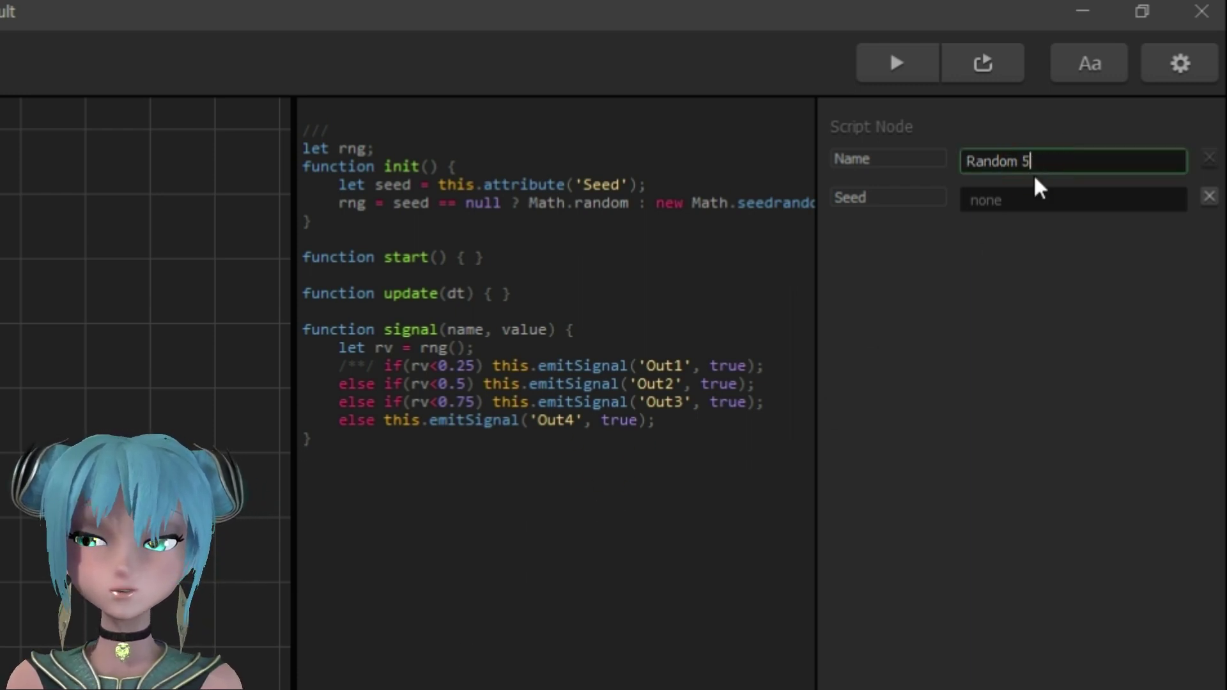
pyautogui.press('BackSpace')
pyautogui.write('4')
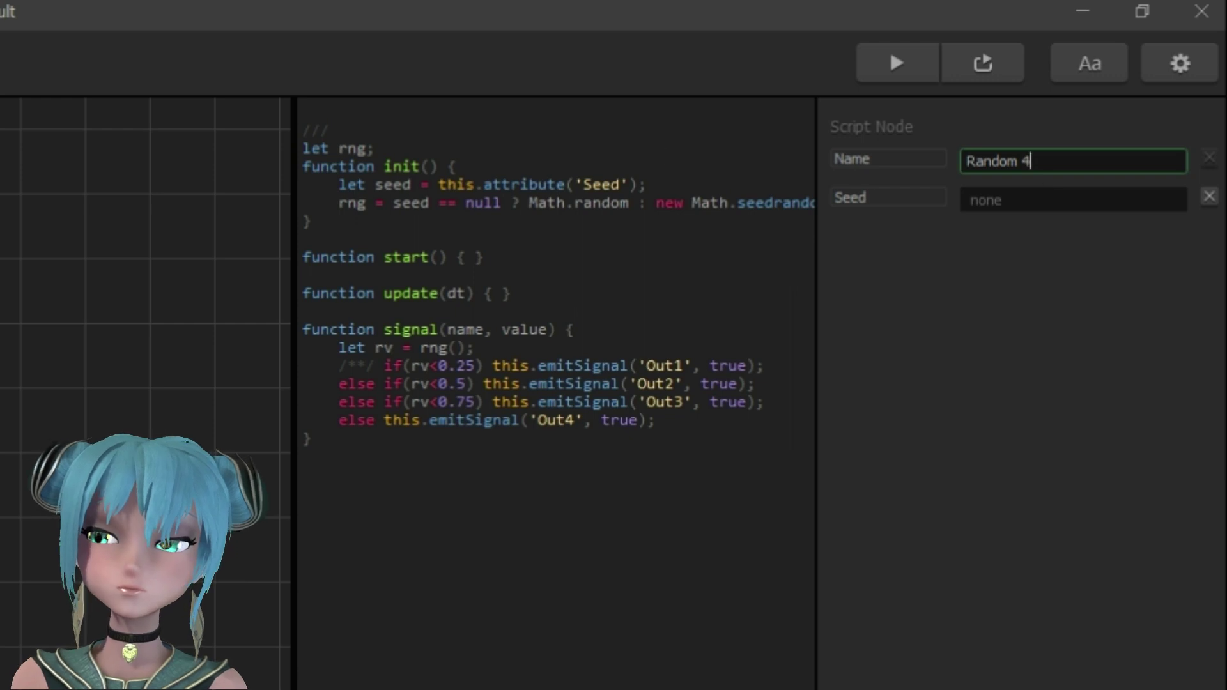
pyautogui.click(668, 374)
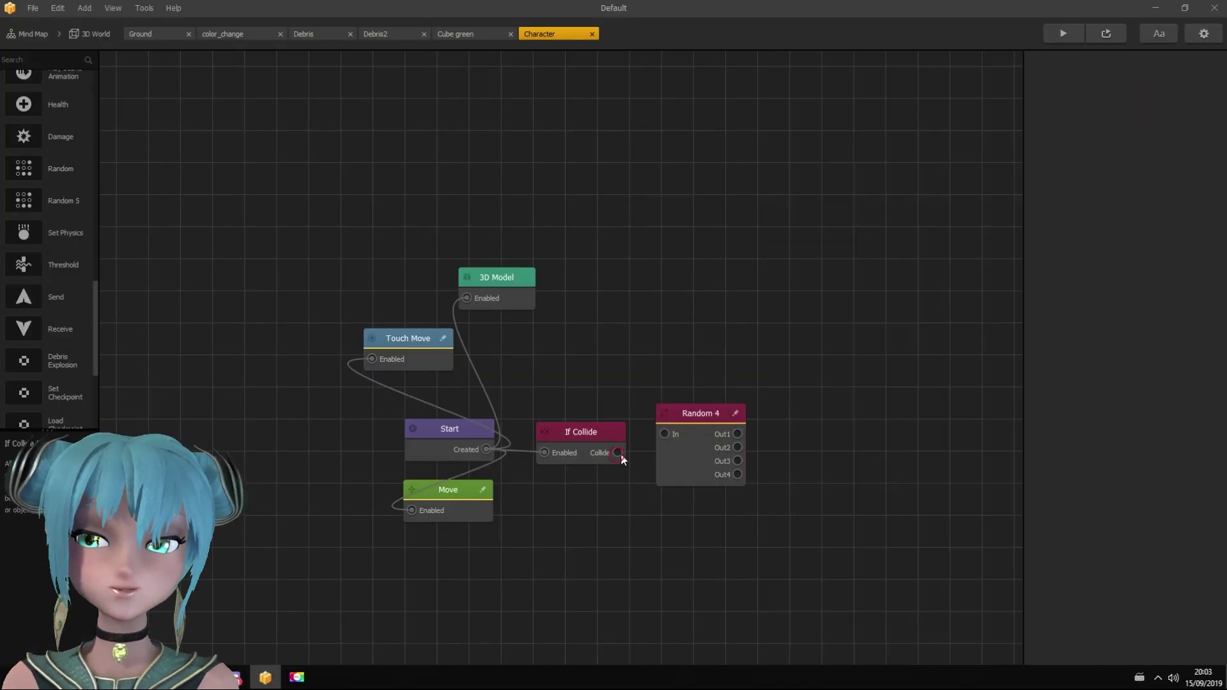
pyautogui.moveTo(619, 454); pyautogui.dragTo(664, 434)
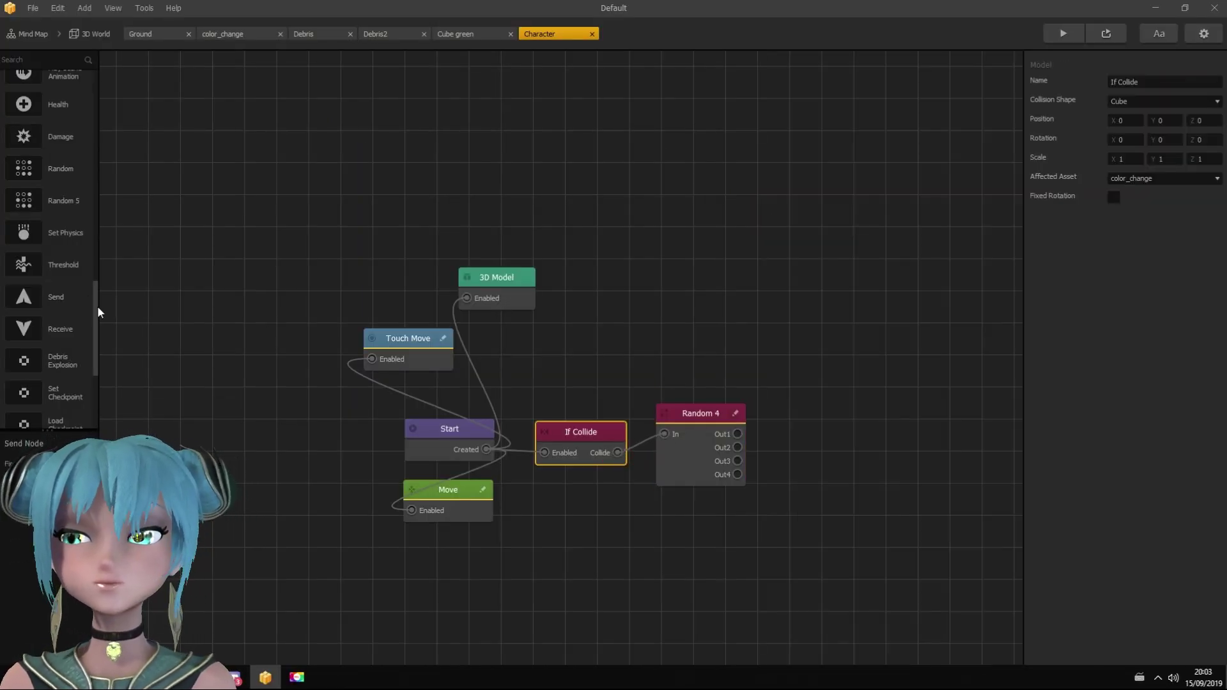
pyautogui.moveTo(96, 312); pyautogui.dragTo(103, 370)
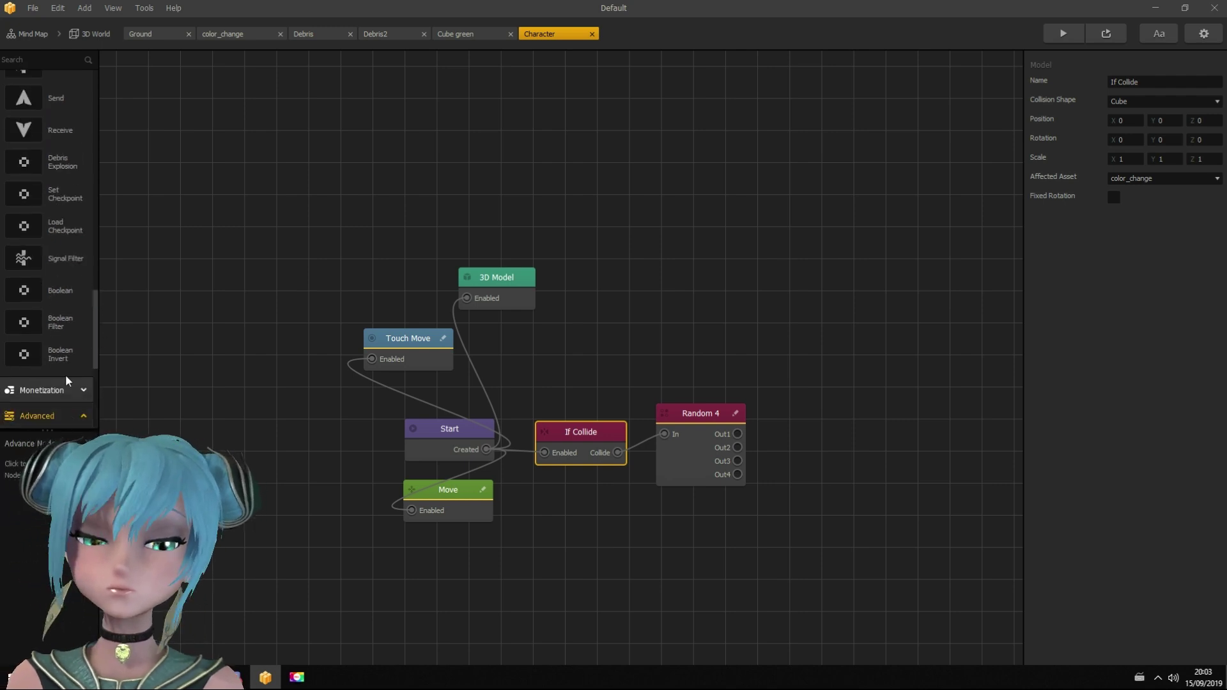
pyautogui.click(58, 415)
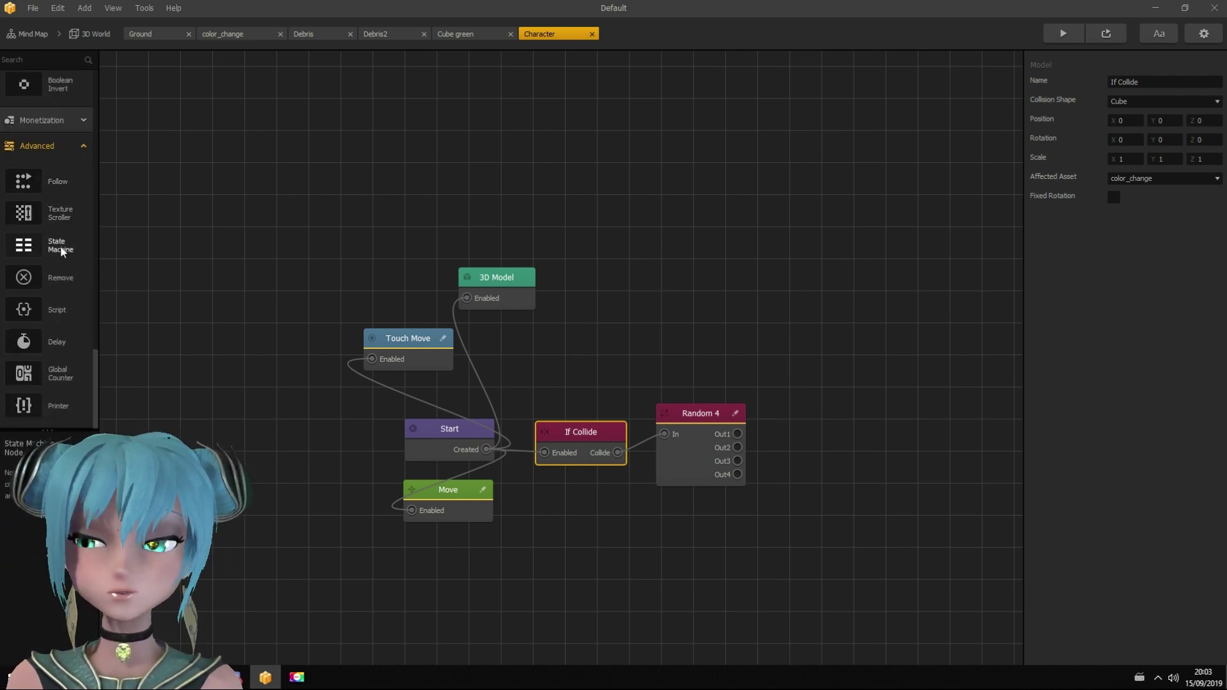
# Add a State node with four states named green, purple, yellow and red
pyautogui.click(781, 429)
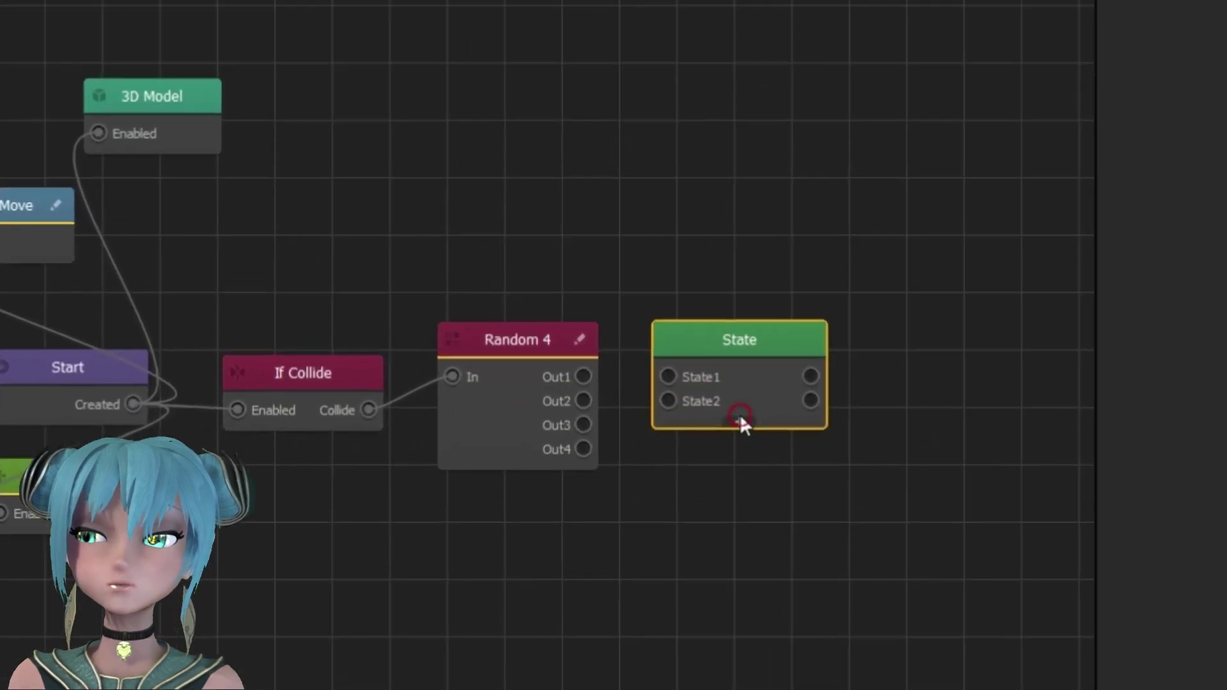
pyautogui.click(740, 422)
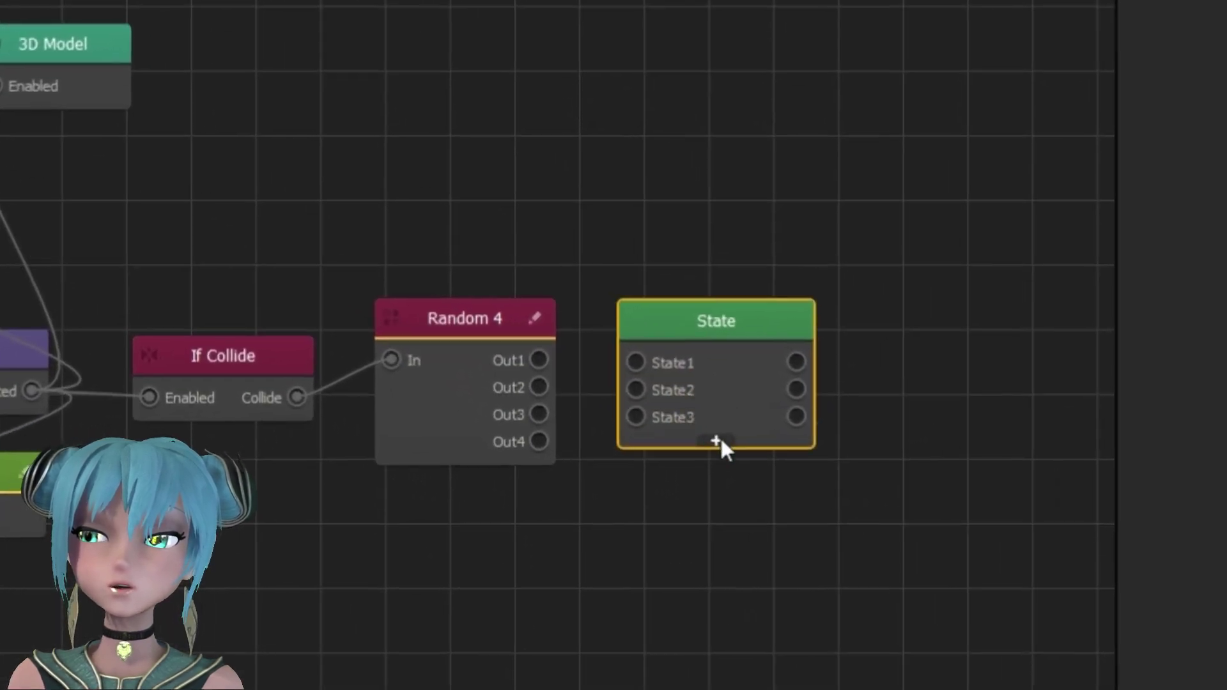
pyautogui.doubleClick(672, 362)
pyautogui.write('green')
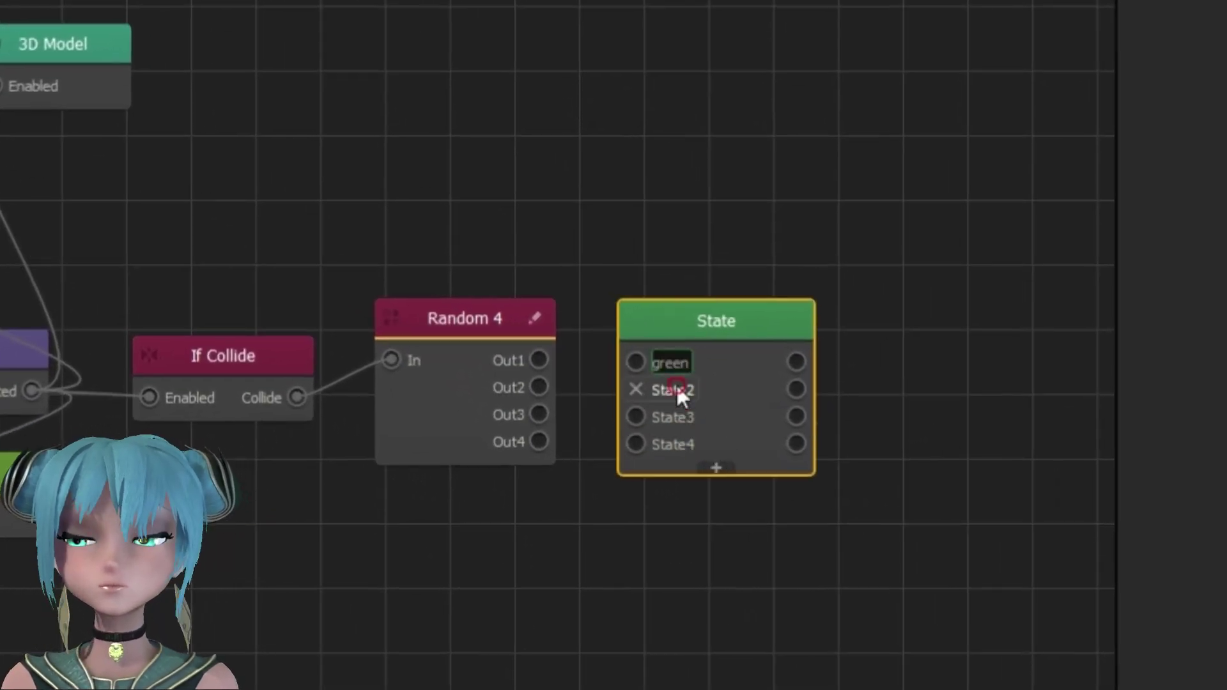
pyautogui.doubleClick(676, 389)
pyautogui.write('purple')
pyautogui.doubleClick(673, 417)
pyautogui.write('yellow')
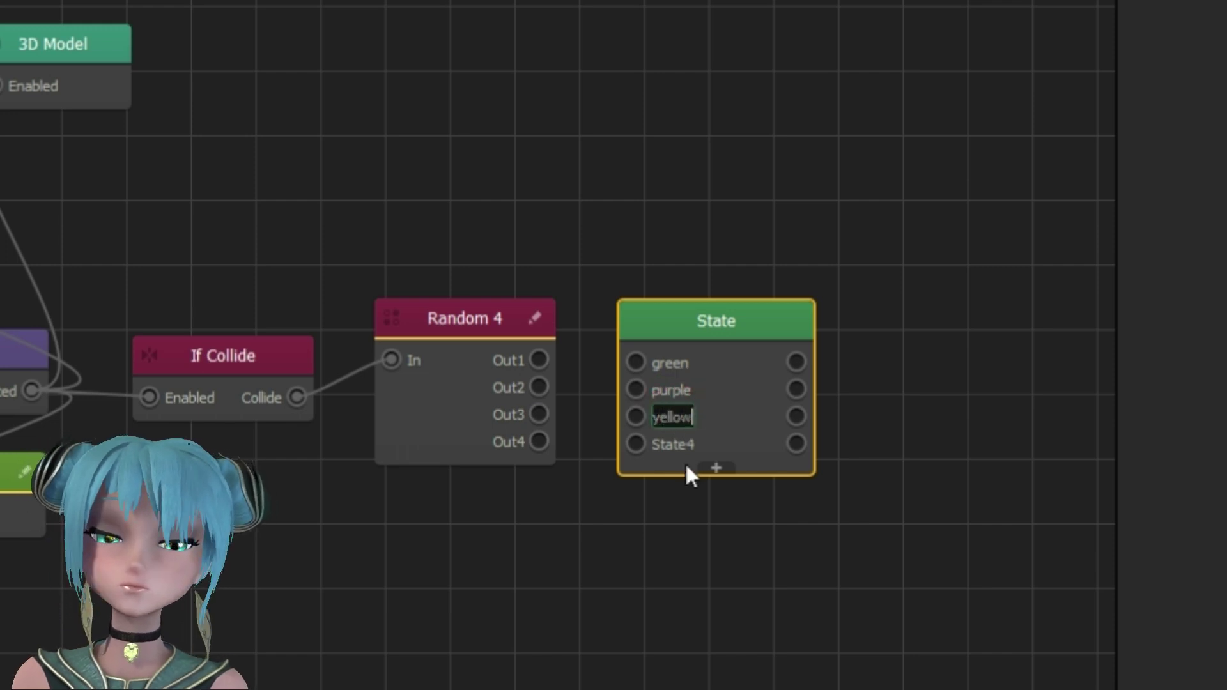
pyautogui.doubleClick(671, 444)
pyautogui.write('red')
# Wire Random 4's Out1–Out4 to the green, purple, yellow and red states
pyautogui.moveTo(539, 360); pyautogui.dragTo(636, 363)
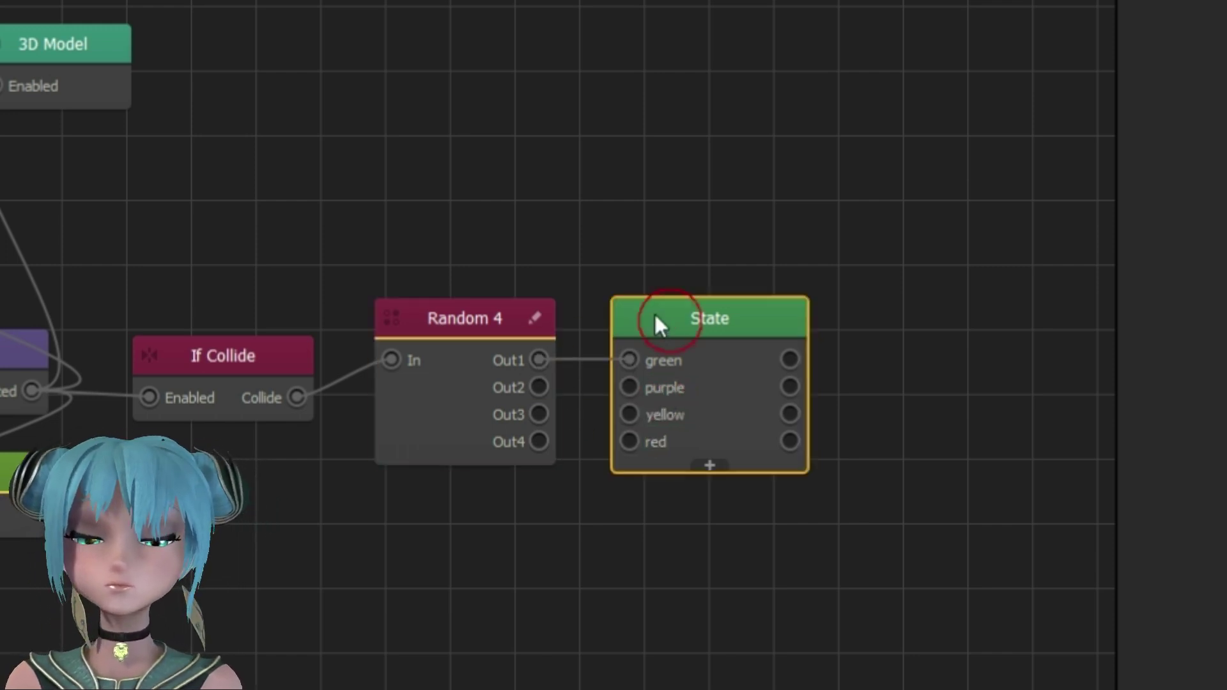
pyautogui.moveTo(654, 312); pyautogui.dragTo(622, 308)
pyautogui.moveTo(539, 386); pyautogui.dragTo(603, 384)
pyautogui.moveTo(538, 441); pyautogui.dragTo(604, 438)
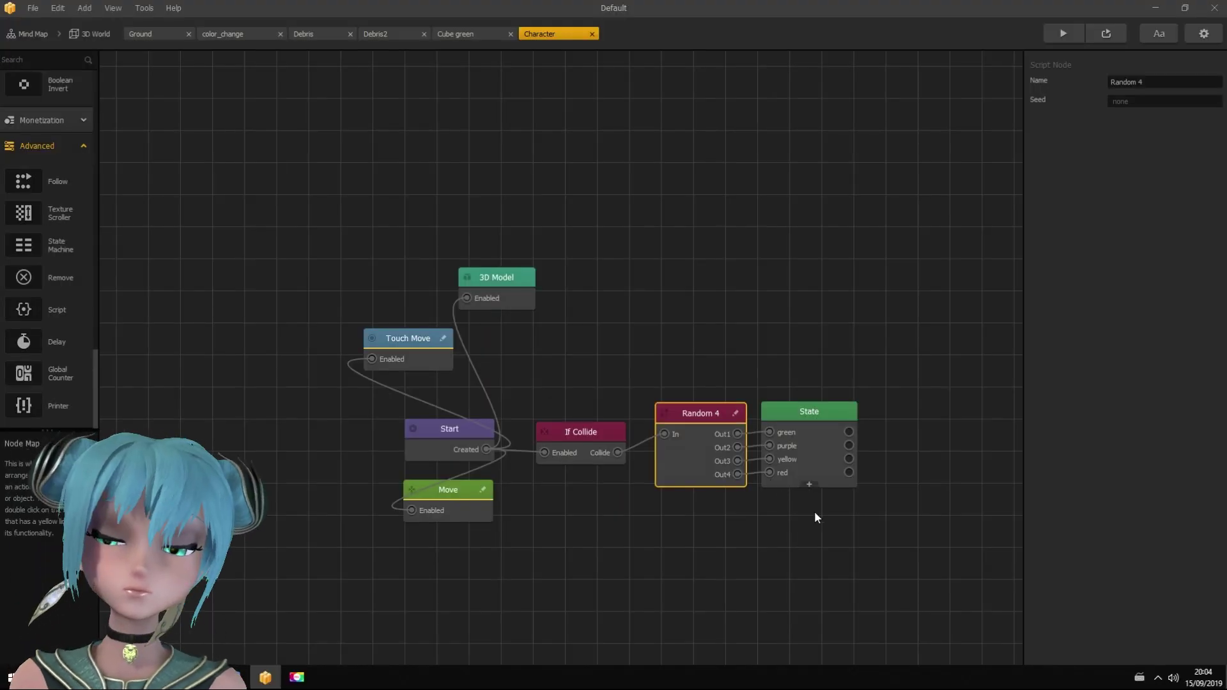
pyautogui.click(814, 514)
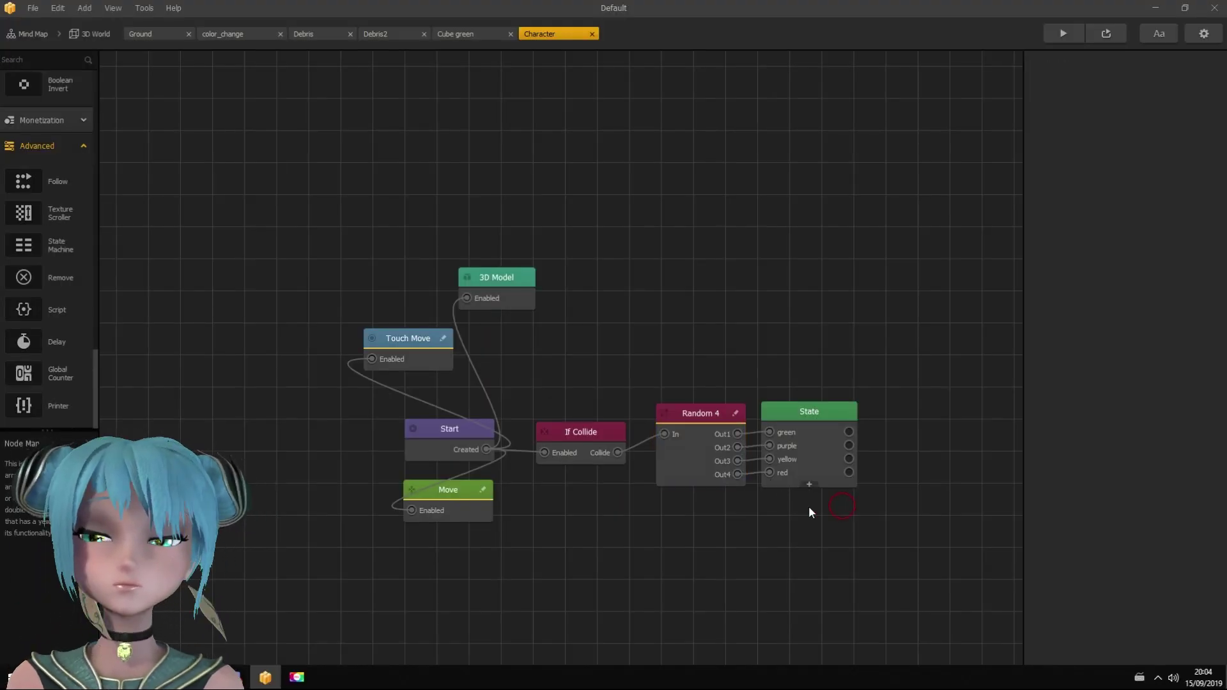
pyautogui.press('space')
# Add a Set Color node beside the State node and duplicate it
pyautogui.moveTo(784, 543); pyautogui.dragTo(488, 533)
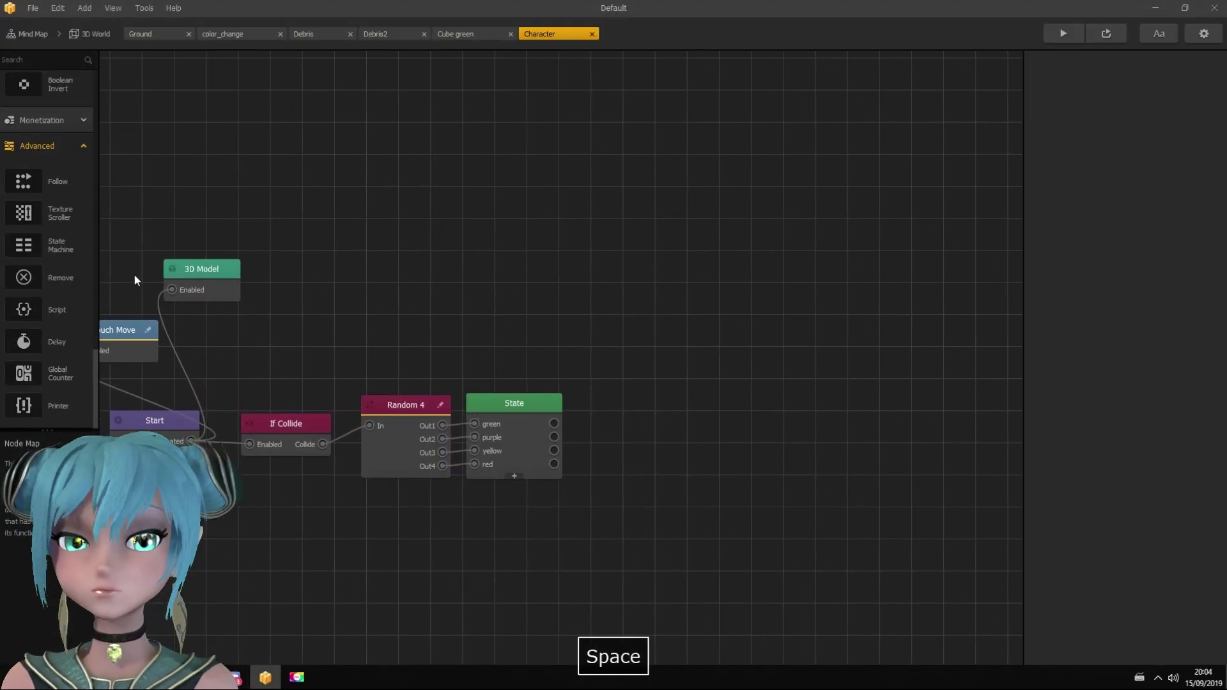
pyautogui.scroll(3, 65, 257)
pyautogui.scroll(3, 62, 258)
pyautogui.scroll(2, 63, 258)
pyautogui.scroll(2, 63, 258)
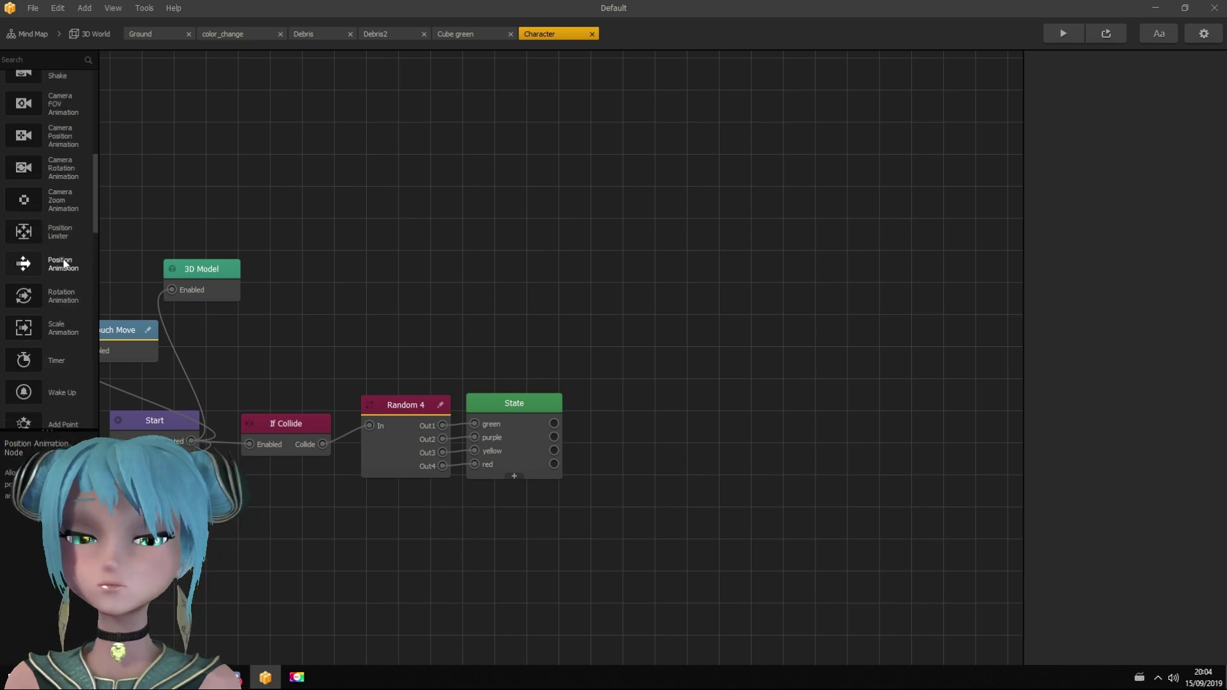
pyautogui.scroll(2, 68, 273)
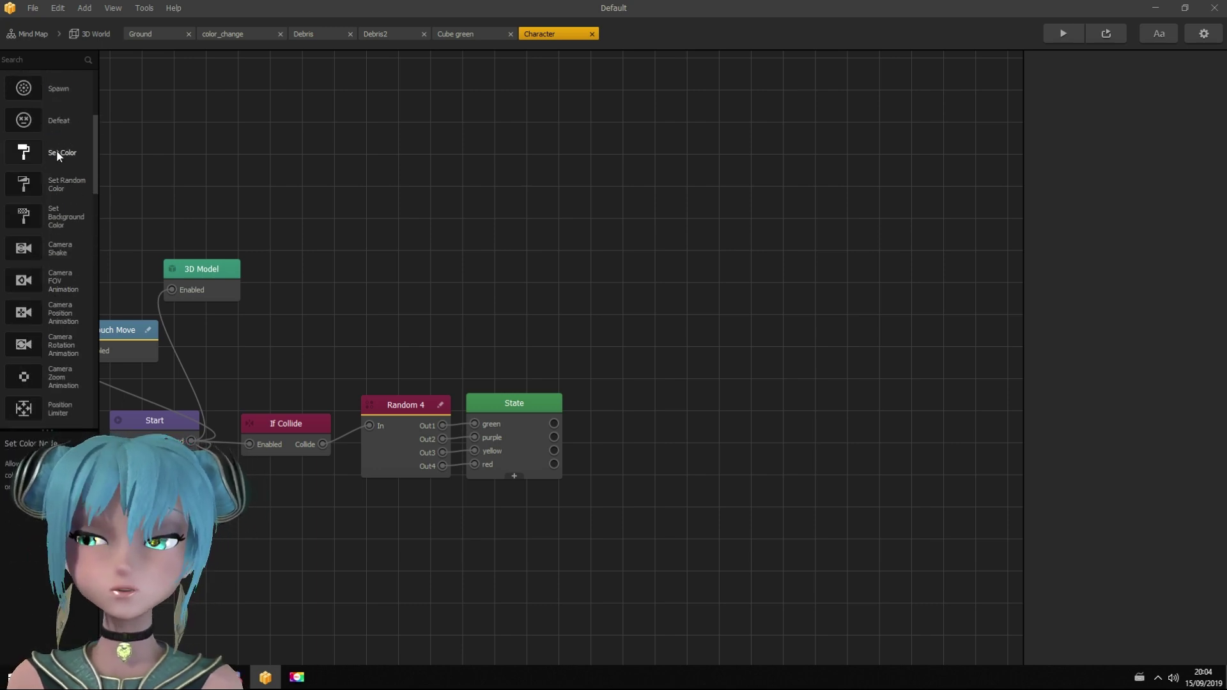
pyautogui.moveTo(607, 330); pyautogui.dragTo(608, 333)
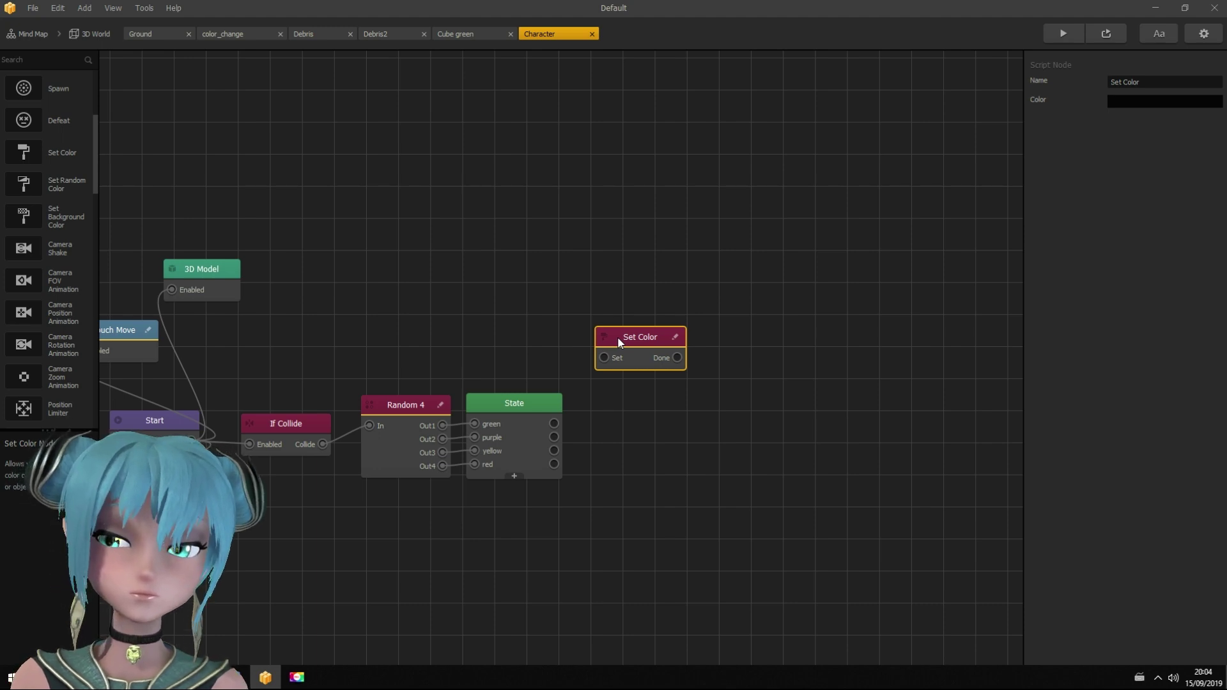
pyautogui.moveTo(626, 342); pyautogui.dragTo(617, 345)
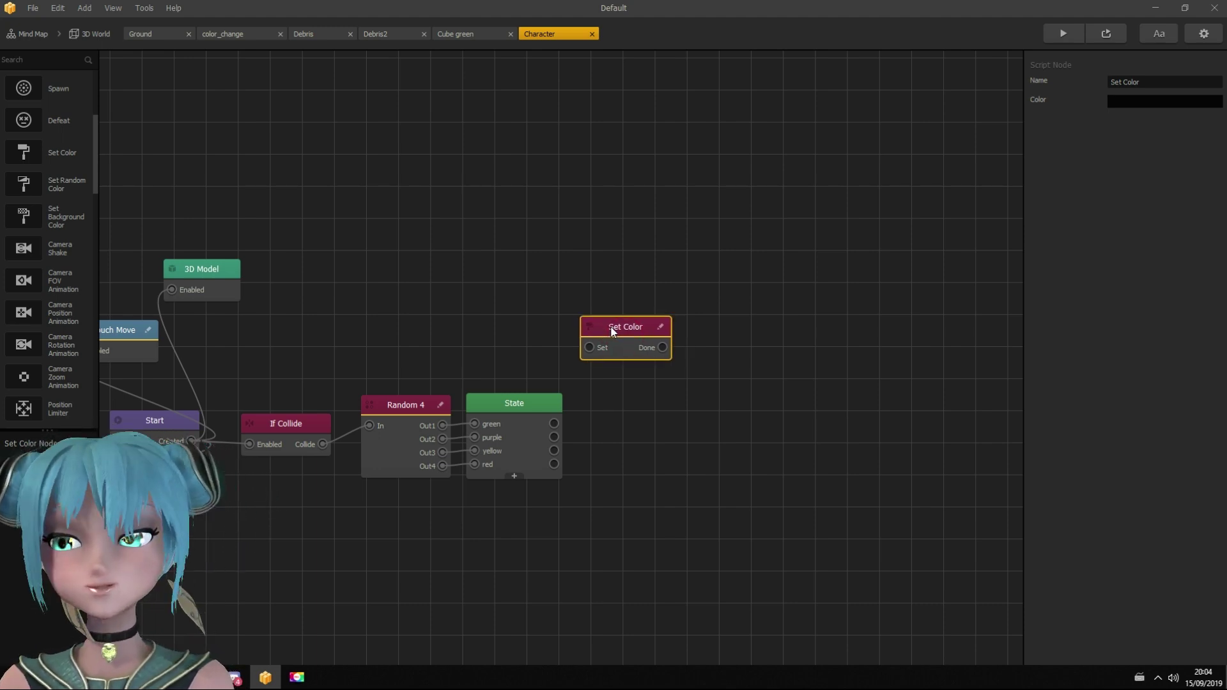
pyautogui.hotkey('ctrl', 'd')
pyautogui.hotkey('ctrl', 'd')
pyautogui.hotkey('ctrl', 'd')
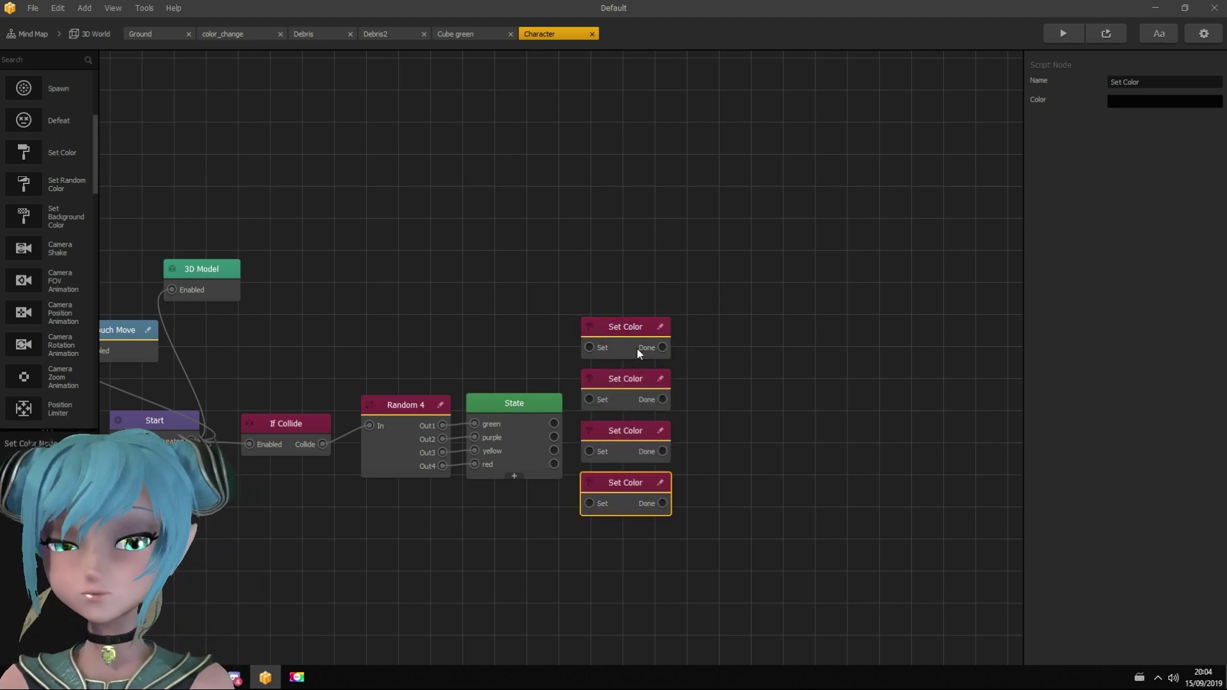
# Name the top Set Color node green and give it green sampled from the texture
pyautogui.click(636, 348)
pyautogui.click(1160, 78)
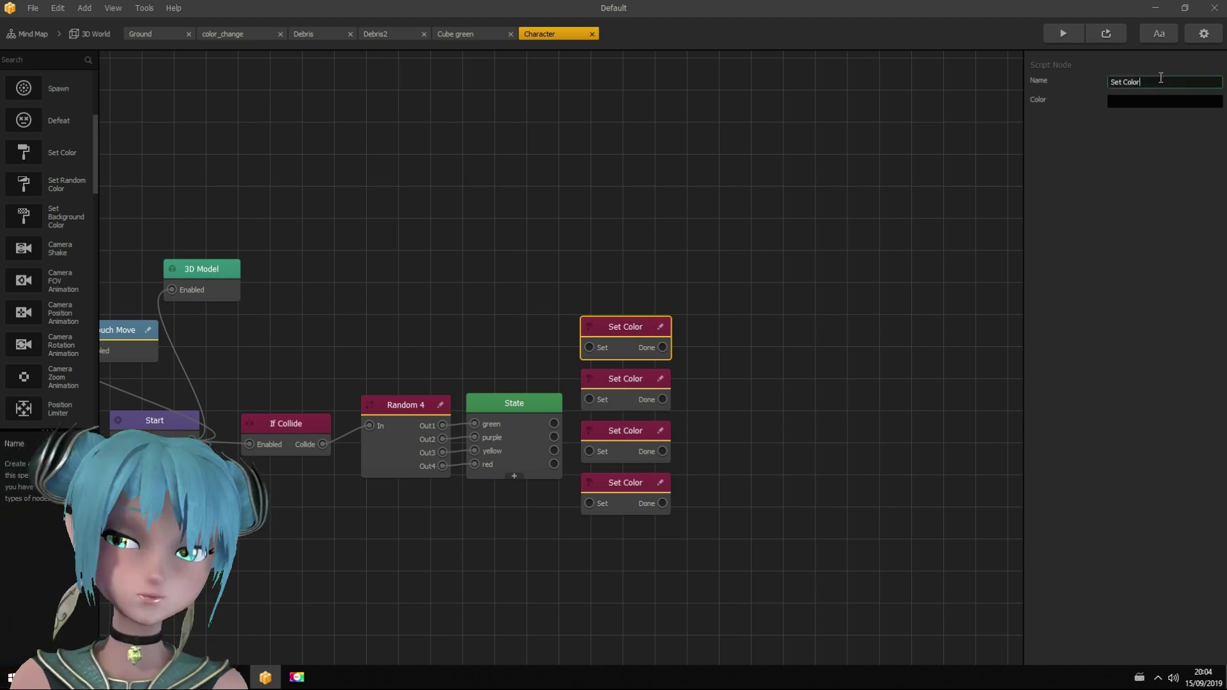
pyautogui.write('green')
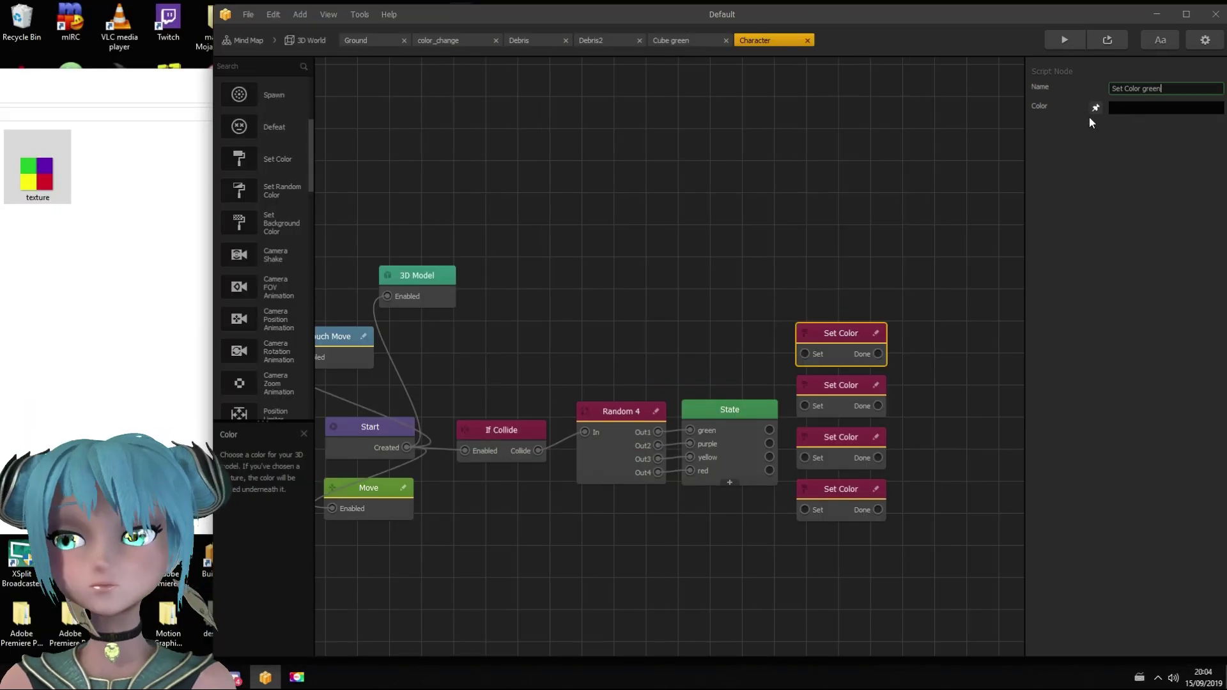
pyautogui.click(1129, 106)
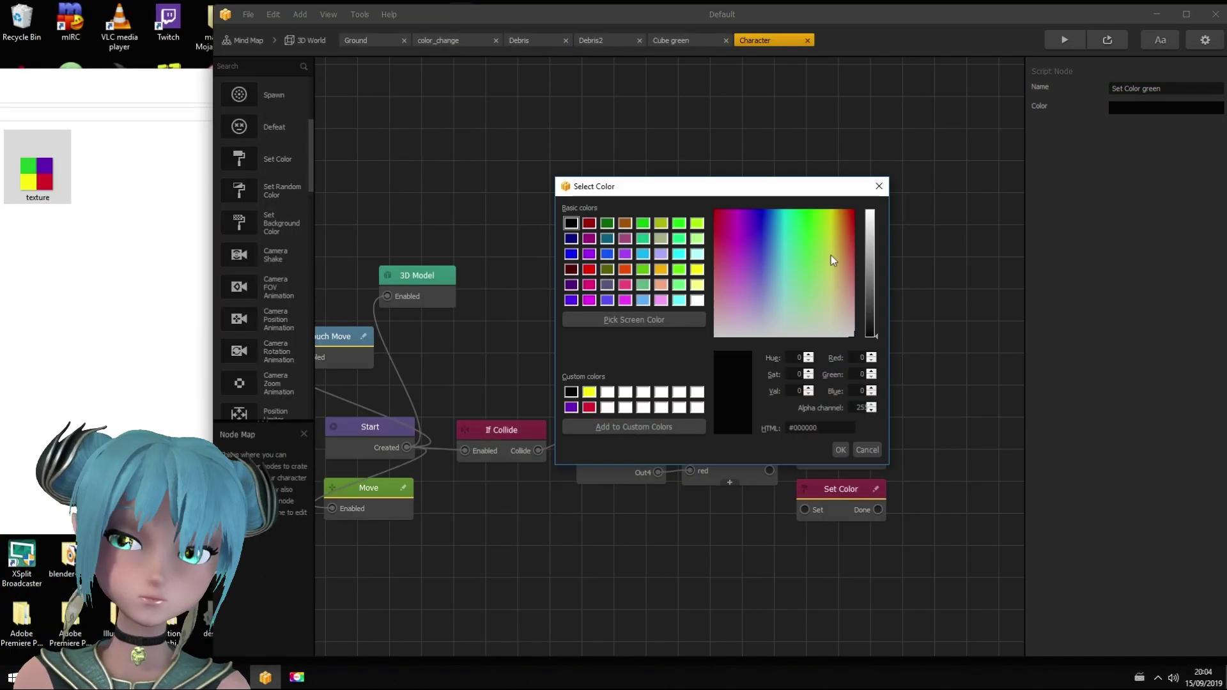
pyautogui.click(634, 320)
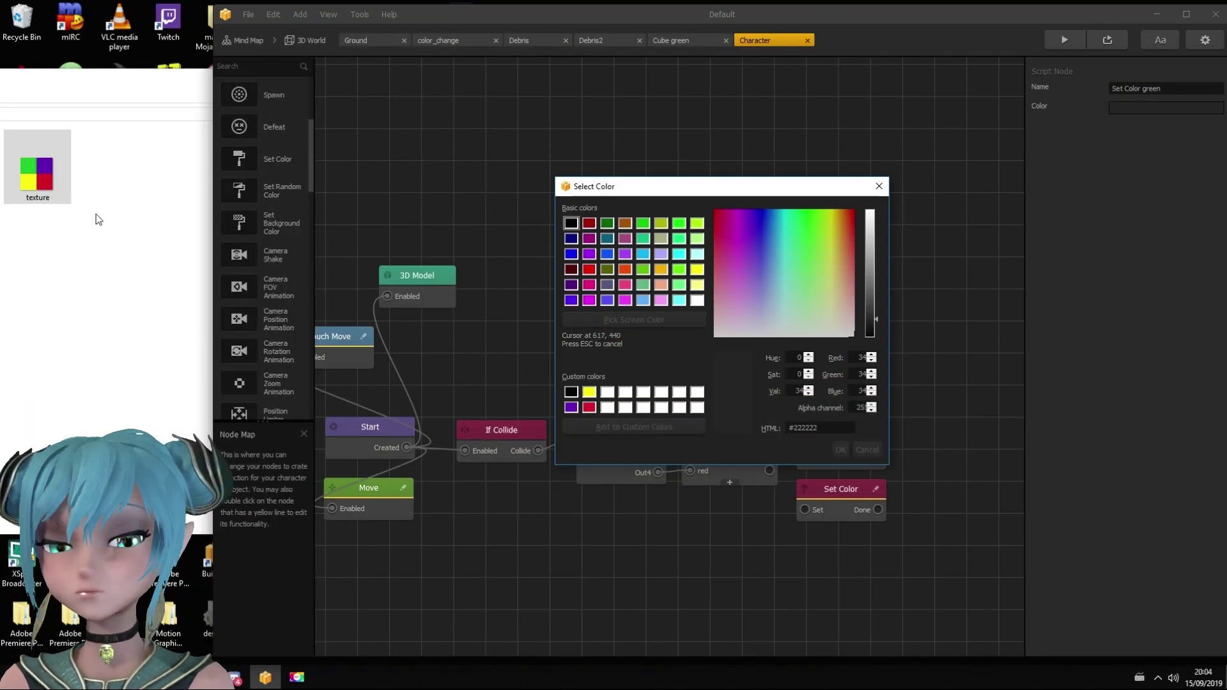
pyautogui.click(29, 168)
pyautogui.click(840, 450)
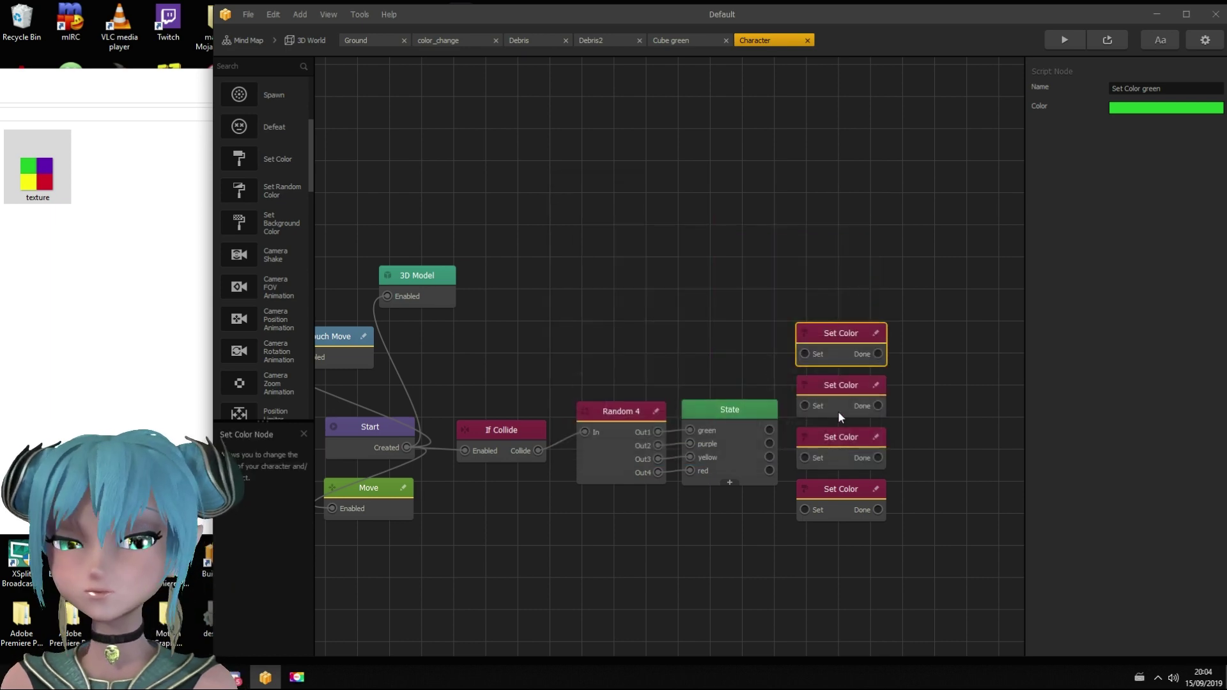
# Make the second Set Color node purple, sampling purple from the texture image
pyautogui.click(846, 385)
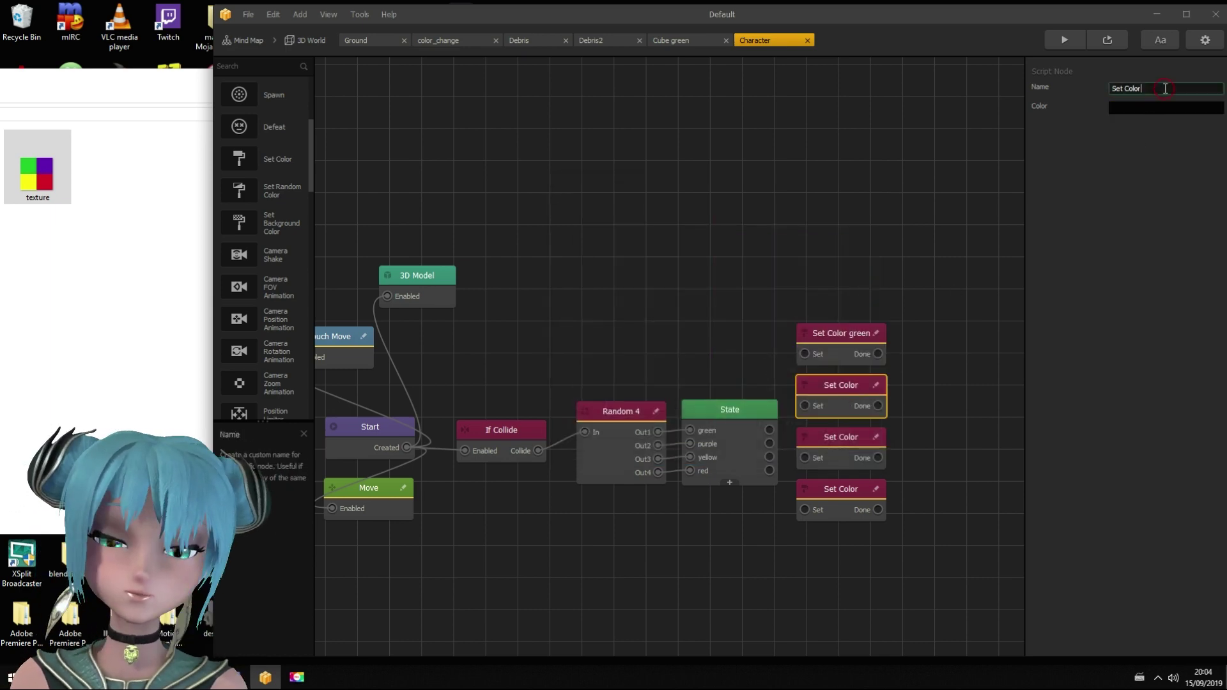
pyautogui.write(' purple')
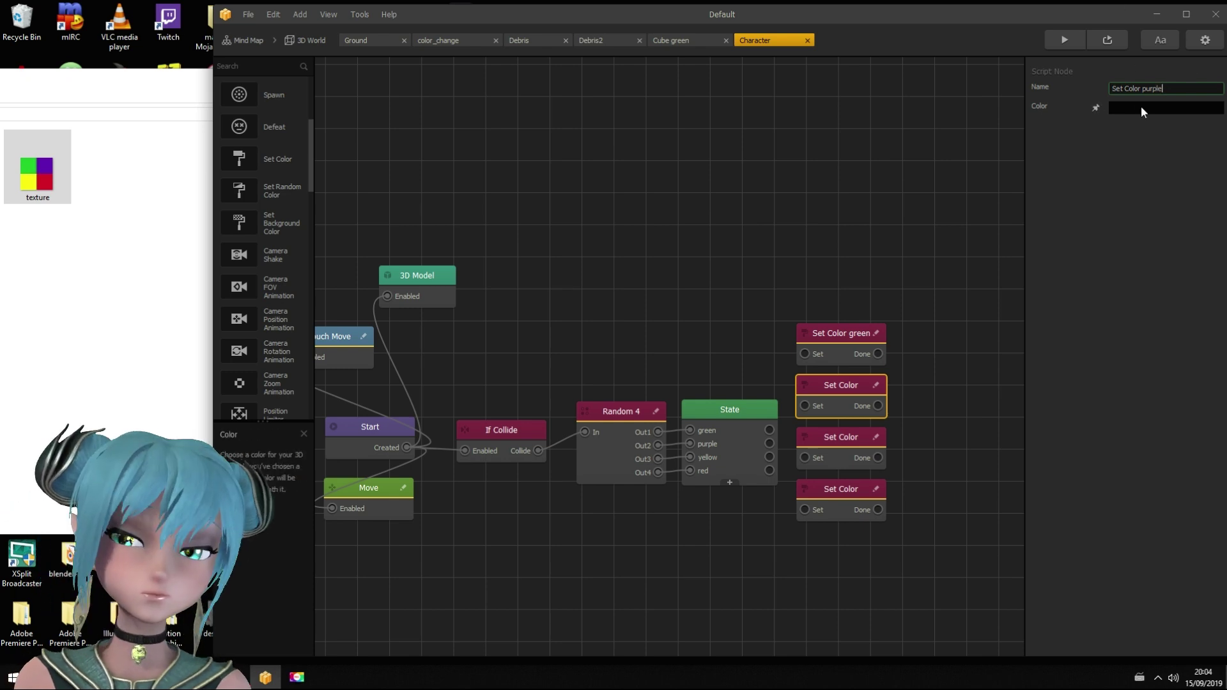
pyautogui.click(1147, 107)
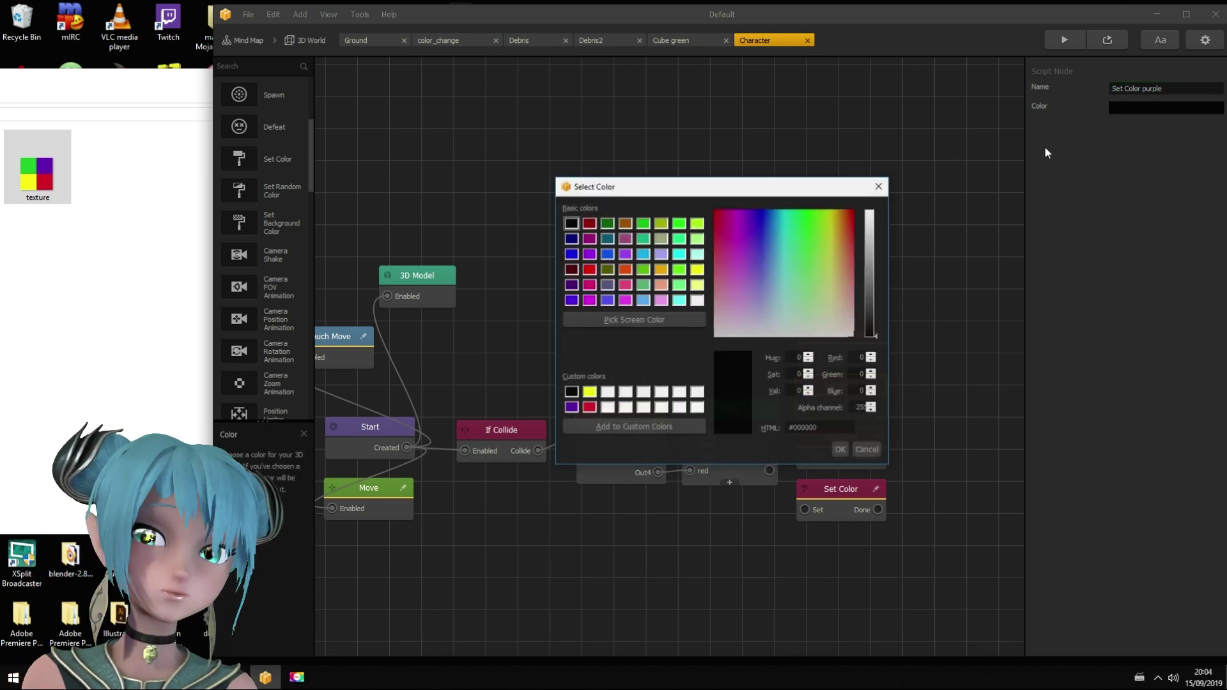
pyautogui.click(628, 319)
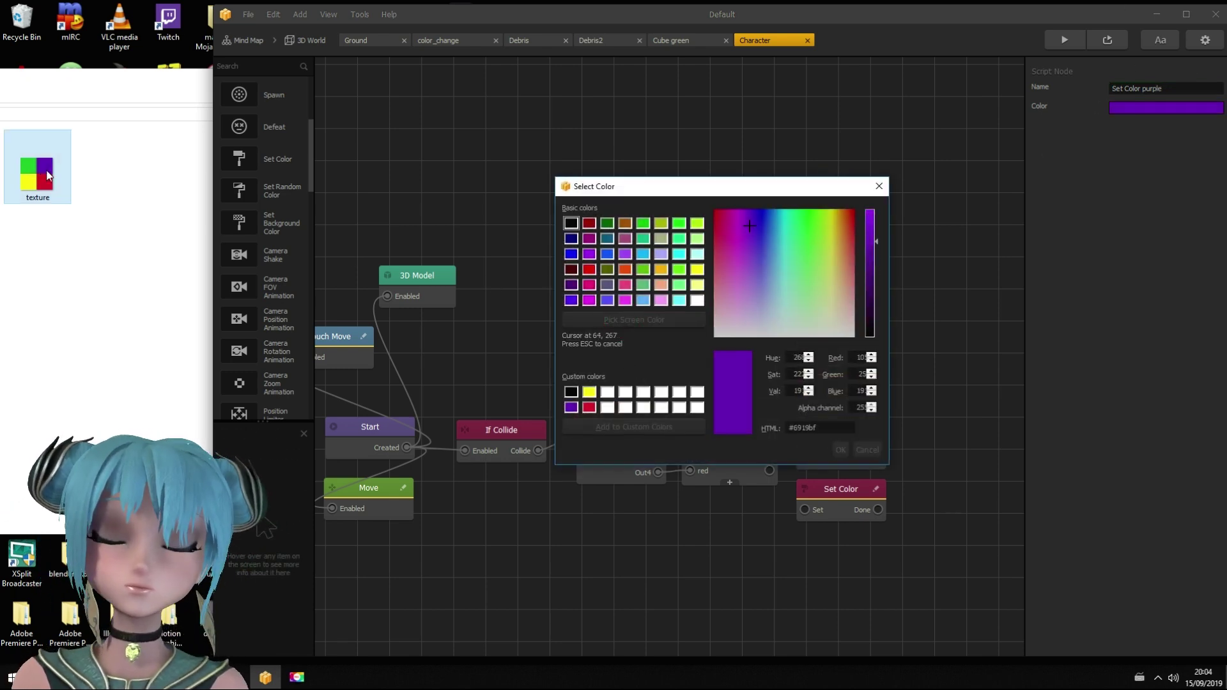
pyautogui.click(45, 165)
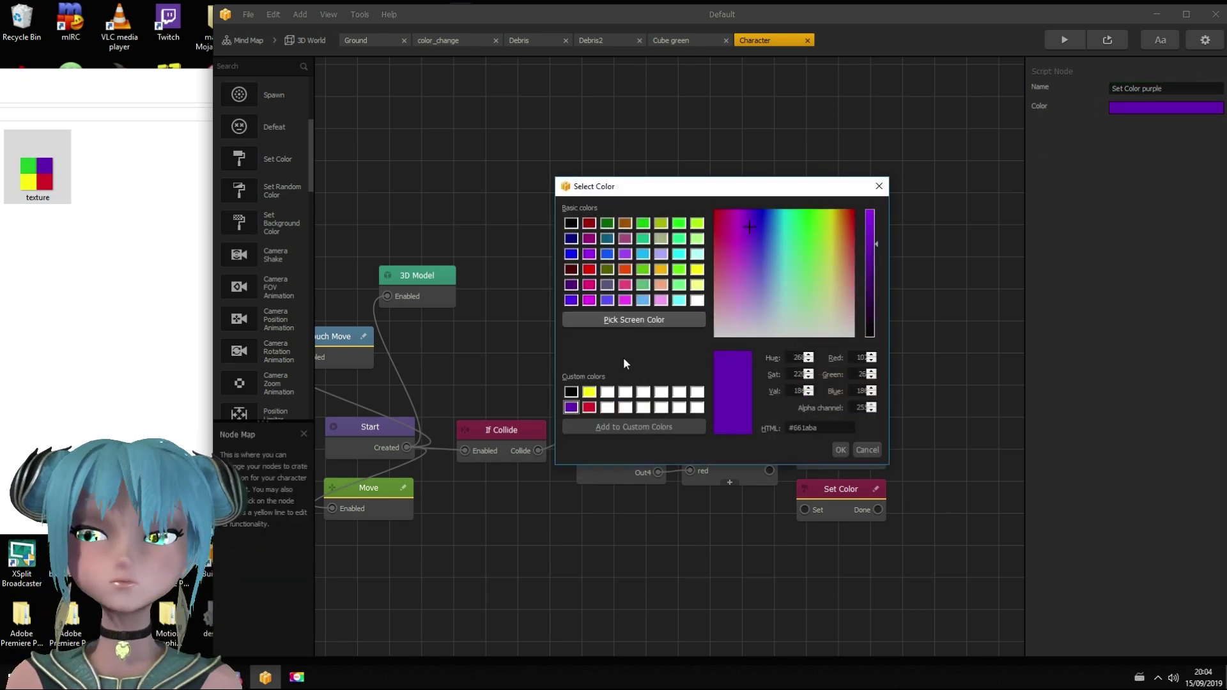
pyautogui.click(840, 451)
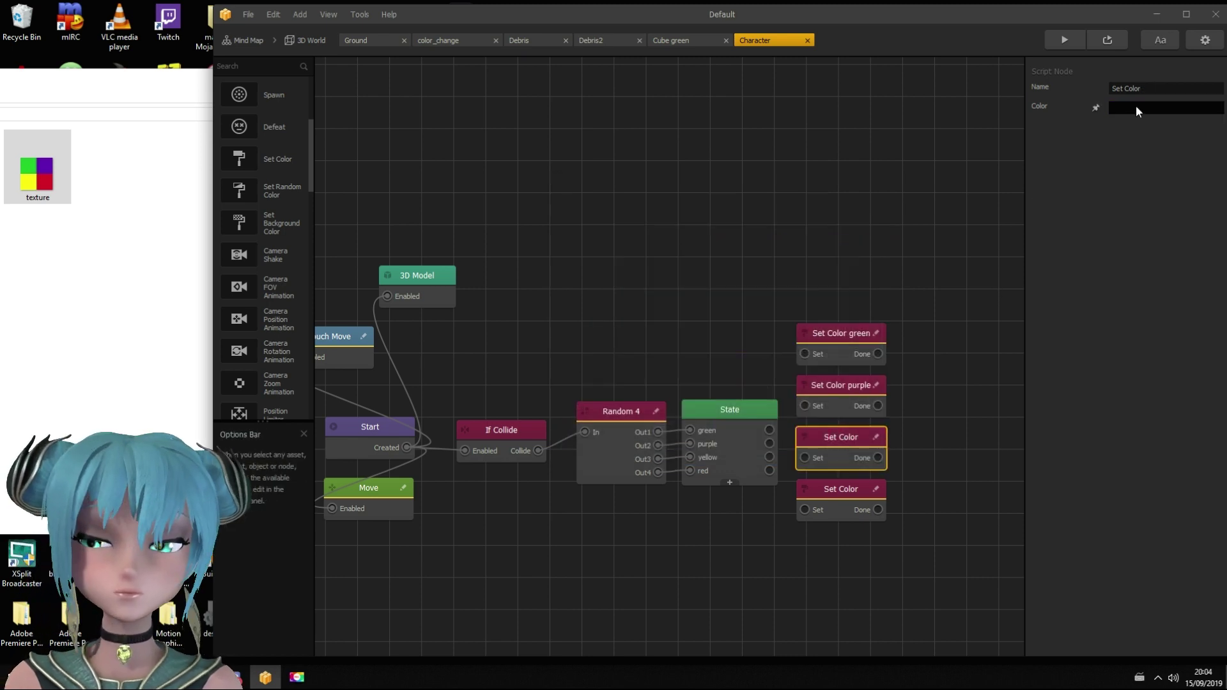
# Name the third Set Color node yellow and give it sampled yellow
pyautogui.click(1180, 84)
pyautogui.write('yellow')
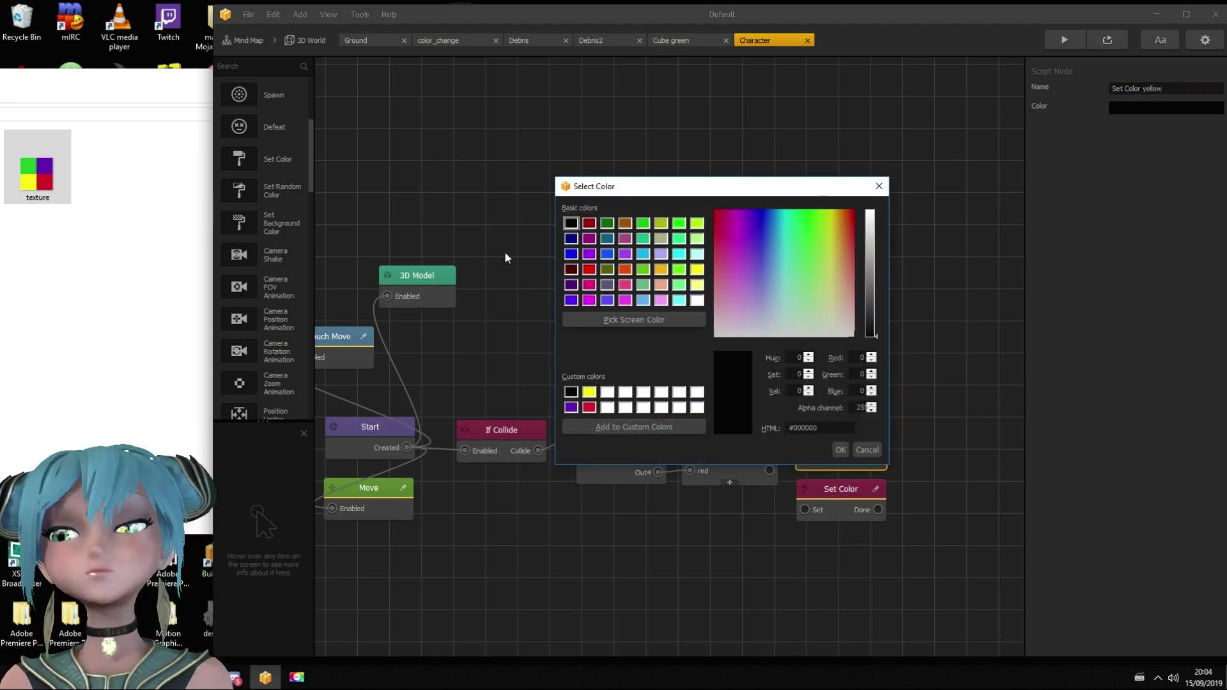
pyautogui.click(634, 320)
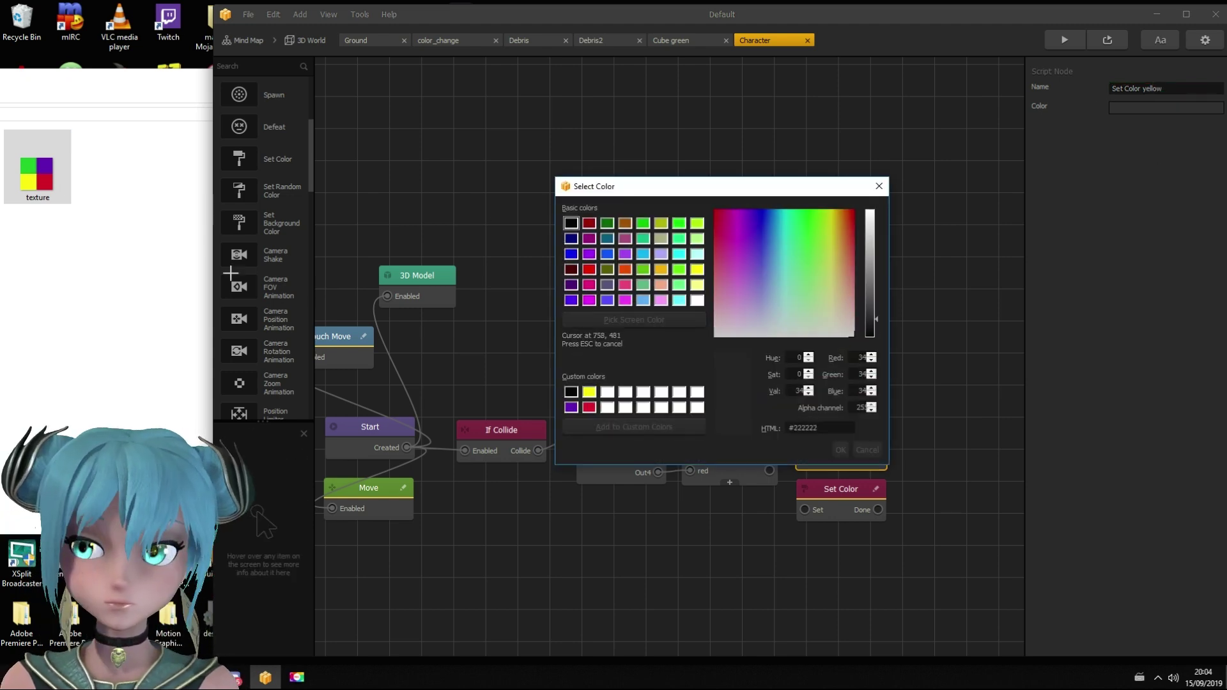
pyautogui.click(28, 184)
pyautogui.click(842, 452)
# Make the bottom Set Color node red, sampling red from the texture image
pyautogui.click(844, 492)
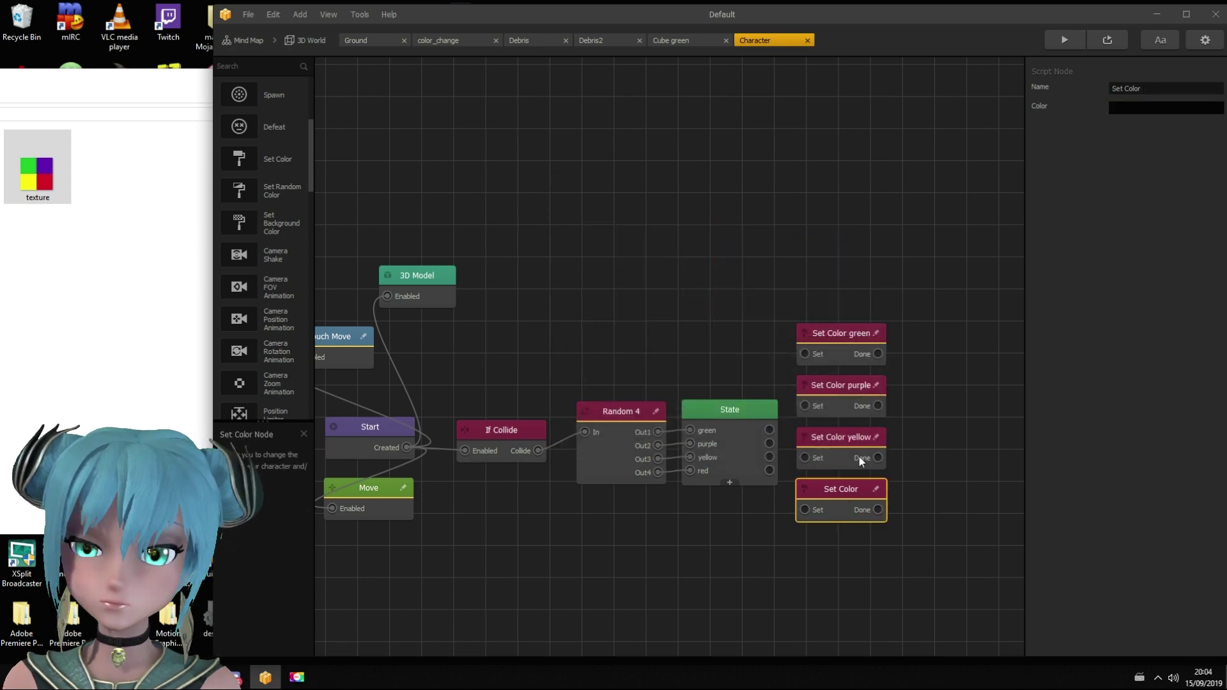
pyautogui.write(' r')
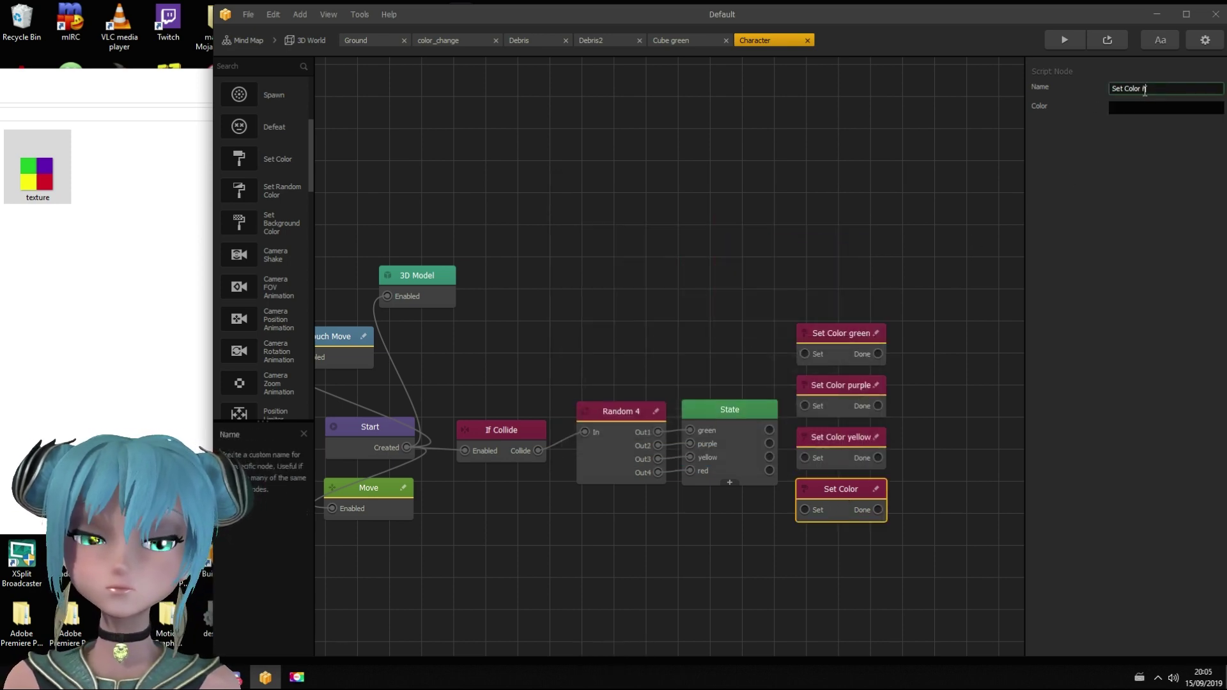
pyautogui.write('ed')
pyautogui.click(1189, 108)
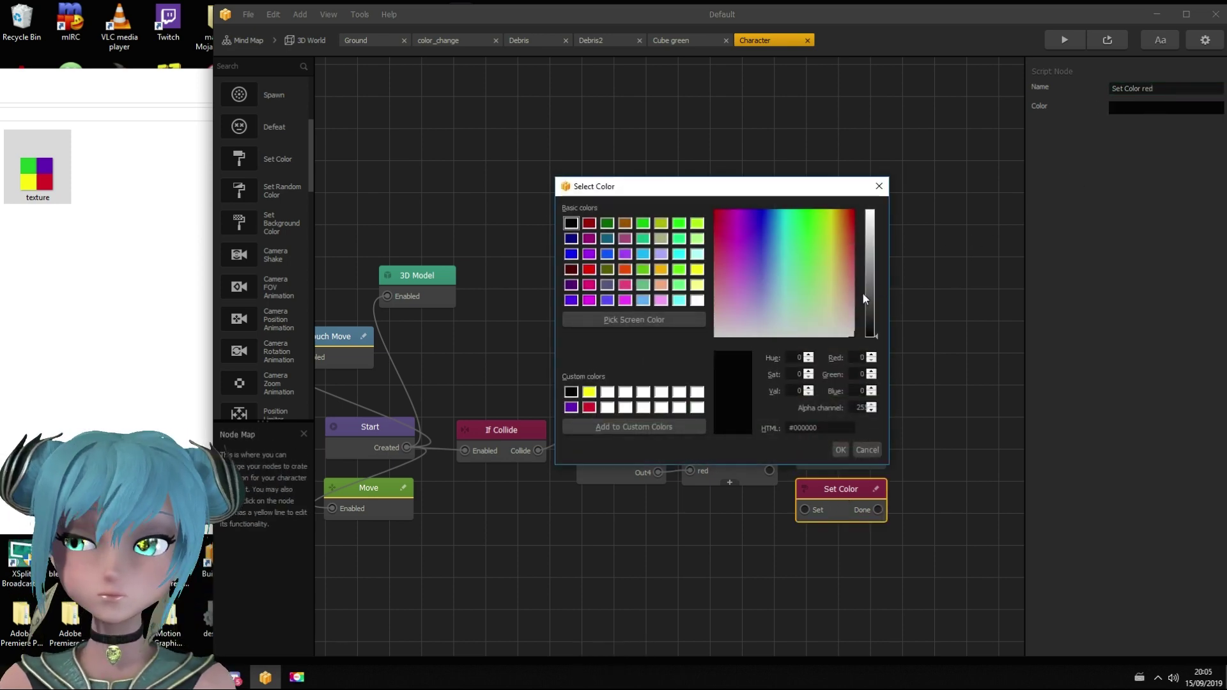
pyautogui.click(633, 321)
pyautogui.click(28, 165)
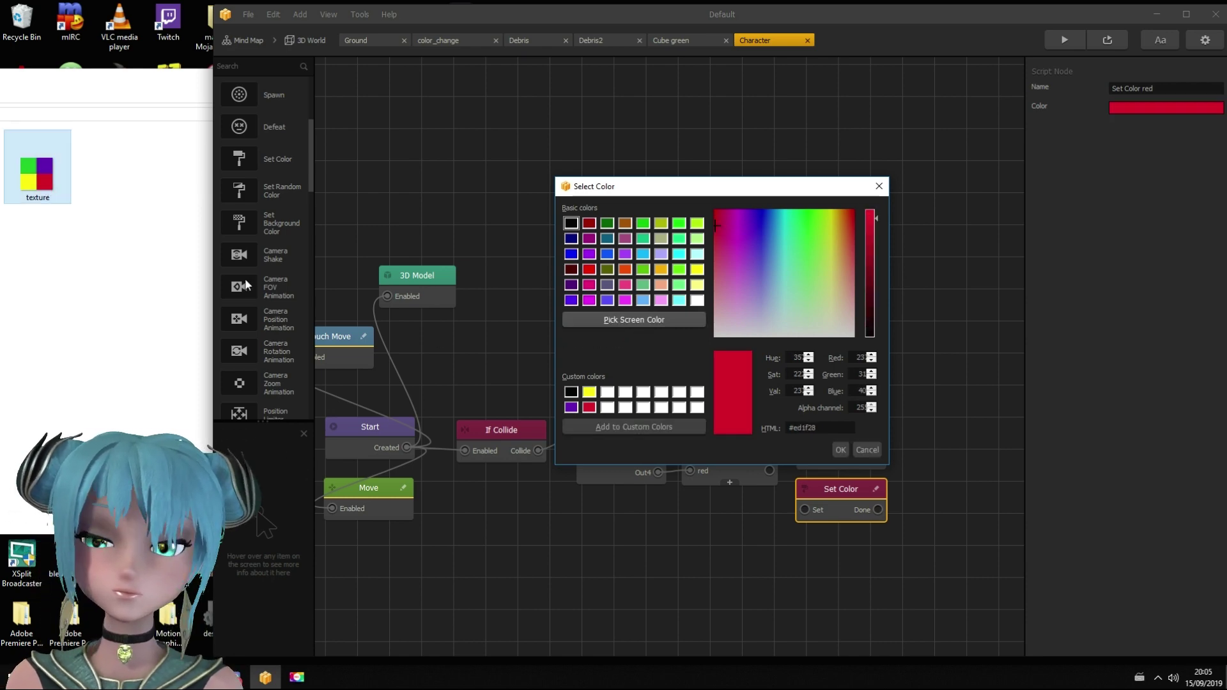
pyautogui.click(840, 450)
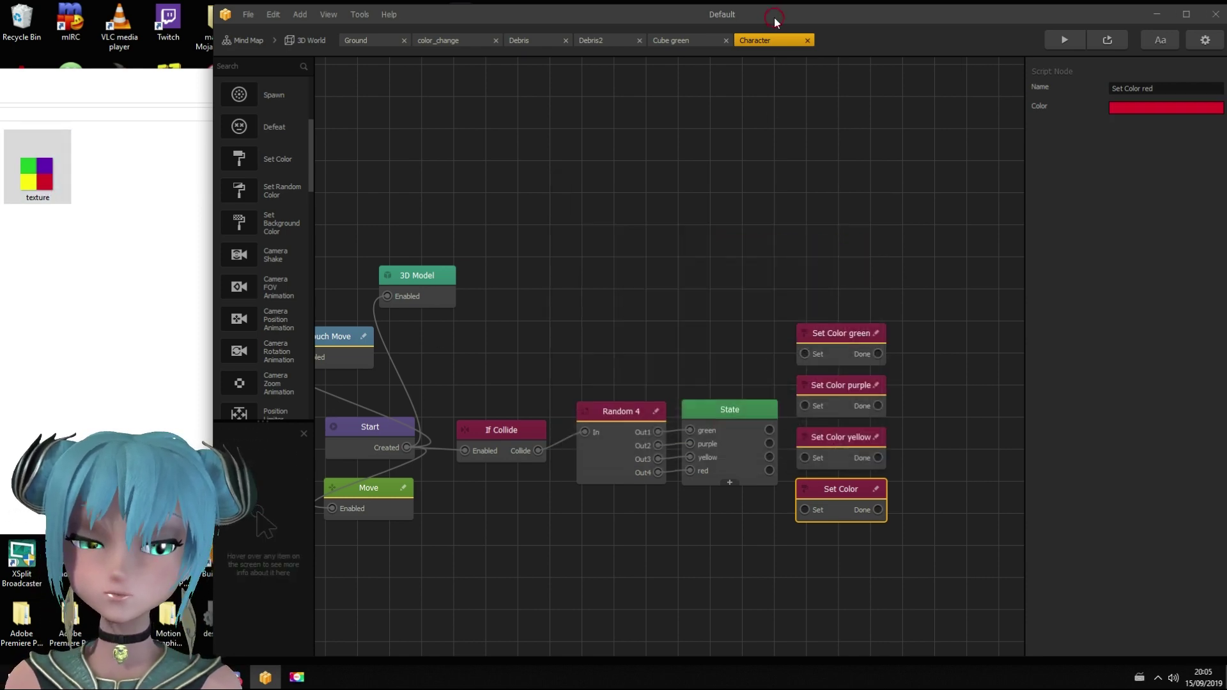
pyautogui.doubleClick(775, 17)
# Connect the State node's green, purple and yellow outputs to the matching Set Color inputs
pyautogui.moveTo(553, 423); pyautogui.dragTo(589, 349)
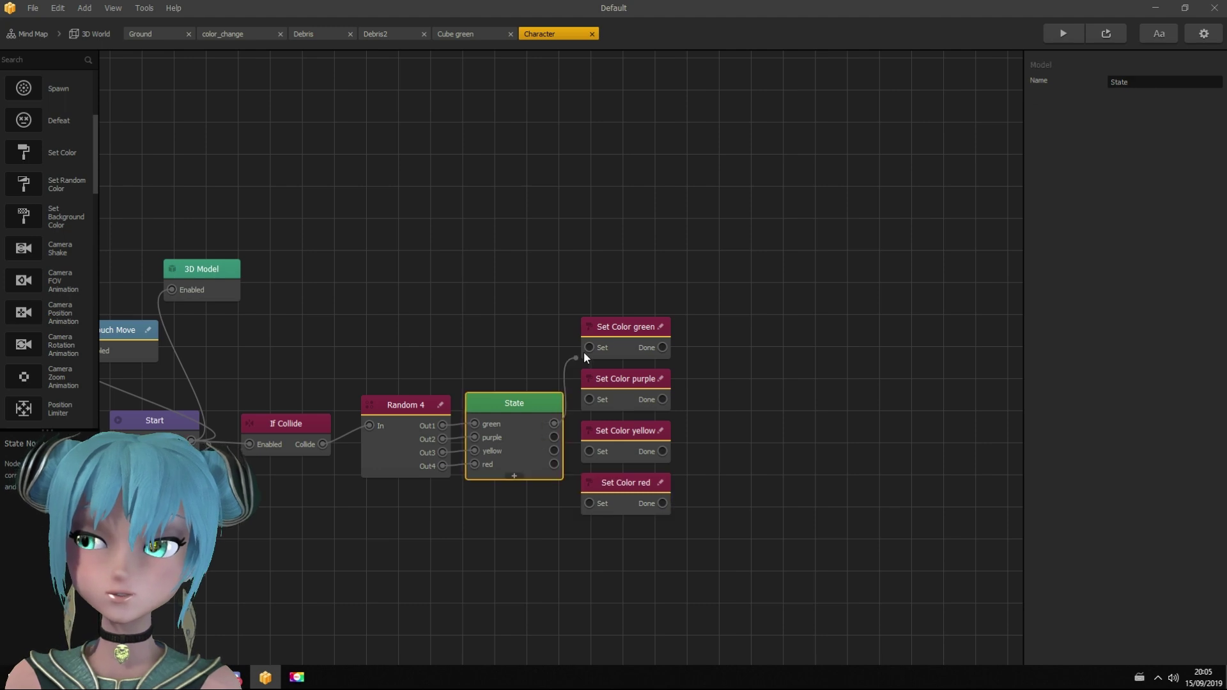
pyautogui.moveTo(585, 408); pyautogui.dragTo(589, 398)
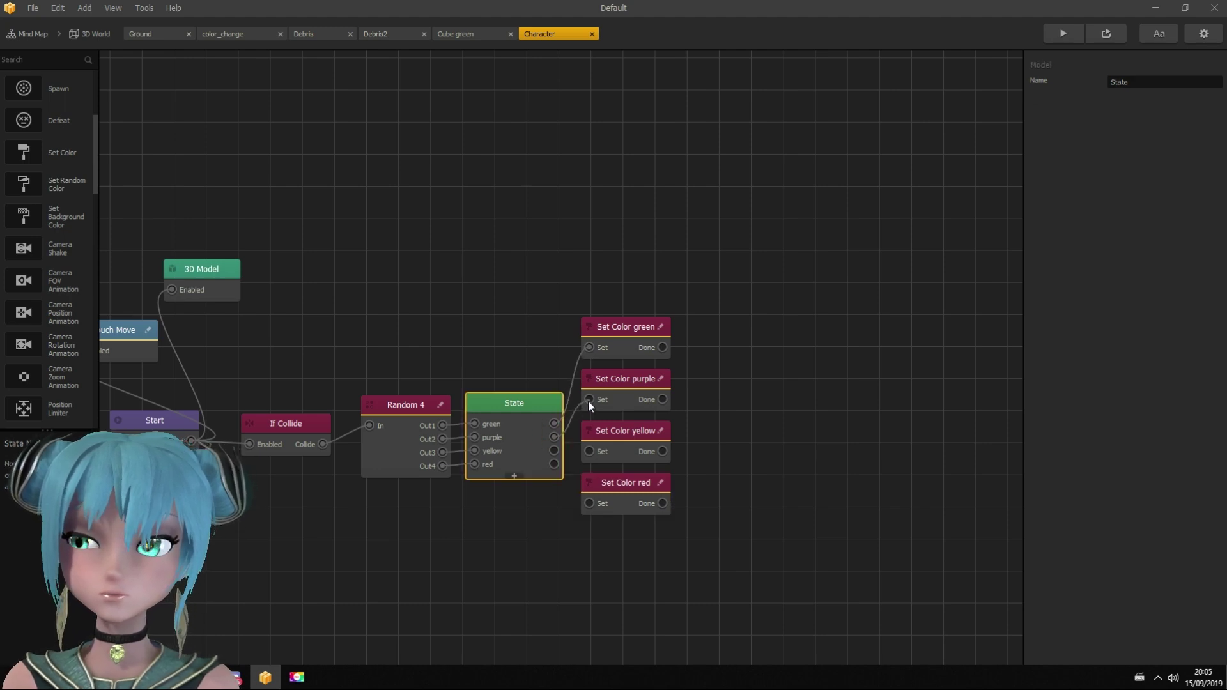
pyautogui.moveTo(553, 450)
pyautogui.mouseDown()
pyautogui.moveTo(589, 452)
pyautogui.moveTo(592, 504)
pyautogui.mouseUp()
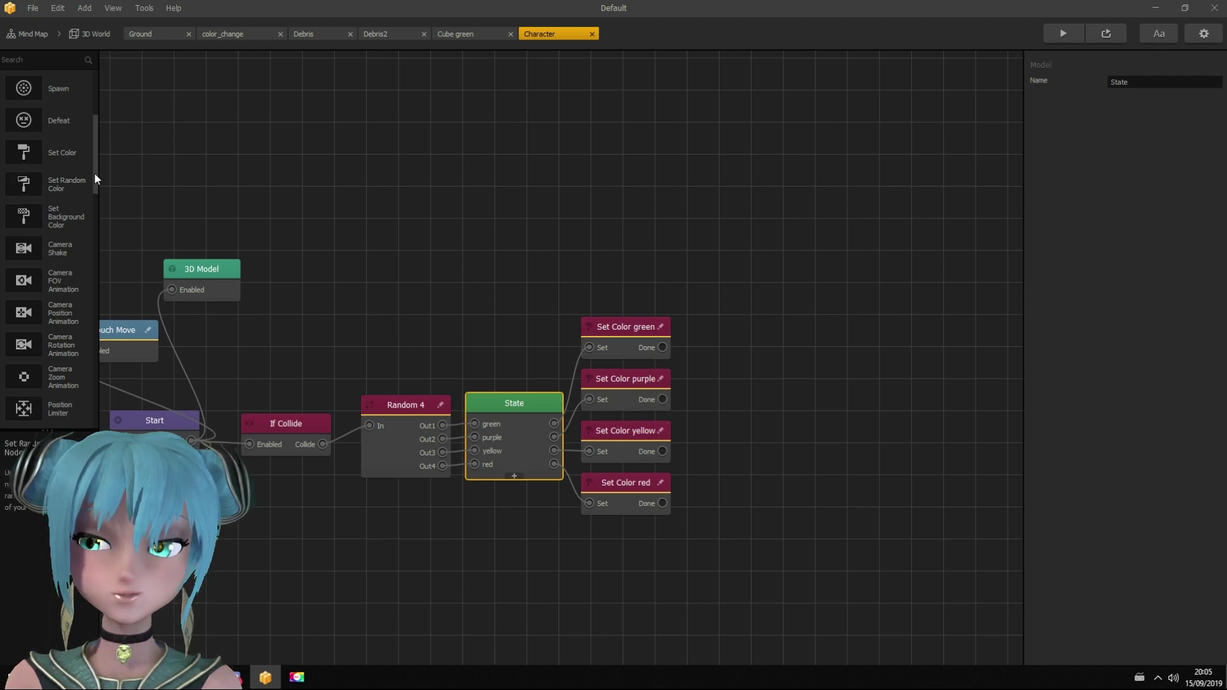
pyautogui.moveTo(93, 177); pyautogui.dragTo(96, 409)
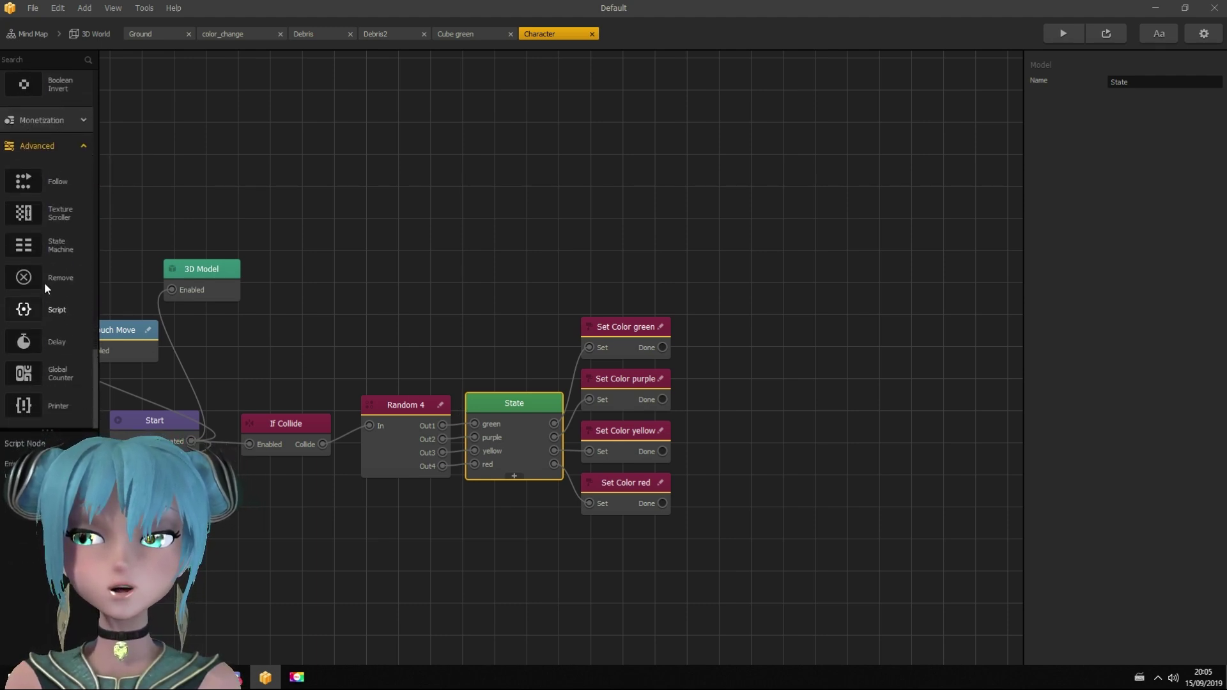
# Add a second State node with states green, purple, yellow and red
pyautogui.moveTo(69, 246)
pyautogui.mouseDown()
pyautogui.moveTo(713, 334)
pyautogui.moveTo(718, 310)
pyautogui.mouseUp()
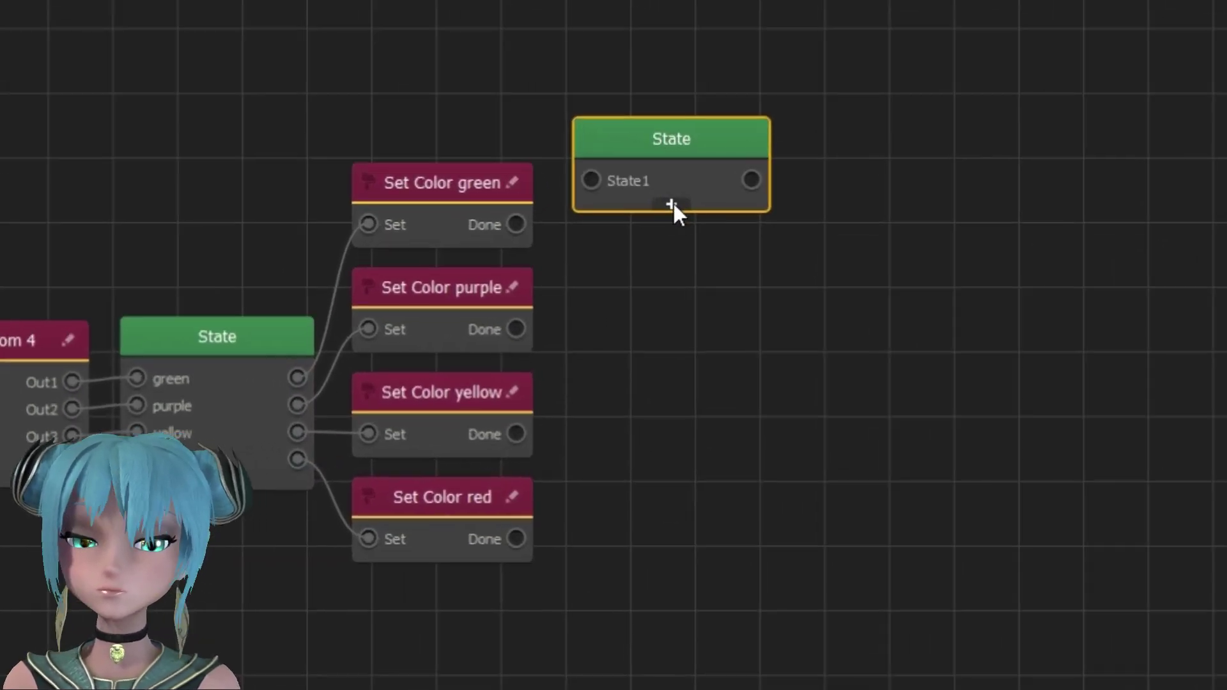
pyautogui.click(672, 204)
pyautogui.click(671, 231)
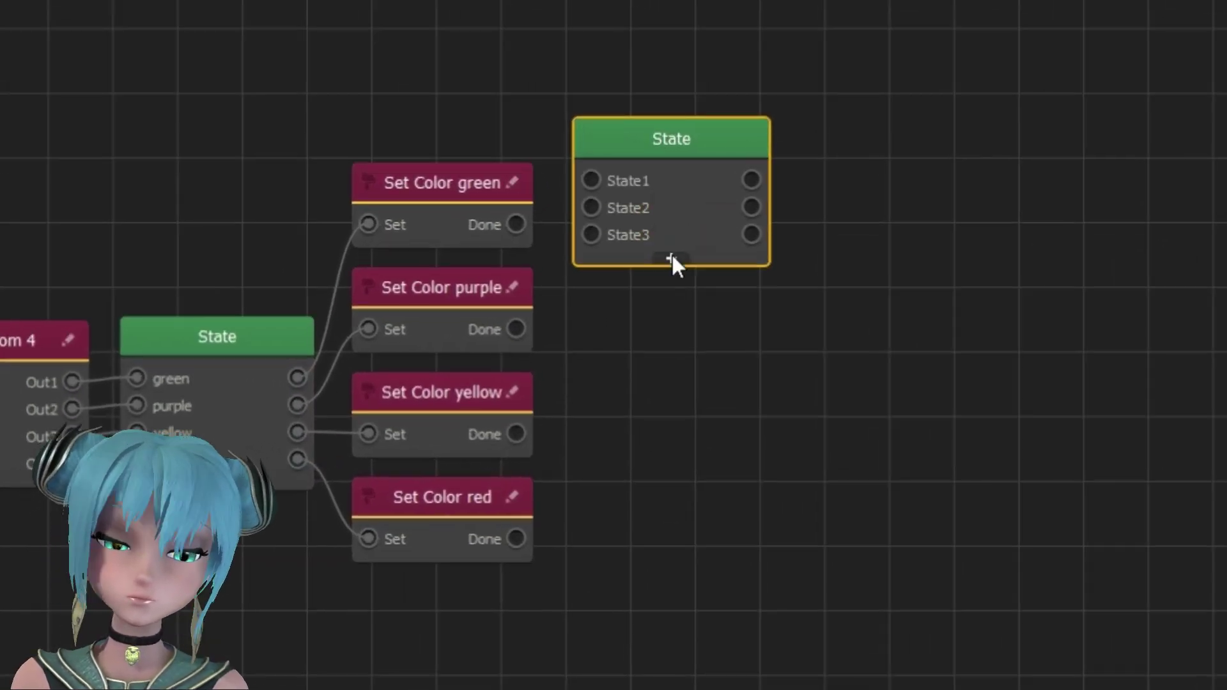
pyautogui.click(671, 257)
pyautogui.press('Tab')
pyautogui.write('green')
pyautogui.press('Tab')
pyautogui.write('purple')
pyautogui.press('Tab')
pyautogui.write('yellow')
pyautogui.press('Tab')
pyautogui.write('red')
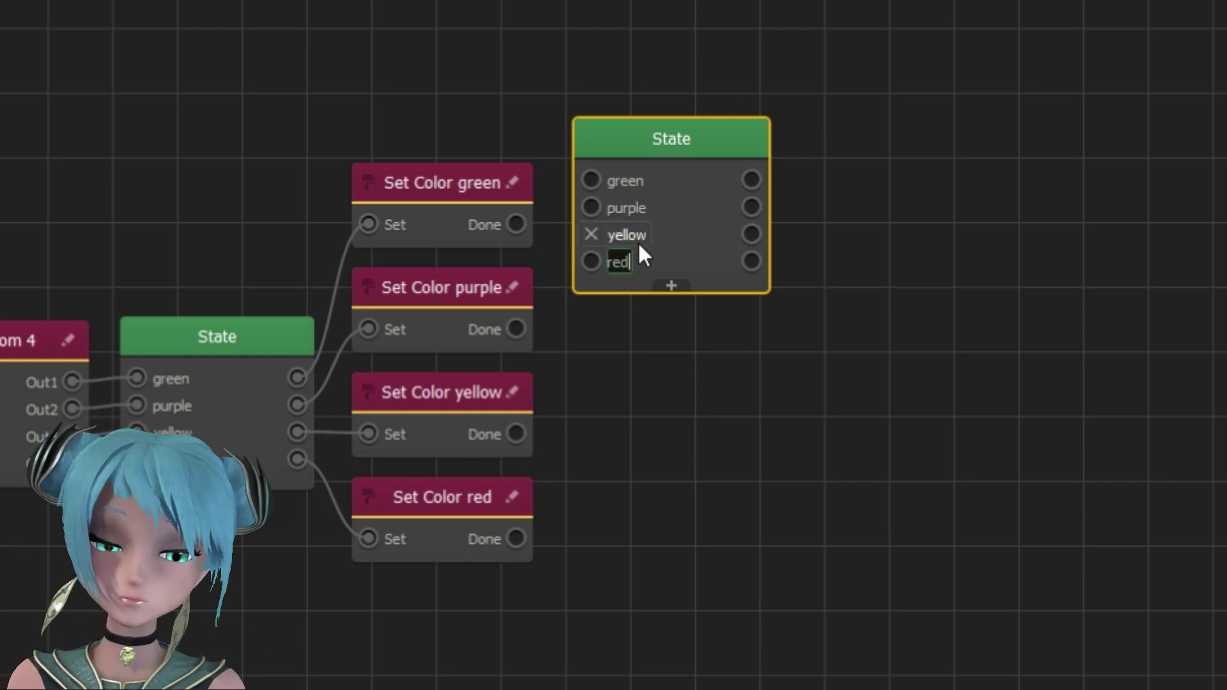
pyautogui.click(557, 239)
# Wire each Set Color node's Done output to its matching state on the new node
pyautogui.moveTo(516, 224); pyautogui.dragTo(584, 187)
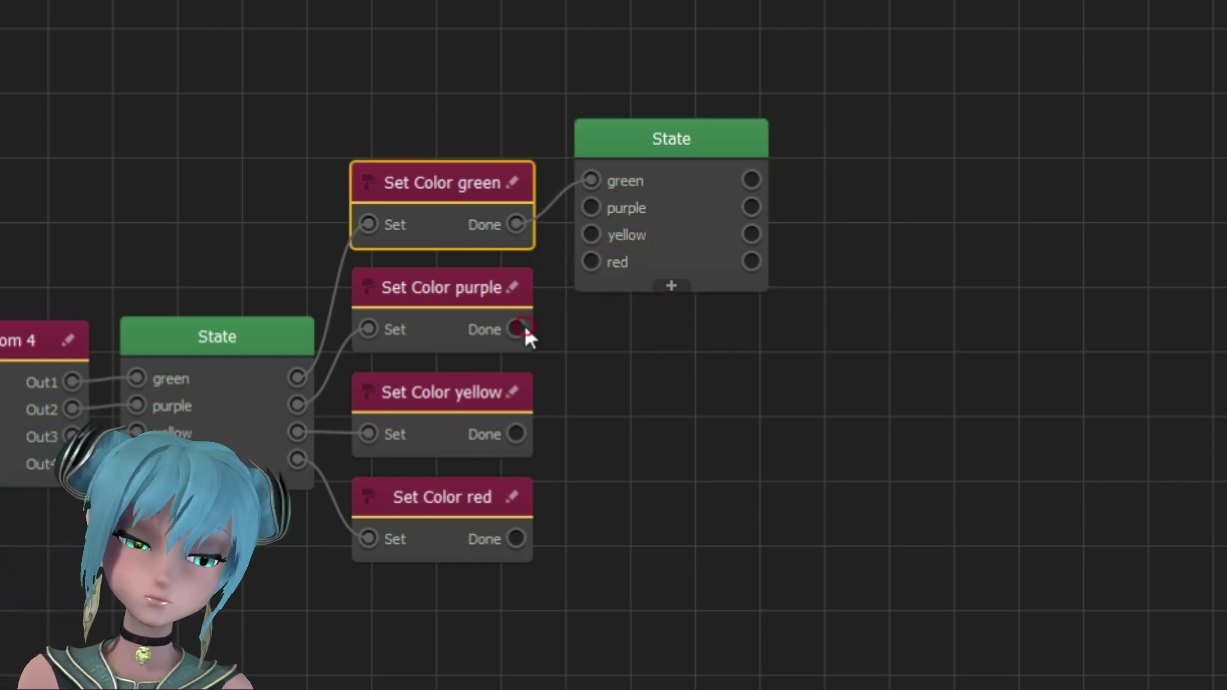
pyautogui.moveTo(516, 329); pyautogui.dragTo(590, 208)
pyautogui.moveTo(516, 433); pyautogui.dragTo(591, 235)
pyautogui.moveTo(516, 538)
pyautogui.mouseDown()
pyautogui.moveTo(611, 294)
pyautogui.moveTo(590, 261)
pyautogui.mouseUp()
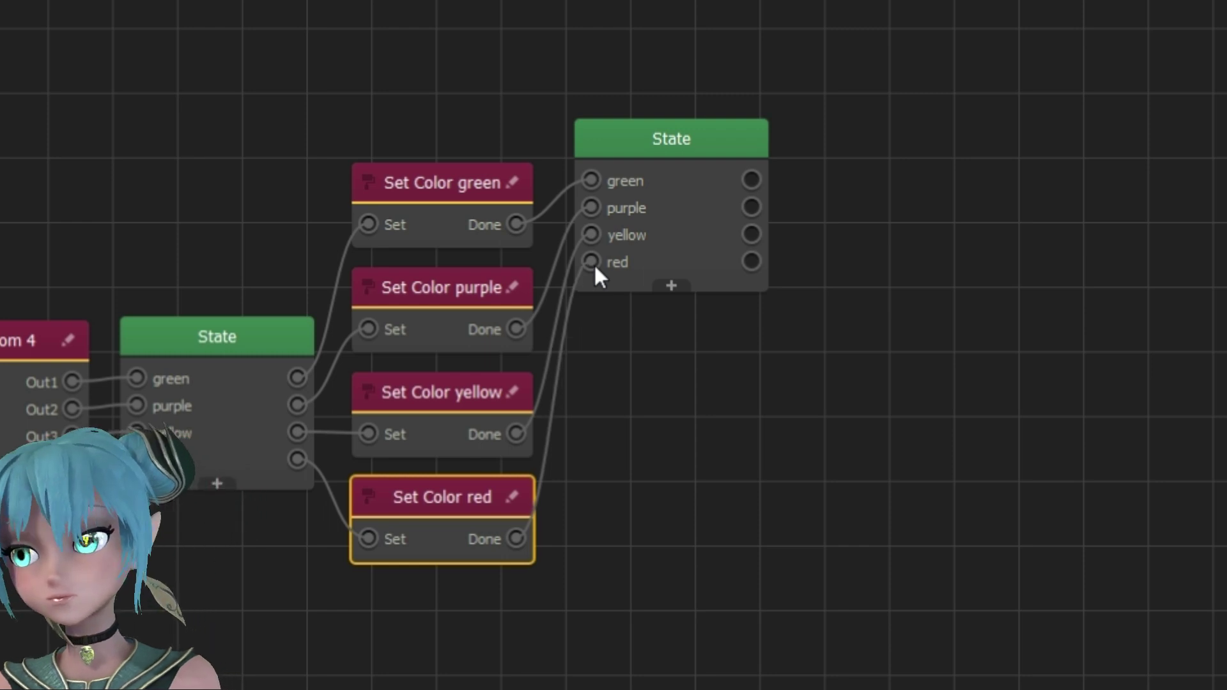
pyautogui.click(741, 303)
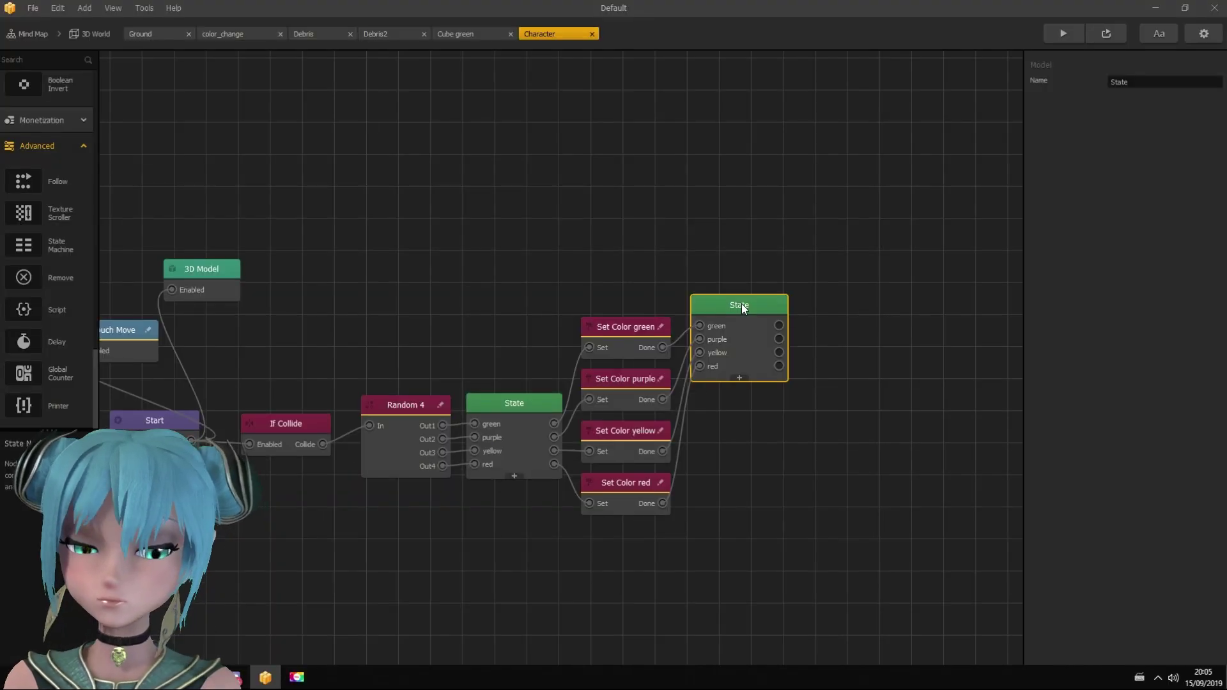
# Duplicate the new State node twice and position the bottom copy
pyautogui.hotkey('ctrl', 'd')
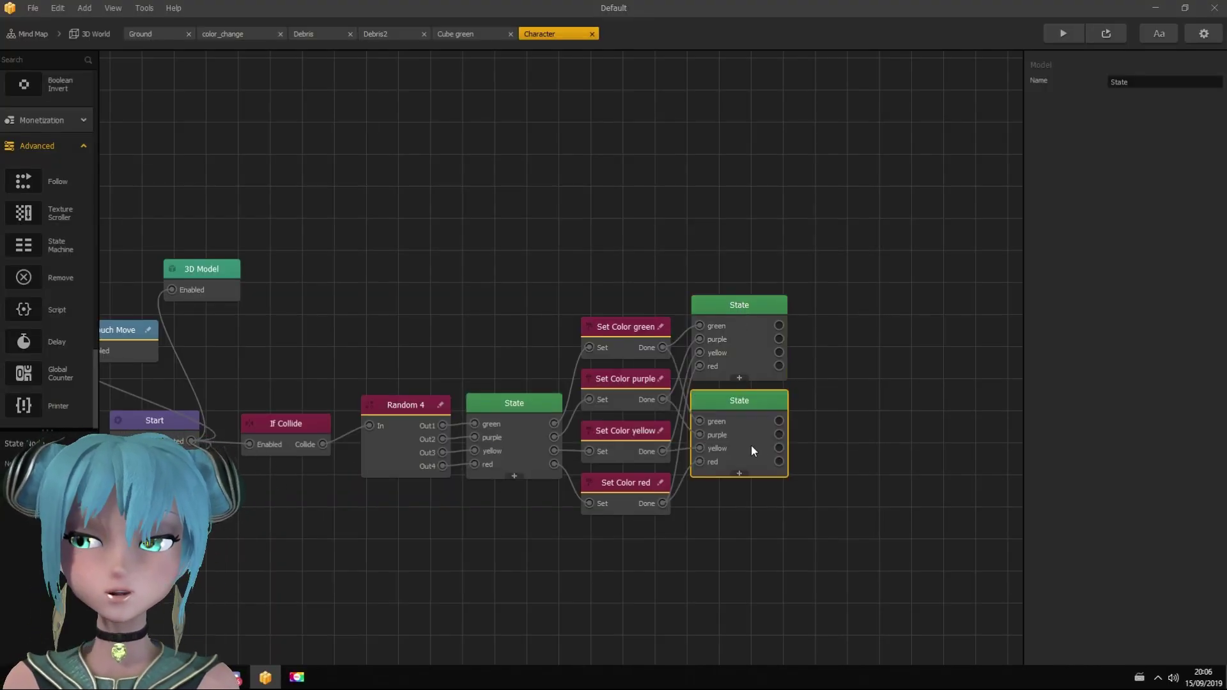
pyautogui.hotkey('ctrl', 'd')
pyautogui.press('space')
pyautogui.moveTo(845, 504); pyautogui.dragTo(681, 471)
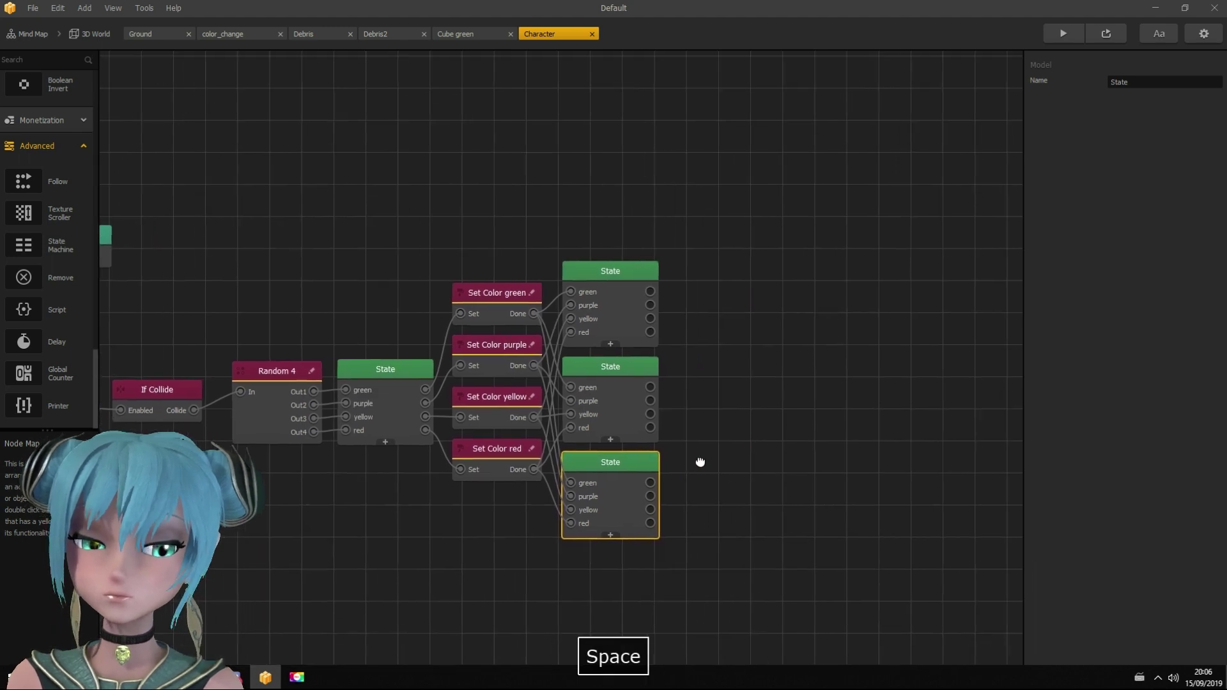
pyautogui.moveTo(551, 475)
pyautogui.mouseDown()
pyautogui.moveTo(563, 484)
pyautogui.moveTo(552, 476)
pyautogui.mouseUp()
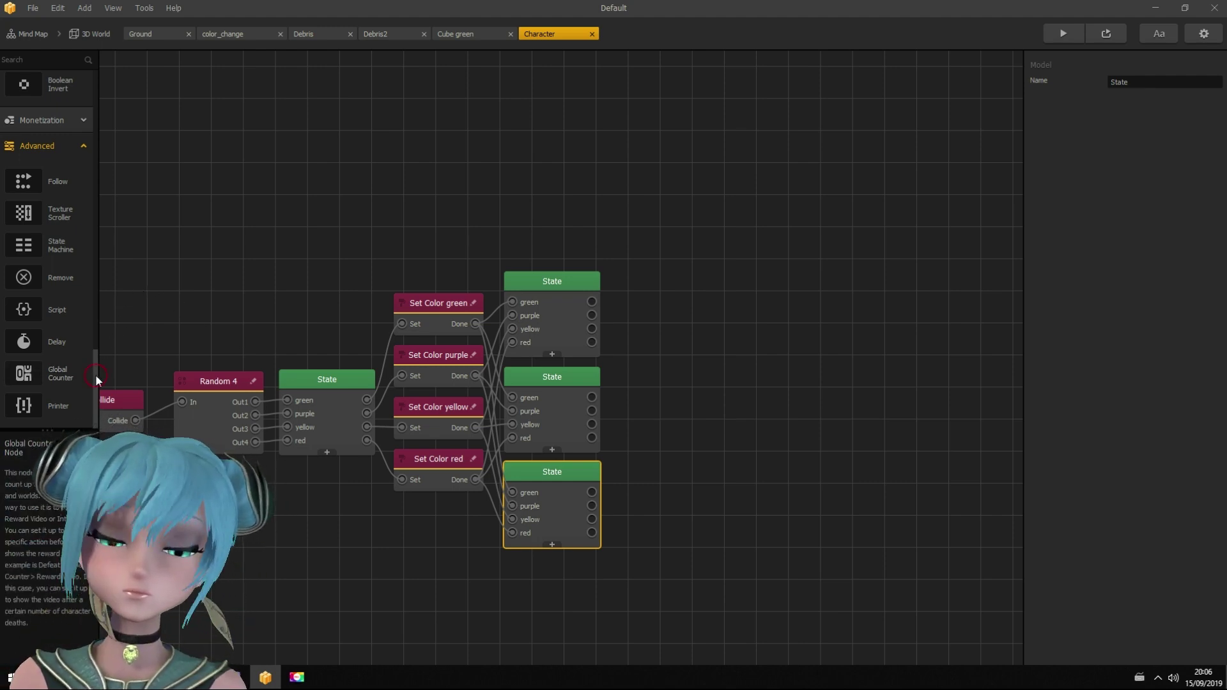
pyautogui.moveTo(96, 375); pyautogui.dragTo(105, 103)
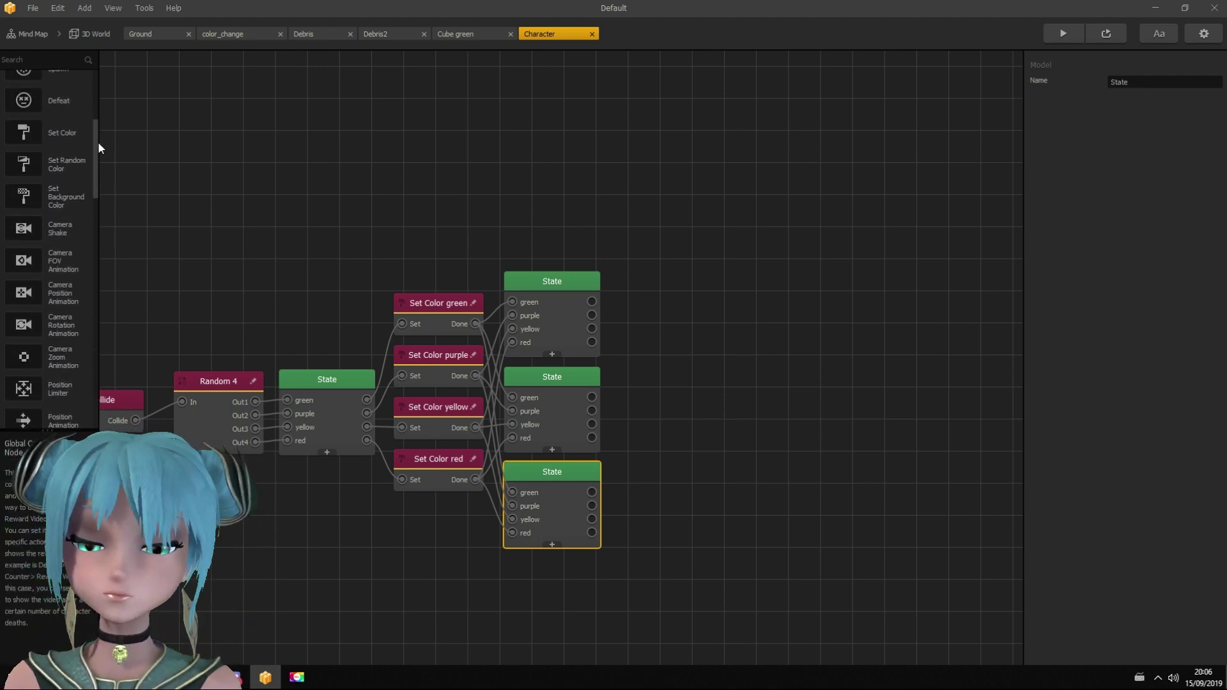
# Add an If Collide green node triggered by Cube green and duplicate it twice
pyautogui.click(66, 165)
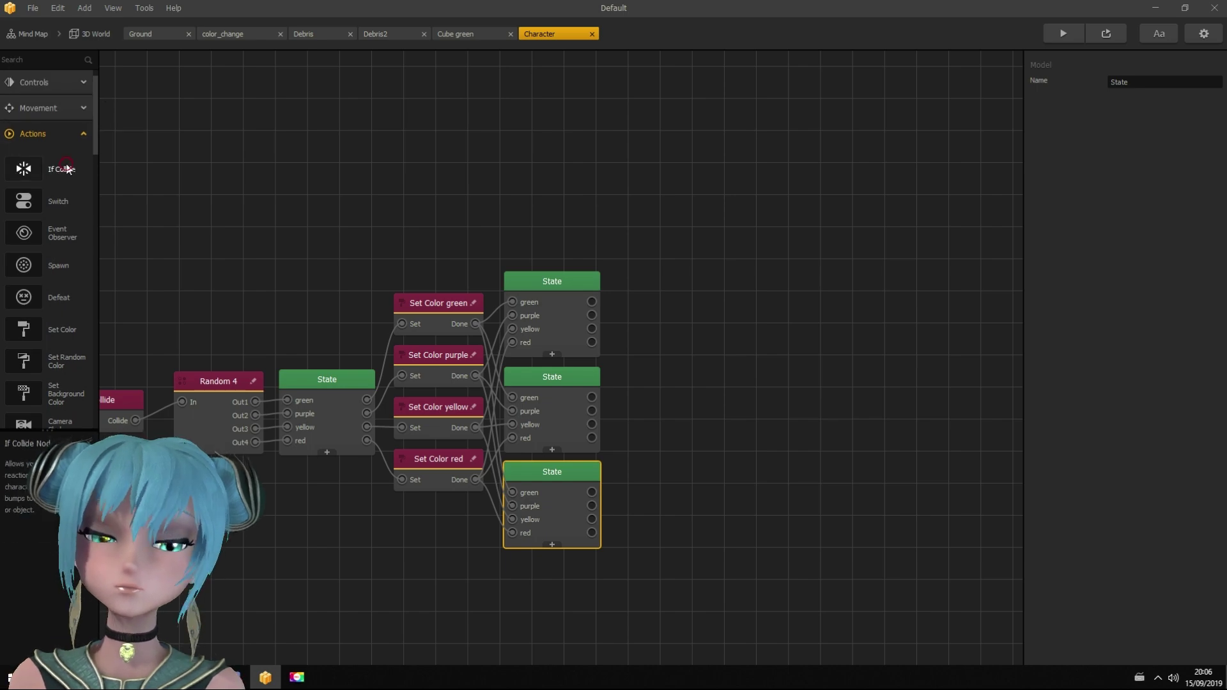
pyautogui.moveTo(591, 253); pyautogui.dragTo(632, 257)
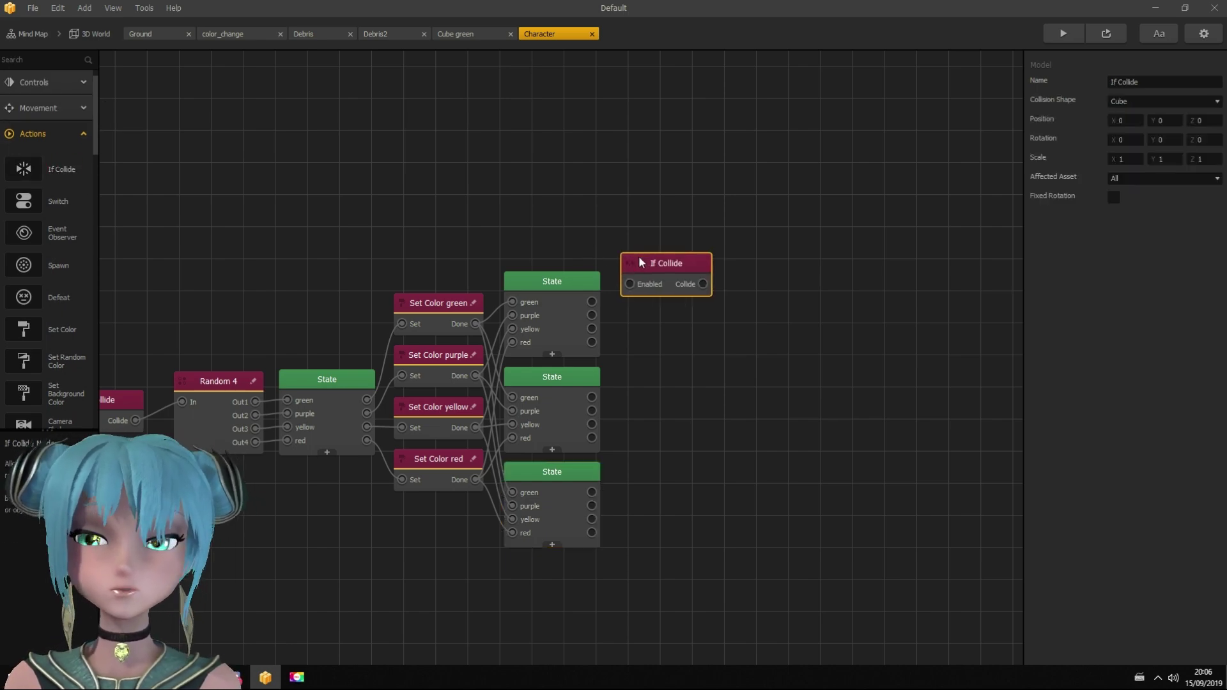
pyautogui.click(1150, 98)
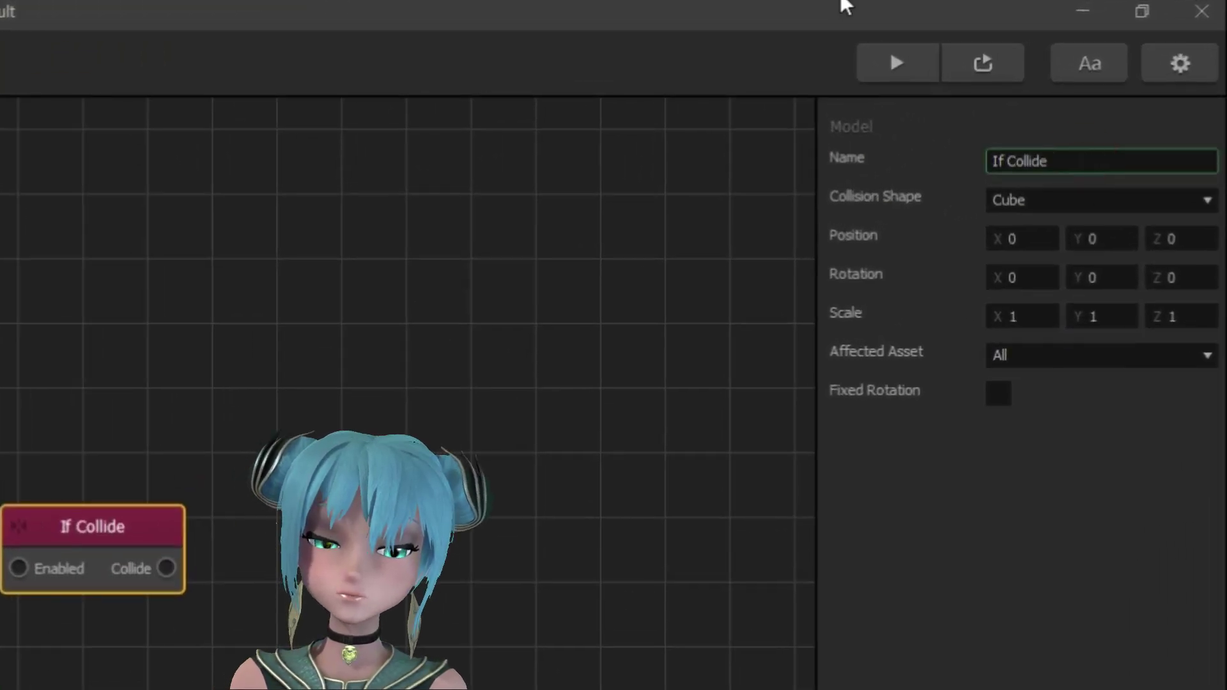
pyautogui.write('green')
pyautogui.press('Return')
pyautogui.click(1062, 358)
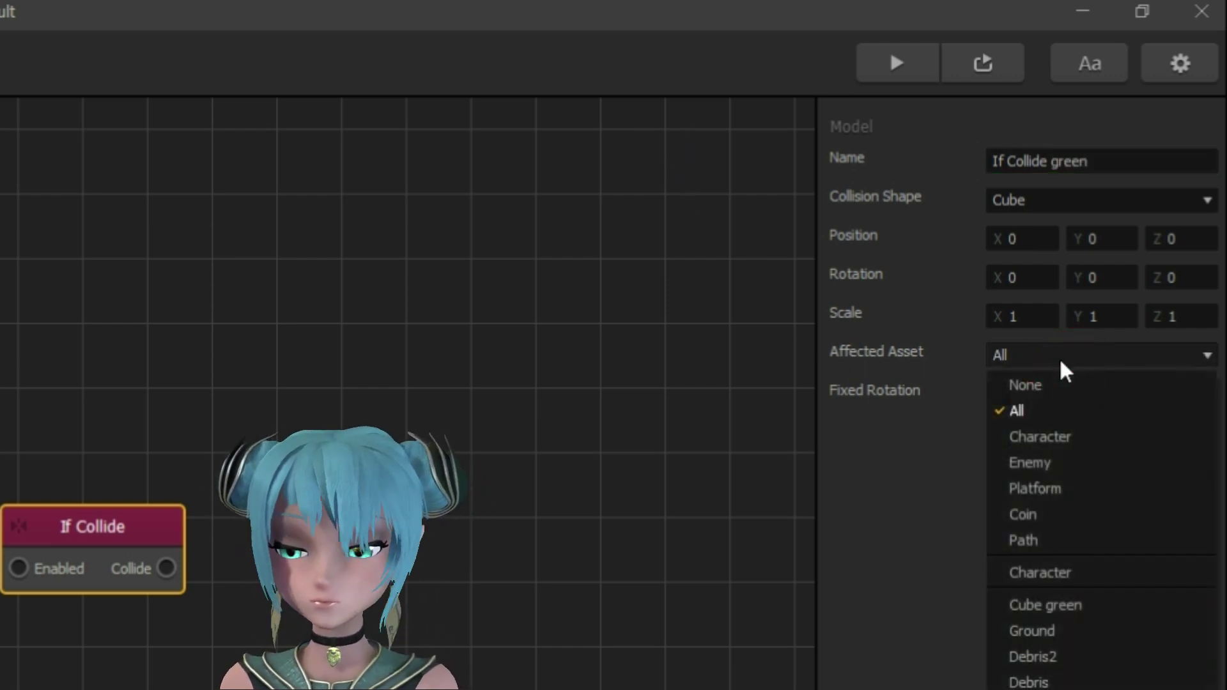
pyautogui.click(1074, 603)
pyautogui.click(1067, 571)
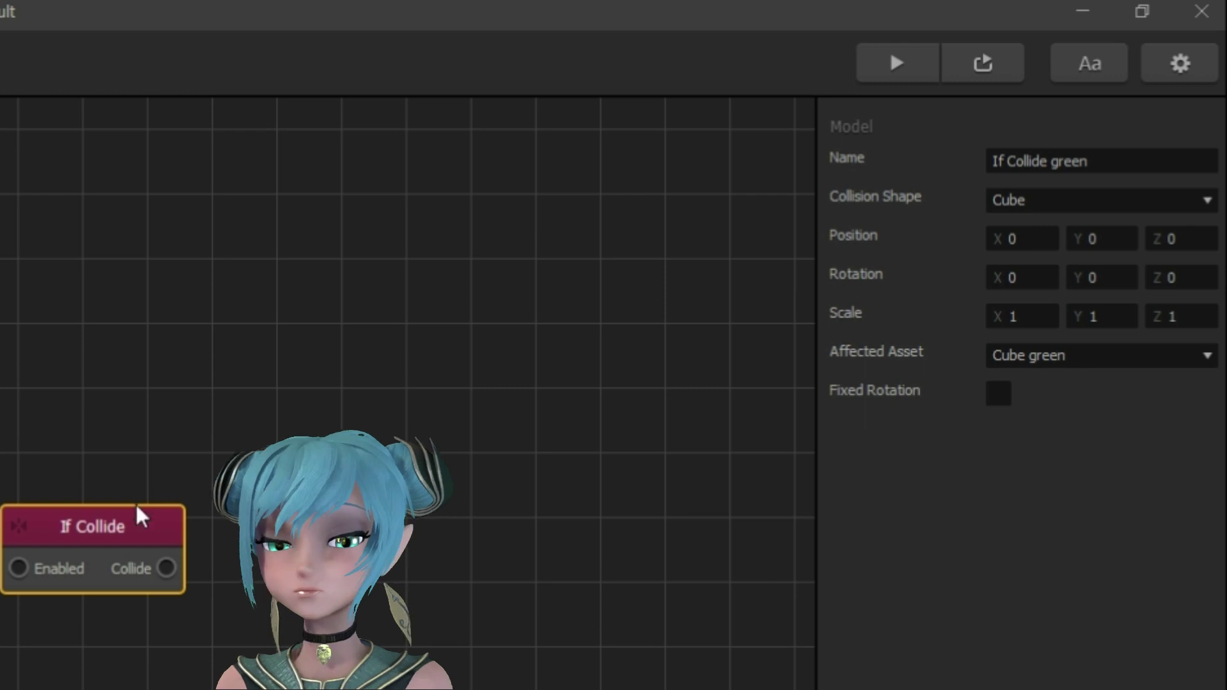
pyautogui.click(661, 263)
pyautogui.moveTo(660, 263); pyautogui.dragTo(659, 188)
pyautogui.hotkey('ctrl', 'd')
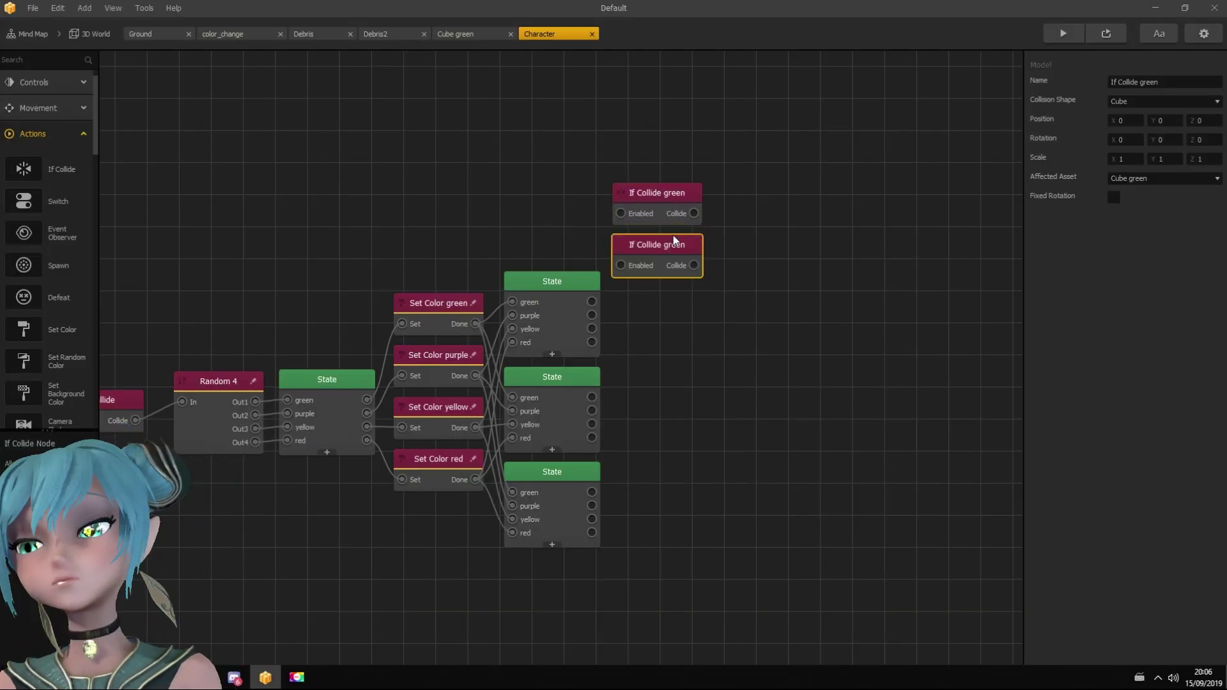
pyautogui.hotkey('ctrl', 'd')
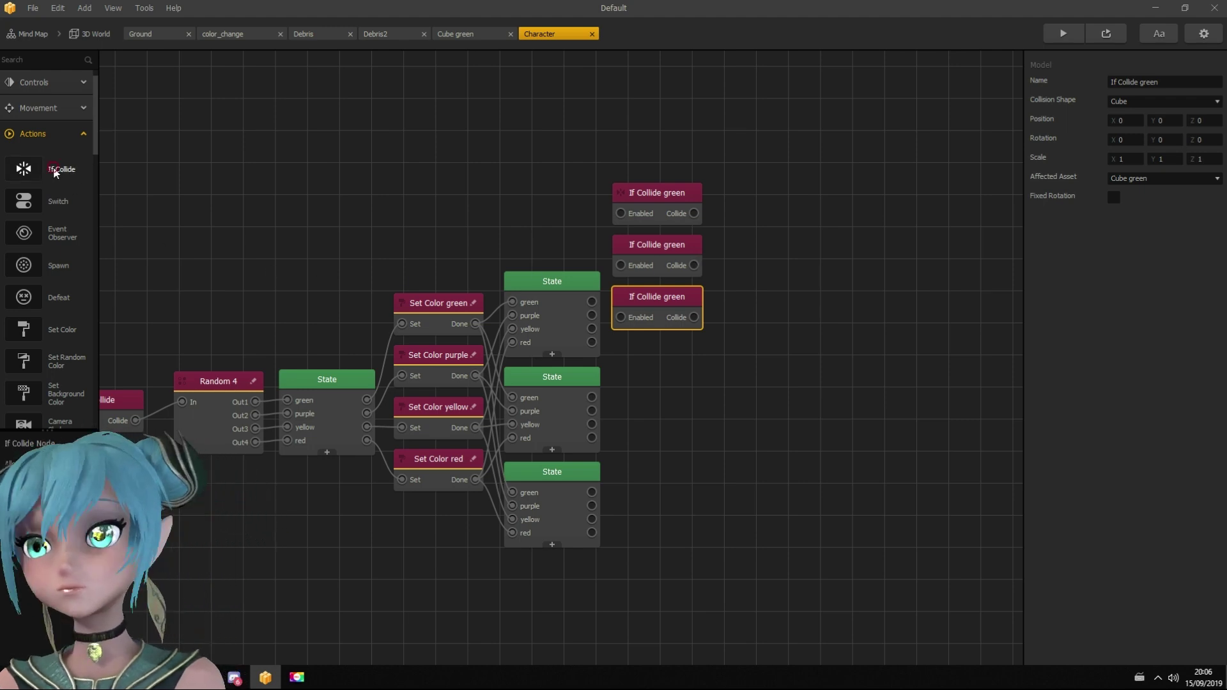
# Add an If Collide purple node limited to Cube purple and duplicate it
pyautogui.moveTo(672, 362); pyautogui.dragTo(671, 362)
pyautogui.click(1158, 82)
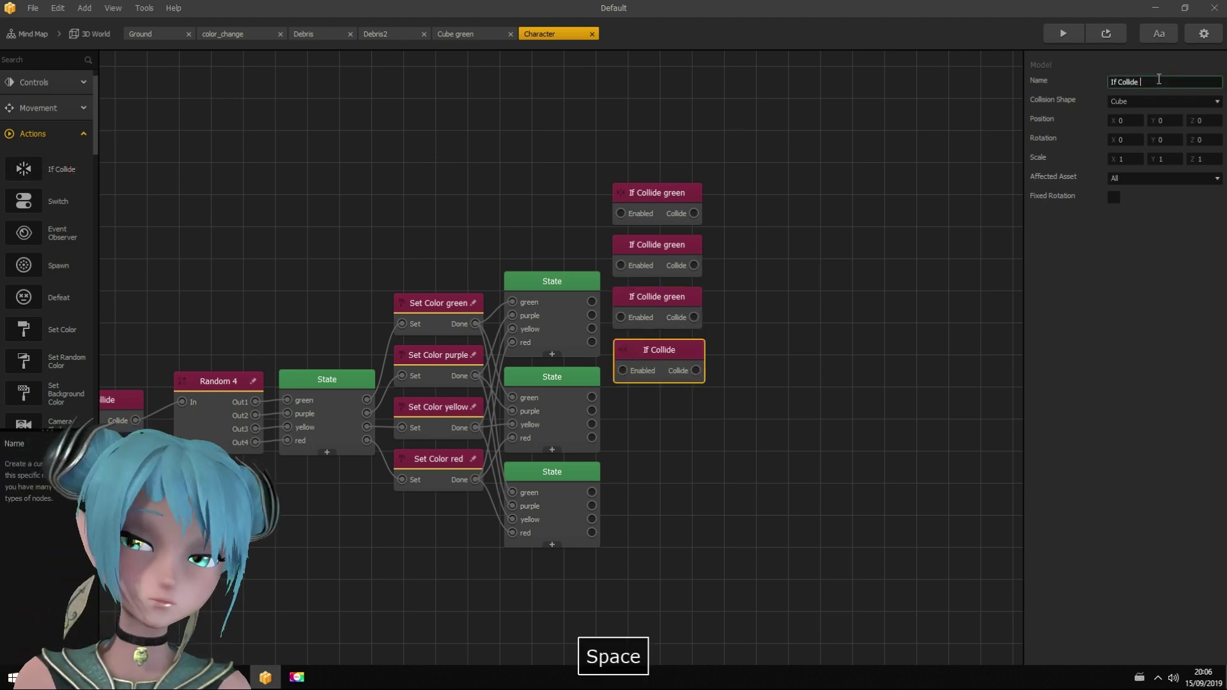
pyautogui.write('purple')
pyautogui.click(1164, 178)
pyautogui.click(1161, 326)
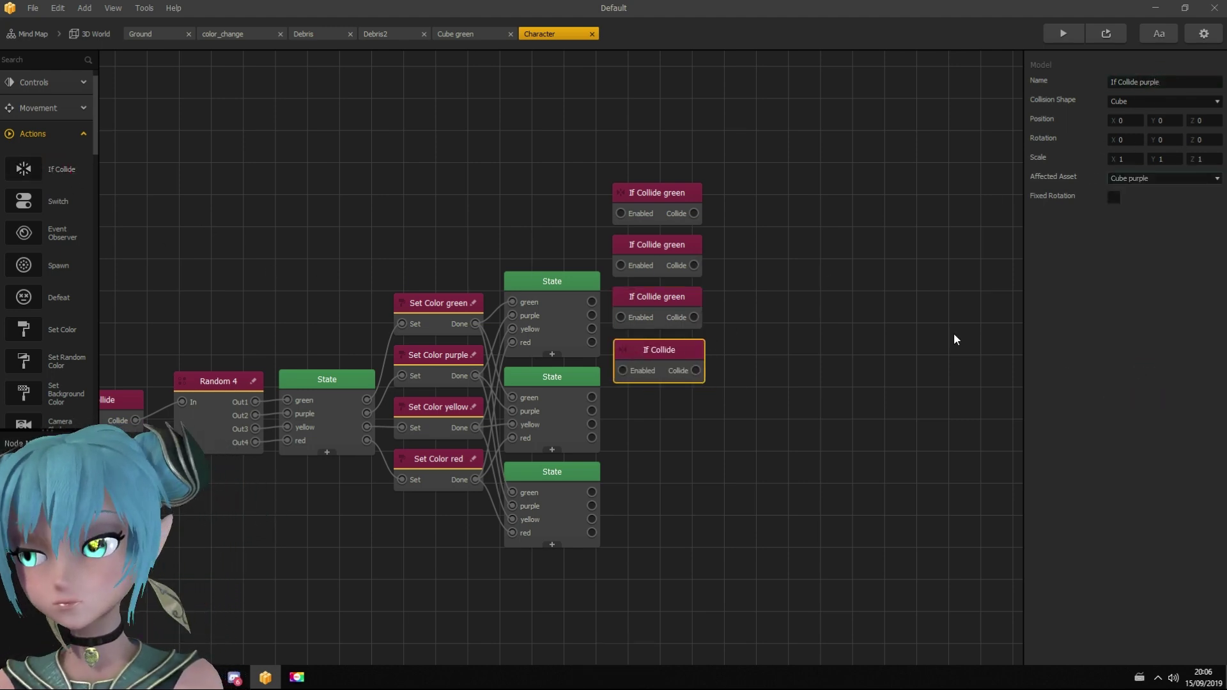
pyautogui.click(668, 353)
pyautogui.hotkey('ctrl', 'd')
pyautogui.hotkey('ctrl', 'd')
# Add an If Collide yellow node limited to Cube yellow and copy it
pyautogui.click(659, 517)
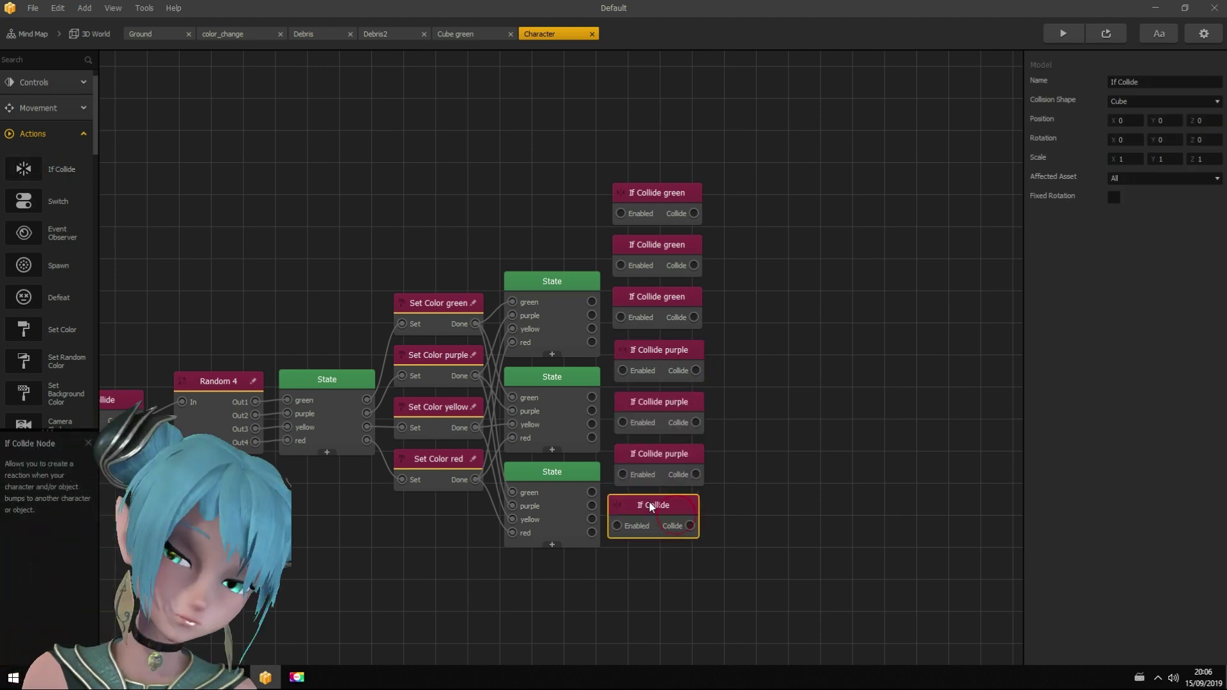
pyautogui.click(1162, 83)
pyautogui.write('yellow')
pyautogui.click(1146, 179)
pyautogui.click(1142, 373)
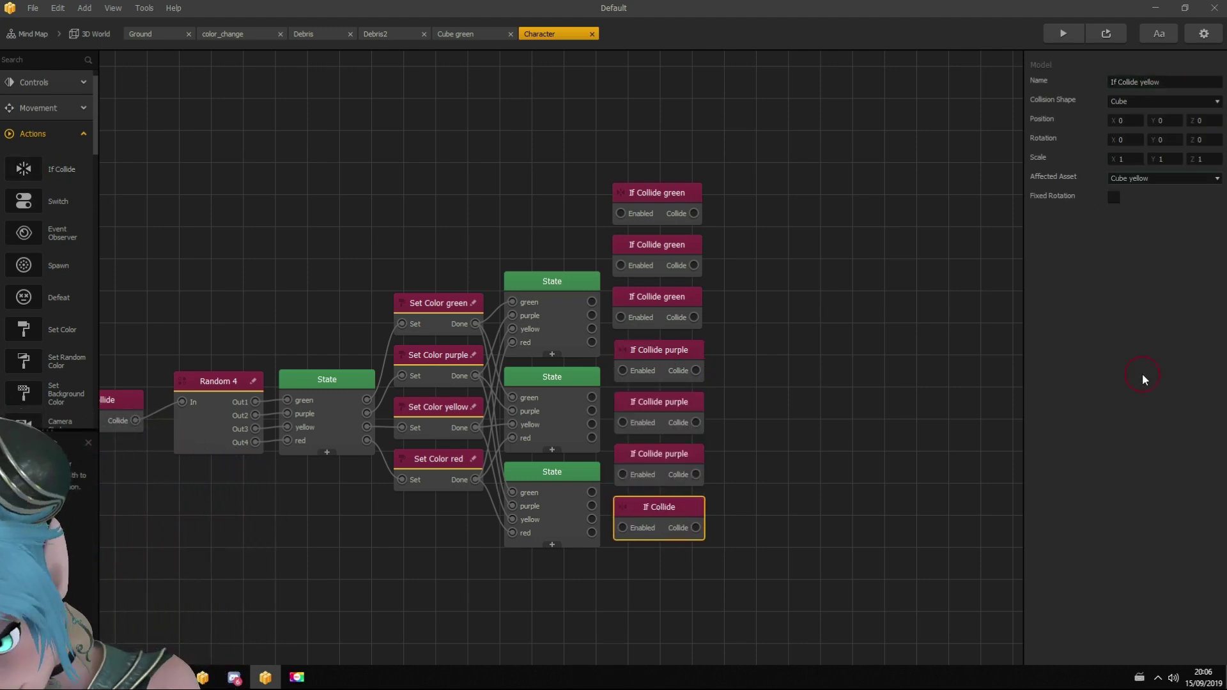
pyautogui.click(653, 511)
pyautogui.press('space')
pyautogui.press('space')
pyautogui.scroll(-2, 756, 497)
pyautogui.scroll(-2, 758, 371)
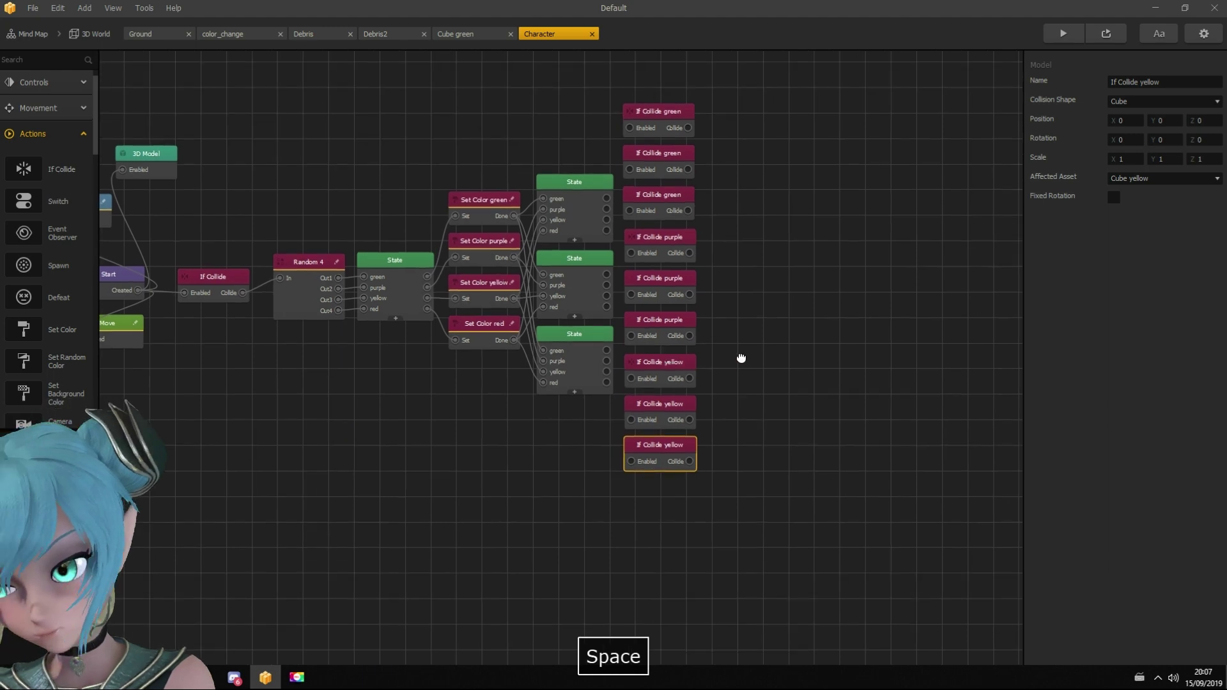
# Add an If Collide red node limited to Cube red and copy it
pyautogui.click(659, 488)
pyautogui.click(1163, 82)
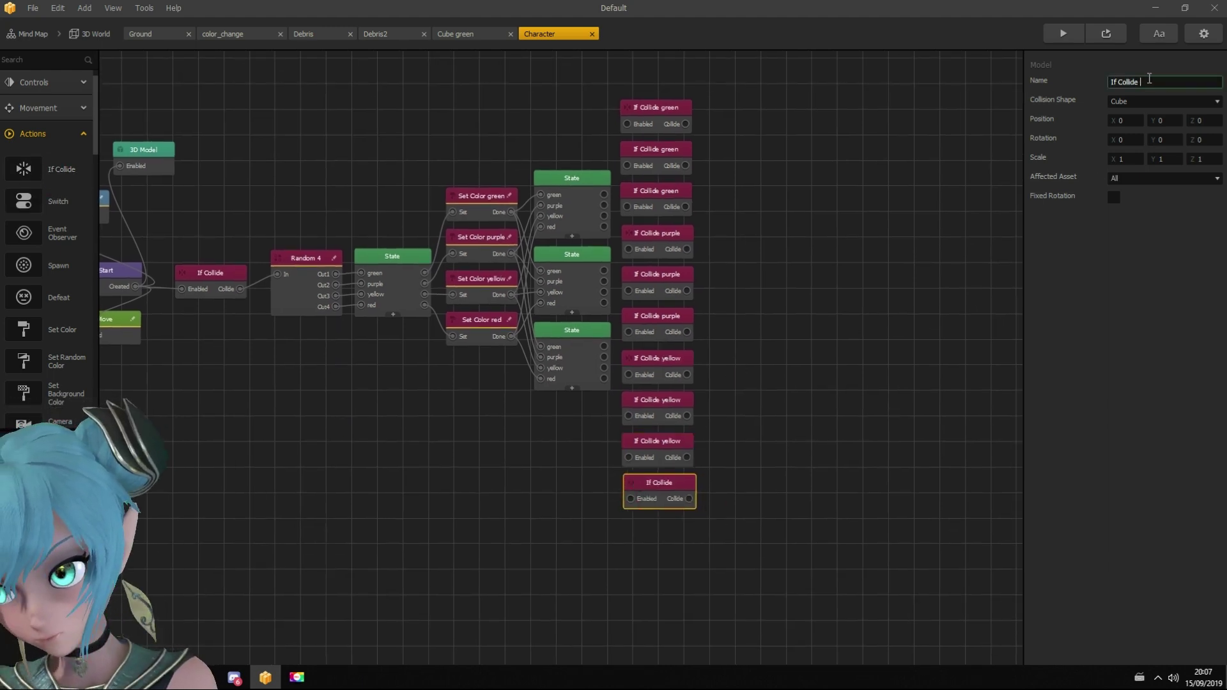
pyautogui.write('red')
pyautogui.click(1162, 178)
pyautogui.click(1143, 359)
pyautogui.click(656, 487)
pyautogui.press('space')
pyautogui.press('space')
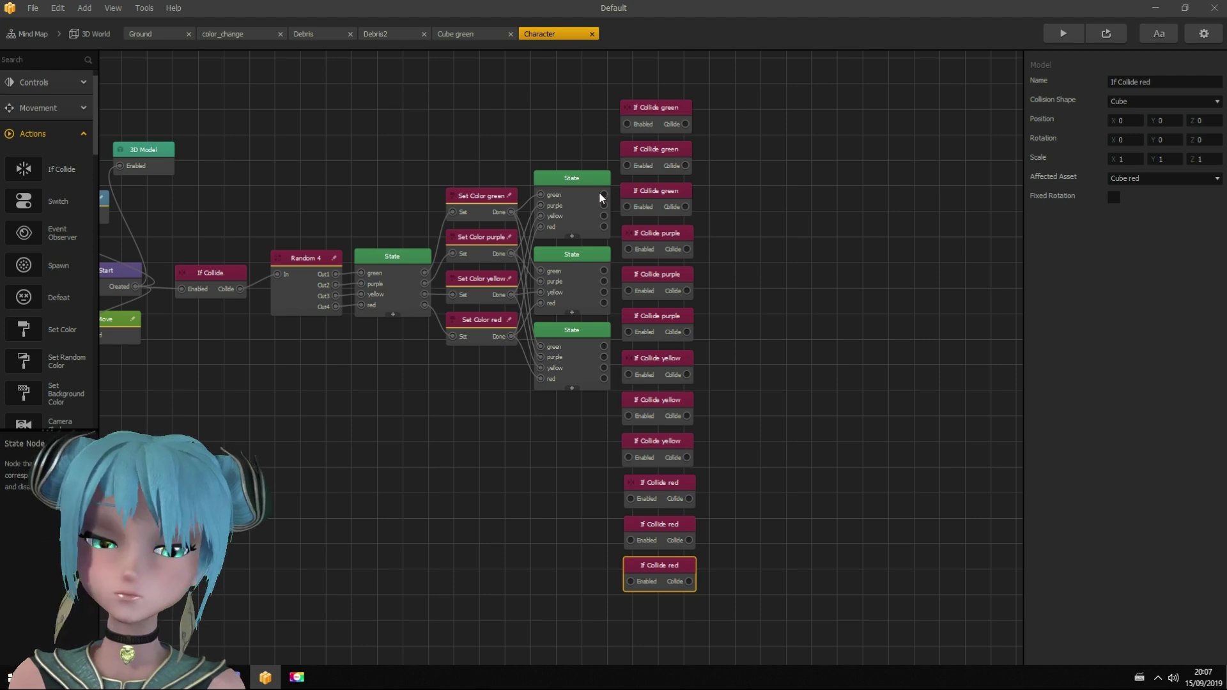
pyautogui.scroll(1, 600, 192)
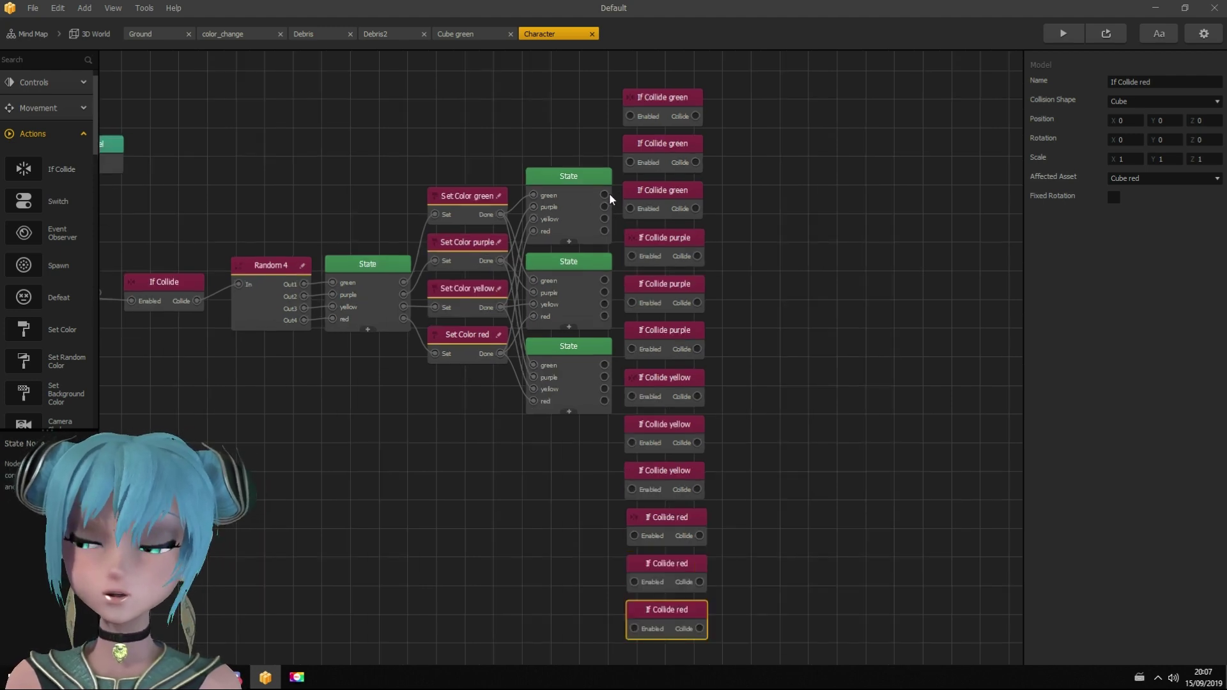
pyautogui.click(609, 187)
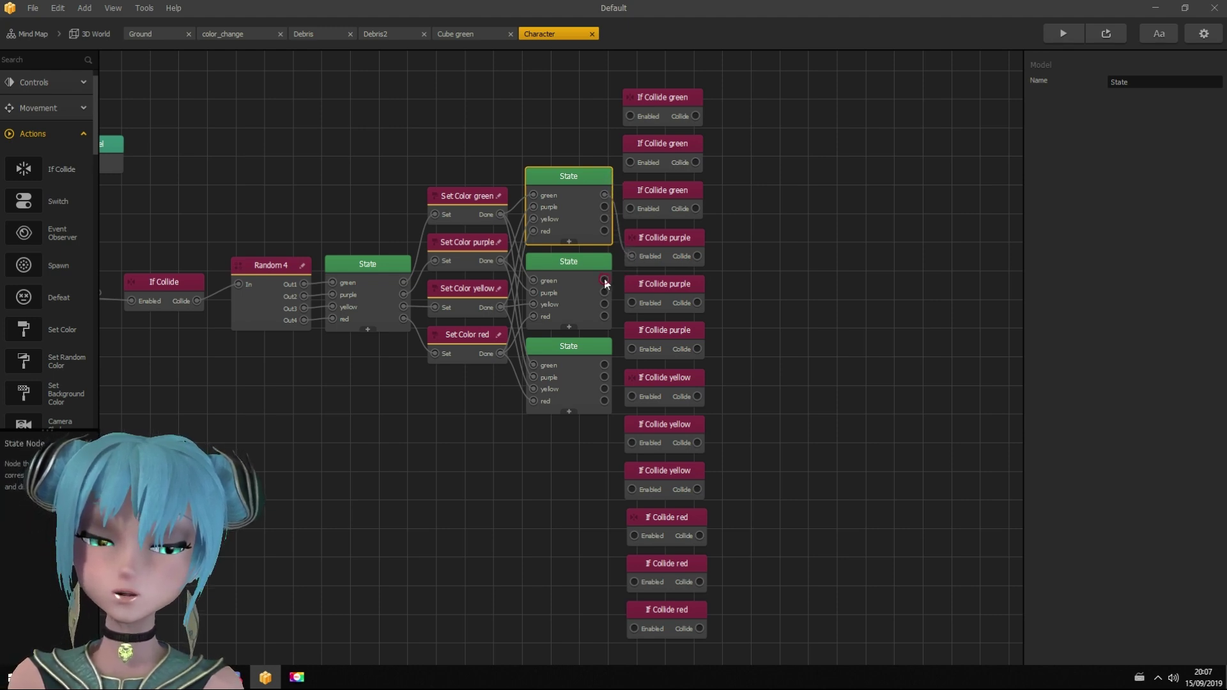
# Wire the State nodes' green and purple outputs into the matching If Collide Enabled inputs
pyautogui.moveTo(605, 279); pyautogui.dragTo(626, 340)
pyautogui.moveTo(630, 396); pyautogui.dragTo(634, 538)
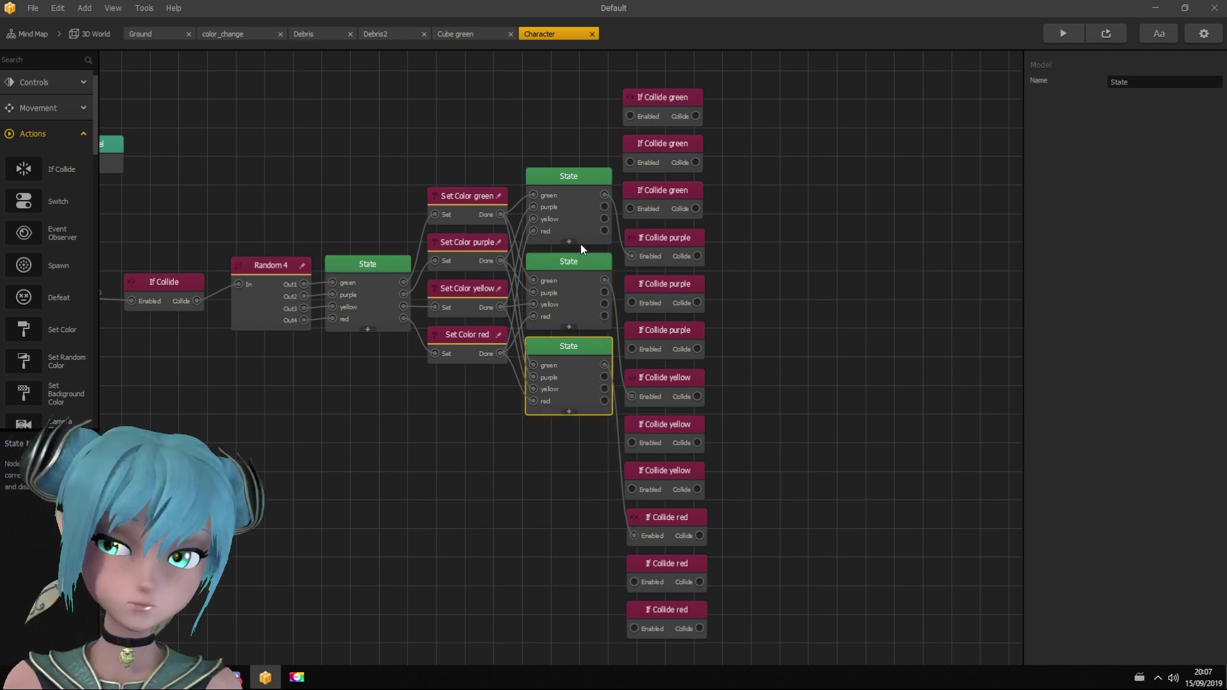
pyautogui.moveTo(605, 195); pyautogui.dragTo(626, 115)
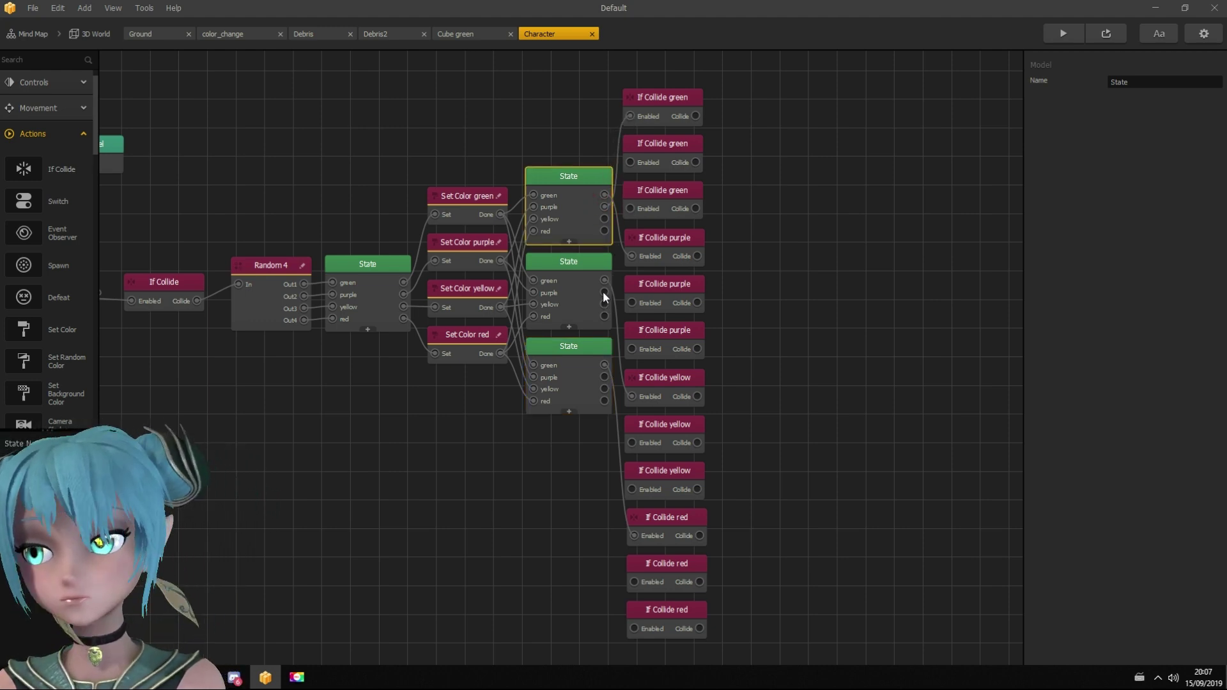
pyautogui.moveTo(603, 291); pyautogui.dragTo(630, 442)
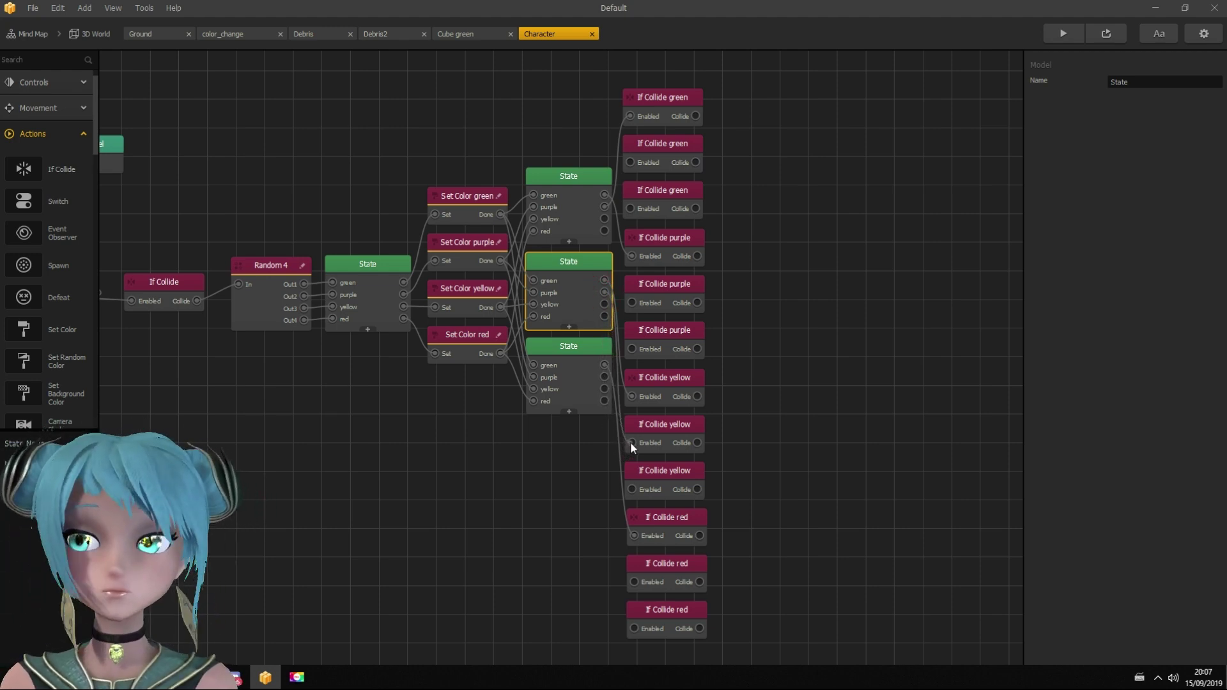
pyautogui.click(605, 375)
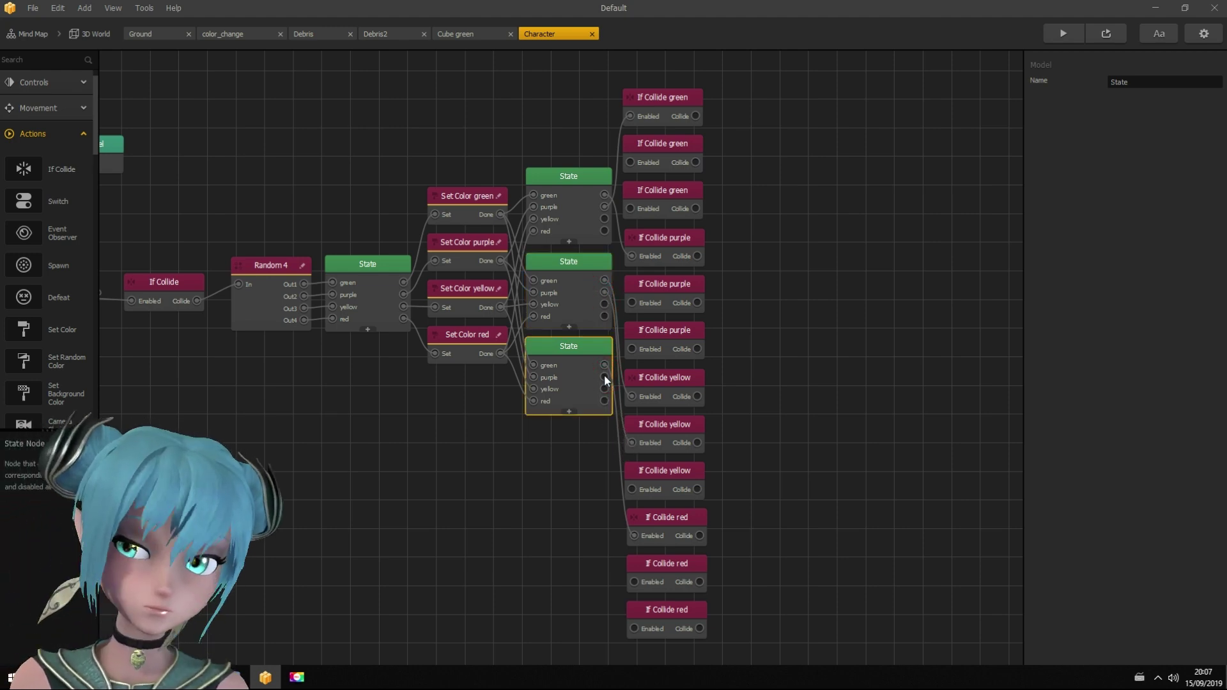
pyautogui.moveTo(604, 377); pyautogui.dragTo(602, 411)
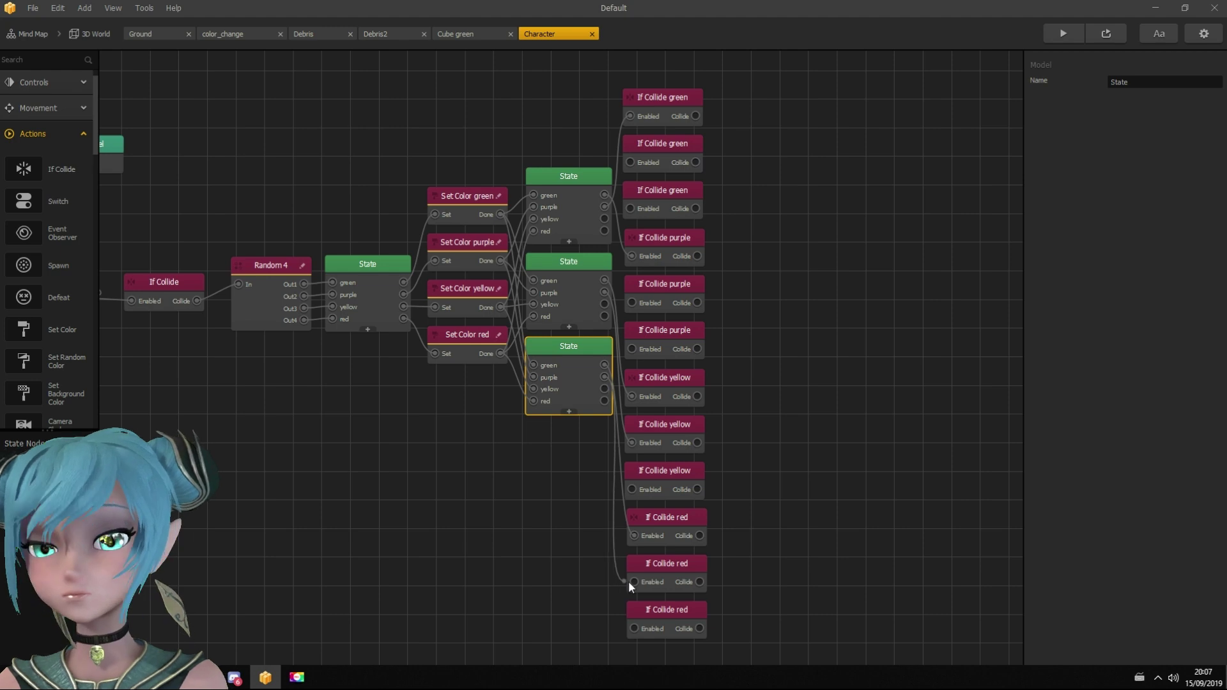
pyautogui.moveTo(628, 581); pyautogui.dragTo(634, 582)
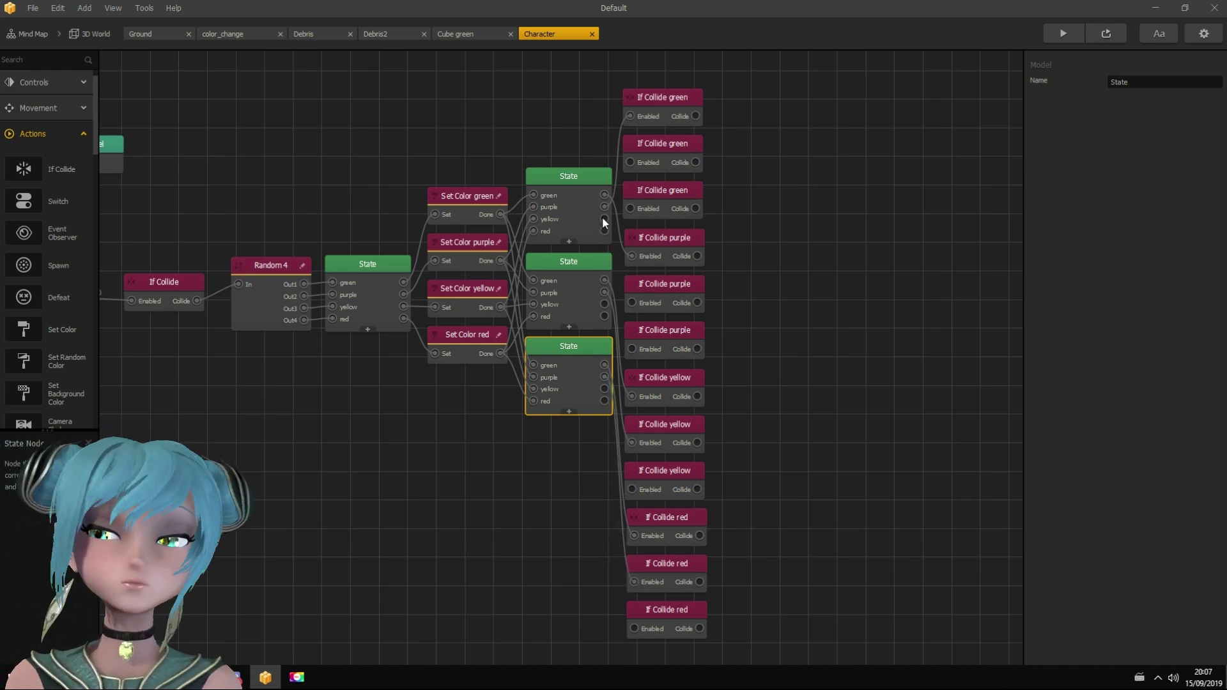
# Wire the State nodes' yellow and red outputs into the matching If Collide Enabled inputs
pyautogui.click(610, 183)
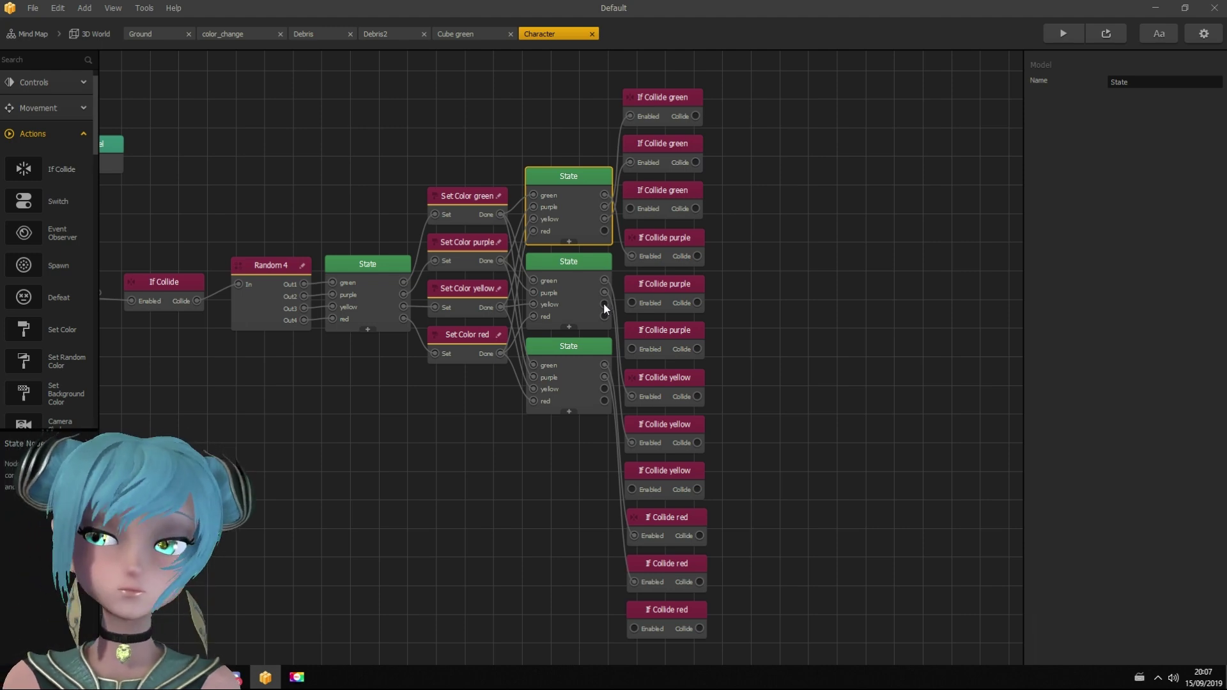
pyautogui.moveTo(603, 302); pyautogui.dragTo(632, 303)
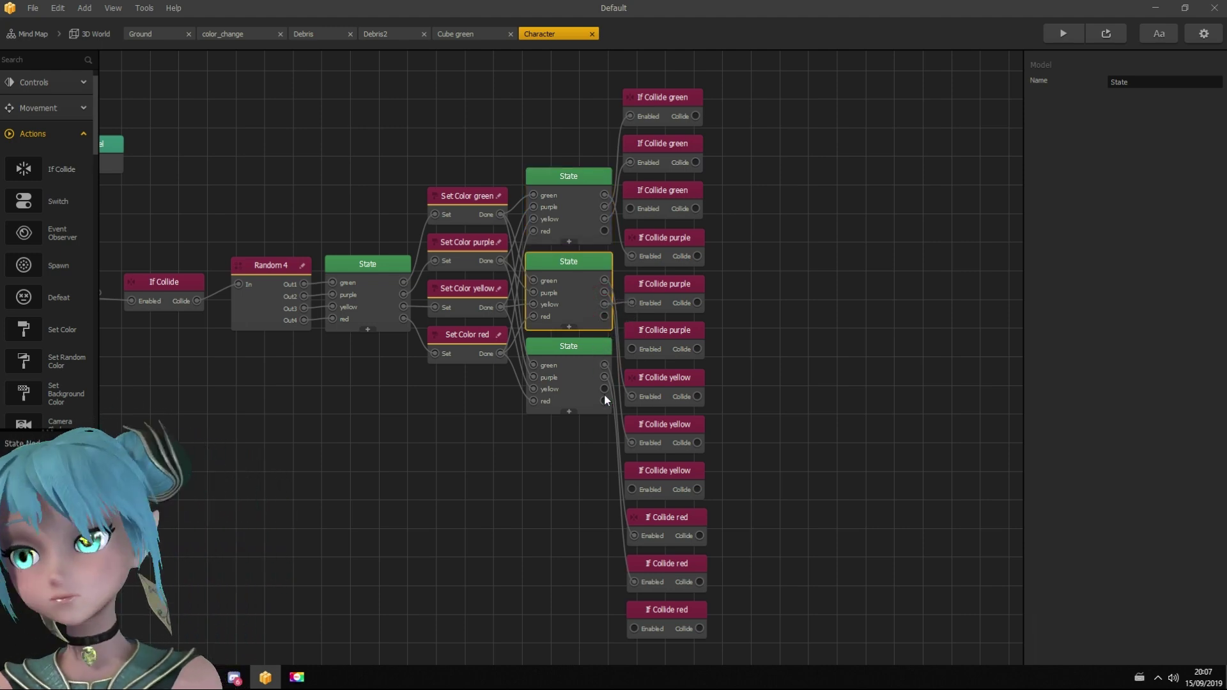
pyautogui.moveTo(603, 388); pyautogui.dragTo(620, 570)
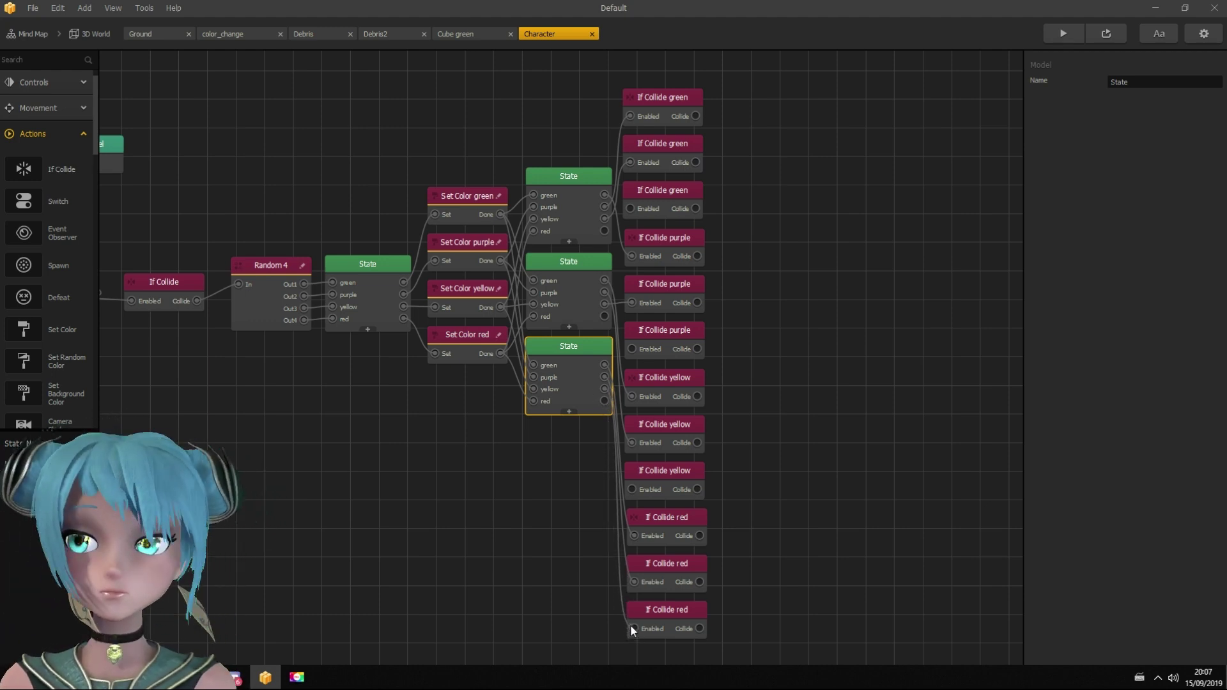
pyautogui.moveTo(630, 642); pyautogui.dragTo(633, 628)
pyautogui.moveTo(608, 232); pyautogui.dragTo(630, 209)
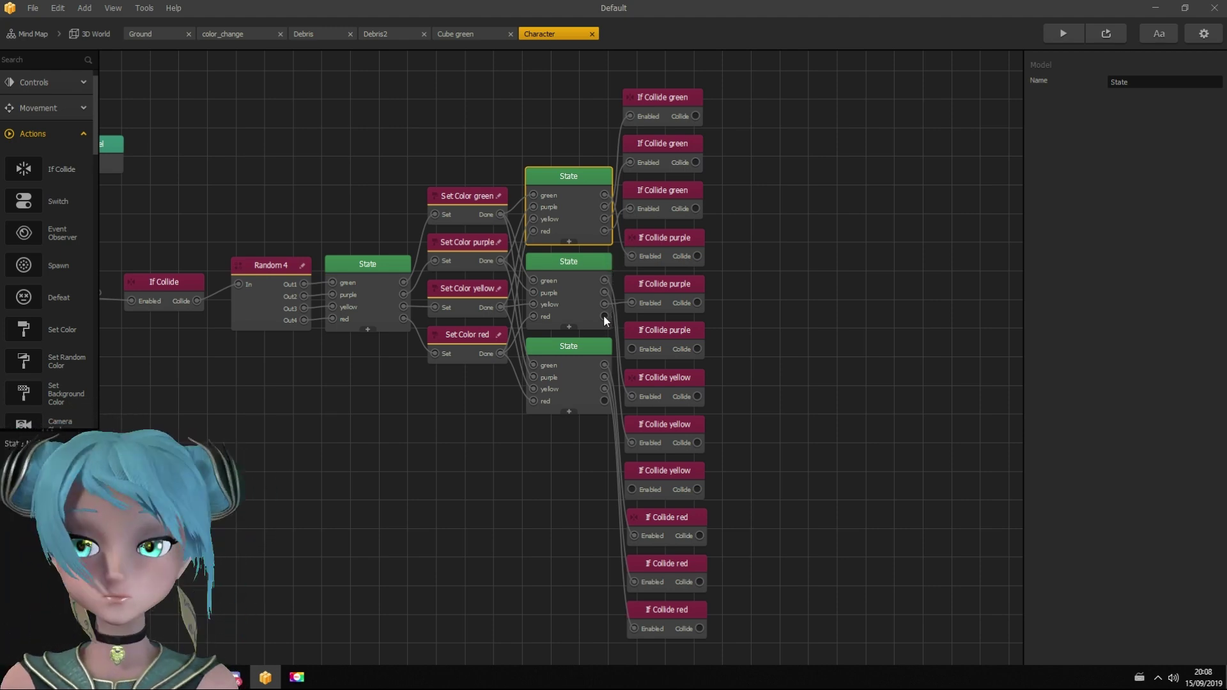
pyautogui.moveTo(603, 315); pyautogui.dragTo(615, 327)
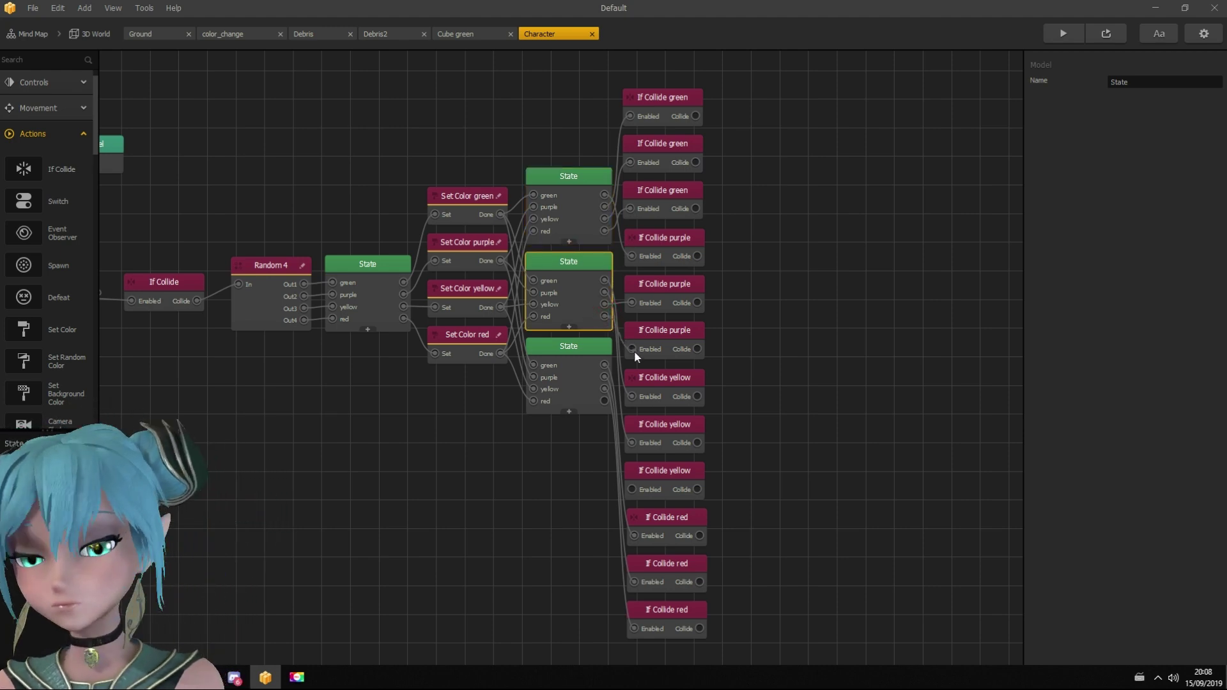
pyautogui.click(604, 402)
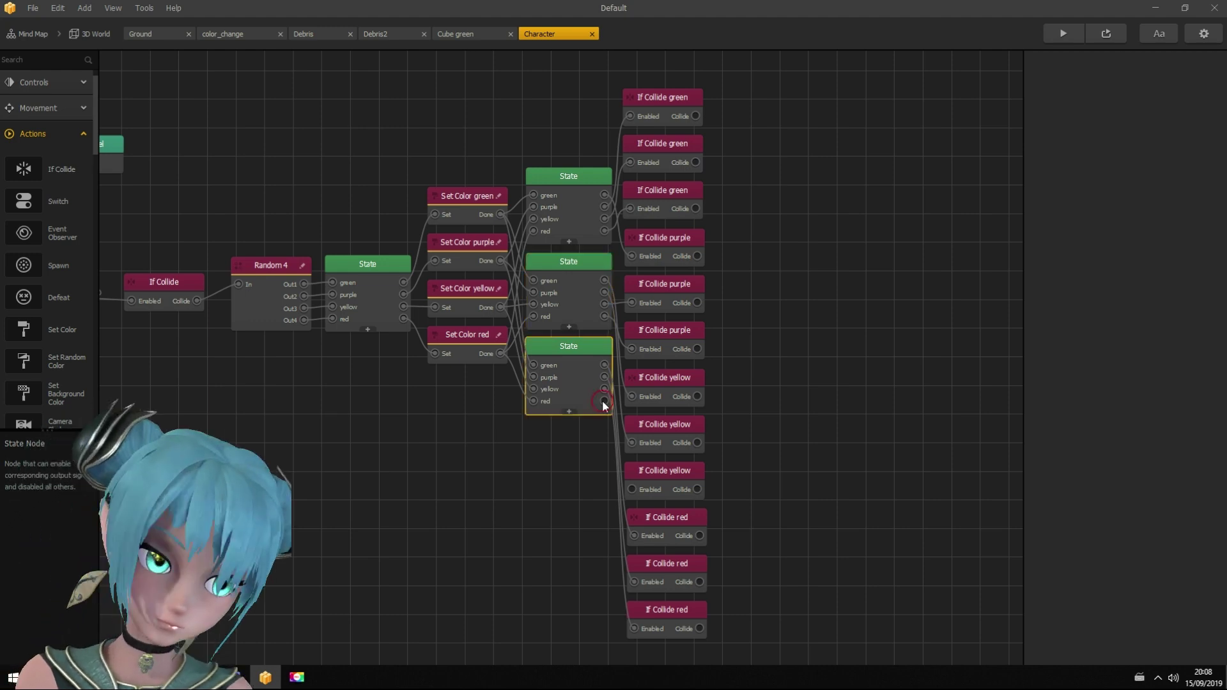
pyautogui.moveTo(602, 399); pyautogui.dragTo(636, 484)
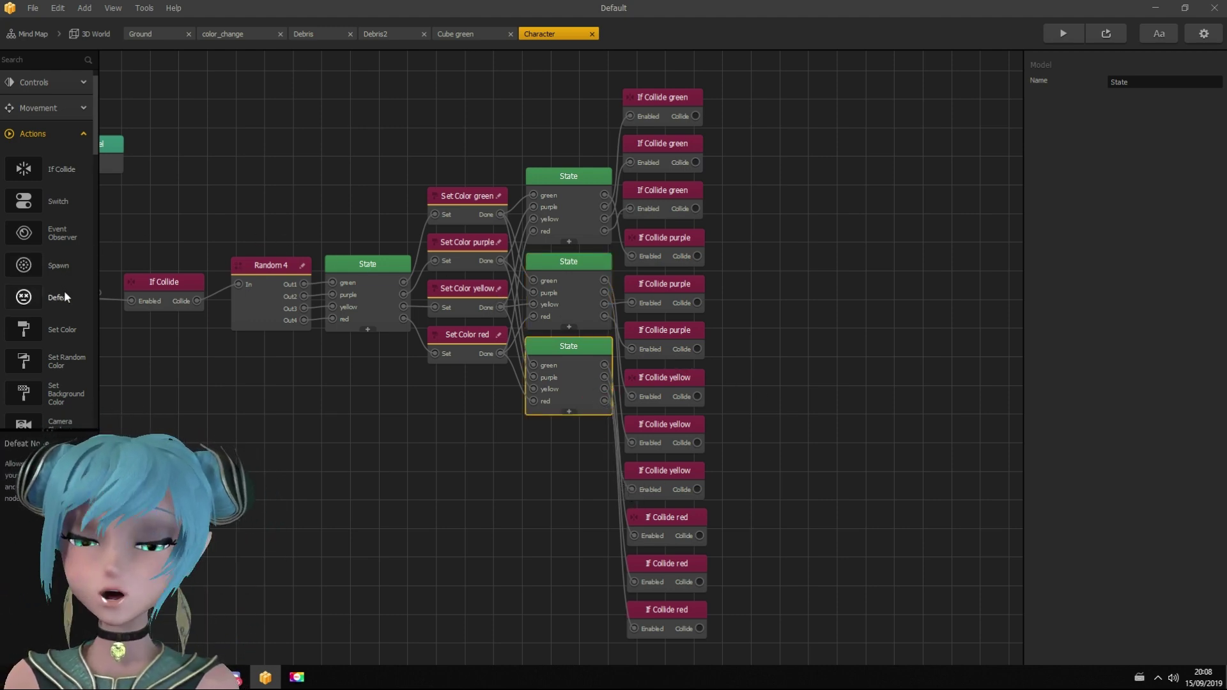
# Place Defeat, Delay and Remove nodes to the right of the collision checks
pyautogui.moveTo(64, 291); pyautogui.dragTo(816, 203)
pyautogui.moveTo(774, 291); pyautogui.dragTo(776, 285)
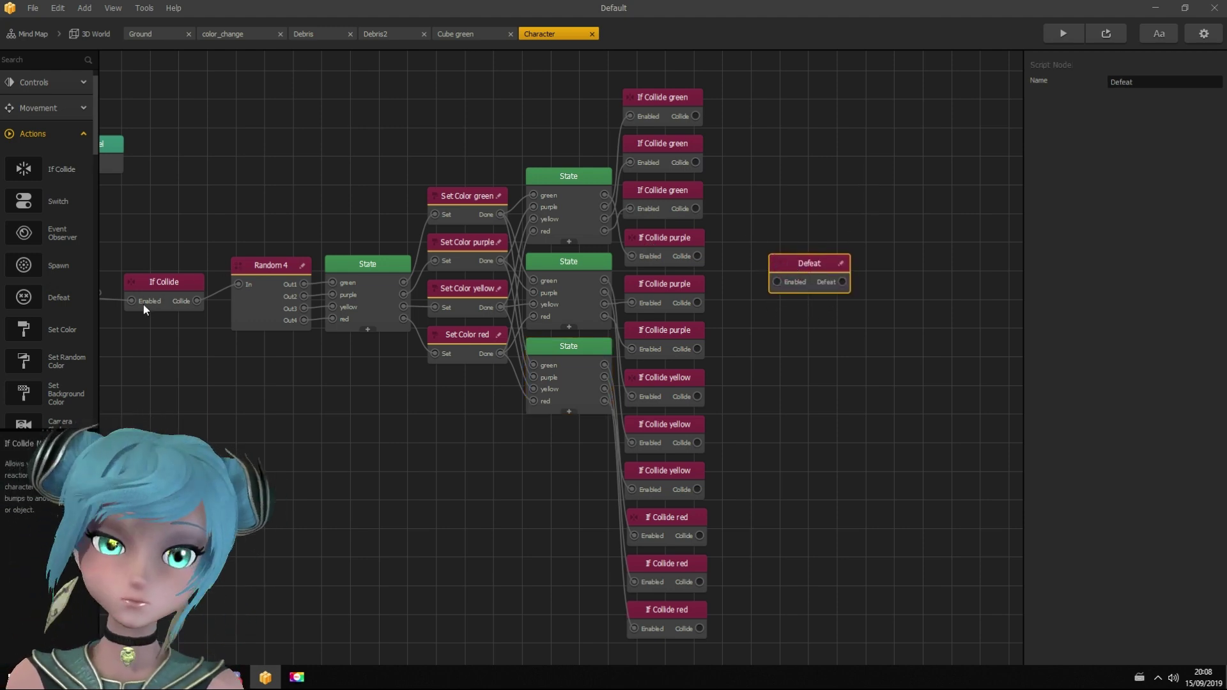
pyautogui.scroll(-5, 40, 284)
pyautogui.scroll(-5, 39, 282)
pyautogui.scroll(-5, 58, 316)
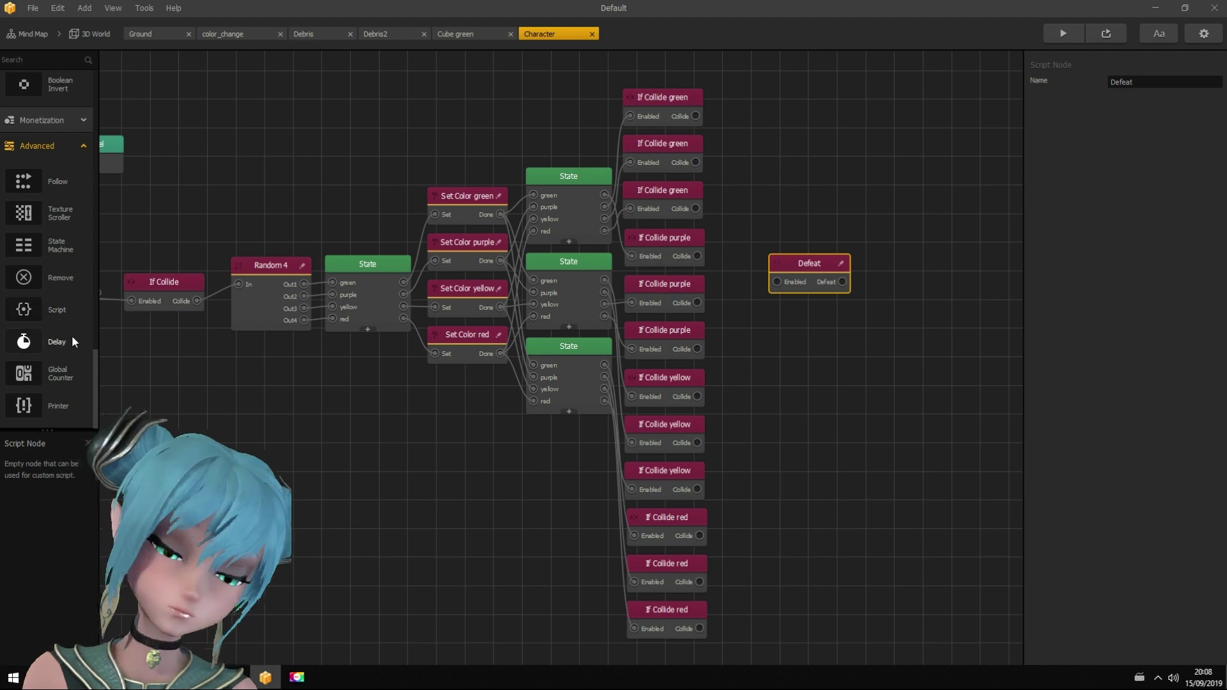
pyautogui.moveTo(72, 342); pyautogui.dragTo(803, 351)
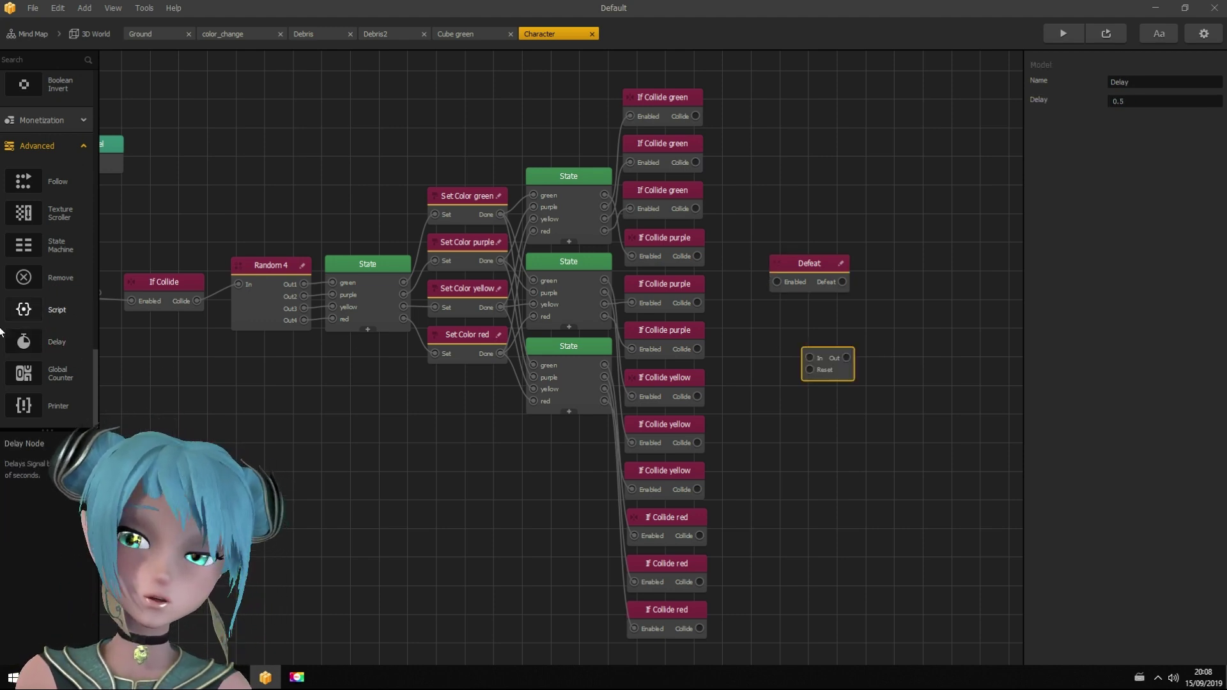
pyautogui.moveTo(59, 282); pyautogui.dragTo(194, 291)
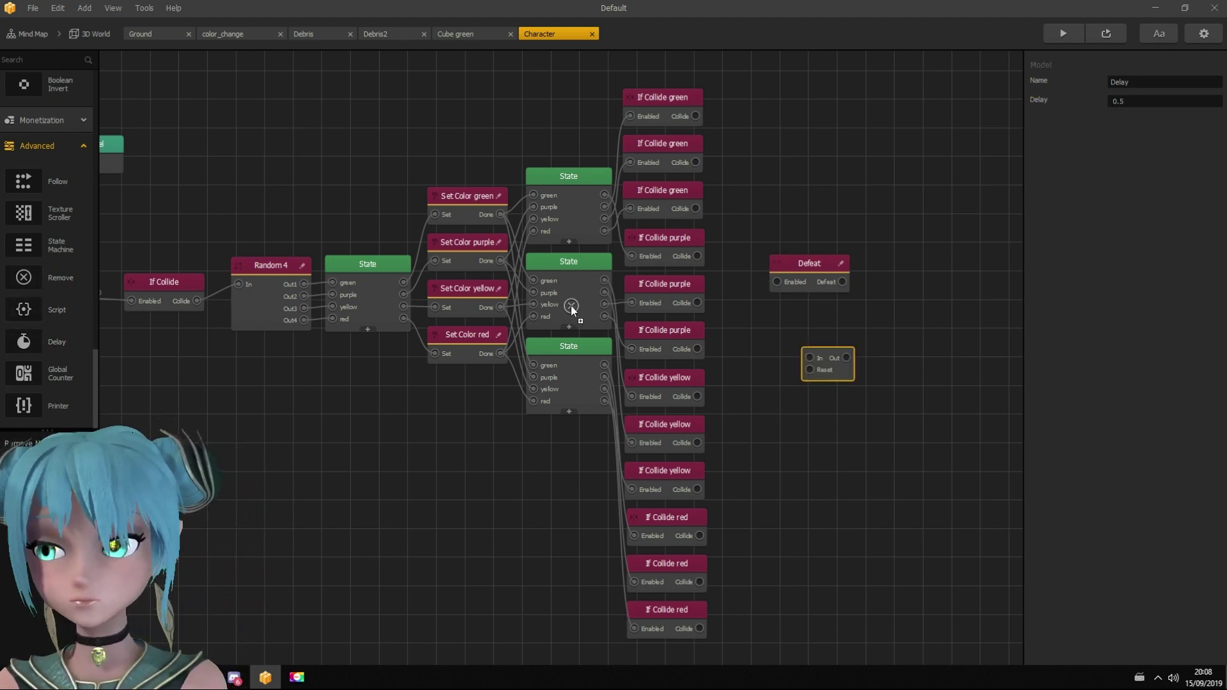
pyautogui.moveTo(571, 306); pyautogui.dragTo(897, 349)
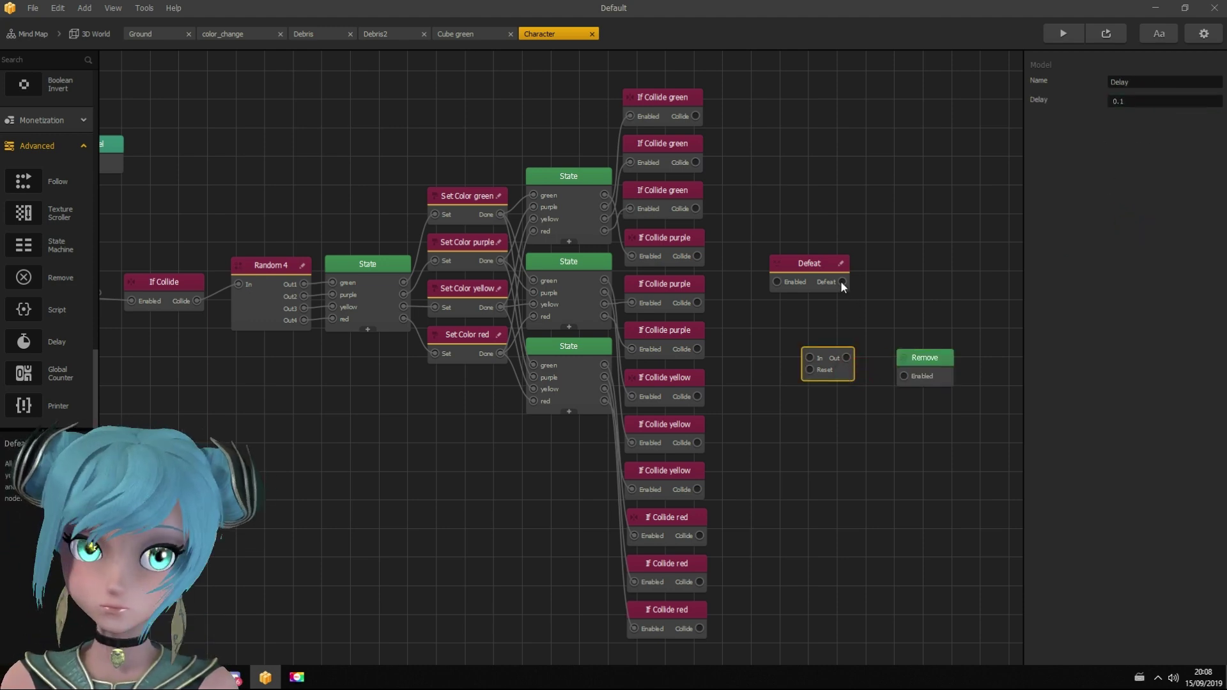
# Wire Defeat into the 0.1-second Delay, and If Collide green into Defeat
pyautogui.moveTo(844, 282); pyautogui.dragTo(806, 336)
pyautogui.click(839, 358)
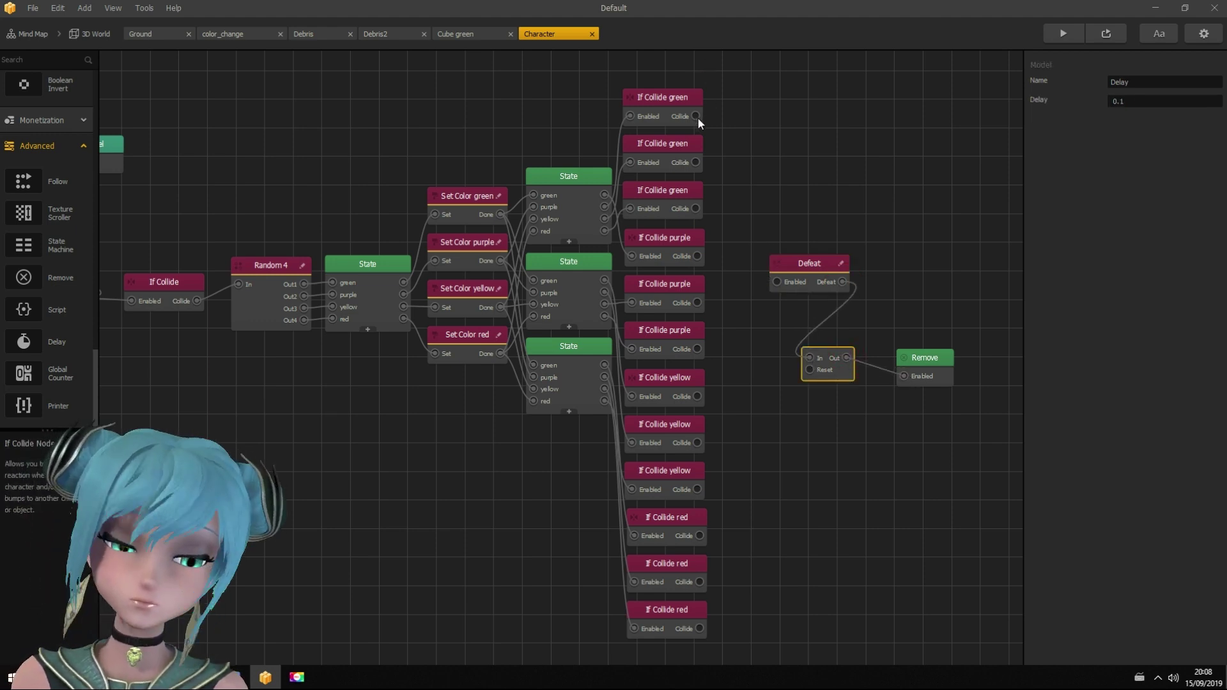
pyautogui.moveTo(698, 119); pyautogui.dragTo(769, 289)
# Wire the purple, yellow and red If Collide nodes' Collide outputs into Defeat's Enabled input
pyautogui.moveTo(697, 256); pyautogui.dragTo(777, 282)
pyautogui.moveTo(697, 304); pyautogui.dragTo(776, 282)
pyautogui.moveTo(698, 349); pyautogui.dragTo(750, 336)
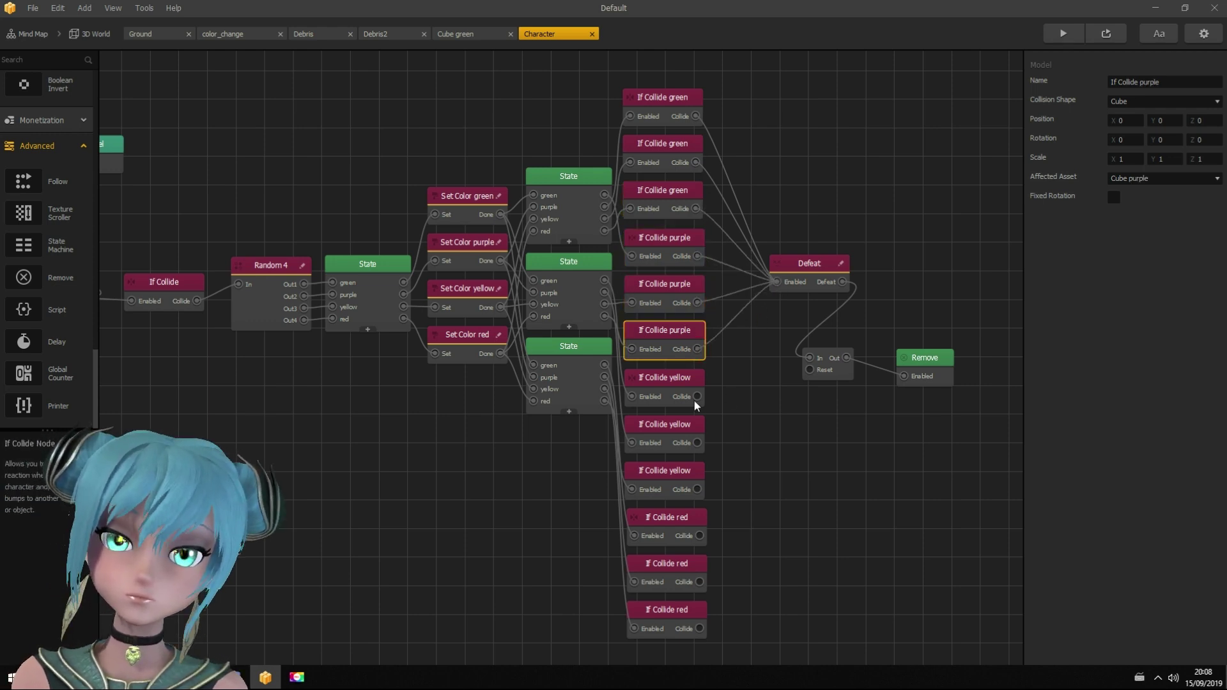
pyautogui.moveTo(696, 396); pyautogui.dragTo(777, 283)
pyautogui.moveTo(697, 489); pyautogui.dragTo(776, 282)
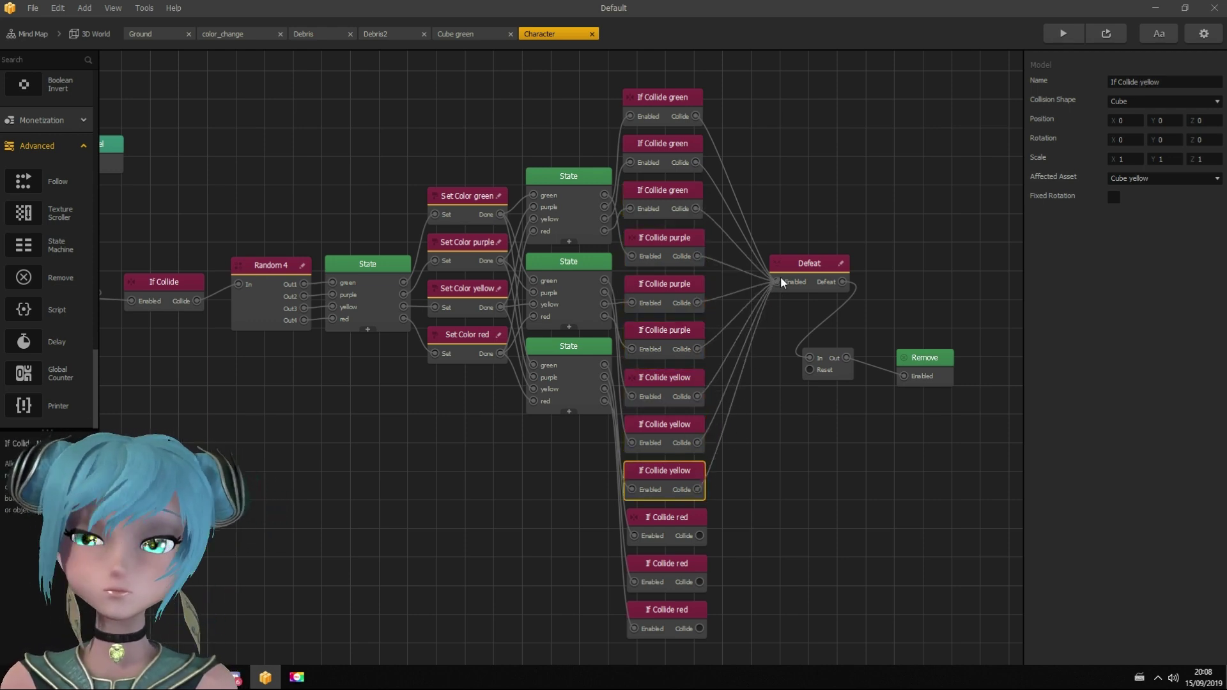
pyautogui.moveTo(700, 537); pyautogui.dragTo(777, 283)
pyautogui.moveTo(700, 582); pyautogui.dragTo(777, 282)
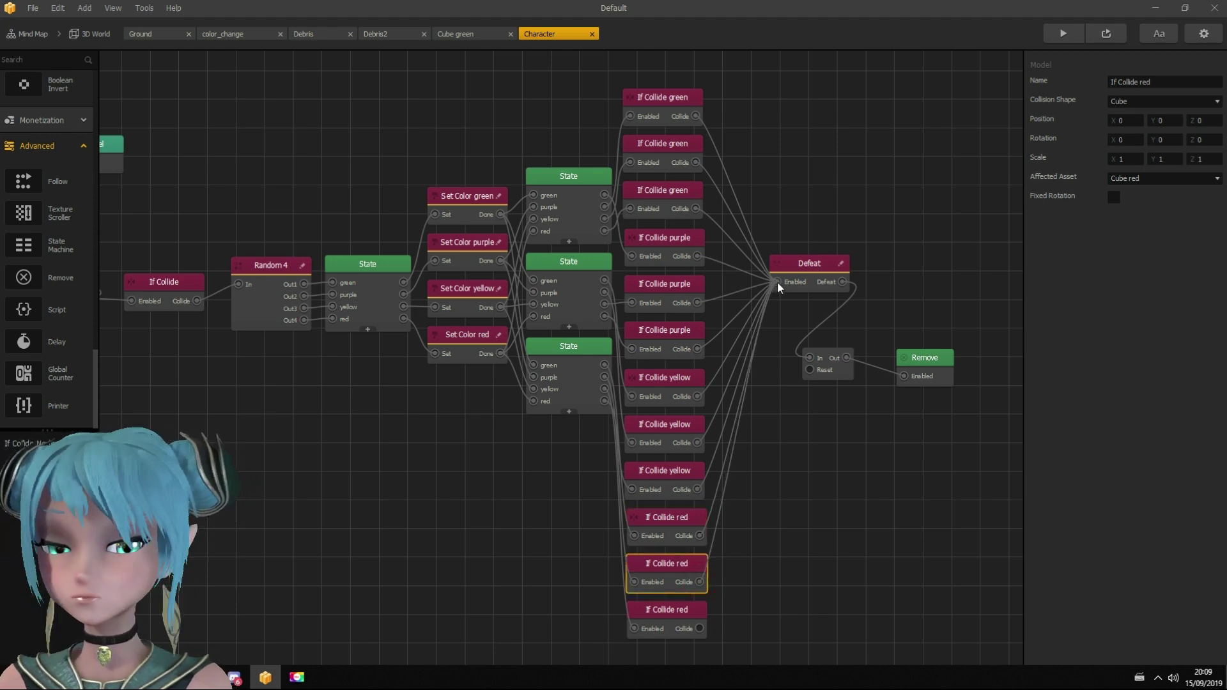
pyautogui.moveTo(701, 629); pyautogui.dragTo(778, 283)
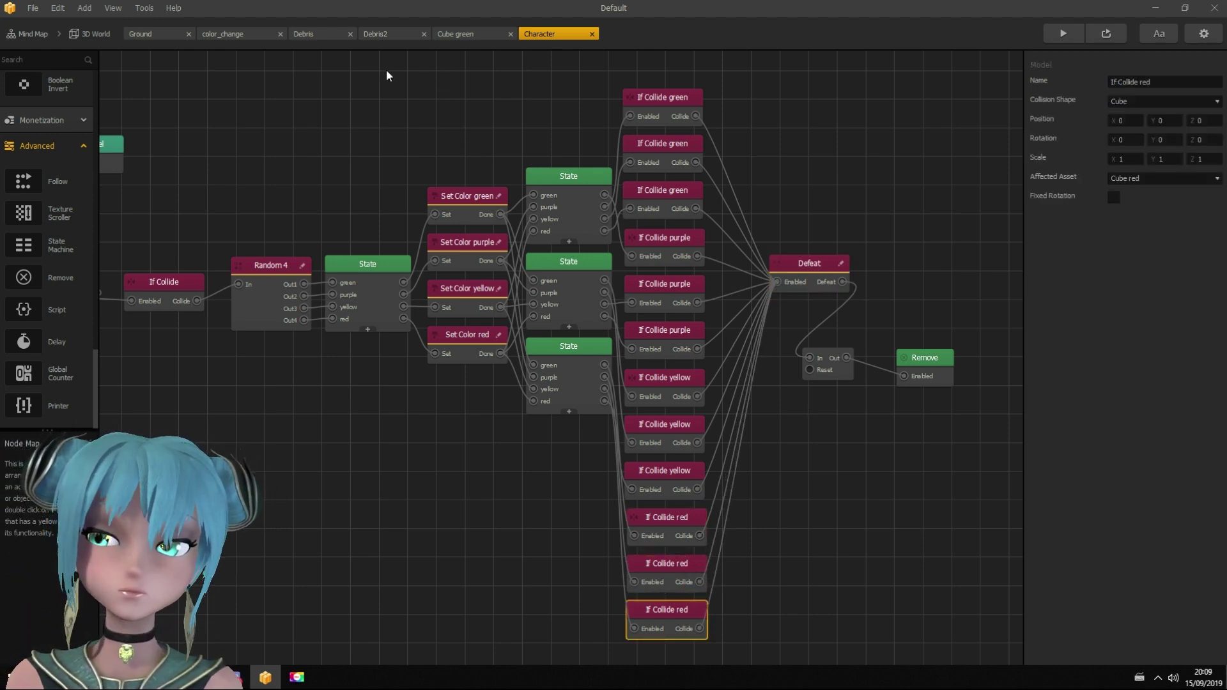
# Copy the Debris Explosion node from the Cube green graph
pyautogui.click(454, 35)
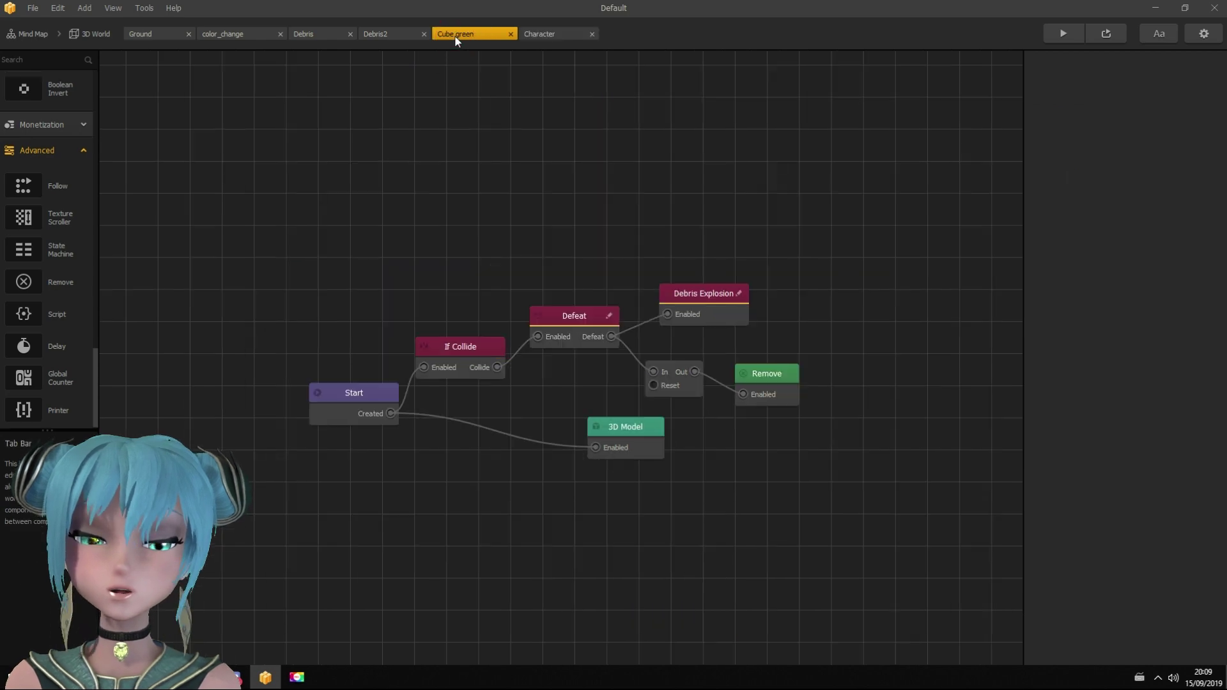
pyautogui.click(701, 295)
pyautogui.hotkey('ctrl', 'c')
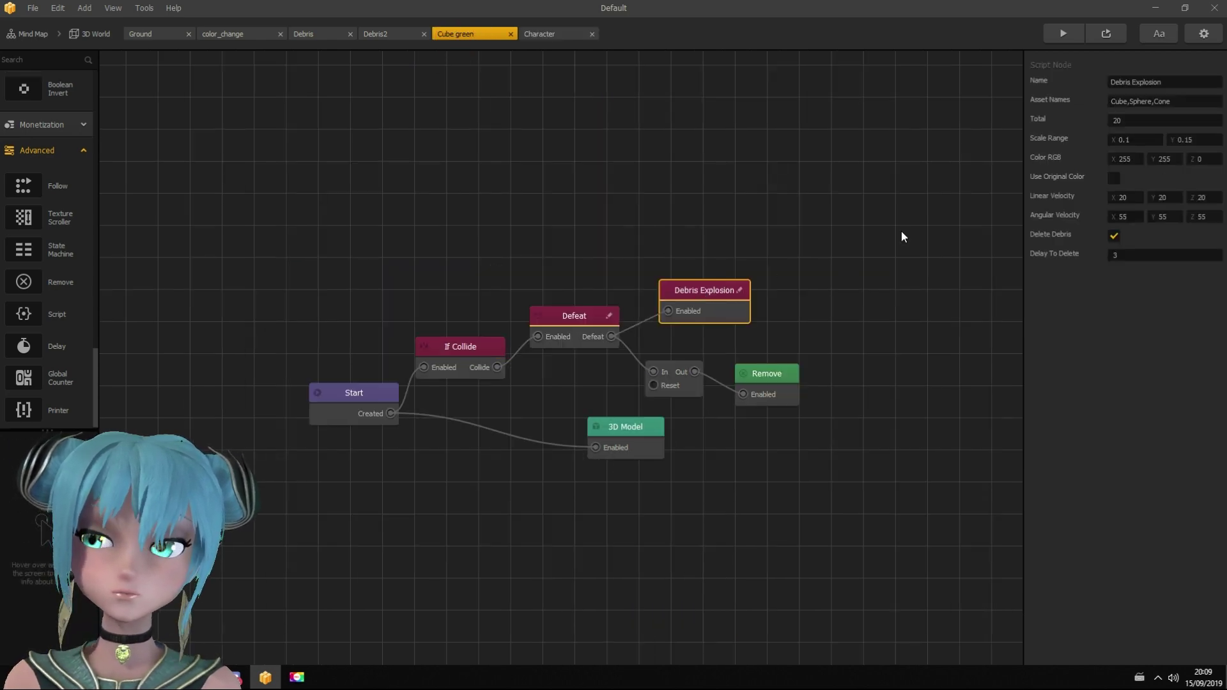
# Set the Debris Explosion node's Asset Names to Debris
pyautogui.click(1196, 101)
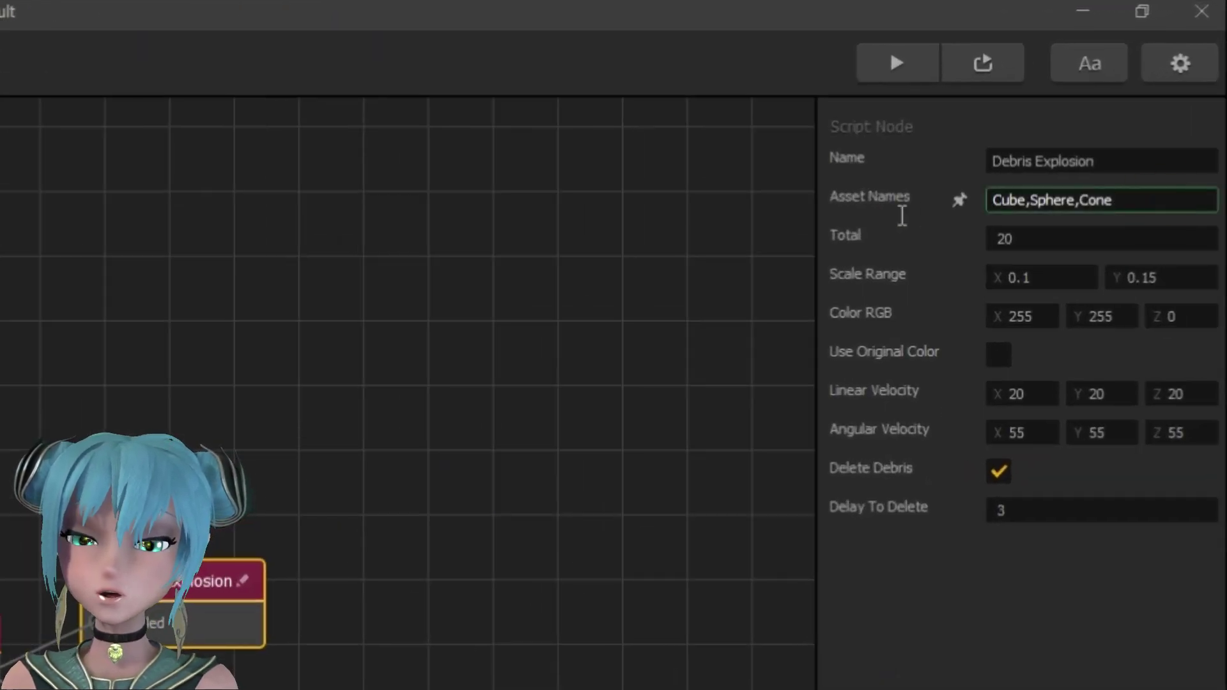
pyautogui.hotkey('ctrl', 'a')
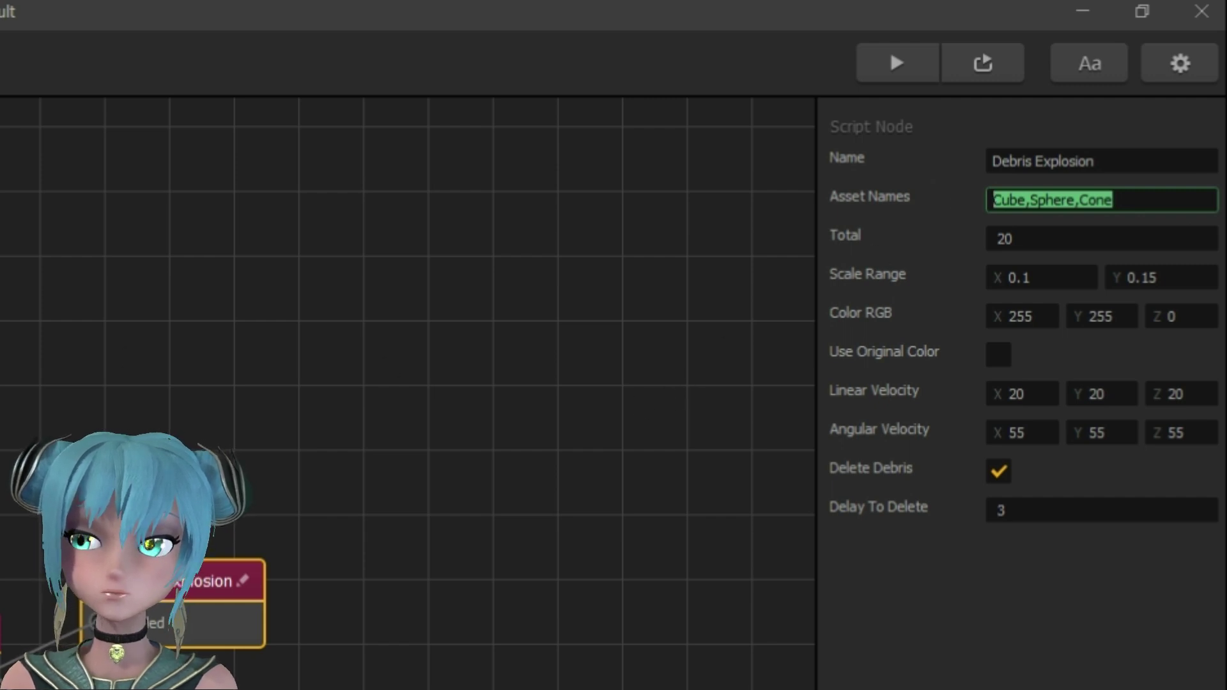
pyautogui.click(385, 34)
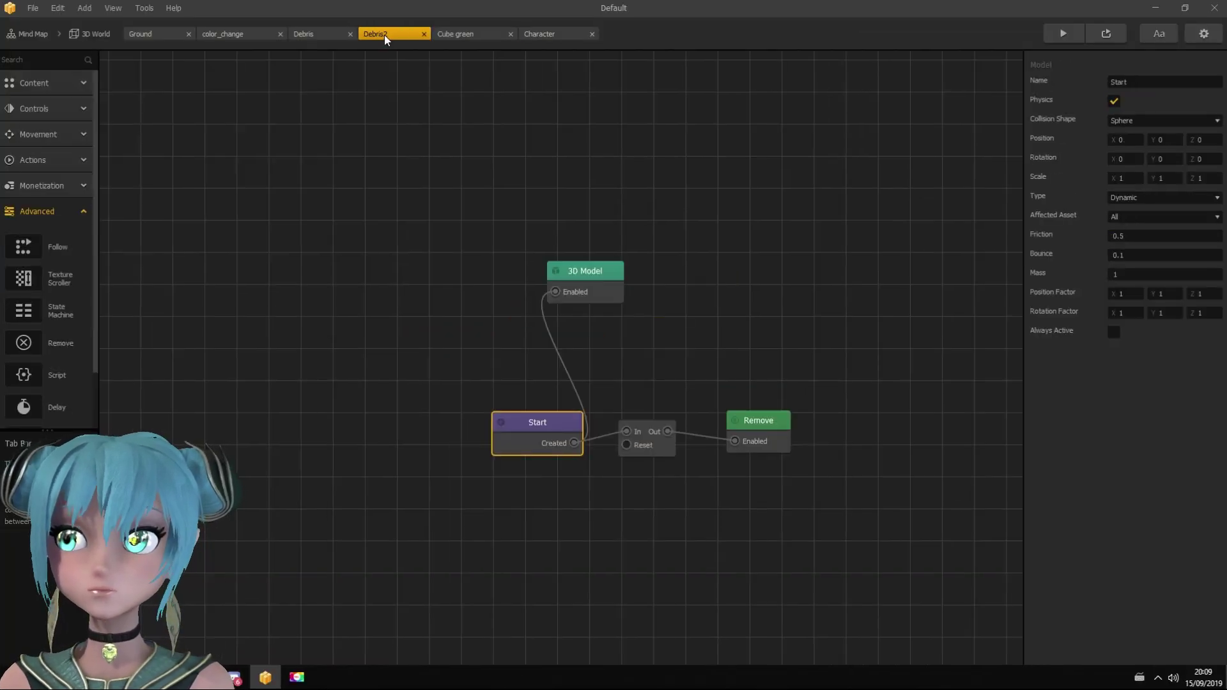
pyautogui.click(89, 34)
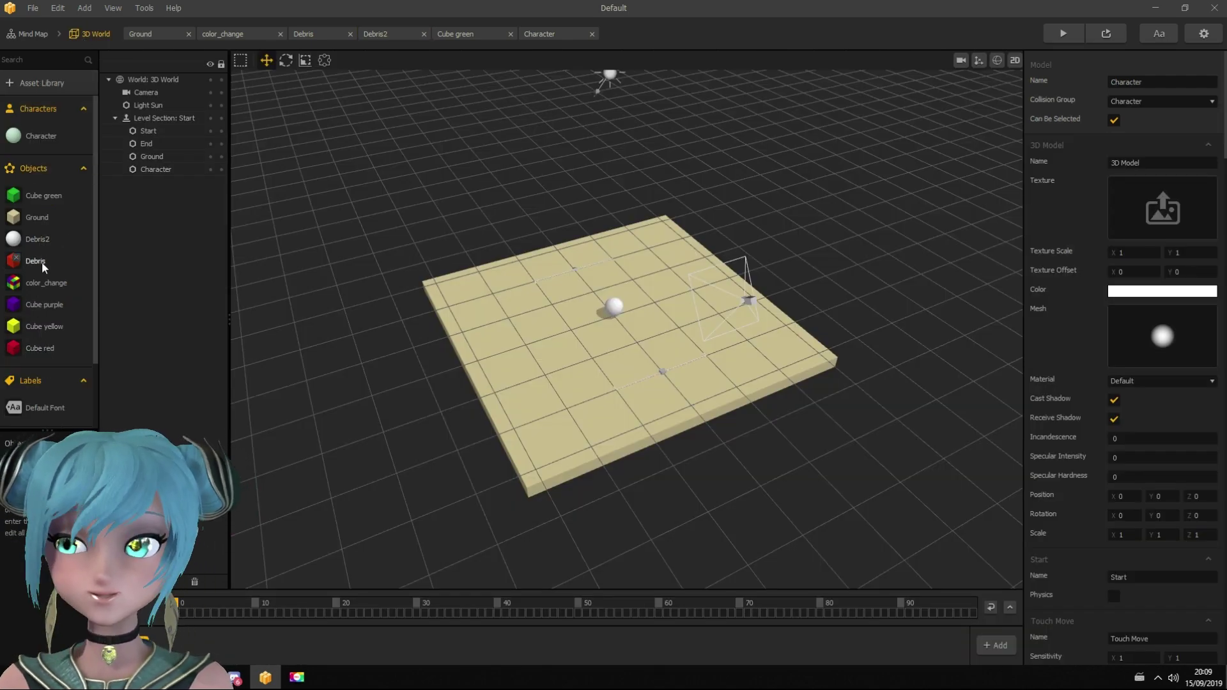
pyautogui.click(449, 37)
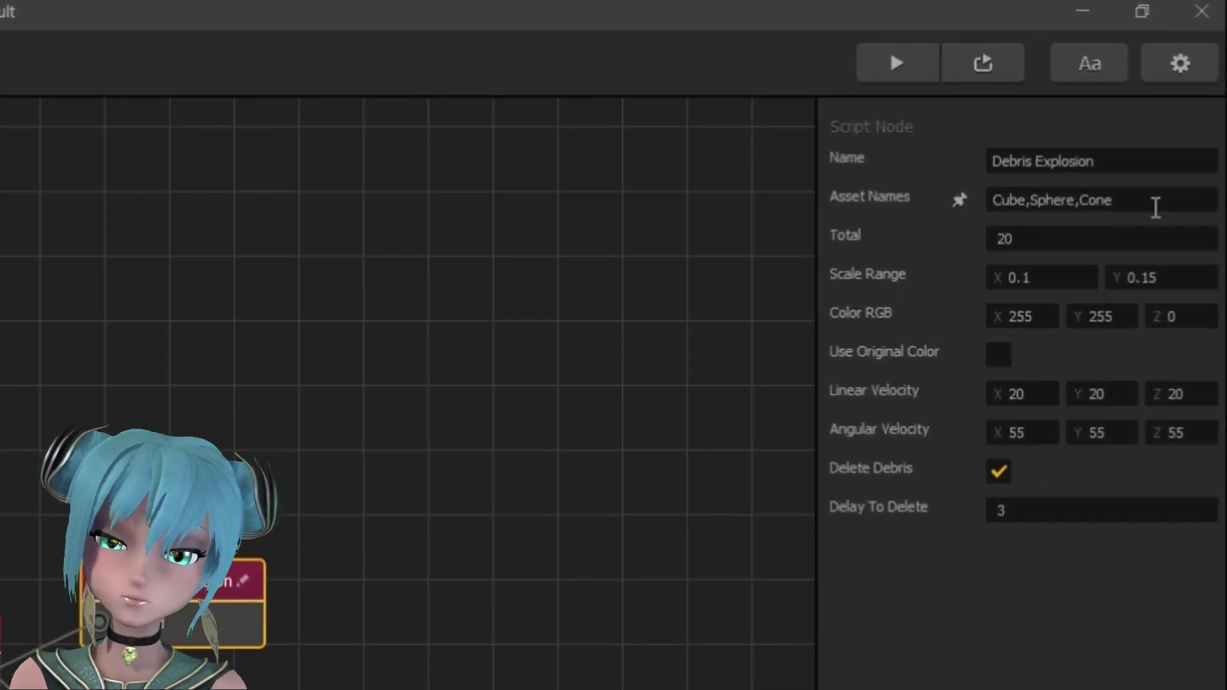
pyautogui.moveTo(1156, 208); pyautogui.dragTo(755, 205)
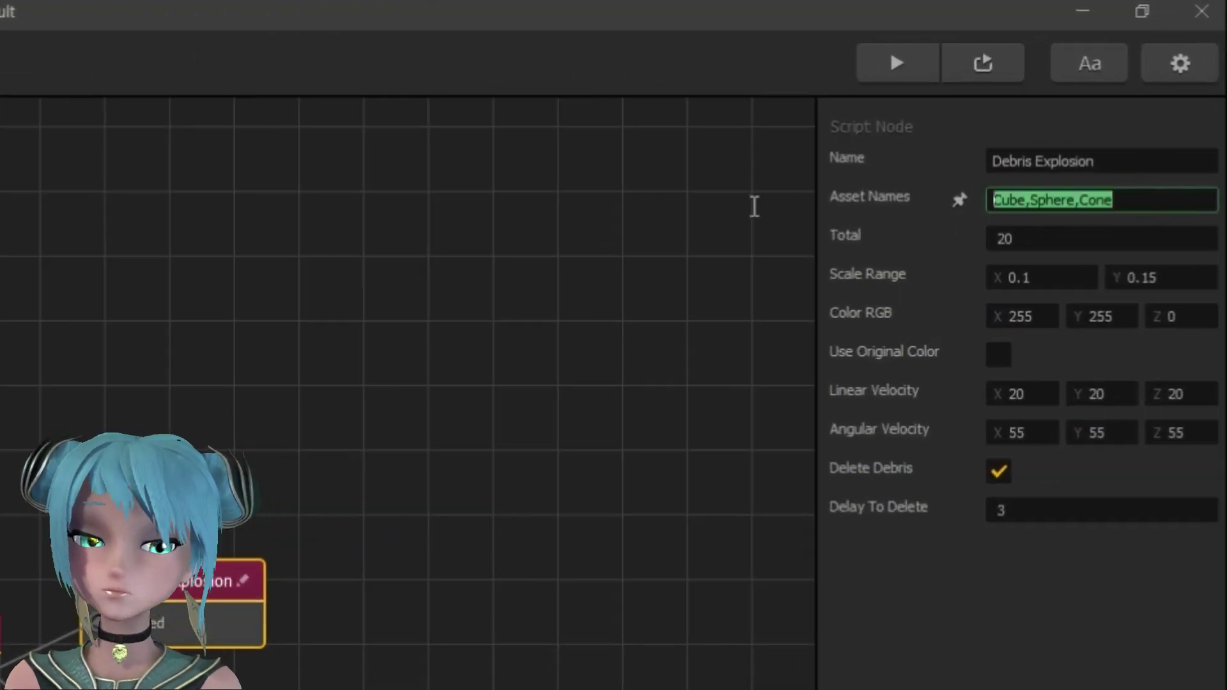
pyautogui.write('Debri')
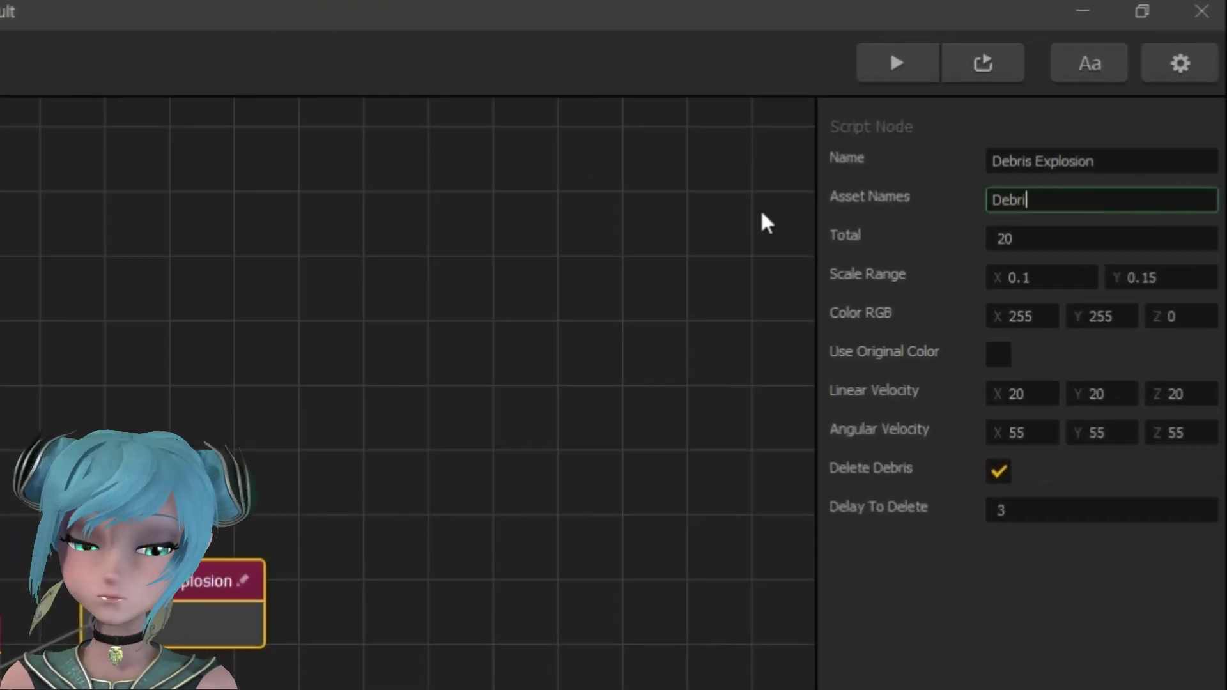
pyautogui.write('s')
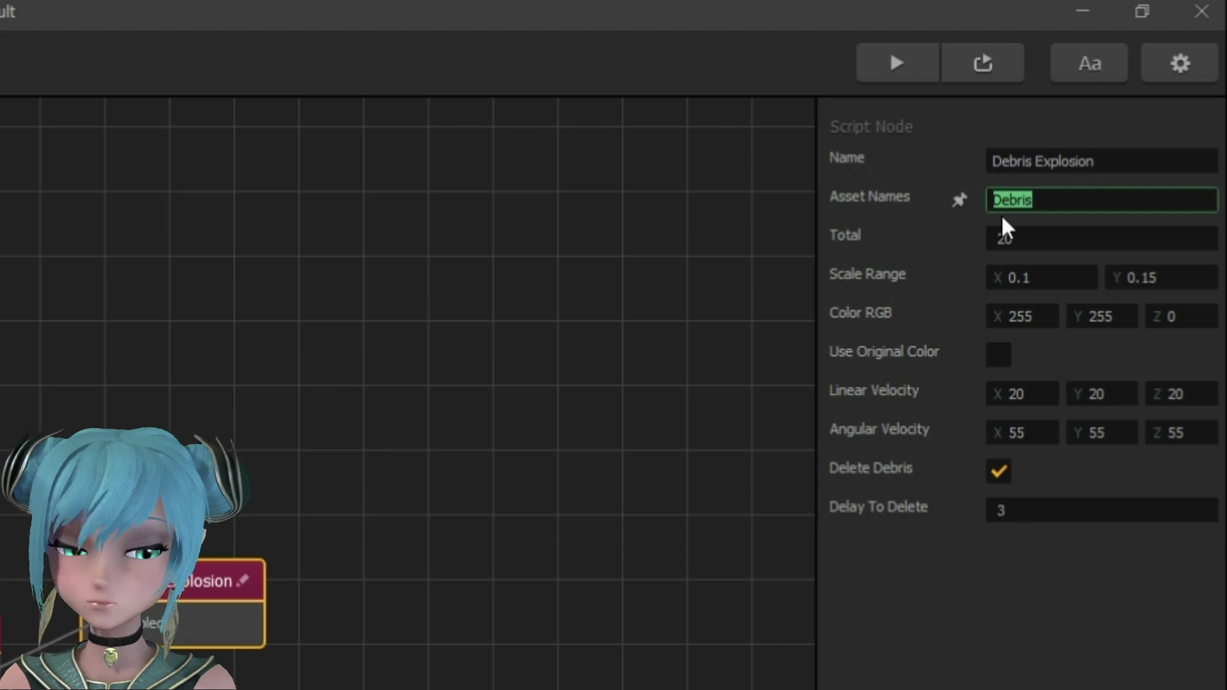
pyautogui.click(1030, 628)
# Open the Cube purple graph from Objects, then return to the Character graph
pyautogui.click(90, 34)
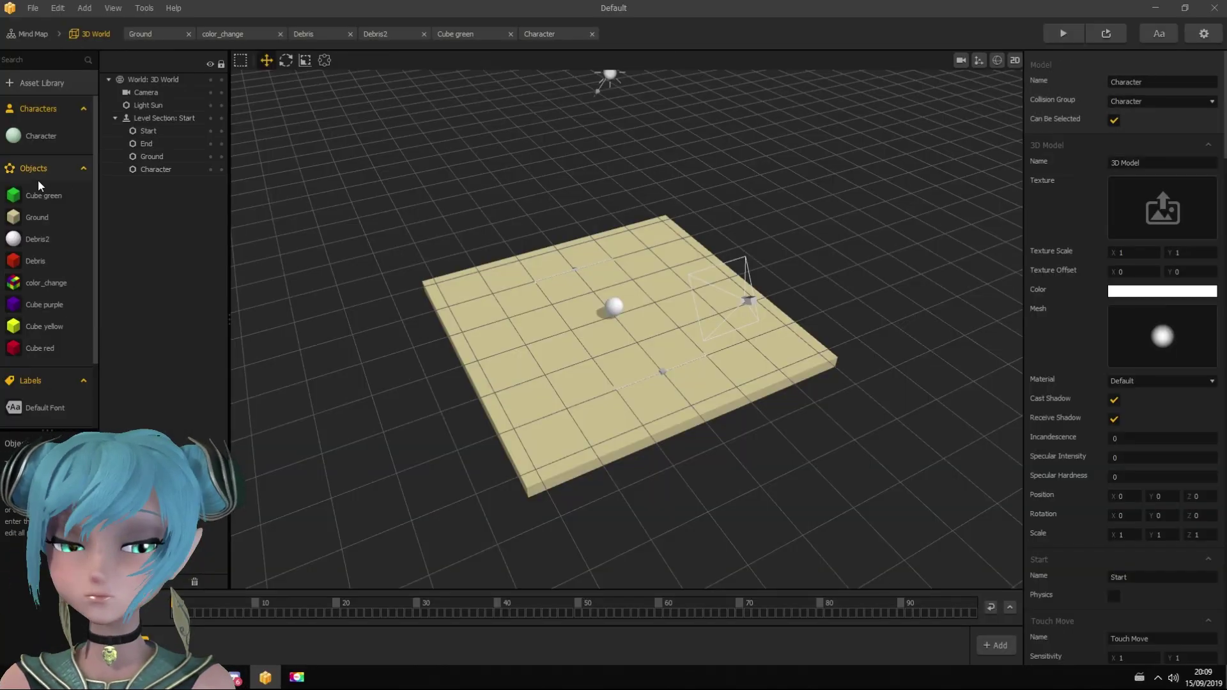
pyautogui.doubleClick(45, 305)
pyautogui.click(1189, 101)
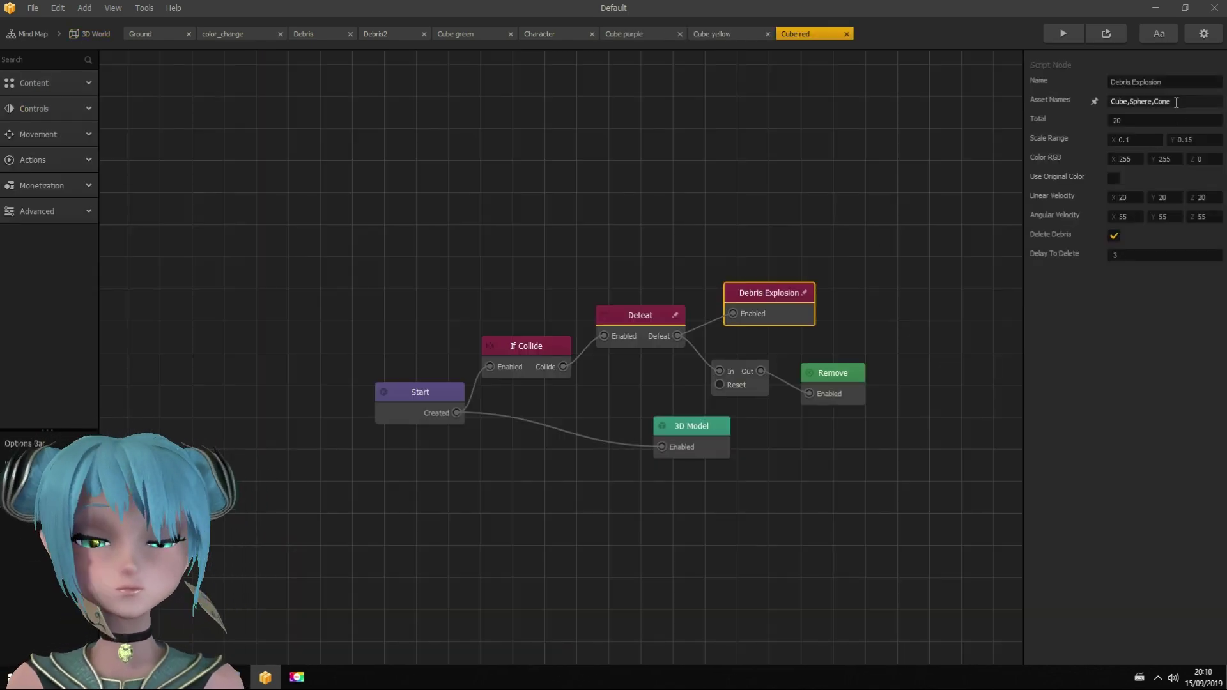
pyautogui.click(526, 35)
# Paste the Debris Explosion node right of Defeat in the Character graph, spawning Debris2
pyautogui.hotkey('ctrl', 'v')
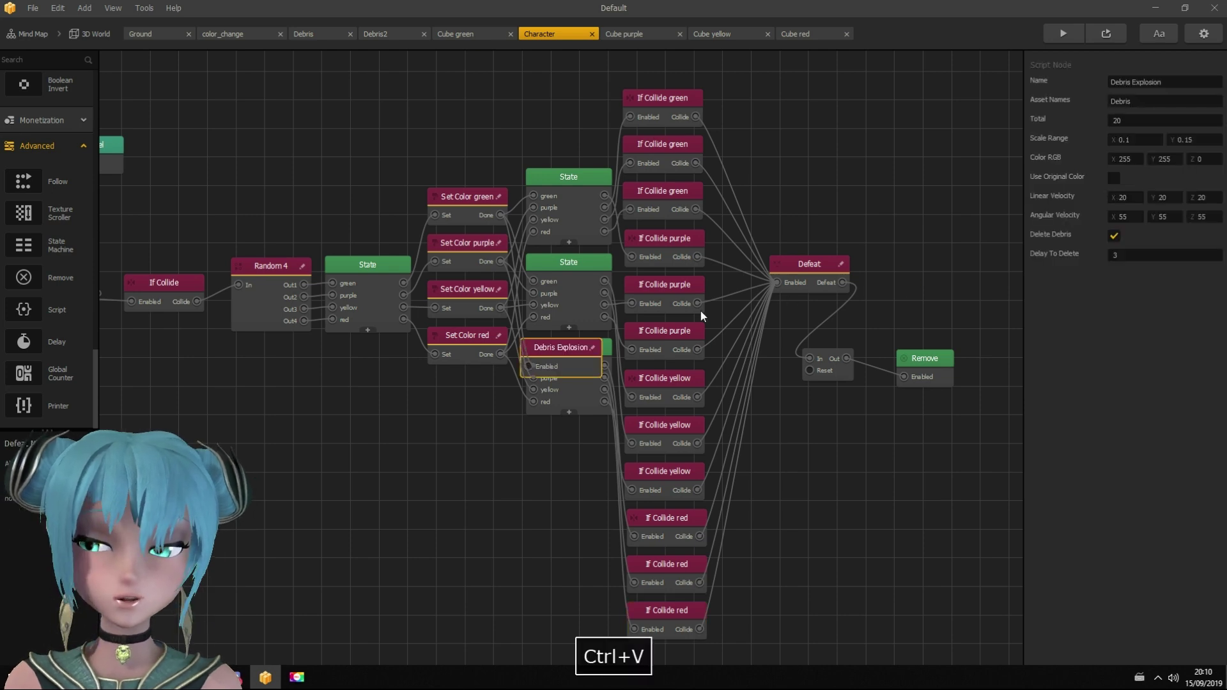
pyautogui.moveTo(555, 351); pyautogui.dragTo(923, 243)
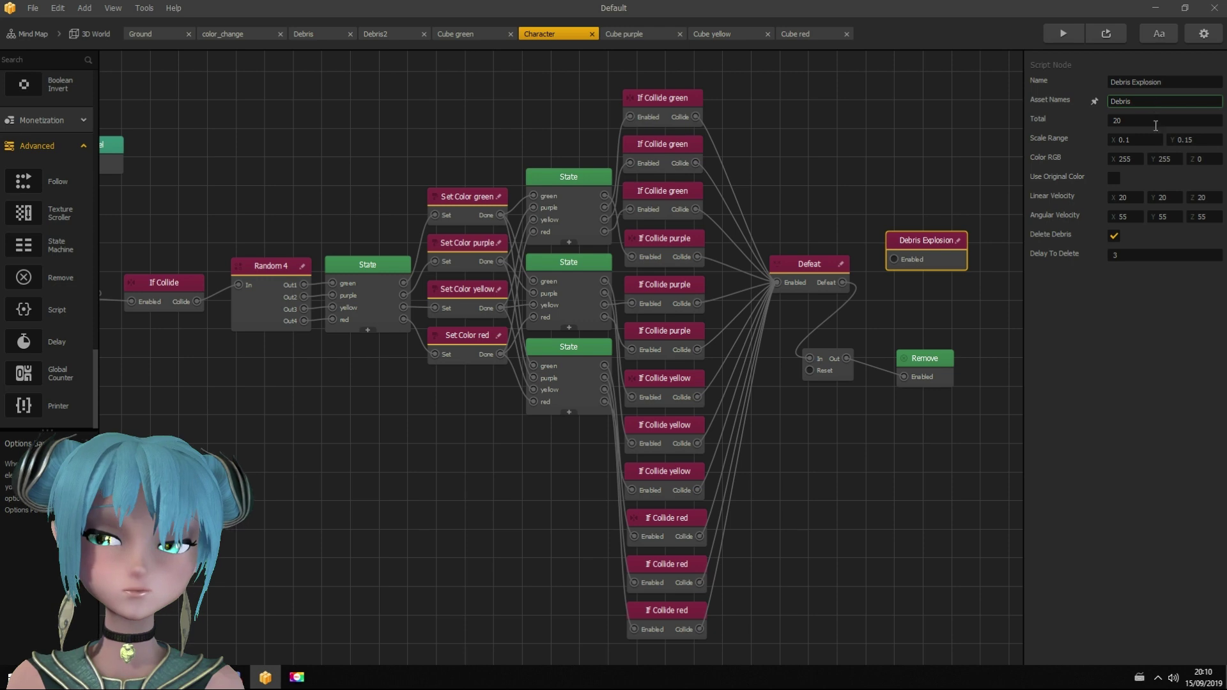
pyautogui.click(844, 282)
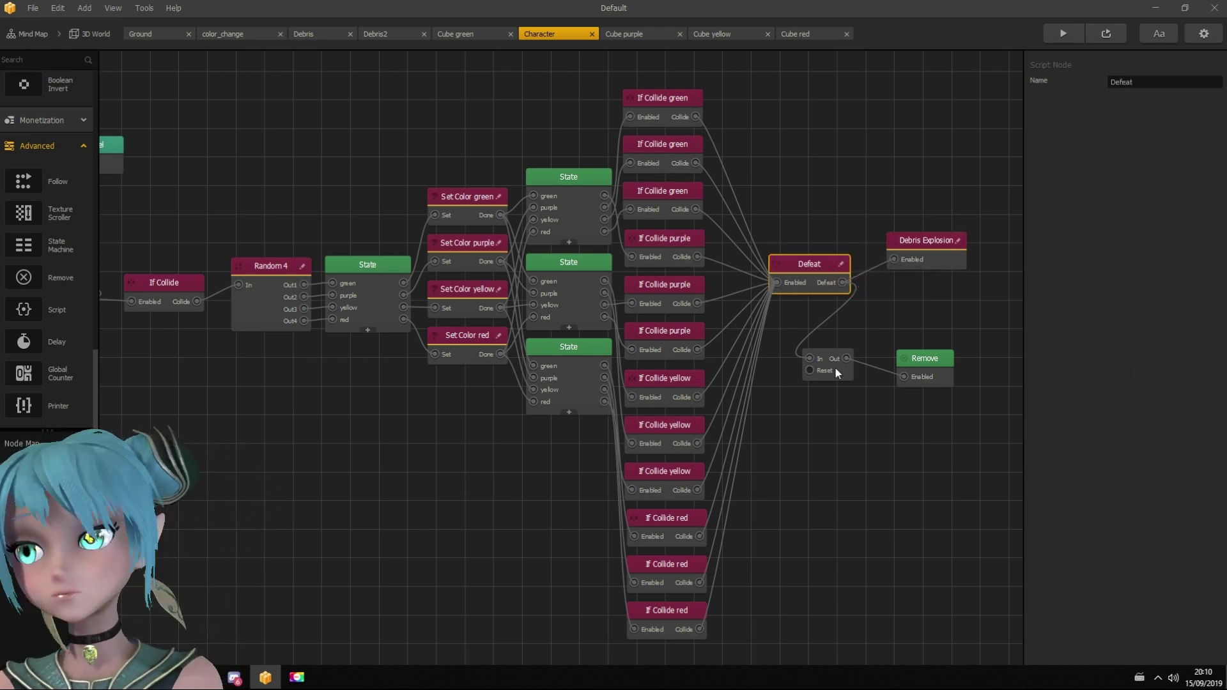
pyautogui.click(87, 36)
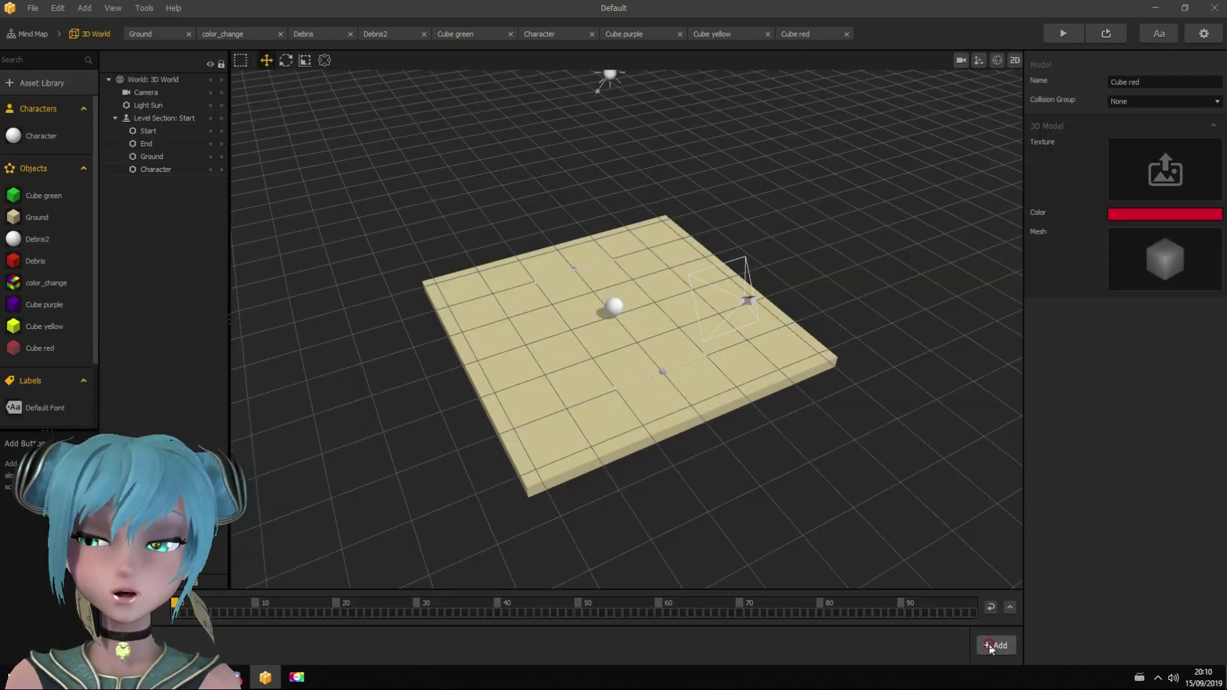
# Copy the Ground platform and stretch it into a long track
pyautogui.click(561, 400)
pyautogui.hotkey('ctrl', 'c')
pyautogui.click(145, 144)
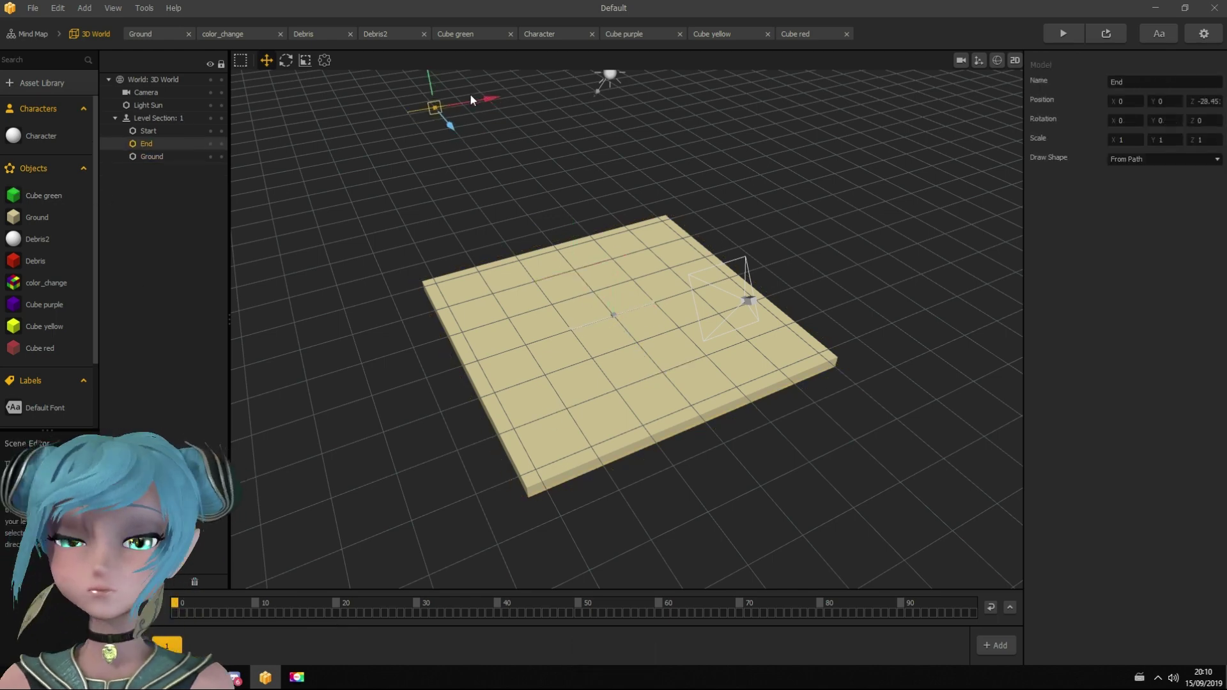
pyautogui.scroll(-3, 527, 230)
pyautogui.click(587, 361)
pyautogui.moveTo(586, 362)
pyautogui.mouseDown()
pyautogui.moveTo(506, 283)
pyautogui.moveTo(588, 317)
pyautogui.mouseUp()
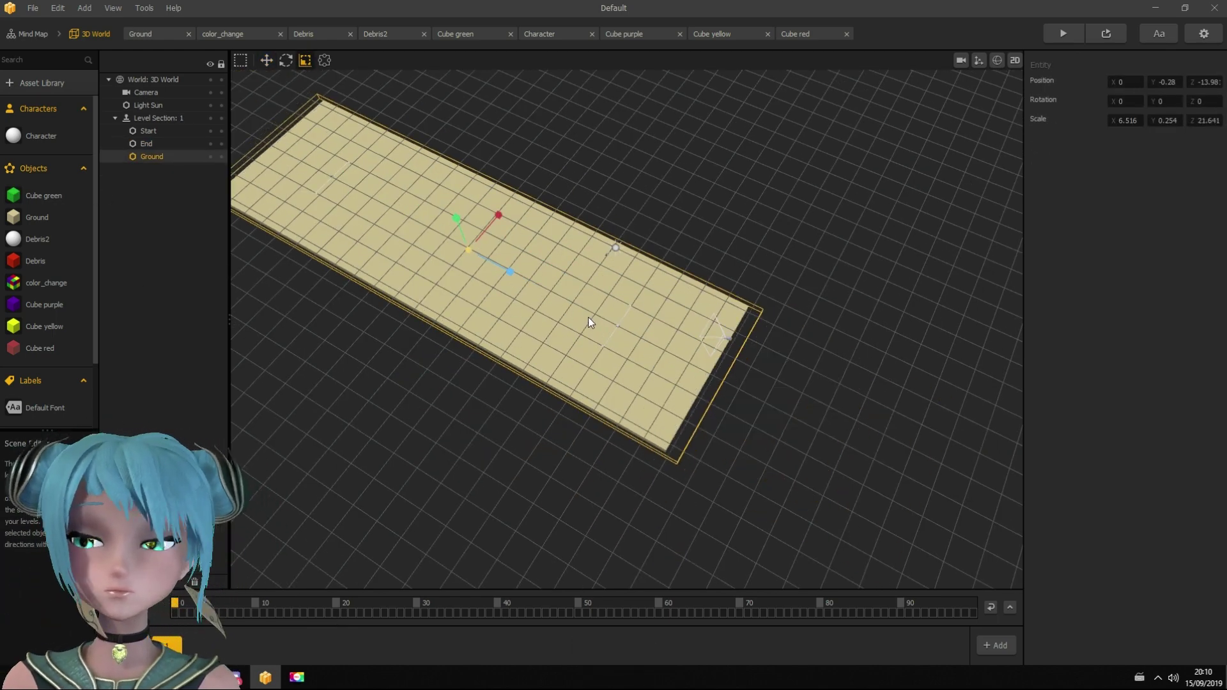
pyautogui.press('space')
pyautogui.click(429, 242)
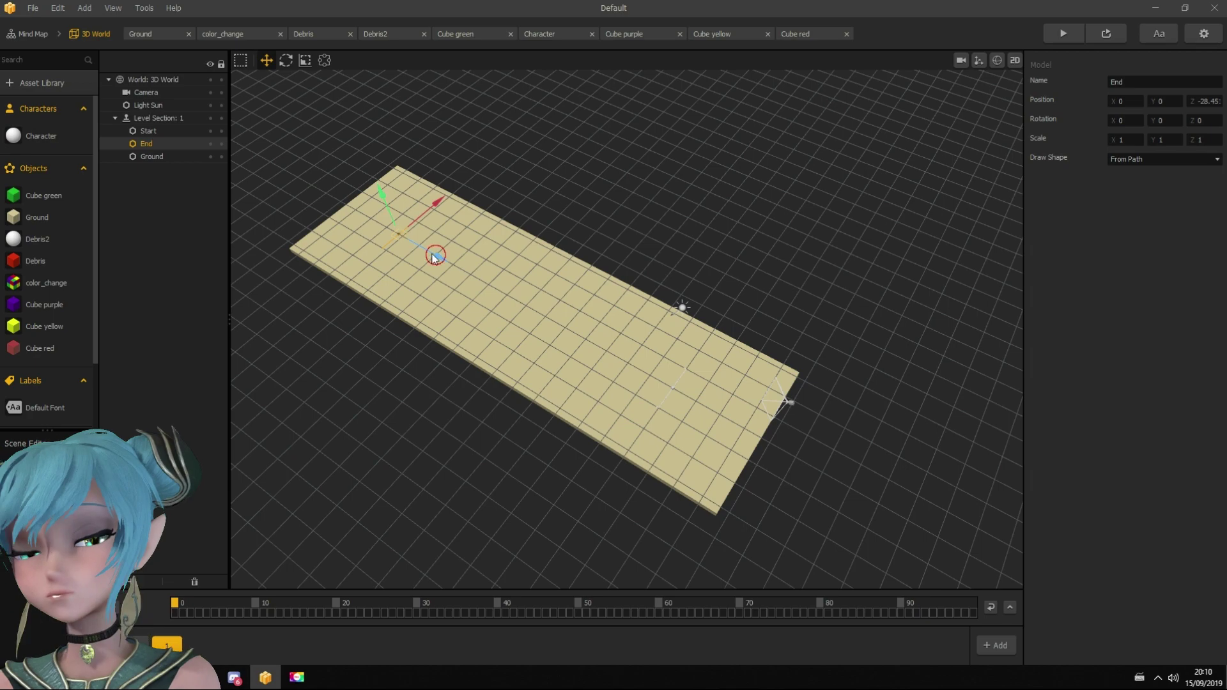
# Add the color_change cube and stretch it into a wide, raised barrier
pyautogui.moveTo(38, 283); pyautogui.dragTo(716, 410)
pyautogui.press('space')
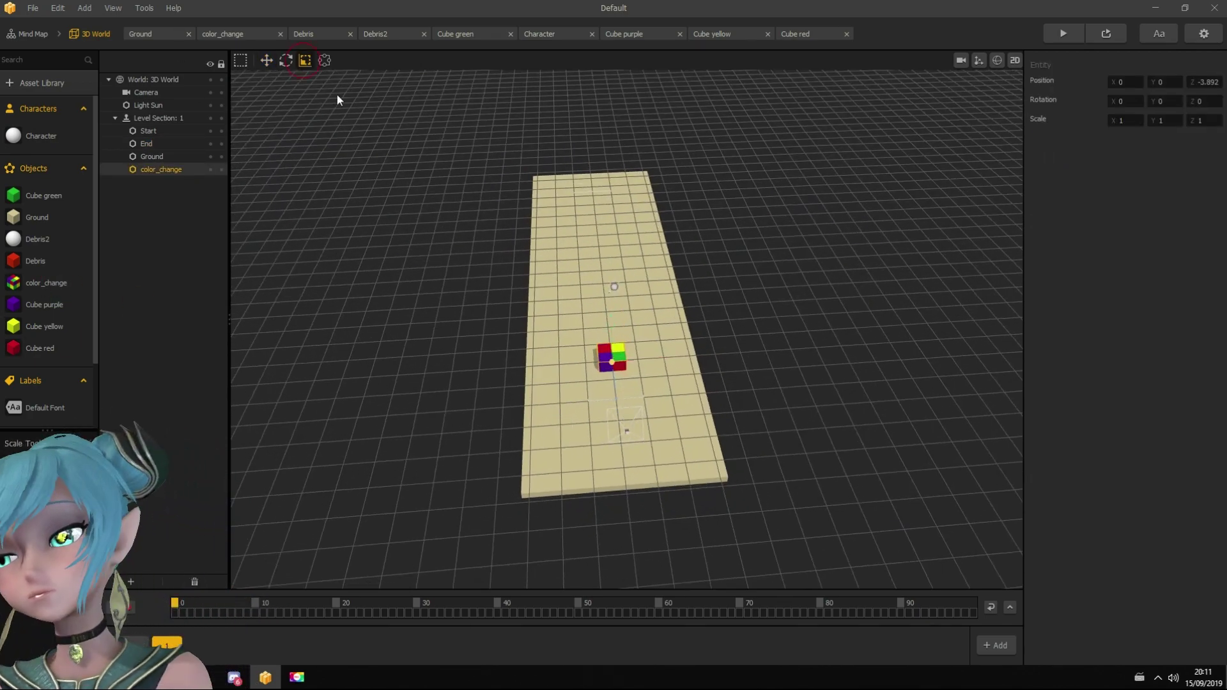
pyautogui.click(305, 61)
pyautogui.moveTo(662, 359); pyautogui.dragTo(994, 363)
pyautogui.press('space')
pyautogui.moveTo(587, 399); pyautogui.dragTo(236, 252)
pyautogui.press('space')
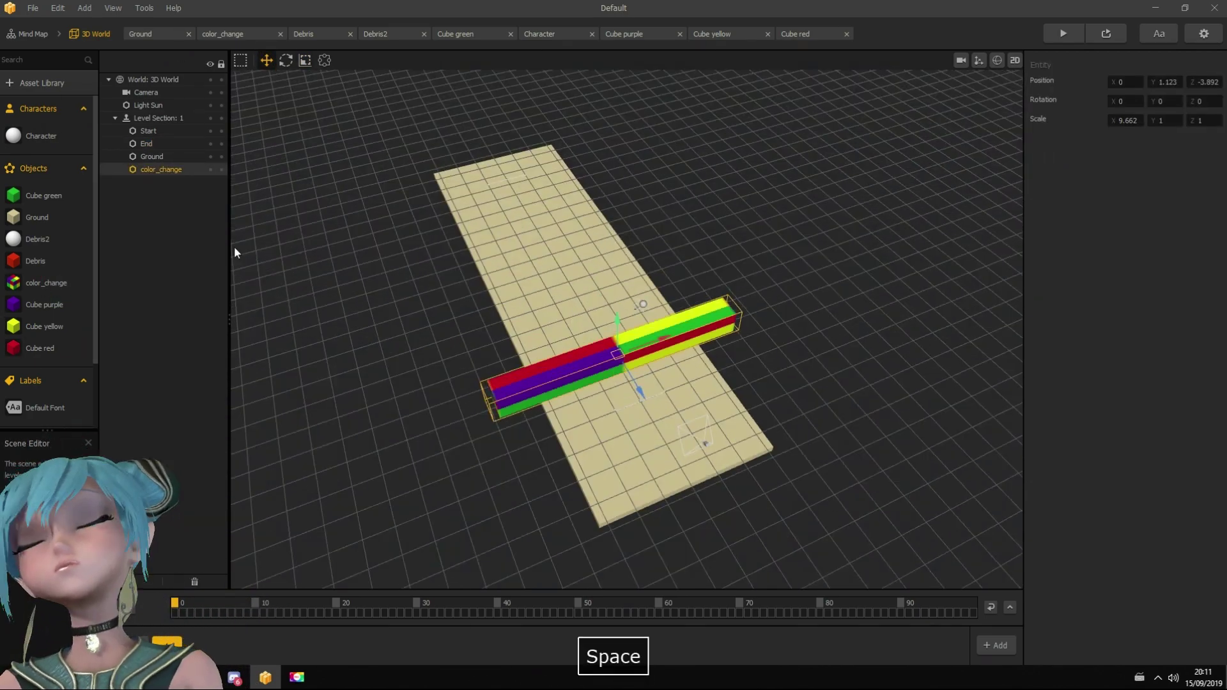
# Place green, purple, yellow and red cubes in a row on the ground
pyautogui.moveTo(614, 243); pyautogui.dragTo(586, 330)
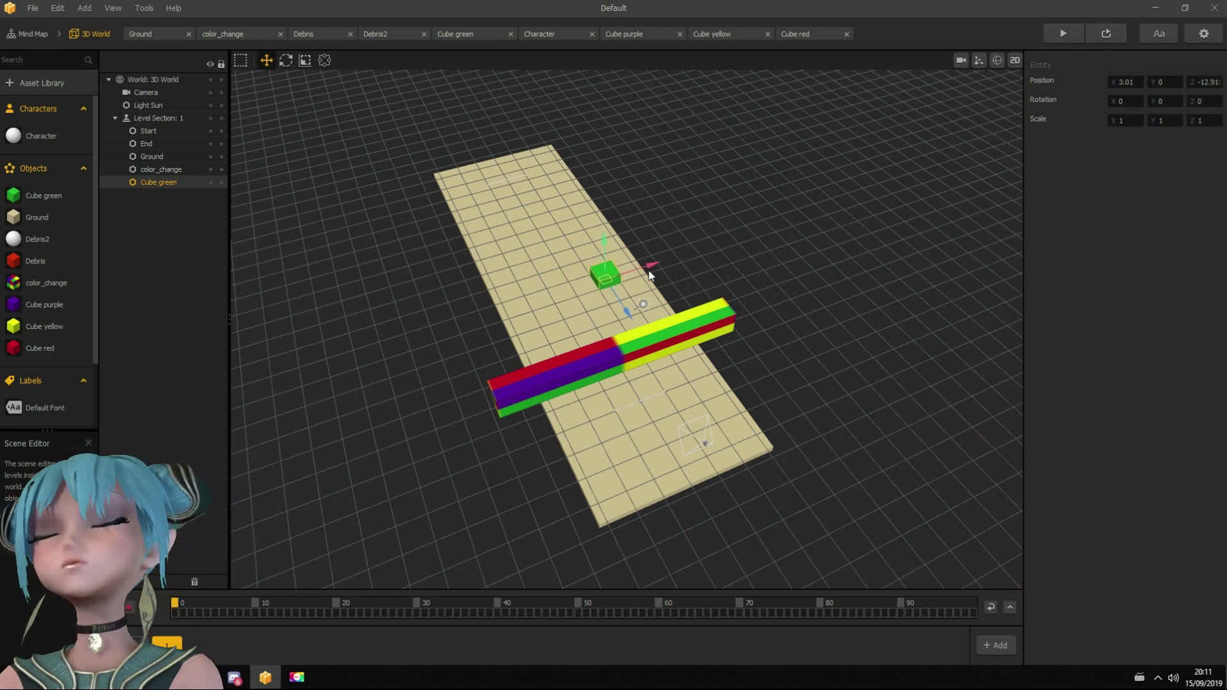
pyautogui.moveTo(44, 306); pyautogui.dragTo(607, 352)
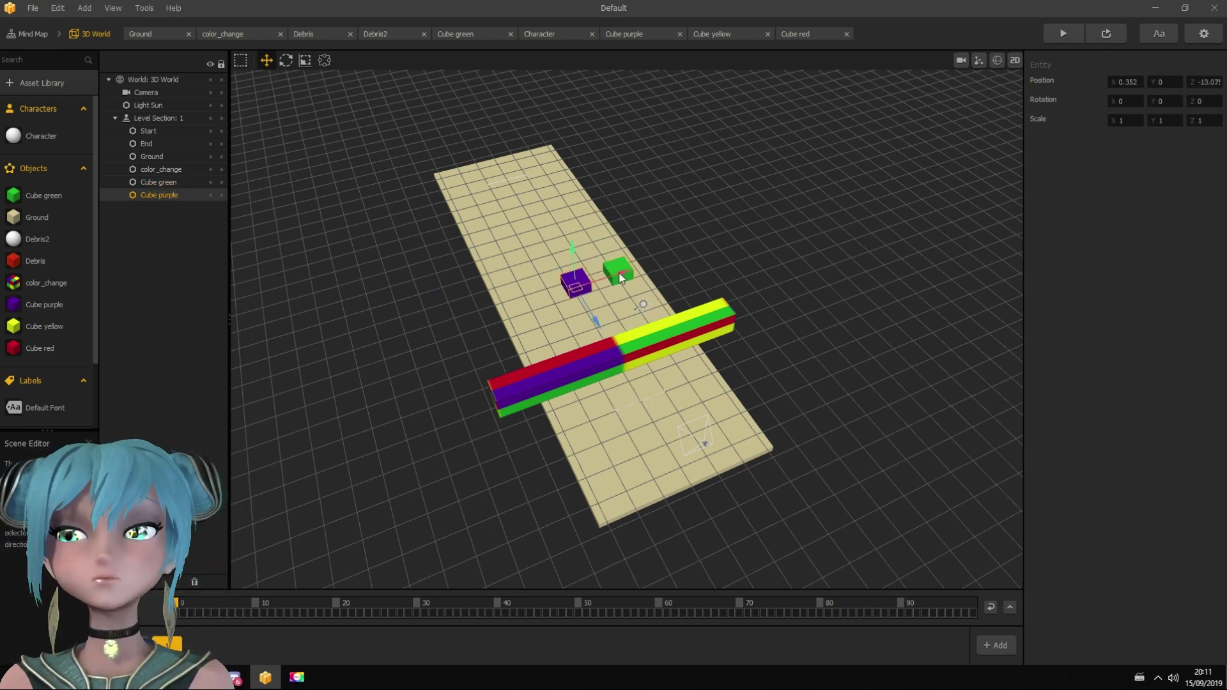
pyautogui.moveTo(44, 326); pyautogui.dragTo(588, 314)
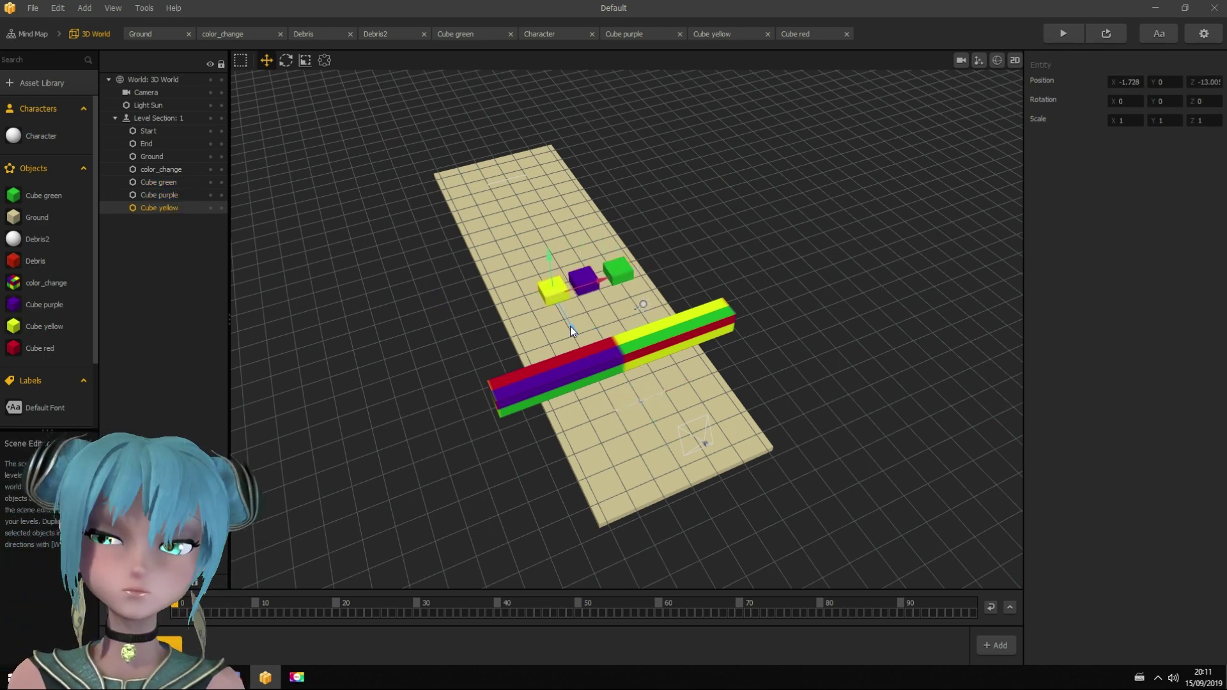
pyautogui.press('space')
pyautogui.moveTo(40, 349); pyautogui.dragTo(664, 470)
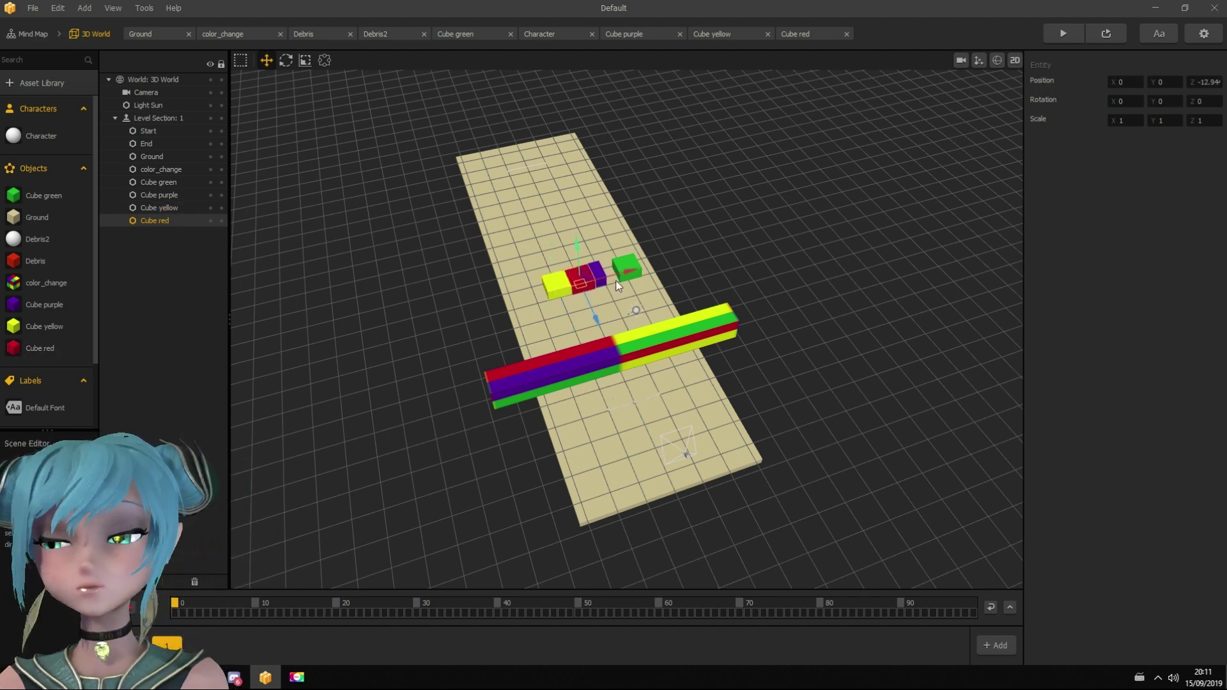
pyautogui.moveTo(617, 284); pyautogui.dragTo(568, 295)
pyautogui.keyDown('shift'); pyautogui.click(158, 181); pyautogui.keyUp('shift')
pyautogui.press('space')
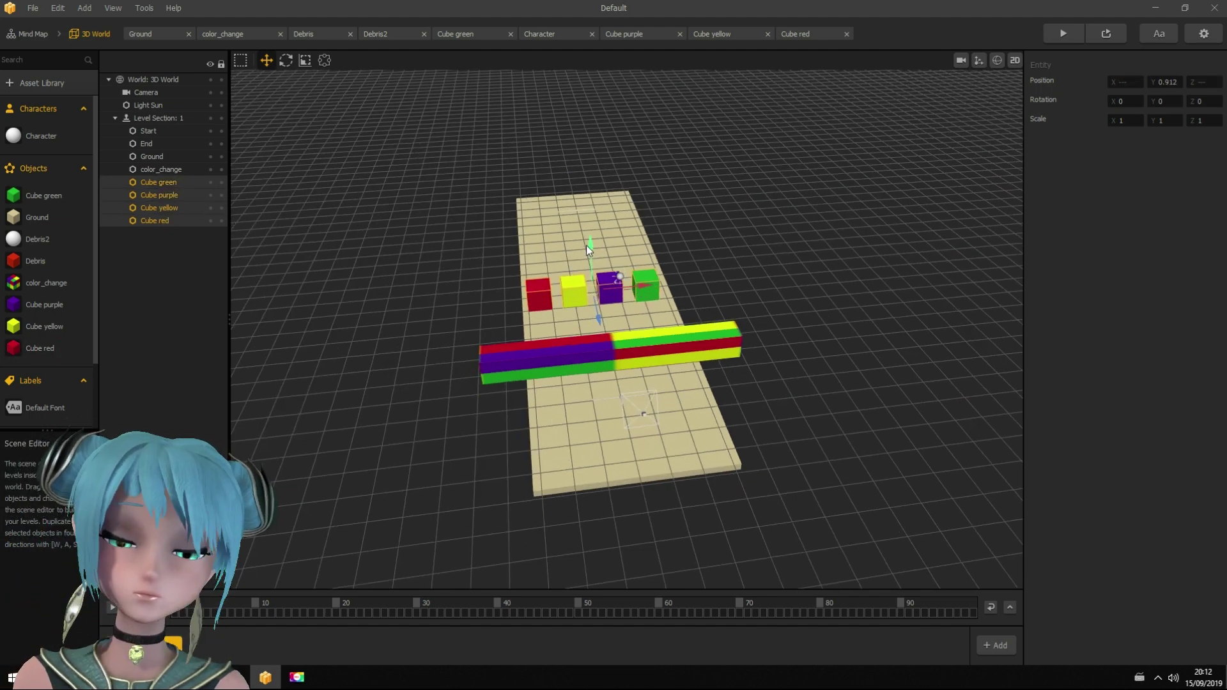
pyautogui.click(433, 326)
# Set the camera's Position Follow to Game Path
pyautogui.click(145, 97)
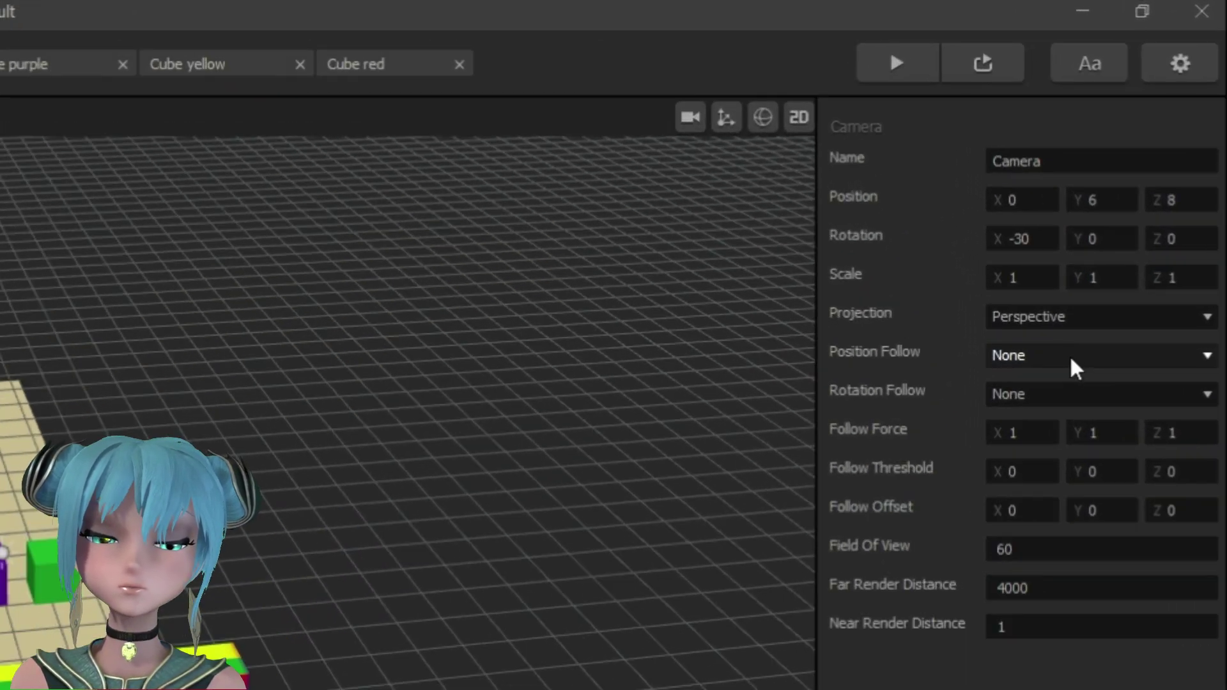
pyautogui.click(1150, 180)
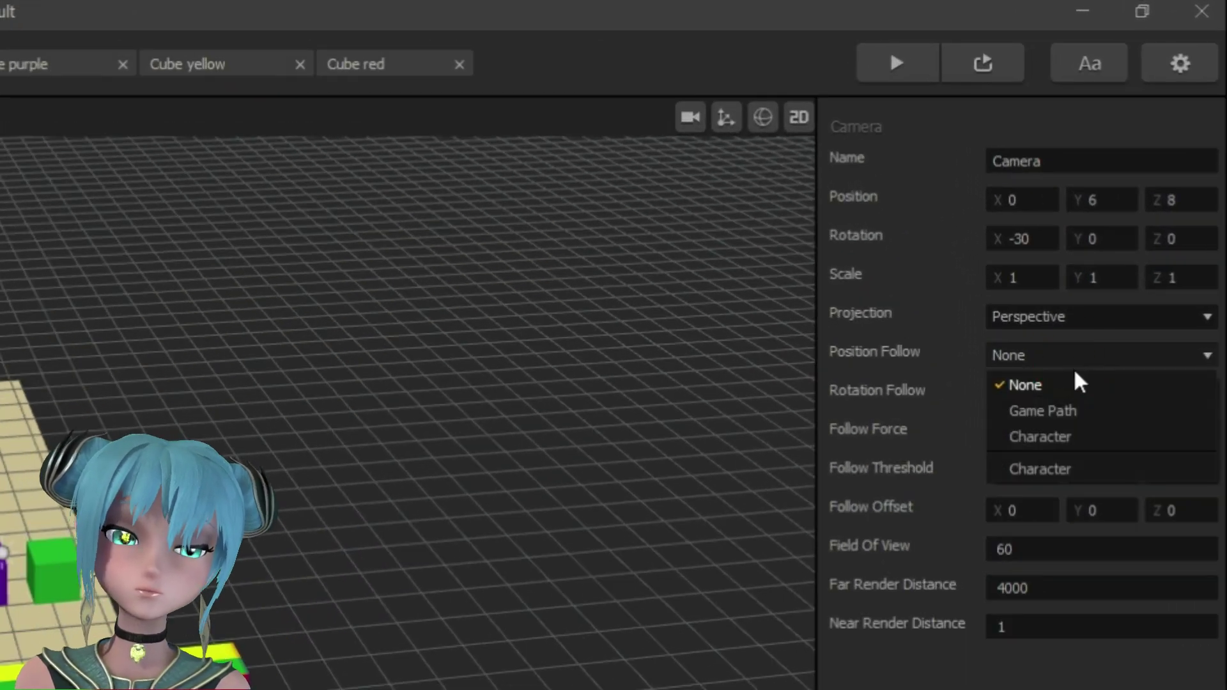
pyautogui.click(1083, 413)
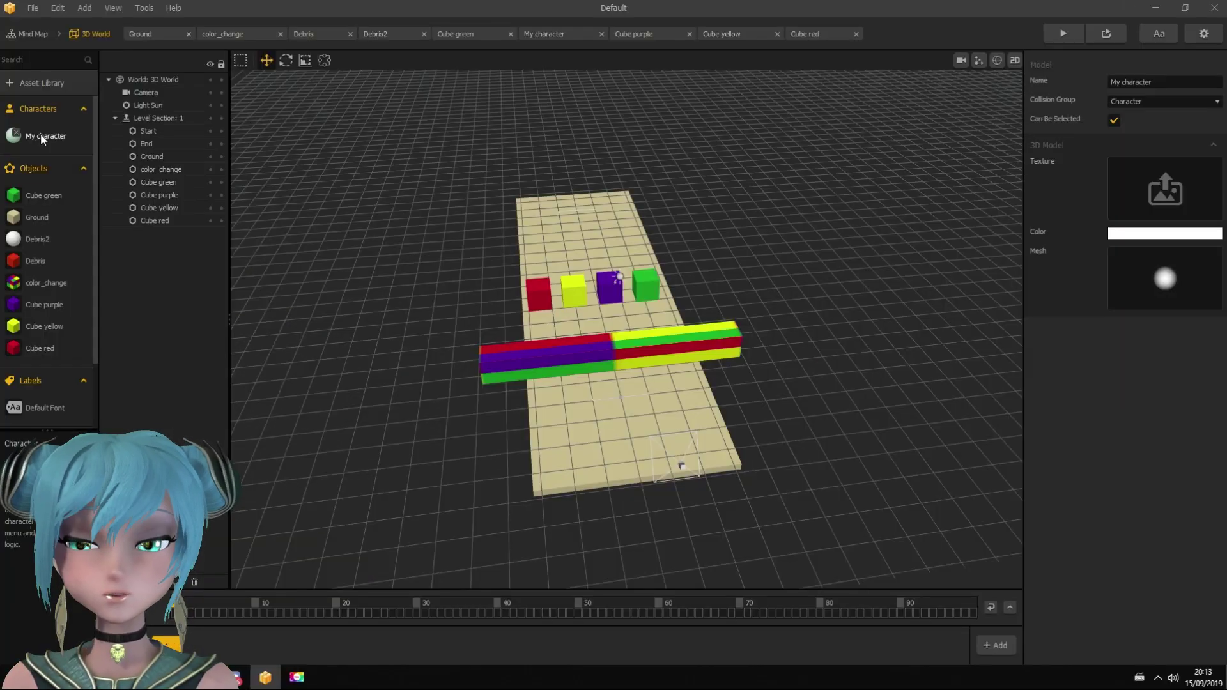
pyautogui.doubleClick(41, 137)
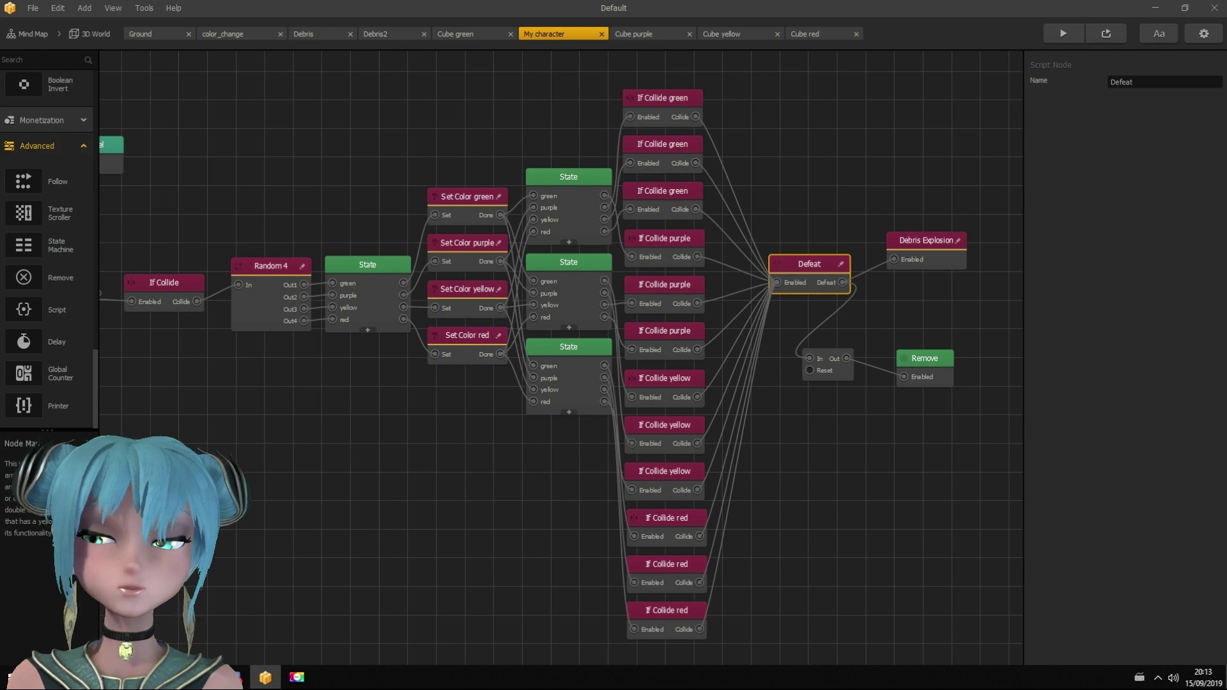
# Give the character's Start node Kinematic physics and launch the game preview
pyautogui.moveTo(144, 383); pyautogui.dragTo(468, 422)
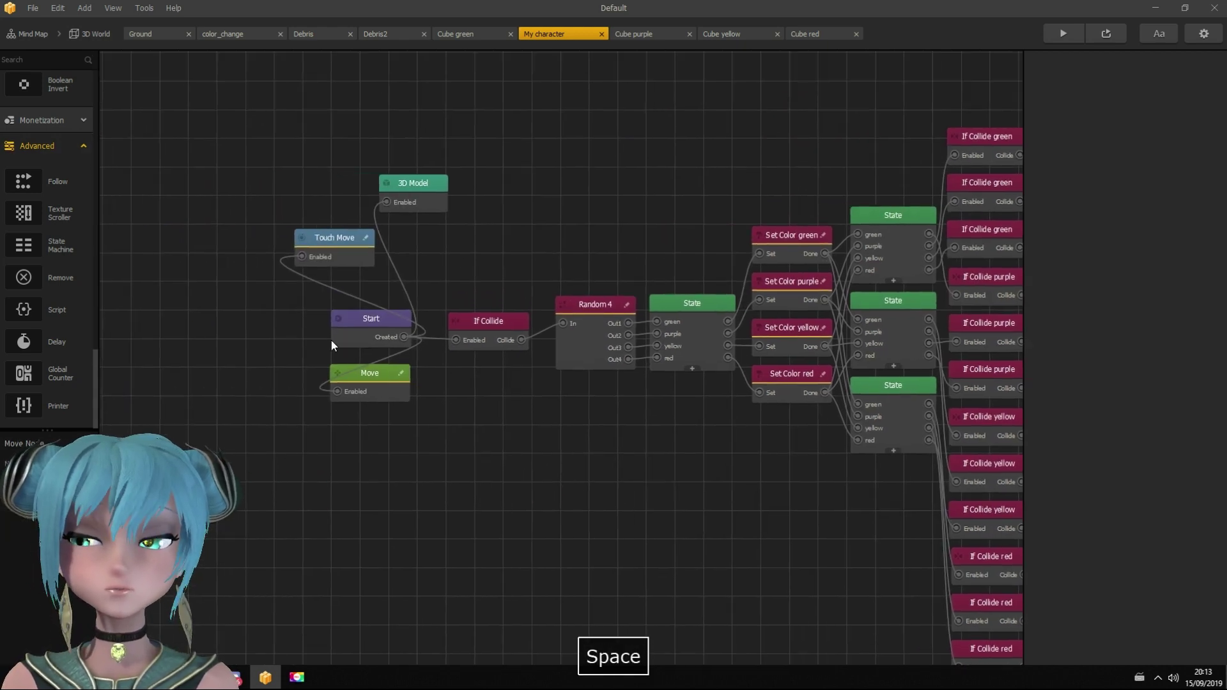
pyautogui.click(360, 319)
pyautogui.click(1113, 100)
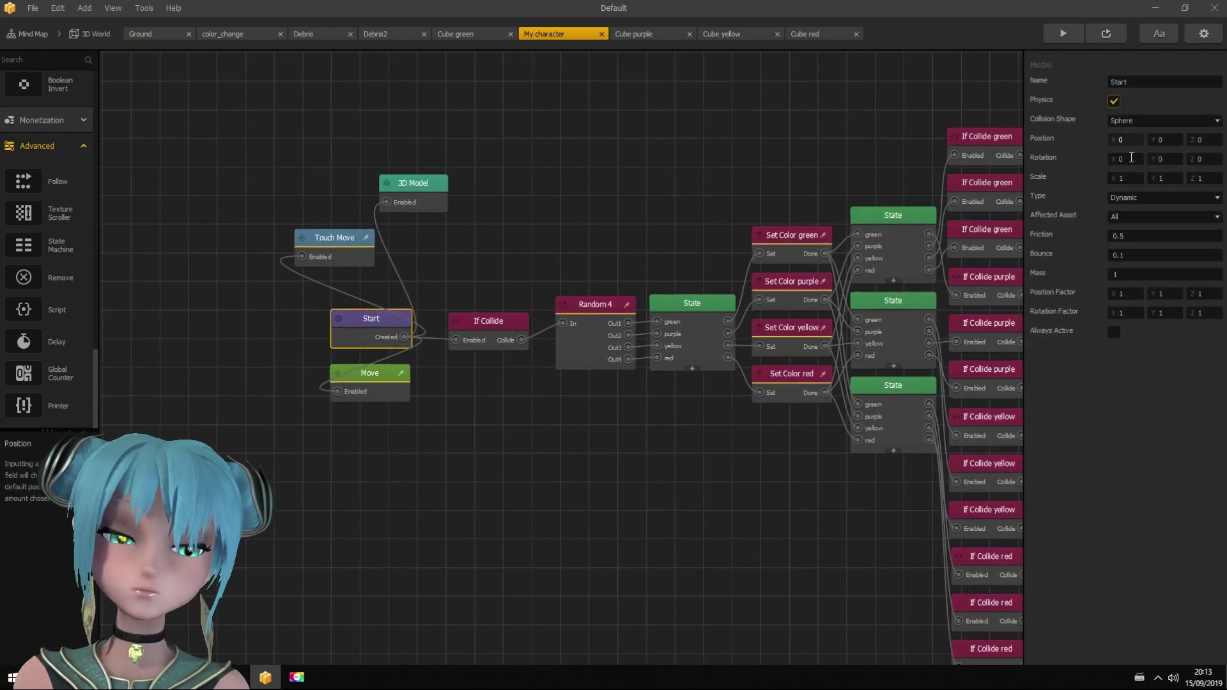
pyautogui.click(1133, 198)
pyautogui.click(1136, 234)
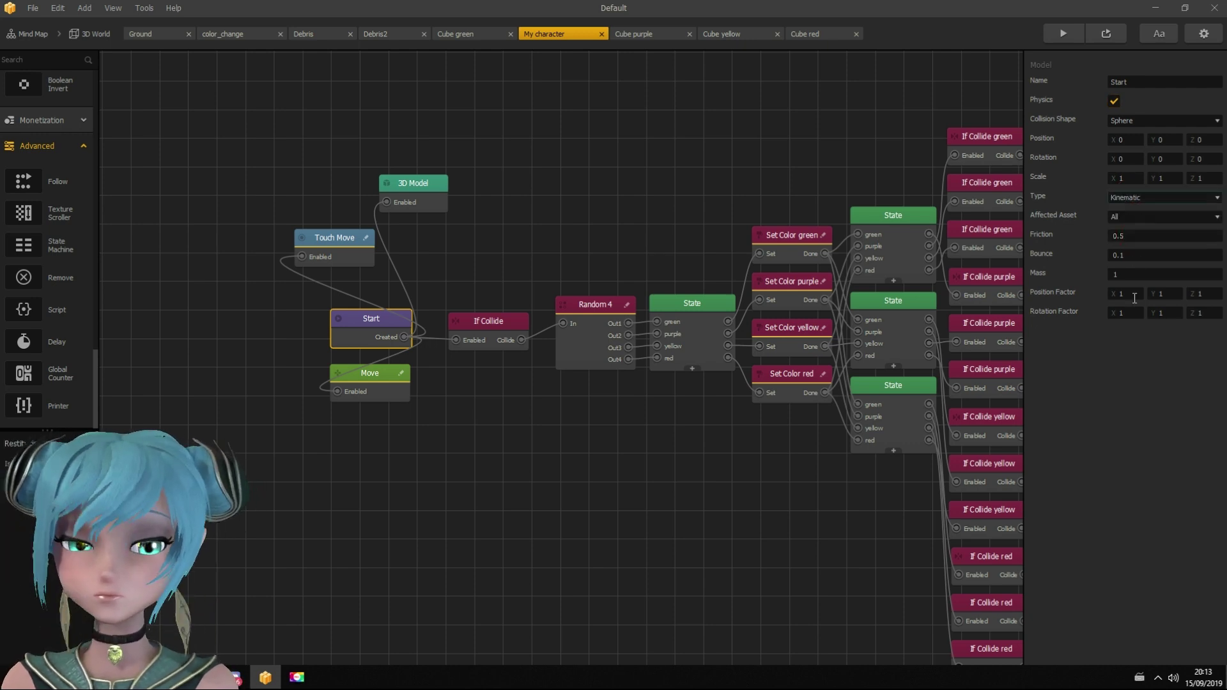
pyautogui.click(735, 433)
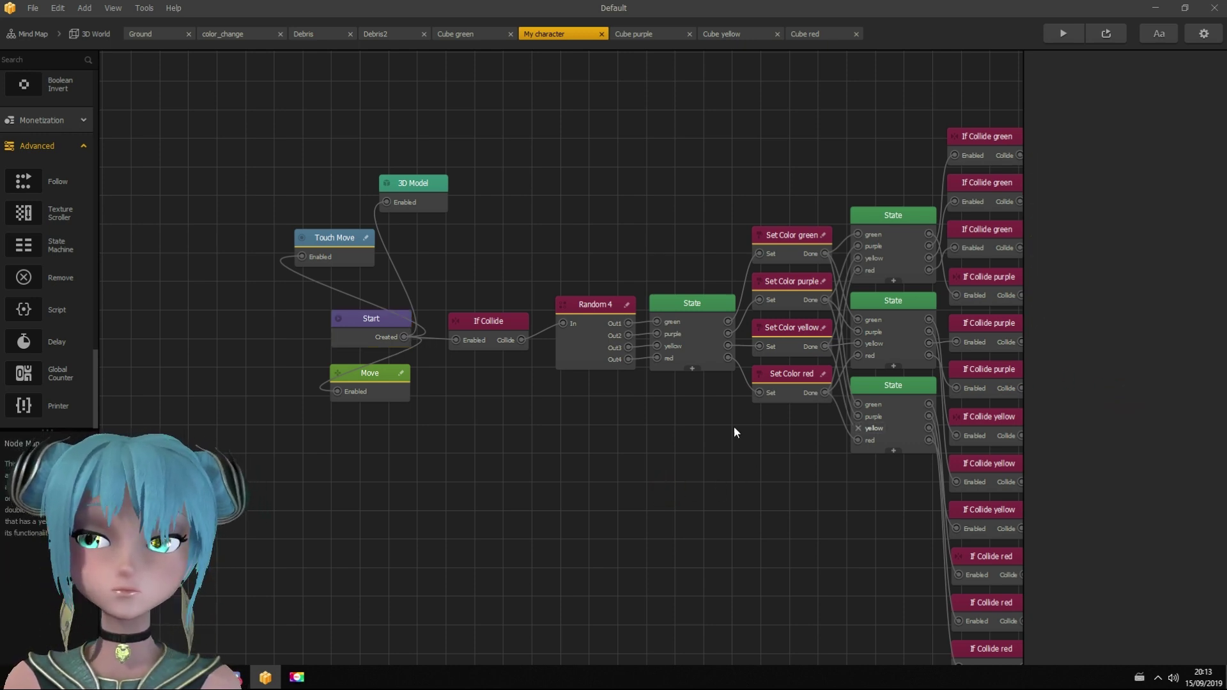
pyautogui.click(1068, 38)
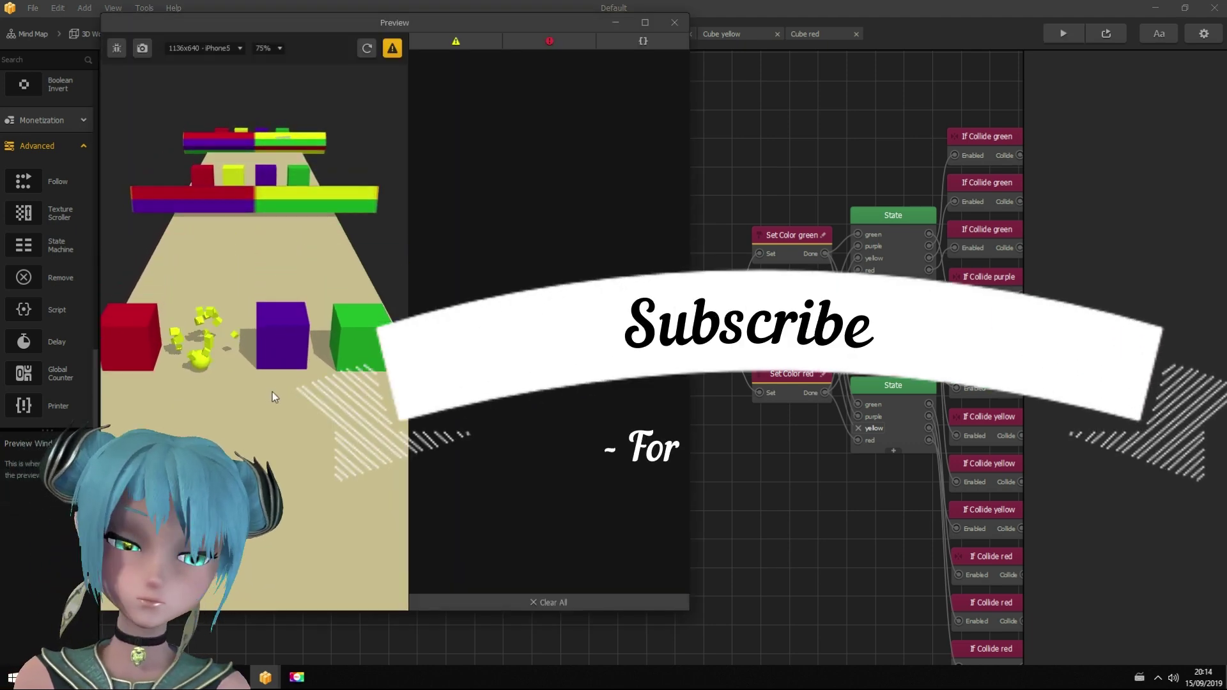
pyautogui.moveTo(272, 390)
pyautogui.mouseDown()
pyautogui.moveTo(308, 394)
pyautogui.moveTo(302, 421)
pyautogui.moveTo(340, 417)
pyautogui.moveTo(377, 437)
pyautogui.moveTo(337, 430)
pyautogui.mouseUp()
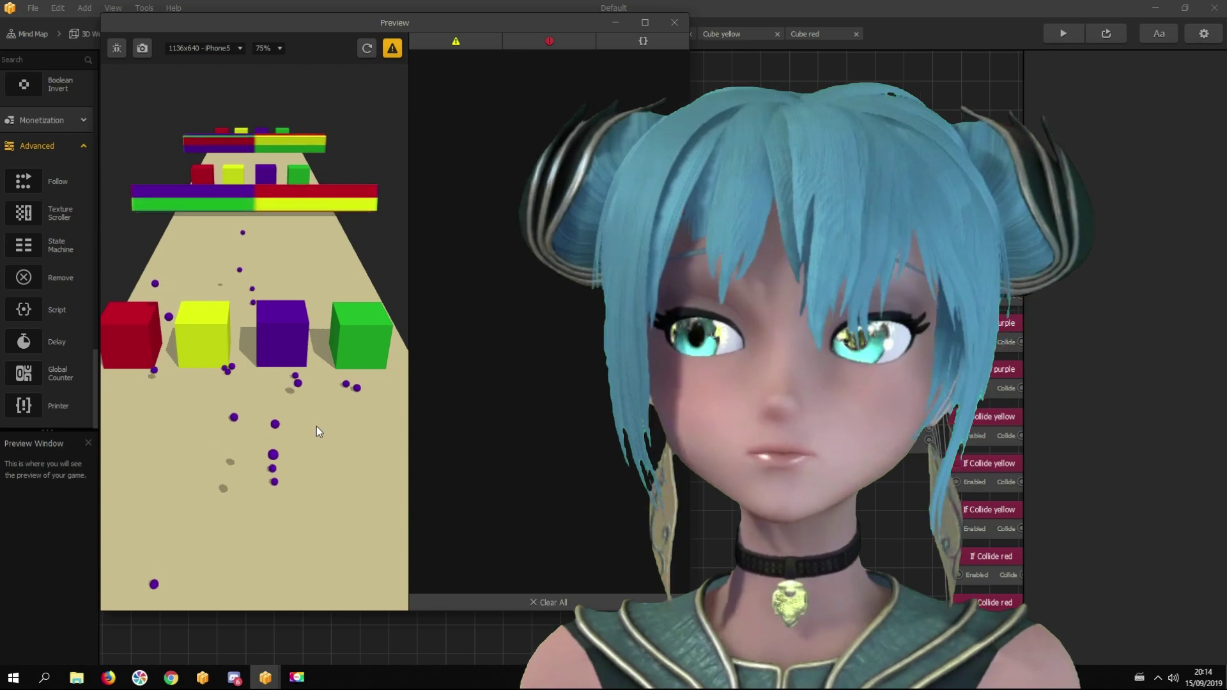
pyautogui.moveTo(338, 430); pyautogui.dragTo(358, 400)
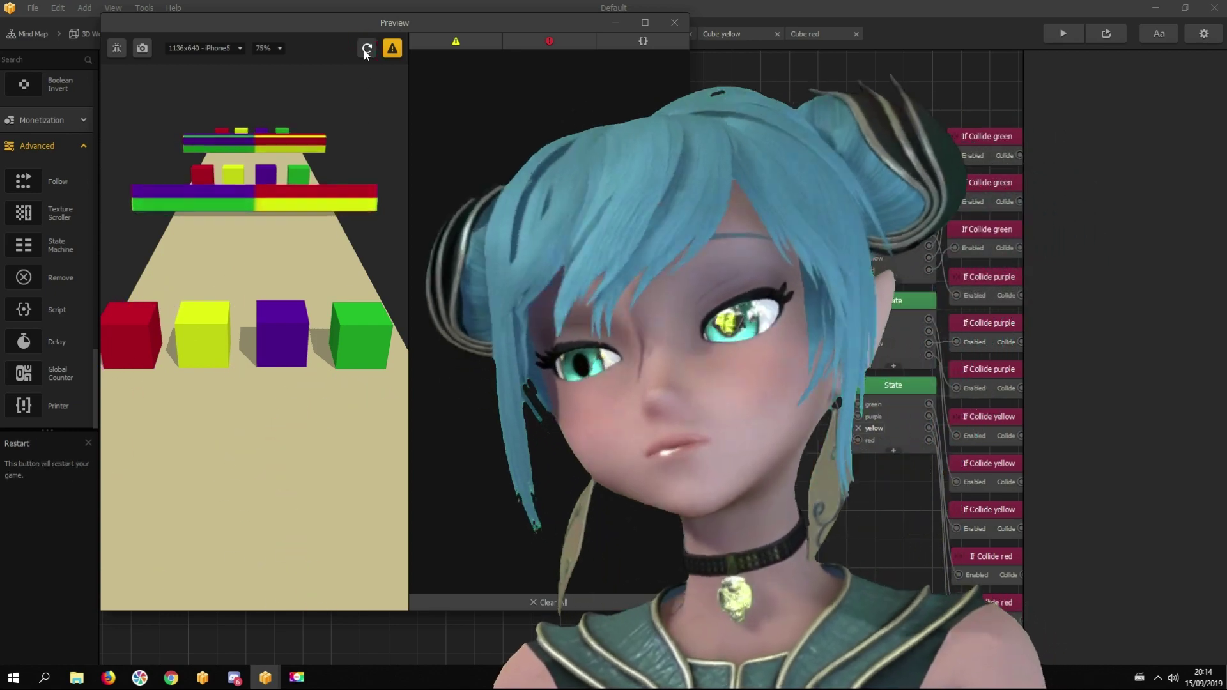
pyautogui.click(367, 47)
pyautogui.moveTo(336, 271)
pyautogui.mouseDown()
pyautogui.moveTo(199, 330)
pyautogui.moveTo(263, 366)
pyautogui.mouseUp()
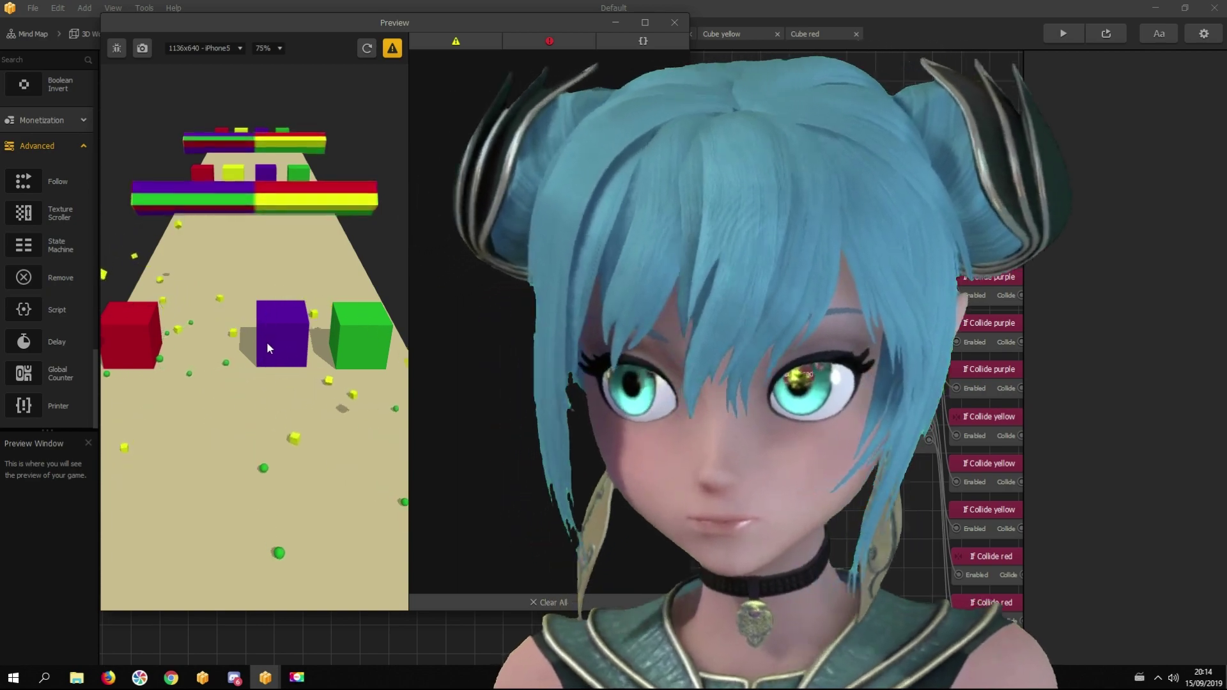
pyautogui.click(367, 48)
pyautogui.moveTo(276, 274); pyautogui.dragTo(289, 296)
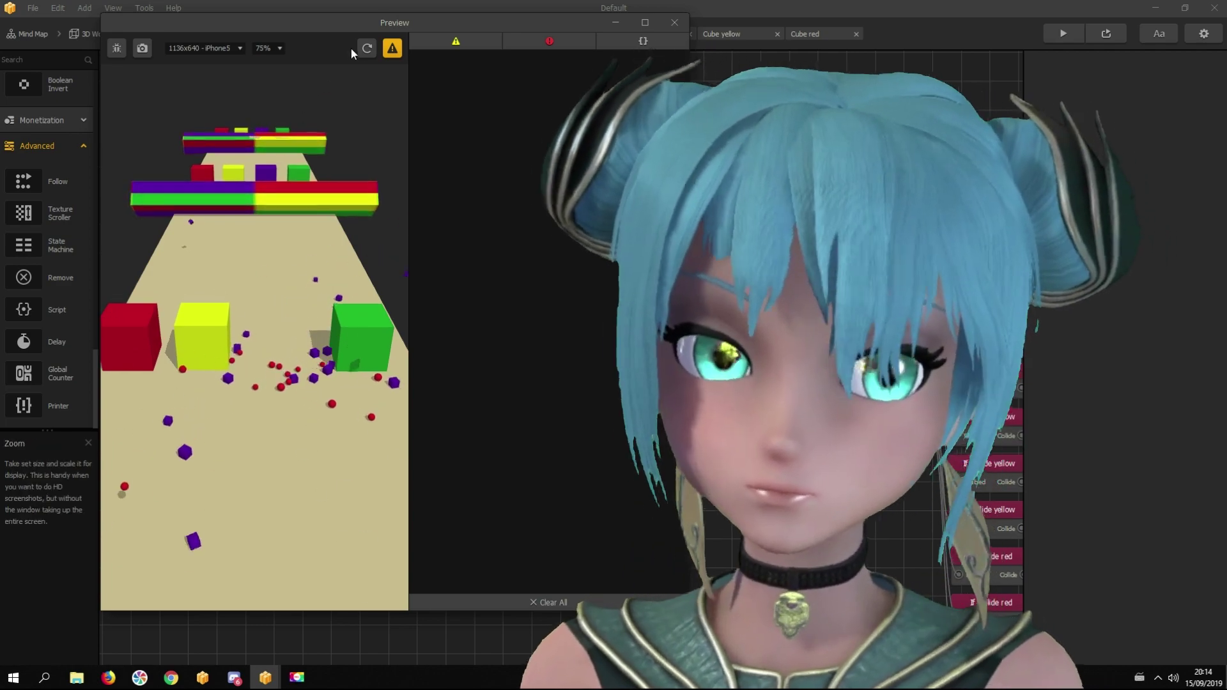
pyautogui.click(369, 48)
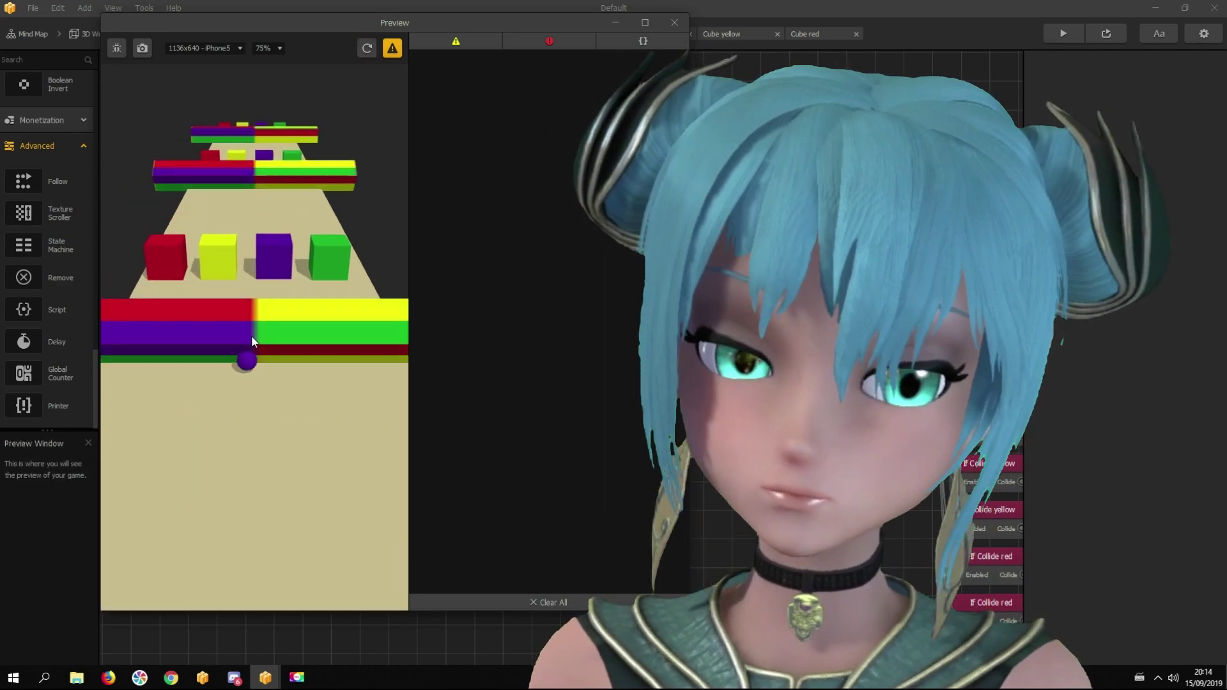
pyautogui.moveTo(273, 340); pyautogui.dragTo(219, 326)
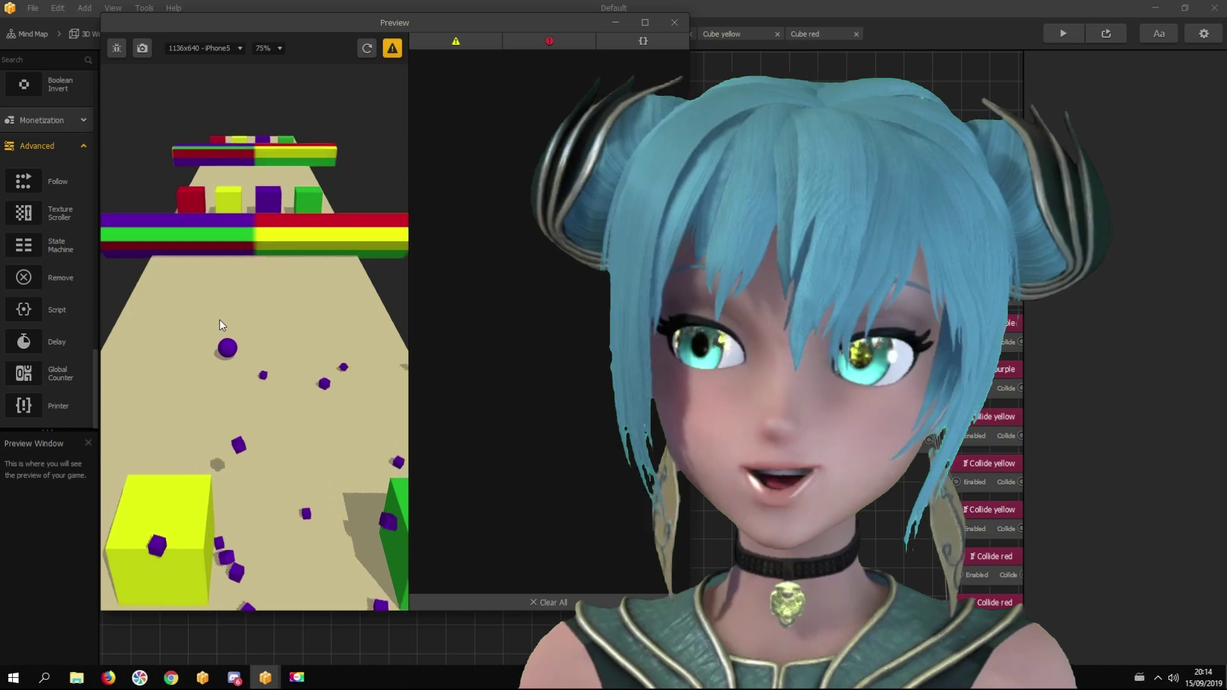